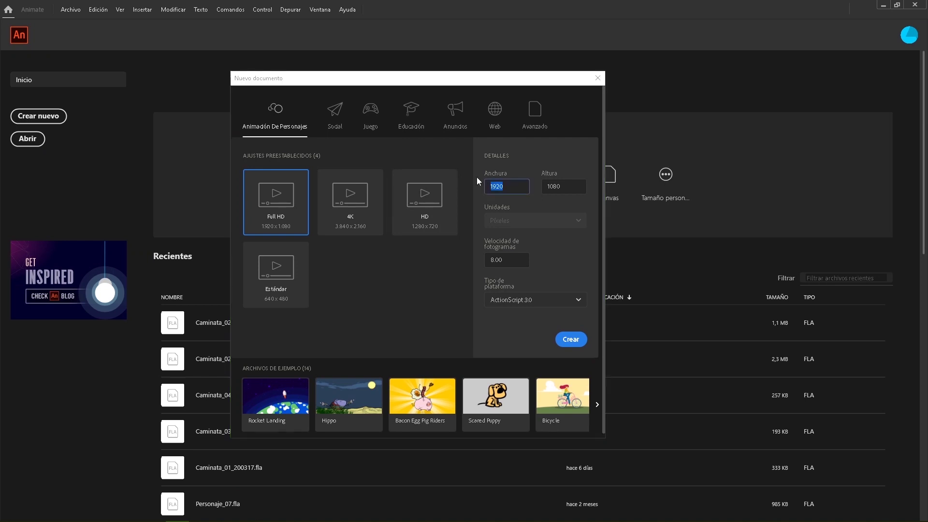
Create a Full HD 1920 × 1080 px ActionScript 3.0 document at 8 fps.
{"action": "type", "text": "1920"}
{"action": "double_click", "coordinate": [556, 188]}
{"action": "type", "text": "1"}
{"action": "left_click", "coordinate": [571, 339]}
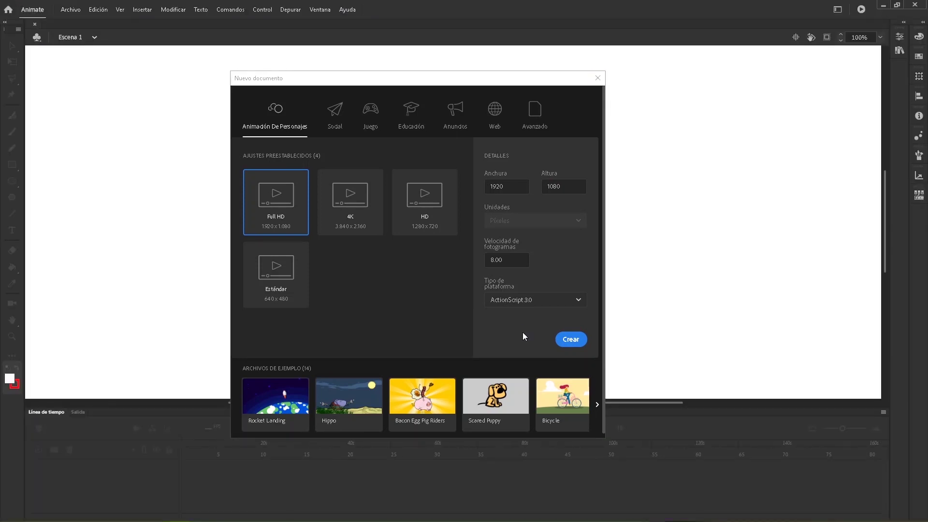
Fit the frame in the view and check the document's size and frame rate settings.
{"action": "left_click", "coordinate": [881, 37]}
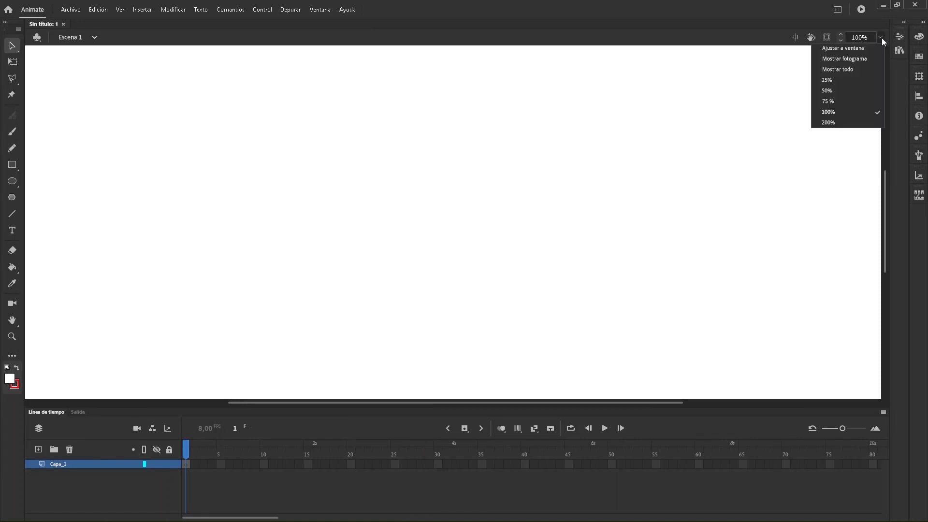
{"action": "left_click", "coordinate": [848, 58]}
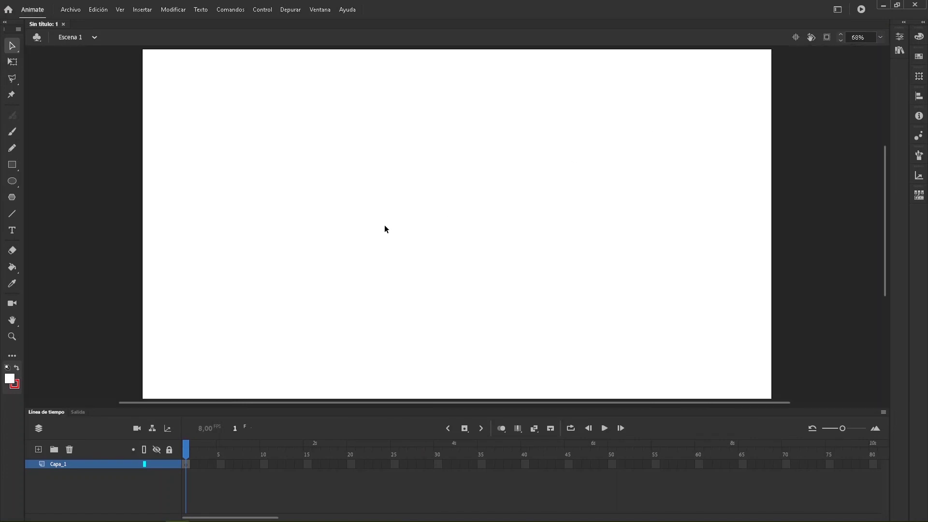
{"action": "left_click", "coordinate": [898, 37]}
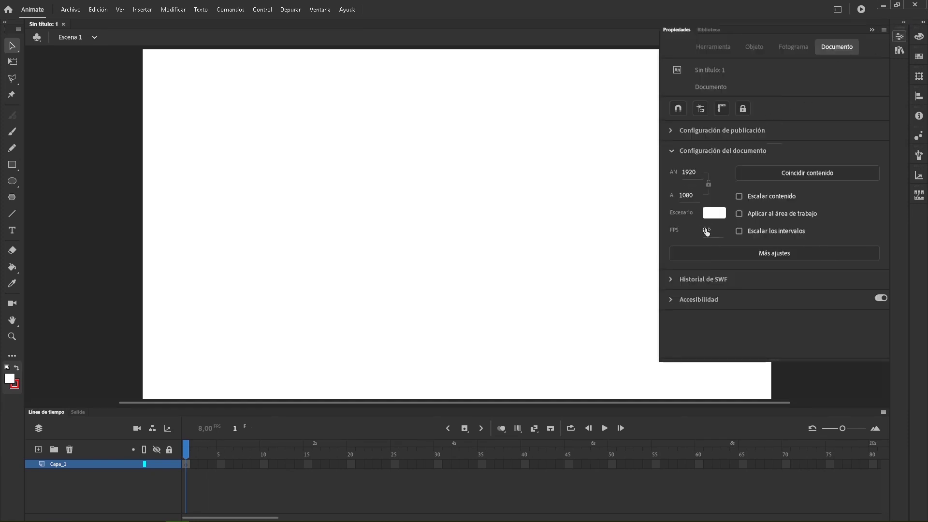
{"action": "left_click", "coordinate": [898, 37]}
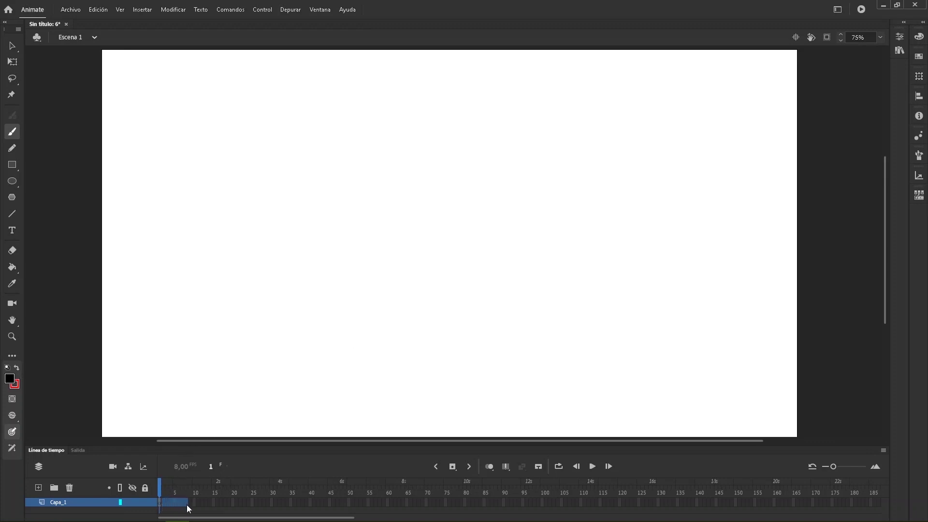
Fill frames 1 to 9 of layer Capa_1 with blank keyframes and return to frame 1.
{"action": "left_click_drag", "start_coordinate": [190, 505], "coordinate": [190, 504]}
{"action": "left_click", "coordinate": [163, 505]}
{"action": "left_click_drag", "start_coordinate": [189, 504], "coordinate": [189, 504]}
{"action": "mouse_move", "coordinate": [165, 485]}
{"action": "left_mouse_down"}
{"action": "mouse_move", "coordinate": [188, 491]}
{"action": "mouse_move", "coordinate": [156, 487]}
{"action": "left_mouse_up"}
{"action": "left_click_drag", "start_coordinate": [190, 493], "coordinate": [159, 493]}
{"action": "left_click_drag", "start_coordinate": [192, 488], "coordinate": [151, 485]}
Set the classic brush's size to 5 and minimum size to 2, undoing the test strokes made on the stage.
{"action": "left_click_drag", "start_coordinate": [151, 281], "coordinate": [305, 342]}
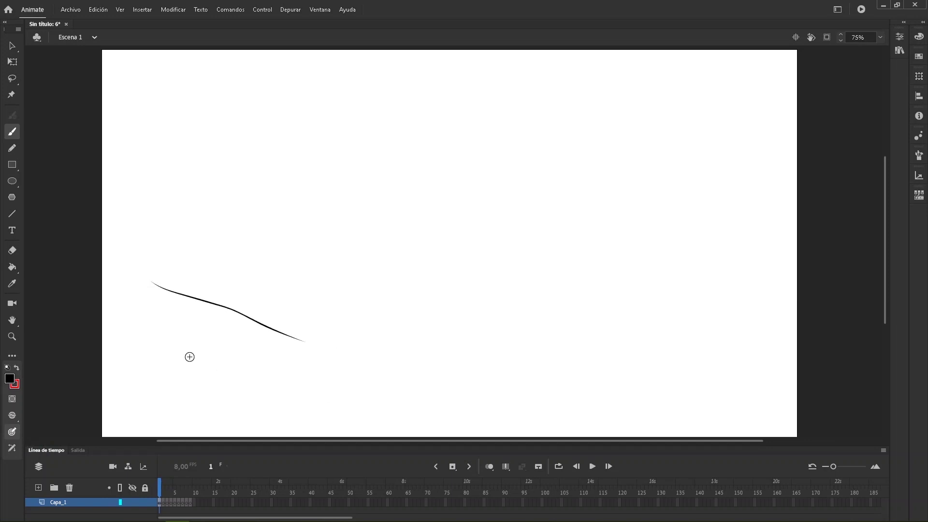
{"action": "key", "text": "ctrl+z"}
{"action": "left_click", "coordinate": [899, 37]}
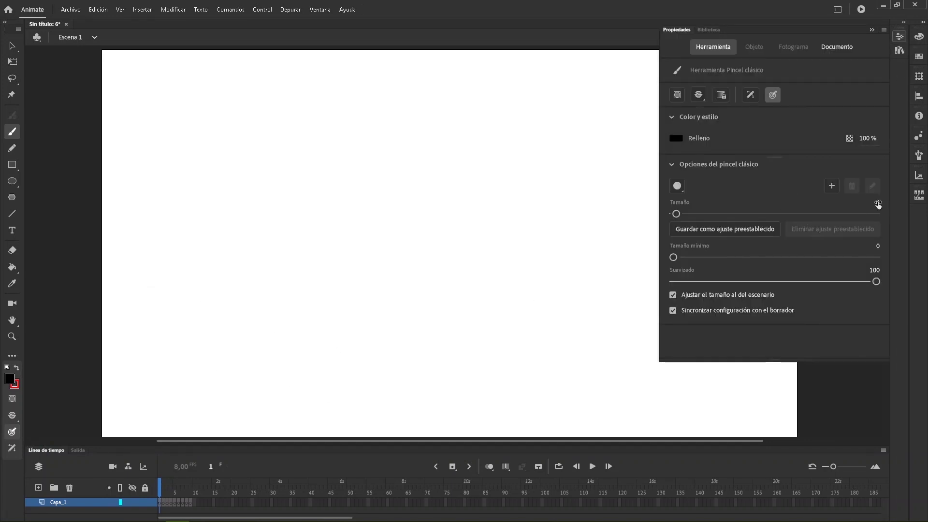
{"action": "type", "text": "5"}
{"action": "left_click", "coordinate": [876, 246]}
{"action": "type", "text": "2"}
{"action": "key", "text": "Return"}
{"action": "left_click_drag", "start_coordinate": [225, 186], "coordinate": [306, 228]}
{"action": "key", "text": "ctrl+z"}
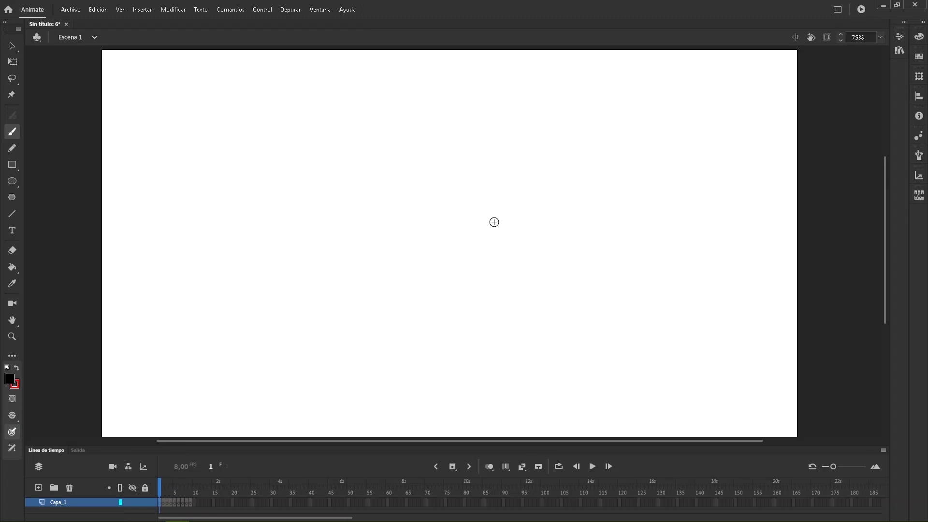
Sketch a boxy torso with a vertical centre line in the middle of frame 1's stage.
{"action": "mouse_move", "coordinate": [493, 215]}
{"action": "left_mouse_down"}
{"action": "mouse_move", "coordinate": [483, 286]}
{"action": "mouse_move", "coordinate": [461, 293]}
{"action": "left_mouse_up"}
{"action": "mouse_move", "coordinate": [476, 290]}
{"action": "left_mouse_down"}
{"action": "mouse_move", "coordinate": [416, 276]}
{"action": "mouse_move", "coordinate": [470, 215]}
{"action": "mouse_move", "coordinate": [499, 215]}
{"action": "left_mouse_up"}
{"action": "mouse_move", "coordinate": [472, 216]}
{"action": "left_mouse_down"}
{"action": "mouse_move", "coordinate": [475, 289]}
{"action": "mouse_move", "coordinate": [456, 323]}
{"action": "left_mouse_up"}
Sketch the rear leg stretched back from the hip, with a round knee, shin and foot.
{"action": "left_click_drag", "start_coordinate": [471, 292], "coordinate": [441, 334]}
{"action": "mouse_move", "coordinate": [422, 278]}
{"action": "left_mouse_down"}
{"action": "mouse_move", "coordinate": [405, 314]}
{"action": "mouse_move", "coordinate": [444, 333]}
{"action": "left_mouse_up"}
{"action": "left_click_drag", "start_coordinate": [408, 323], "coordinate": [383, 337]}
{"action": "left_click_drag", "start_coordinate": [442, 333], "coordinate": [405, 349]}
{"action": "mouse_move", "coordinate": [384, 337]}
{"action": "left_mouse_down"}
{"action": "mouse_move", "coordinate": [406, 350]}
{"action": "mouse_move", "coordinate": [384, 338]}
{"action": "left_mouse_up"}
{"action": "left_click_drag", "start_coordinate": [407, 319], "coordinate": [429, 341]}
{"action": "left_click_drag", "start_coordinate": [421, 291], "coordinate": [404, 319]}
{"action": "mouse_move", "coordinate": [442, 333]}
{"action": "left_mouse_down"}
{"action": "mouse_move", "coordinate": [432, 340]}
{"action": "mouse_move", "coordinate": [443, 332]}
{"action": "left_mouse_up"}
{"action": "left_click_drag", "start_coordinate": [466, 293], "coordinate": [440, 333]}
{"action": "mouse_move", "coordinate": [383, 335]}
{"action": "left_mouse_down"}
{"action": "mouse_move", "coordinate": [404, 356]}
{"action": "mouse_move", "coordinate": [400, 373]}
{"action": "mouse_move", "coordinate": [426, 366]}
{"action": "mouse_move", "coordinate": [404, 359]}
{"action": "left_mouse_up"}
{"action": "left_click_drag", "start_coordinate": [391, 370], "coordinate": [427, 365]}
{"action": "mouse_move", "coordinate": [367, 347]}
{"action": "left_mouse_down"}
{"action": "mouse_move", "coordinate": [393, 373]}
{"action": "mouse_move", "coordinate": [425, 364]}
{"action": "left_mouse_up"}
Sketch the front leg stepping forward, with thigh, round knee, shin and raised foot.
{"action": "left_click_drag", "start_coordinate": [433, 323], "coordinate": [436, 329]}
{"action": "left_click_drag", "start_coordinate": [494, 279], "coordinate": [517, 313]}
{"action": "mouse_move", "coordinate": [462, 303]}
{"action": "left_mouse_down"}
{"action": "mouse_move", "coordinate": [489, 328]}
{"action": "mouse_move", "coordinate": [521, 319]}
{"action": "mouse_move", "coordinate": [518, 312]}
{"action": "left_mouse_up"}
{"action": "mouse_move", "coordinate": [492, 330]}
{"action": "left_mouse_down"}
{"action": "mouse_move", "coordinate": [496, 349]}
{"action": "mouse_move", "coordinate": [522, 356]}
{"action": "mouse_move", "coordinate": [497, 363]}
{"action": "left_mouse_up"}
{"action": "mouse_move", "coordinate": [490, 324]}
{"action": "left_mouse_down"}
{"action": "mouse_move", "coordinate": [496, 362]}
{"action": "mouse_move", "coordinate": [552, 341]}
{"action": "mouse_move", "coordinate": [499, 363]}
{"action": "mouse_move", "coordinate": [553, 340]}
{"action": "mouse_move", "coordinate": [497, 362]}
{"action": "left_mouse_up"}
{"action": "left_click_drag", "start_coordinate": [484, 324], "coordinate": [491, 354]}
{"action": "left_click_drag", "start_coordinate": [496, 282], "coordinate": [516, 311]}
{"action": "left_click_drag", "start_coordinate": [460, 299], "coordinate": [493, 331]}
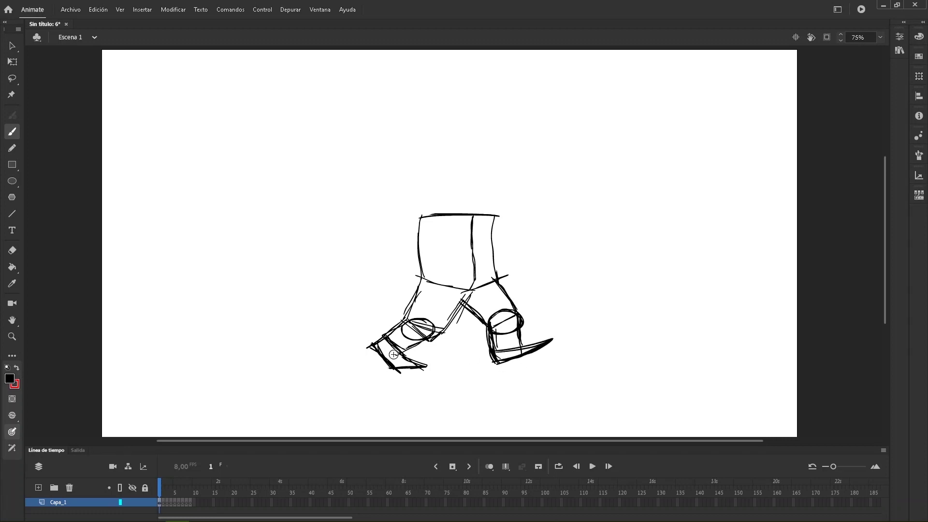
Reinforce the outlines of both legs, the rear foot and the hip line.
{"action": "mouse_move", "coordinate": [397, 354]}
{"action": "left_mouse_down"}
{"action": "mouse_move", "coordinate": [430, 367]}
{"action": "mouse_move", "coordinate": [389, 368]}
{"action": "left_mouse_up"}
{"action": "mouse_move", "coordinate": [370, 342]}
{"action": "left_mouse_down"}
{"action": "mouse_move", "coordinate": [408, 323]}
{"action": "mouse_move", "coordinate": [398, 357]}
{"action": "left_mouse_up"}
{"action": "left_click_drag", "start_coordinate": [473, 285], "coordinate": [432, 340]}
{"action": "left_click_drag", "start_coordinate": [418, 289], "coordinate": [400, 322]}
{"action": "left_click_drag", "start_coordinate": [473, 291], "coordinate": [497, 281]}
{"action": "mouse_move", "coordinate": [421, 280]}
{"action": "left_mouse_down"}
{"action": "mouse_move", "coordinate": [470, 292]}
{"action": "mouse_move", "coordinate": [524, 321]}
{"action": "mouse_move", "coordinate": [524, 346]}
{"action": "left_mouse_up"}
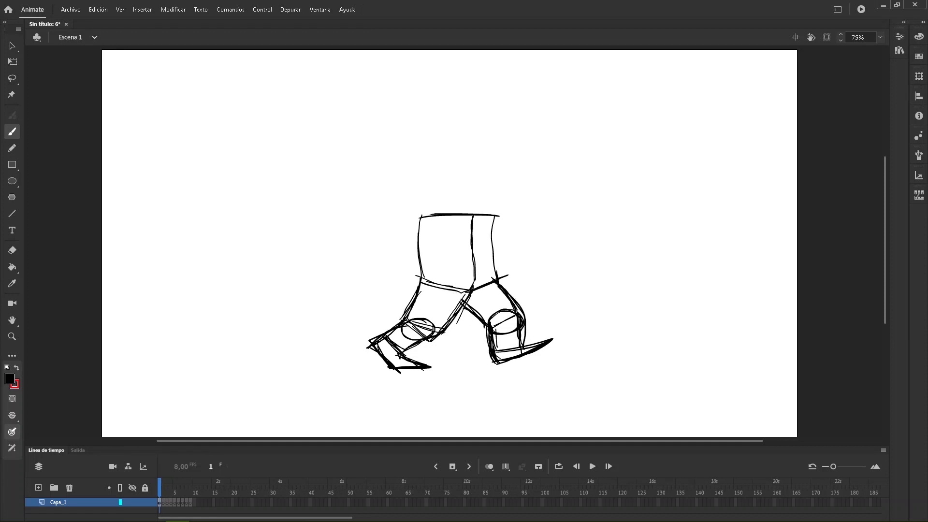
Select the front leg's shin and foot with the Lasso tool and delete them.
{"action": "key", "text": "l"}
{"action": "left_click_drag", "start_coordinate": [458, 341], "coordinate": [463, 362]}
{"action": "key", "text": "Delete"}
Redraw the front shin and foot reaching further forward with the toe tilted up.
{"action": "key", "text": "b"}
{"action": "left_click_drag", "start_coordinate": [489, 328], "coordinate": [501, 358]}
{"action": "left_click_drag", "start_coordinate": [497, 355], "coordinate": [527, 344]}
{"action": "left_click_drag", "start_coordinate": [516, 312], "coordinate": [528, 345]}
{"action": "left_click_drag", "start_coordinate": [471, 310], "coordinate": [510, 366]}
{"action": "mouse_move", "coordinate": [527, 344]}
{"action": "left_mouse_down"}
{"action": "mouse_move", "coordinate": [559, 332]}
{"action": "mouse_move", "coordinate": [511, 363]}
{"action": "left_mouse_up"}
{"action": "mouse_move", "coordinate": [517, 311]}
{"action": "left_mouse_down"}
{"action": "mouse_move", "coordinate": [525, 335]}
{"action": "mouse_move", "coordinate": [563, 330]}
{"action": "left_mouse_up"}
{"action": "left_click_drag", "start_coordinate": [501, 351], "coordinate": [525, 342]}
{"action": "left_click_drag", "start_coordinate": [511, 363], "coordinate": [564, 330]}
{"action": "left_click_drag", "start_coordinate": [494, 347], "coordinate": [509, 366]}
Thicken the thigh and rear leg outlines and erase the stray lines around the rear foot.
{"action": "left_click_drag", "start_coordinate": [493, 282], "coordinate": [515, 315]}
{"action": "left_click_drag", "start_coordinate": [467, 293], "coordinate": [445, 324]}
{"action": "left_click_drag", "start_coordinate": [420, 288], "coordinate": [405, 321]}
{"action": "mouse_move", "coordinate": [423, 284]}
{"action": "left_mouse_down"}
{"action": "mouse_move", "coordinate": [400, 324]}
{"action": "mouse_move", "coordinate": [411, 366]}
{"action": "mouse_move", "coordinate": [430, 367]}
{"action": "left_mouse_up"}
{"action": "key", "text": "e"}
{"action": "left_click_drag", "start_coordinate": [368, 347], "coordinate": [405, 380]}
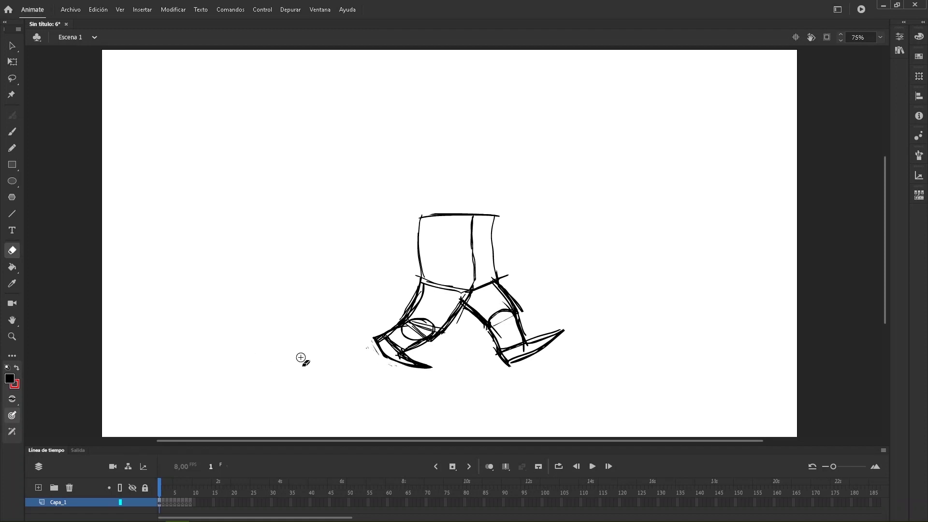
Reshape the front leg and draw its foot slightly lower, erasing the old foot lines.
{"action": "key", "text": "b"}
{"action": "left_click_drag", "start_coordinate": [461, 300], "coordinate": [488, 325]}
{"action": "mouse_move", "coordinate": [492, 331]}
{"action": "left_mouse_down"}
{"action": "mouse_move", "coordinate": [504, 361]}
{"action": "mouse_move", "coordinate": [552, 342]}
{"action": "left_mouse_up"}
{"action": "mouse_move", "coordinate": [491, 335]}
{"action": "left_mouse_down"}
{"action": "mouse_move", "coordinate": [515, 368]}
{"action": "mouse_move", "coordinate": [560, 334]}
{"action": "mouse_move", "coordinate": [526, 340]}
{"action": "mouse_move", "coordinate": [559, 337]}
{"action": "left_mouse_up"}
{"action": "key", "text": "e"}
{"action": "key", "text": "b"}
{"action": "key", "text": "e"}
{"action": "key", "text": "b"}
Shade the front leg and foot with hatching and erase stray marks between the legs.
{"action": "left_click_drag", "start_coordinate": [494, 361], "coordinate": [536, 356]}
{"action": "mouse_move", "coordinate": [463, 296]}
{"action": "left_mouse_down"}
{"action": "mouse_move", "coordinate": [492, 290]}
{"action": "mouse_move", "coordinate": [514, 345]}
{"action": "mouse_move", "coordinate": [506, 346]}
{"action": "left_mouse_up"}
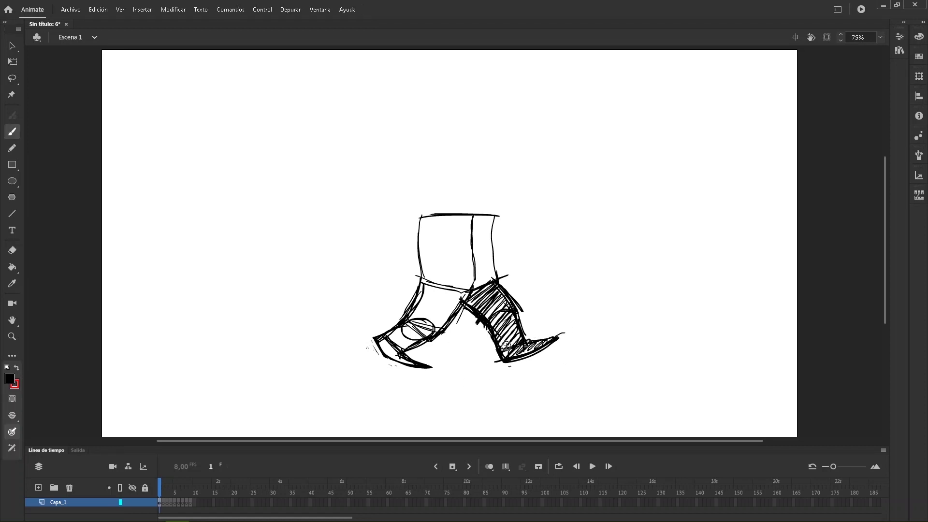
{"action": "key", "text": "e"}
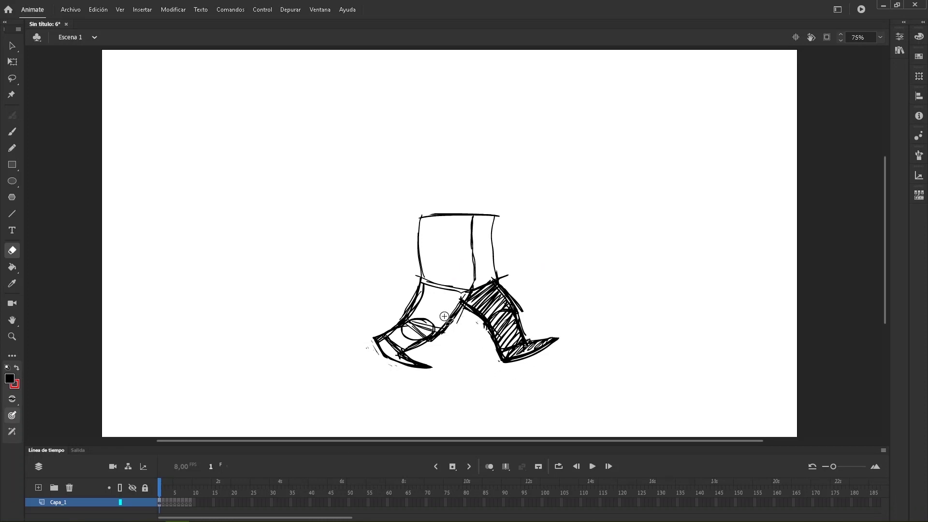
{"action": "key", "text": "b"}
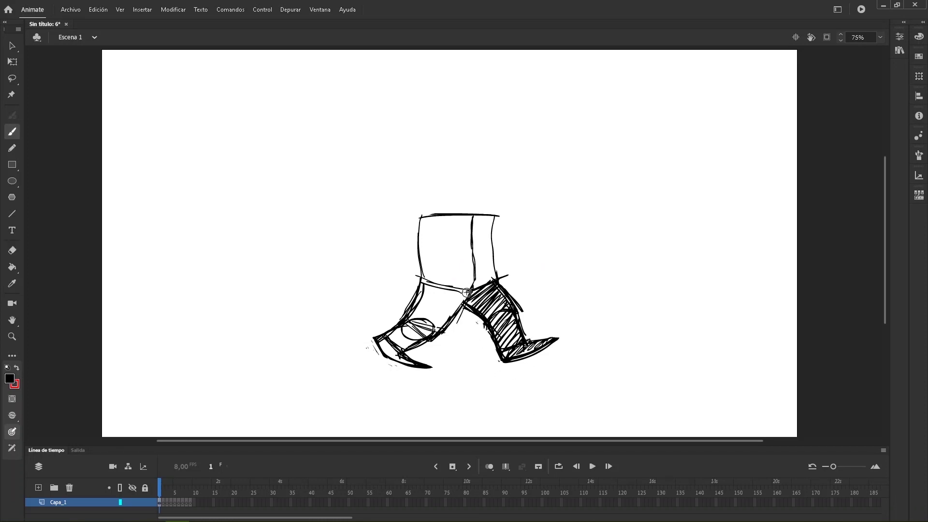
Draw the near arm swinging forward across the torso with its hand, and erase the torso line behind it.
{"action": "mouse_move", "coordinate": [420, 225]}
{"action": "left_mouse_down"}
{"action": "mouse_move", "coordinate": [441, 216]}
{"action": "mouse_move", "coordinate": [509, 270]}
{"action": "mouse_move", "coordinate": [485, 280]}
{"action": "mouse_move", "coordinate": [469, 264]}
{"action": "mouse_move", "coordinate": [511, 266]}
{"action": "left_mouse_up"}
{"action": "mouse_move", "coordinate": [506, 269]}
{"action": "left_mouse_down"}
{"action": "mouse_move", "coordinate": [512, 279]}
{"action": "mouse_move", "coordinate": [505, 276]}
{"action": "left_mouse_up"}
{"action": "mouse_move", "coordinate": [502, 277]}
{"action": "left_mouse_down"}
{"action": "mouse_move", "coordinate": [485, 280]}
{"action": "mouse_move", "coordinate": [493, 289]}
{"action": "left_mouse_up"}
{"action": "key", "text": "e"}
{"action": "left_click_drag", "start_coordinate": [473, 257], "coordinate": [472, 248]}
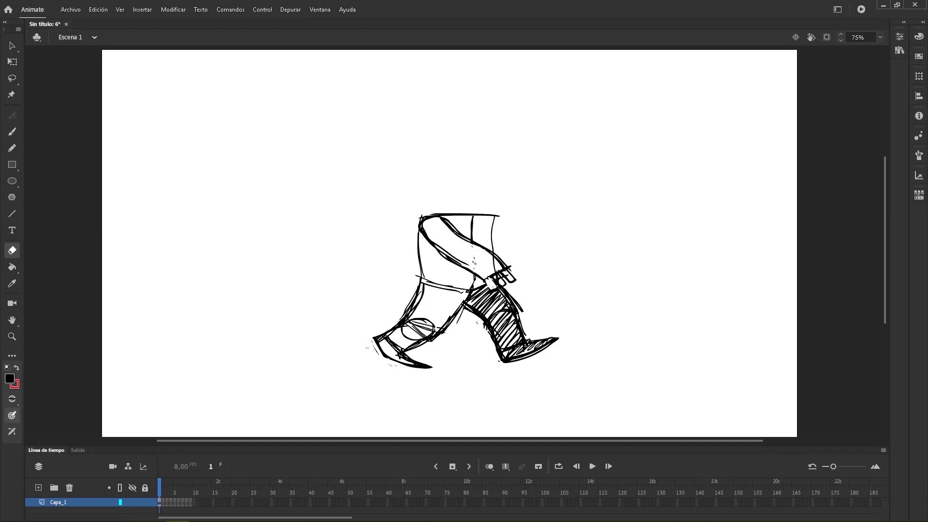
Add the visible parts of the far arm at the chest and behind the back, and clean up the rear leg outline.
{"action": "key", "text": "b"}
{"action": "left_click_drag", "start_coordinate": [496, 216], "coordinate": [493, 238]}
{"action": "left_click_drag", "start_coordinate": [405, 260], "coordinate": [418, 251]}
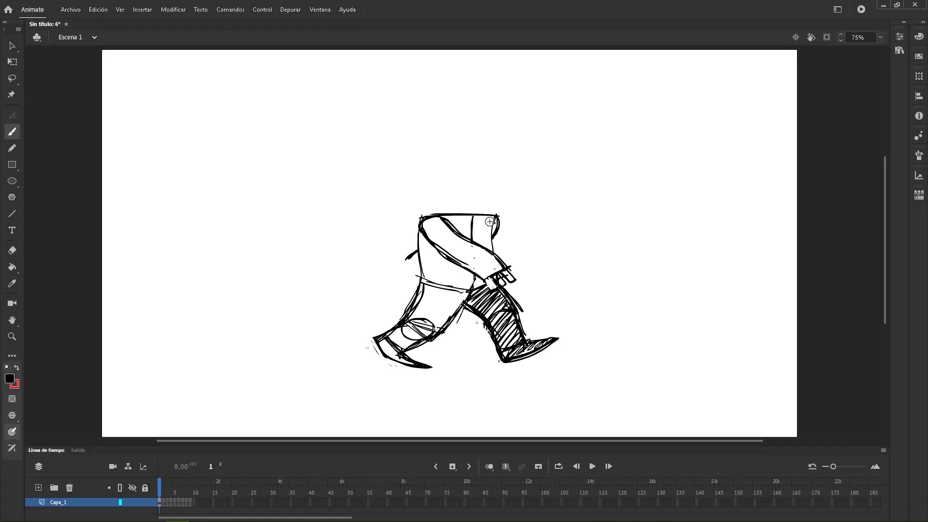
{"action": "left_click_drag", "start_coordinate": [498, 216], "coordinate": [493, 250]}
{"action": "left_click_drag", "start_coordinate": [418, 251], "coordinate": [400, 260]}
{"action": "left_click_drag", "start_coordinate": [406, 260], "coordinate": [417, 261]}
{"action": "left_click_drag", "start_coordinate": [410, 269], "coordinate": [421, 278]}
{"action": "mouse_move", "coordinate": [406, 262]}
{"action": "left_mouse_down"}
{"action": "mouse_move", "coordinate": [416, 254]}
{"action": "mouse_move", "coordinate": [415, 304]}
{"action": "left_mouse_up"}
{"action": "key", "text": "e"}
{"action": "mouse_move", "coordinate": [415, 307]}
{"action": "left_mouse_down"}
{"action": "mouse_move", "coordinate": [376, 334]}
{"action": "mouse_move", "coordinate": [387, 326]}
{"action": "left_mouse_up"}
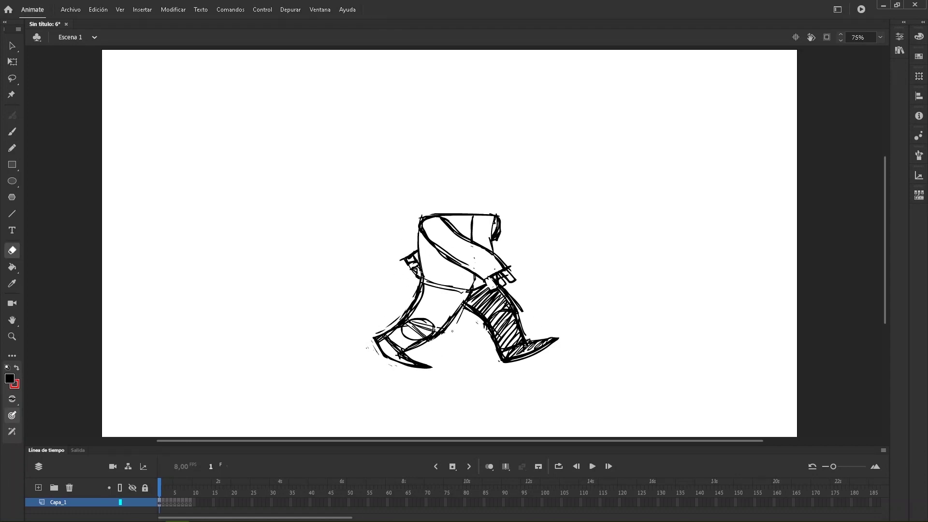
Draw a blocky head with face and ear above the torso, and mark the near arm's shoulder and elbow.
{"action": "key", "text": "b"}
{"action": "left_click_drag", "start_coordinate": [456, 187], "coordinate": [460, 230]}
{"action": "mouse_move", "coordinate": [458, 188]}
{"action": "left_mouse_down"}
{"action": "mouse_move", "coordinate": [495, 188]}
{"action": "mouse_move", "coordinate": [494, 230]}
{"action": "left_mouse_up"}
{"action": "left_click_drag", "start_coordinate": [493, 231], "coordinate": [463, 233]}
{"action": "left_click_drag", "start_coordinate": [456, 190], "coordinate": [462, 213]}
{"action": "left_click_drag", "start_coordinate": [488, 195], "coordinate": [488, 224]}
{"action": "left_click_drag", "start_coordinate": [494, 216], "coordinate": [478, 217]}
{"action": "left_click_drag", "start_coordinate": [478, 211], "coordinate": [490, 222]}
{"action": "key", "text": "e"}
{"action": "key", "text": "b"}
{"action": "left_click_drag", "start_coordinate": [467, 202], "coordinate": [501, 200]}
{"action": "mouse_move", "coordinate": [426, 223]}
{"action": "left_mouse_down"}
{"action": "mouse_move", "coordinate": [440, 222]}
{"action": "mouse_move", "coordinate": [426, 223]}
{"action": "left_mouse_up"}
{"action": "left_click_drag", "start_coordinate": [465, 241], "coordinate": [448, 256]}
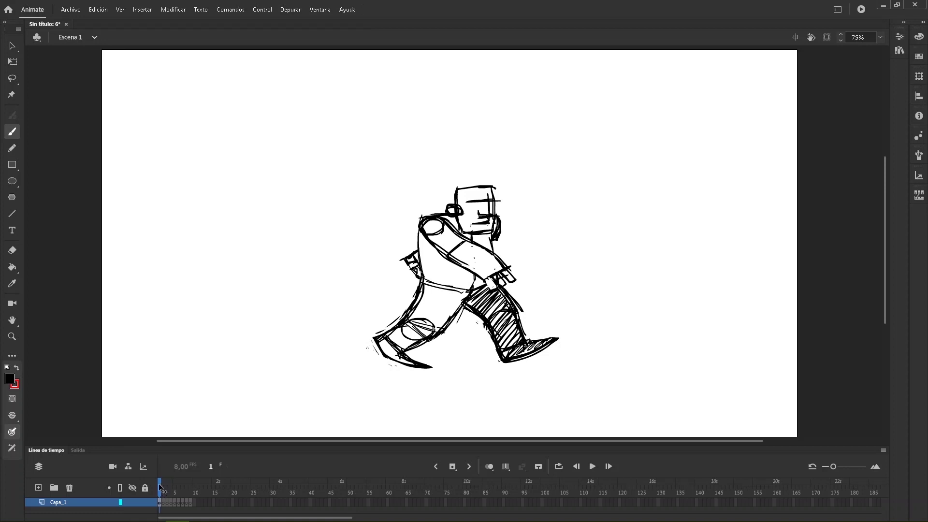
Go to frame 5 and turn on onion skinning with its range reaching back to frame 1.
{"action": "left_click_drag", "start_coordinate": [162, 487], "coordinate": [175, 486]}
{"action": "left_click", "coordinate": [175, 503]}
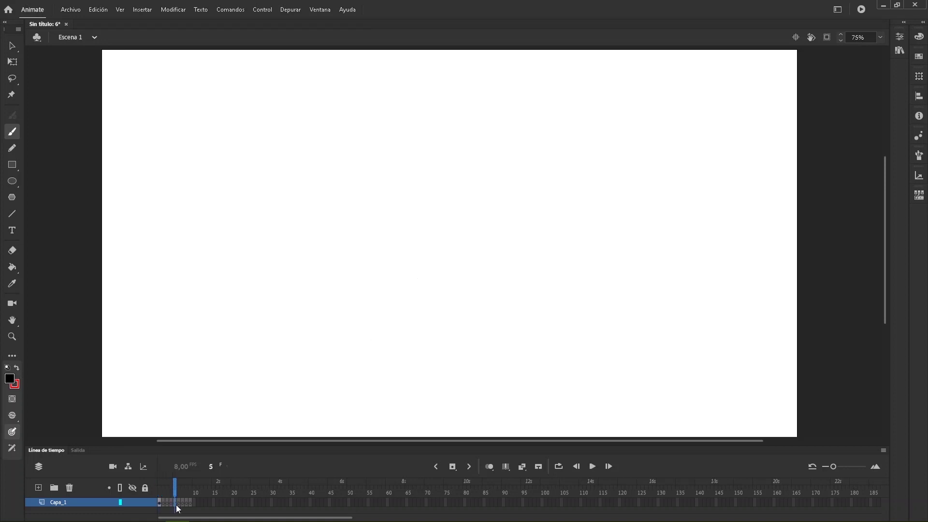
{"action": "left_click", "coordinate": [489, 466]}
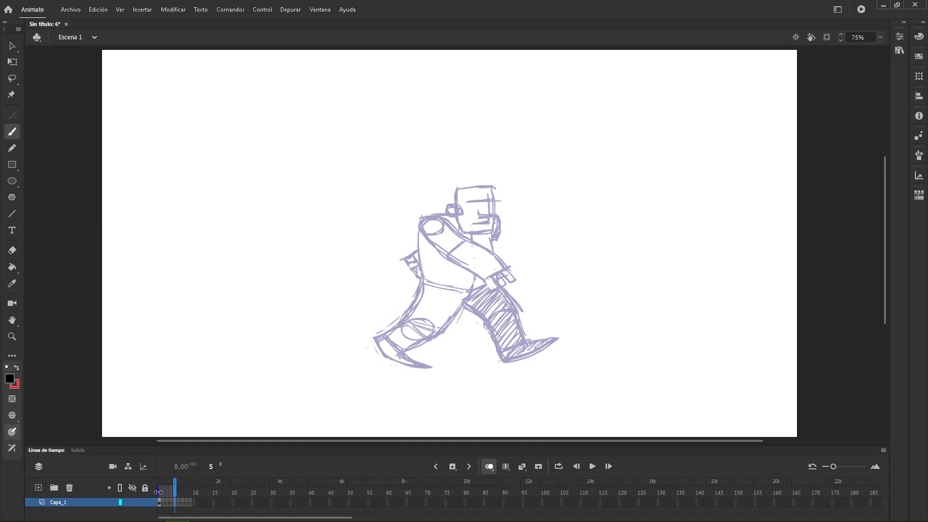
{"action": "left_click_drag", "start_coordinate": [160, 490], "coordinate": [160, 491]}
Outline the torso over the onion skin on frame 5 and draw the near leg stepping forward with its foot.
{"action": "mouse_move", "coordinate": [418, 230]}
{"action": "left_mouse_down"}
{"action": "mouse_move", "coordinate": [421, 283]}
{"action": "mouse_move", "coordinate": [489, 288]}
{"action": "left_mouse_up"}
{"action": "left_click_drag", "start_coordinate": [492, 233], "coordinate": [496, 282]}
{"action": "left_click_drag", "start_coordinate": [429, 218], "coordinate": [460, 213]}
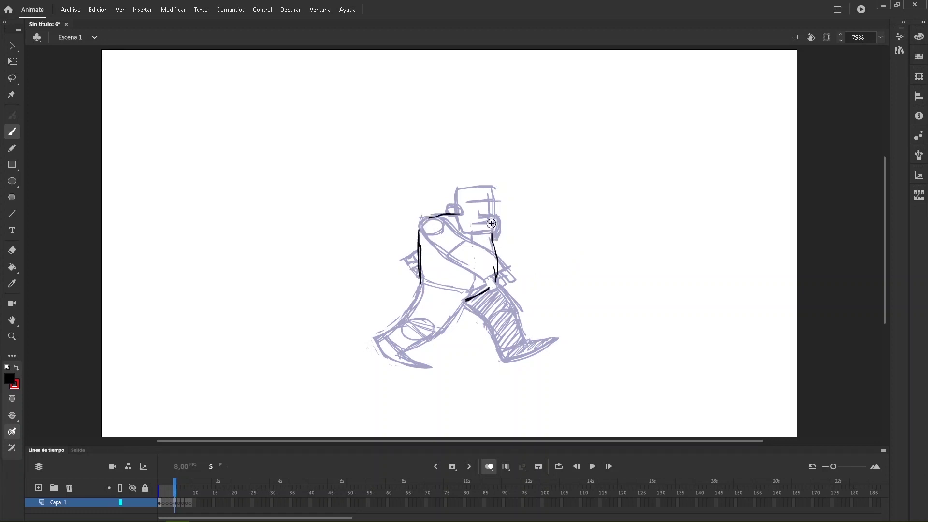
{"action": "mouse_move", "coordinate": [422, 289]}
{"action": "left_mouse_down"}
{"action": "mouse_move", "coordinate": [472, 365]}
{"action": "mouse_move", "coordinate": [528, 348]}
{"action": "mouse_move", "coordinate": [473, 366]}
{"action": "left_mouse_up"}
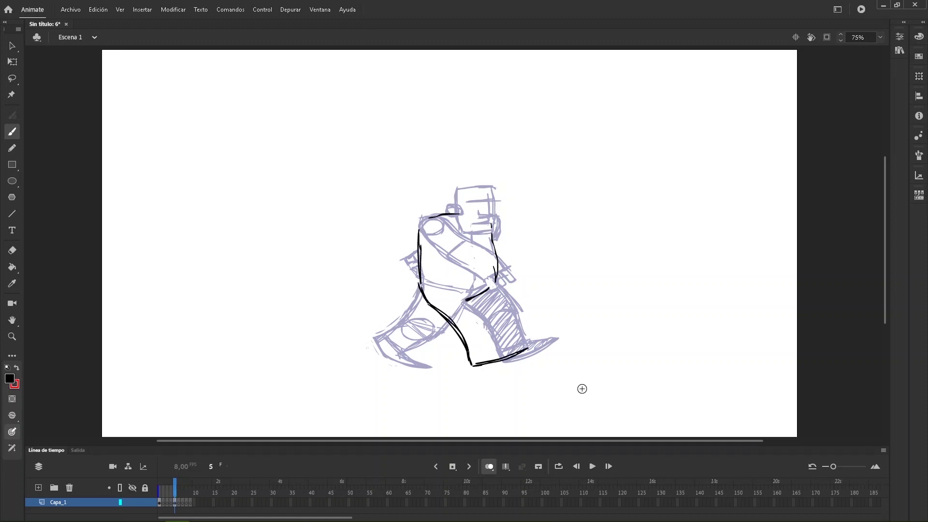
{"action": "mouse_move", "coordinate": [473, 288]}
{"action": "left_mouse_down"}
{"action": "mouse_move", "coordinate": [498, 348]}
{"action": "mouse_move", "coordinate": [532, 347]}
{"action": "mouse_move", "coordinate": [472, 364]}
{"action": "left_mouse_up"}
{"action": "left_click_drag", "start_coordinate": [416, 283], "coordinate": [454, 323]}
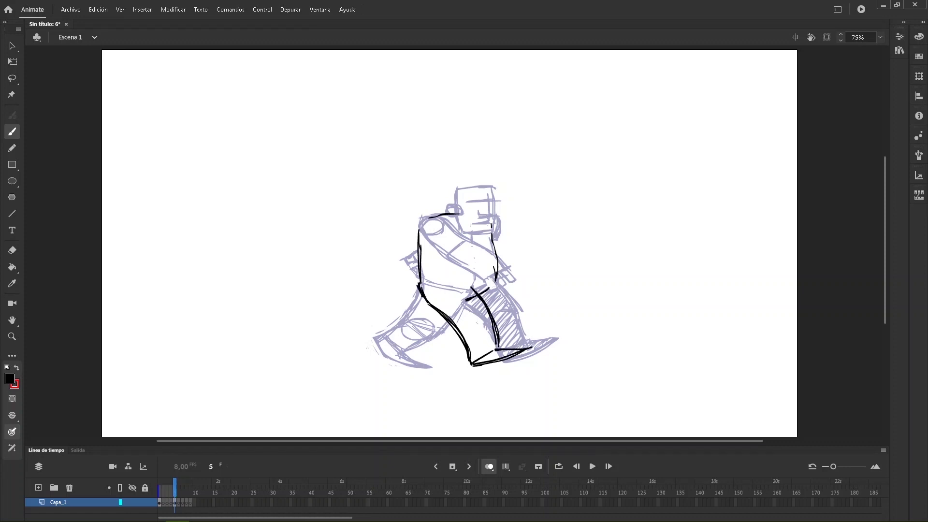
Draw and hatch the bent far leg behind the near one, and clean up the lines at the hip.
{"action": "left_click_drag", "start_coordinate": [457, 360], "coordinate": [428, 352]}
{"action": "left_click_drag", "start_coordinate": [442, 320], "coordinate": [434, 325]}
{"action": "mouse_move", "coordinate": [440, 317]}
{"action": "left_mouse_down"}
{"action": "mouse_move", "coordinate": [417, 332]}
{"action": "mouse_move", "coordinate": [442, 363]}
{"action": "mouse_move", "coordinate": [464, 363]}
{"action": "left_mouse_up"}
{"action": "left_click_drag", "start_coordinate": [446, 346], "coordinate": [430, 330]}
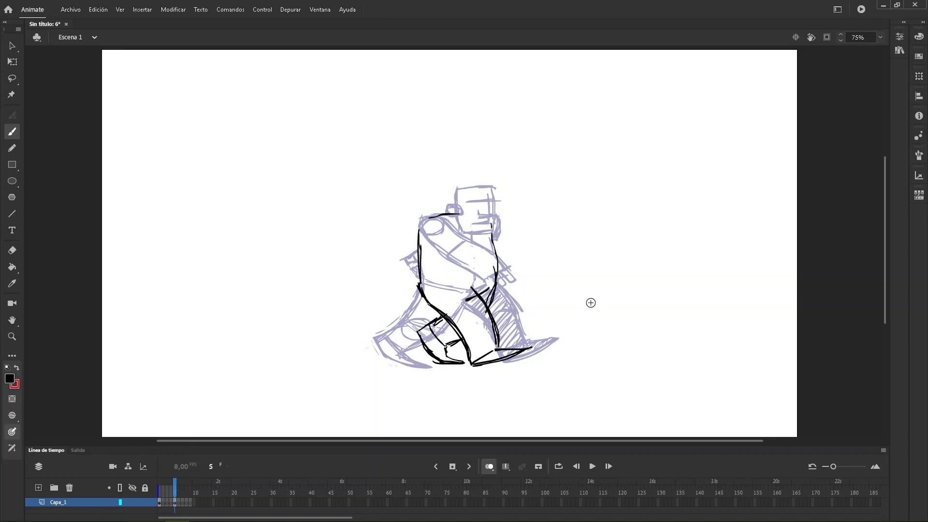
{"action": "left_click_drag", "start_coordinate": [442, 322], "coordinate": [430, 349]}
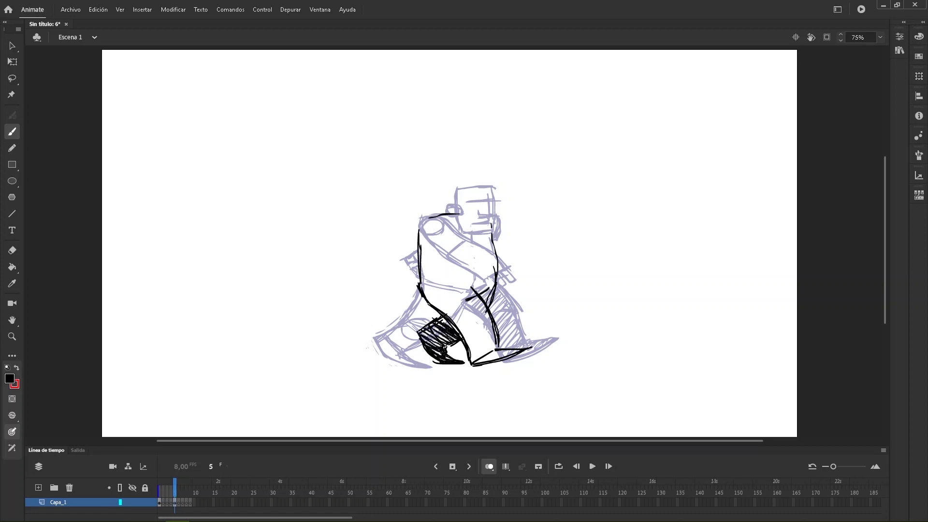
{"action": "key", "text": "e"}
{"action": "mouse_move", "coordinate": [462, 299]}
{"action": "left_mouse_down"}
{"action": "mouse_move", "coordinate": [496, 315]}
{"action": "mouse_move", "coordinate": [510, 308]}
{"action": "mouse_move", "coordinate": [491, 291]}
{"action": "left_mouse_up"}
{"action": "key", "text": "b"}
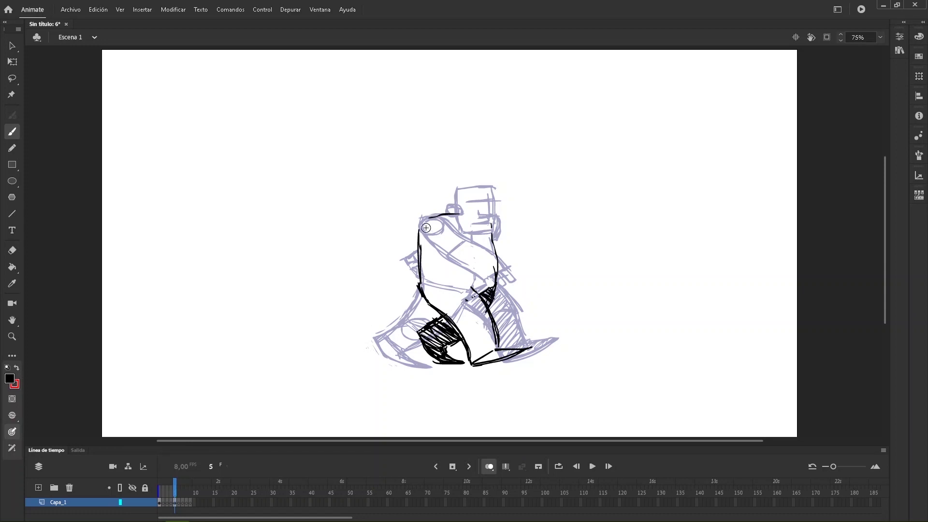
Draw the near arm swung backward on frame 5, with shoulder, elbow line, cuff and fingers.
{"action": "mouse_move", "coordinate": [422, 223]}
{"action": "left_mouse_down"}
{"action": "mouse_move", "coordinate": [441, 228]}
{"action": "mouse_move", "coordinate": [393, 289]}
{"action": "left_mouse_up"}
{"action": "mouse_move", "coordinate": [390, 289]}
{"action": "left_mouse_down"}
{"action": "mouse_move", "coordinate": [368, 281]}
{"action": "mouse_move", "coordinate": [379, 286]}
{"action": "left_mouse_up"}
{"action": "mouse_move", "coordinate": [428, 221]}
{"action": "left_mouse_down"}
{"action": "mouse_move", "coordinate": [369, 278]}
{"action": "mouse_move", "coordinate": [372, 270]}
{"action": "left_mouse_up"}
{"action": "left_click_drag", "start_coordinate": [390, 246], "coordinate": [411, 262]}
{"action": "mouse_move", "coordinate": [432, 220]}
{"action": "left_mouse_down"}
{"action": "mouse_move", "coordinate": [383, 244]}
{"action": "mouse_move", "coordinate": [393, 286]}
{"action": "left_mouse_up"}
{"action": "left_click_drag", "start_coordinate": [369, 276], "coordinate": [394, 285]}
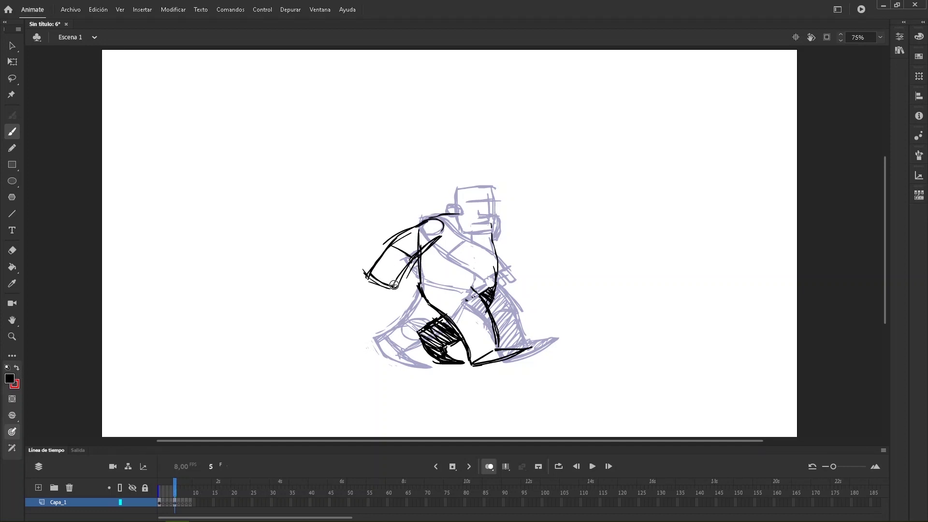
{"action": "left_click_drag", "start_coordinate": [386, 286], "coordinate": [379, 297]}
{"action": "mouse_move", "coordinate": [372, 282]}
{"action": "left_mouse_down"}
{"action": "mouse_move", "coordinate": [372, 297]}
{"action": "mouse_move", "coordinate": [367, 290]}
{"action": "mouse_move", "coordinate": [403, 297]}
{"action": "left_mouse_up"}
{"action": "left_click_drag", "start_coordinate": [403, 297], "coordinate": [395, 298]}
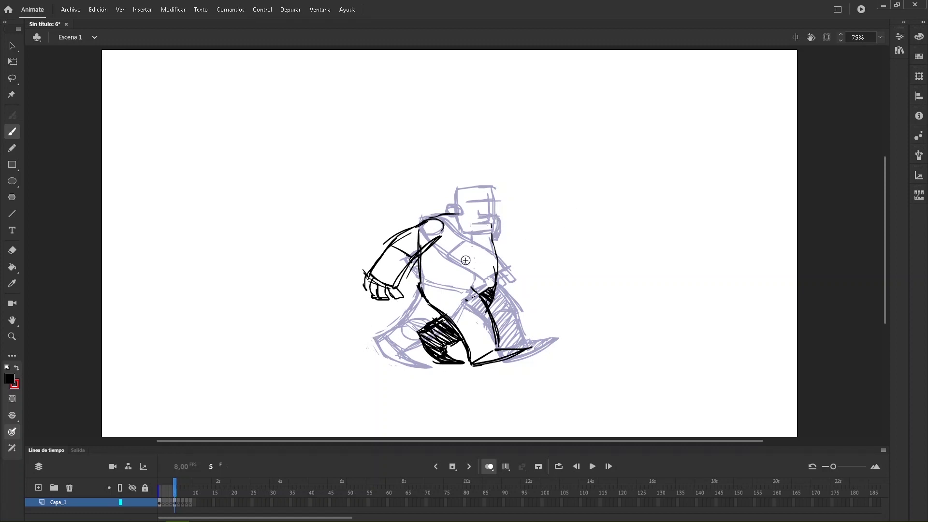
Draw the far arm swung forward from the chest on frame 5, ending in a hand with fingers.
{"action": "left_click_drag", "start_coordinate": [491, 218], "coordinate": [553, 259]}
{"action": "left_click_drag", "start_coordinate": [489, 240], "coordinate": [537, 276]}
{"action": "left_click_drag", "start_coordinate": [557, 260], "coordinate": [532, 277]}
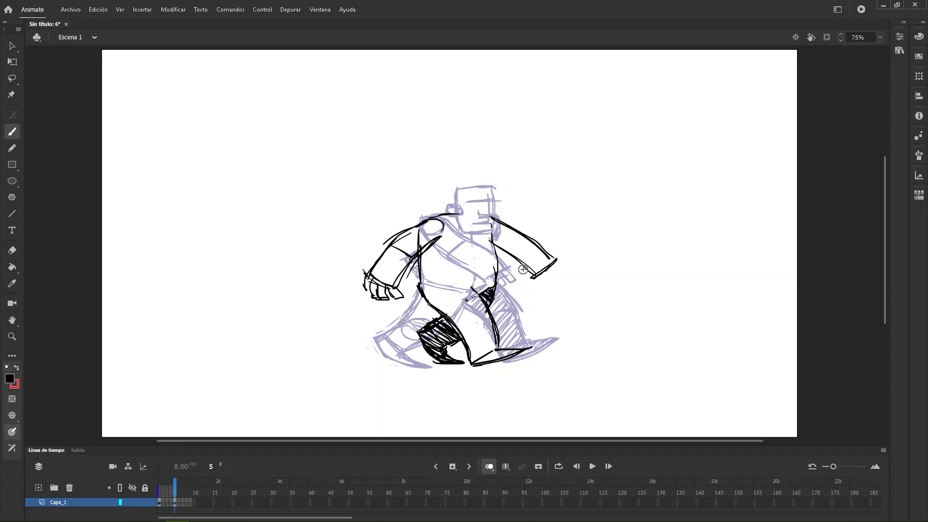
{"action": "mouse_move", "coordinate": [553, 259]}
{"action": "left_mouse_down"}
{"action": "mouse_move", "coordinate": [570, 273]}
{"action": "mouse_move", "coordinate": [546, 273]}
{"action": "mouse_move", "coordinate": [561, 278]}
{"action": "left_mouse_up"}
{"action": "left_click_drag", "start_coordinate": [561, 277], "coordinate": [551, 282]}
{"action": "mouse_move", "coordinate": [539, 277]}
{"action": "left_mouse_down"}
{"action": "mouse_move", "coordinate": [547, 286]}
{"action": "mouse_move", "coordinate": [550, 271]}
{"action": "left_mouse_up"}
{"action": "mouse_move", "coordinate": [532, 264]}
{"action": "left_mouse_down"}
{"action": "mouse_move", "coordinate": [550, 275]}
{"action": "mouse_move", "coordinate": [537, 272]}
{"action": "left_mouse_up"}
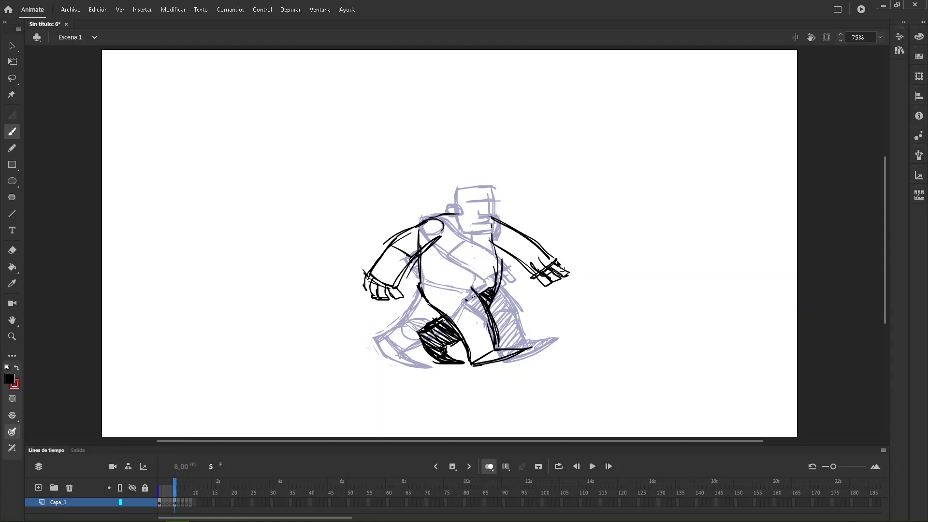
Trace the head, ear and face over the onion skin and add the waistline to frame 5's figure.
{"action": "left_click_drag", "start_coordinate": [449, 208], "coordinate": [462, 213]}
{"action": "mouse_move", "coordinate": [457, 189]}
{"action": "left_mouse_down"}
{"action": "mouse_move", "coordinate": [456, 209]}
{"action": "mouse_move", "coordinate": [493, 230]}
{"action": "mouse_move", "coordinate": [459, 232]}
{"action": "mouse_move", "coordinate": [495, 232]}
{"action": "left_mouse_up"}
{"action": "mouse_move", "coordinate": [472, 225]}
{"action": "left_mouse_down"}
{"action": "mouse_move", "coordinate": [491, 220]}
{"action": "mouse_move", "coordinate": [489, 201]}
{"action": "left_mouse_up"}
{"action": "mouse_move", "coordinate": [467, 203]}
{"action": "left_mouse_down"}
{"action": "mouse_move", "coordinate": [496, 201]}
{"action": "mouse_move", "coordinate": [493, 217]}
{"action": "mouse_move", "coordinate": [459, 228]}
{"action": "left_mouse_up"}
{"action": "left_click_drag", "start_coordinate": [454, 205], "coordinate": [457, 189]}
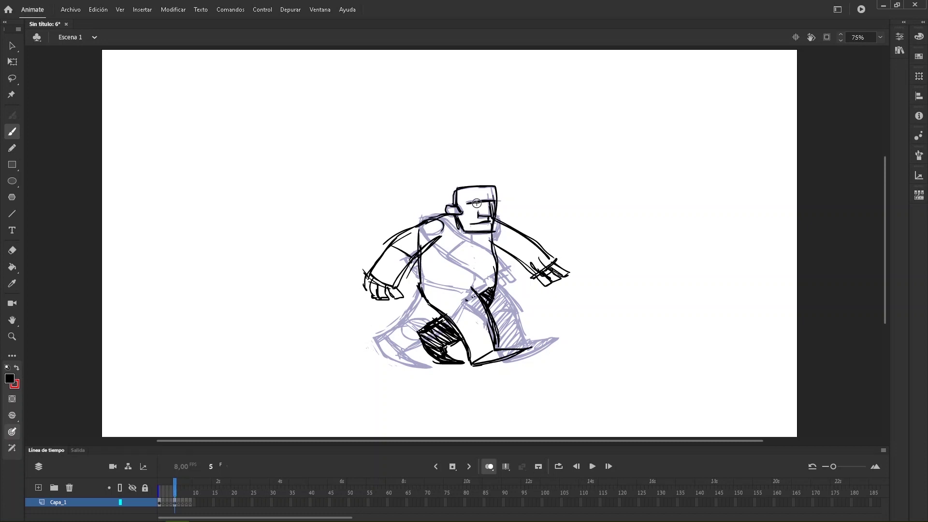
{"action": "left_click_drag", "start_coordinate": [420, 286], "coordinate": [490, 287]}
Insert a blank keyframe at frame 9, turn off onion skinning and return to frame 1.
{"action": "left_click", "coordinate": [191, 503]}
{"action": "key", "text": "F7"}
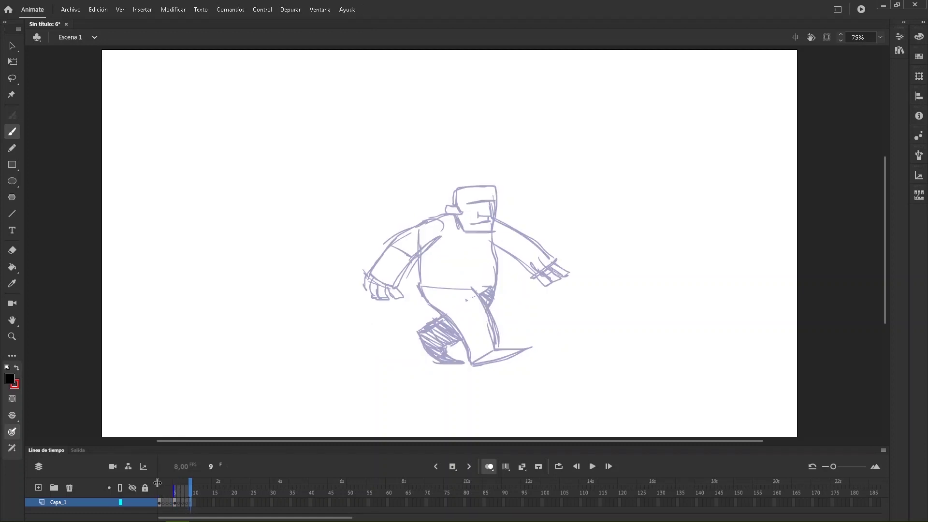
{"action": "left_click", "coordinate": [488, 466]}
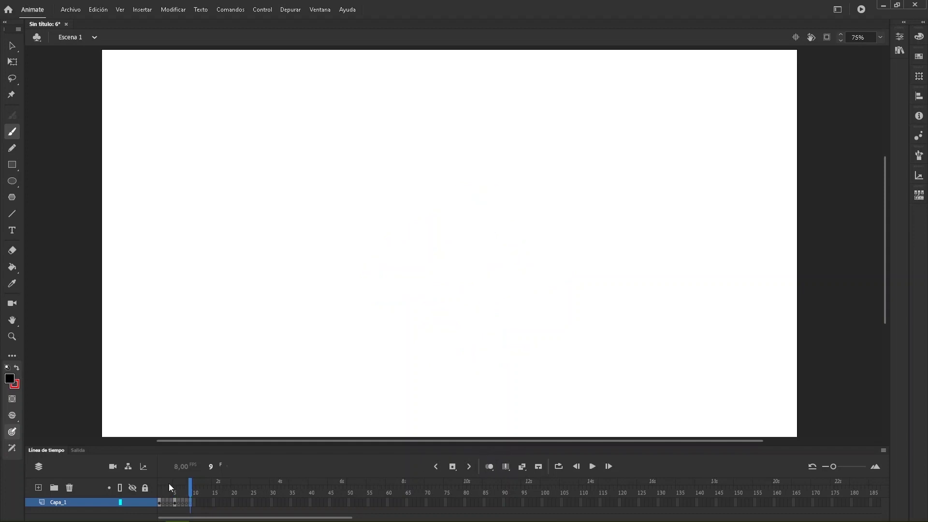
{"action": "left_click_drag", "start_coordinate": [189, 484], "coordinate": [143, 488]}
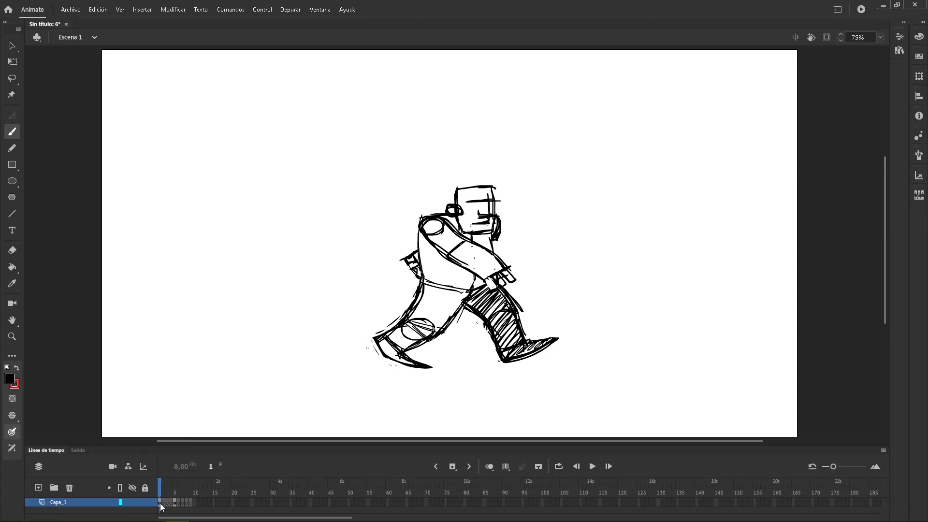
Copy the whole stride pose from frame 1 and paste it in place on frame 9.
{"action": "left_click", "coordinate": [161, 503]}
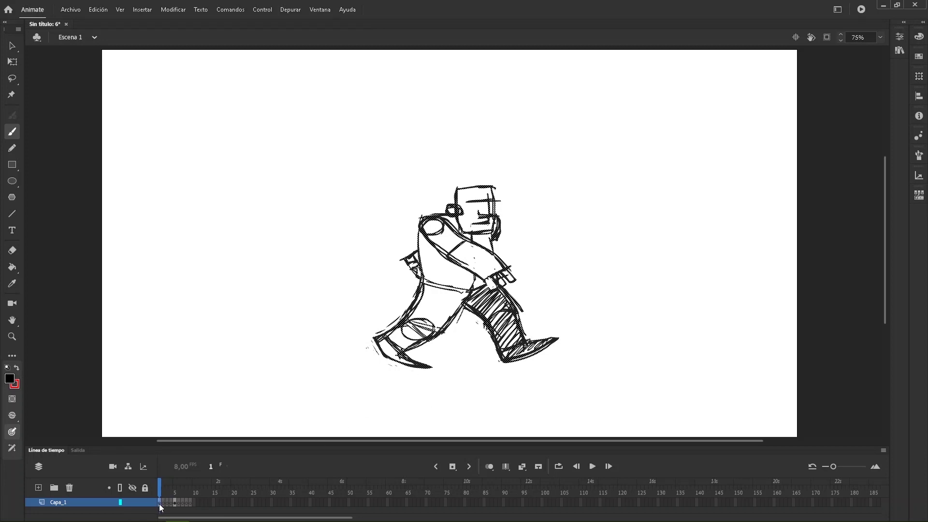
{"action": "key", "text": "l"}
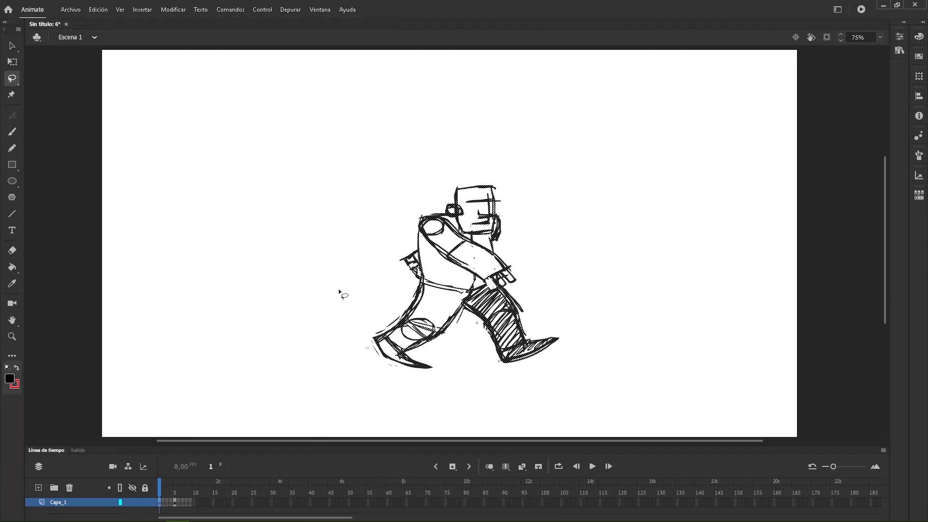
{"action": "mouse_move", "coordinate": [429, 162]}
{"action": "left_mouse_down"}
{"action": "mouse_move", "coordinate": [593, 348]}
{"action": "mouse_move", "coordinate": [300, 360]}
{"action": "mouse_move", "coordinate": [322, 337]}
{"action": "left_mouse_up"}
{"action": "left_click", "coordinate": [331, 325]}
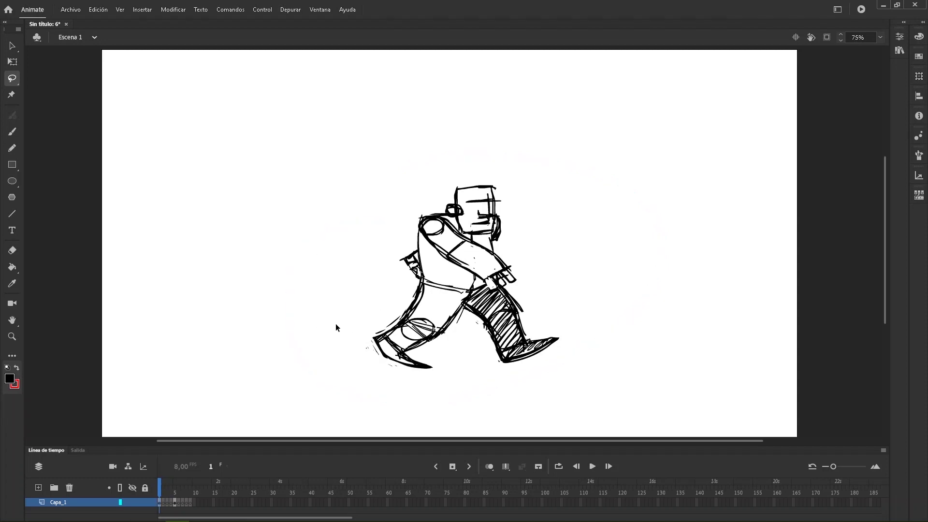
{"action": "key", "text": "ctrl+a"}
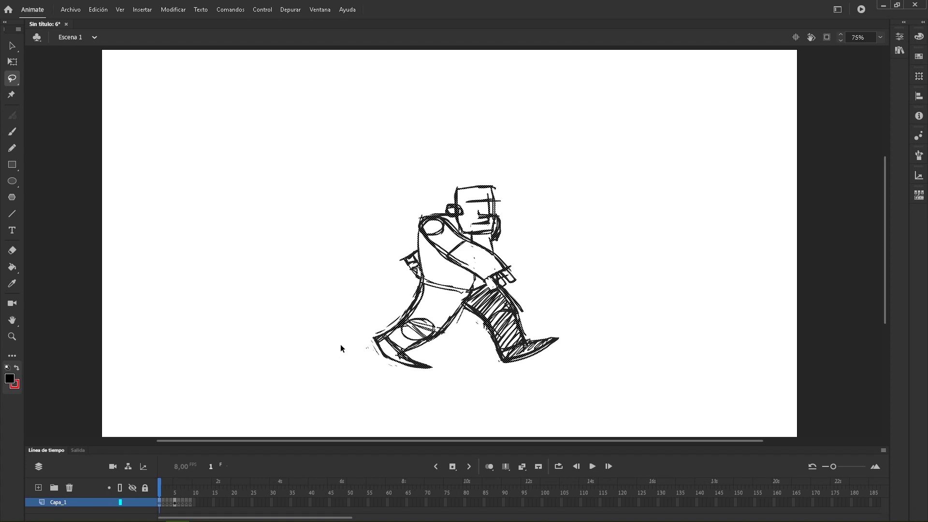
{"action": "left_click", "coordinate": [191, 504]}
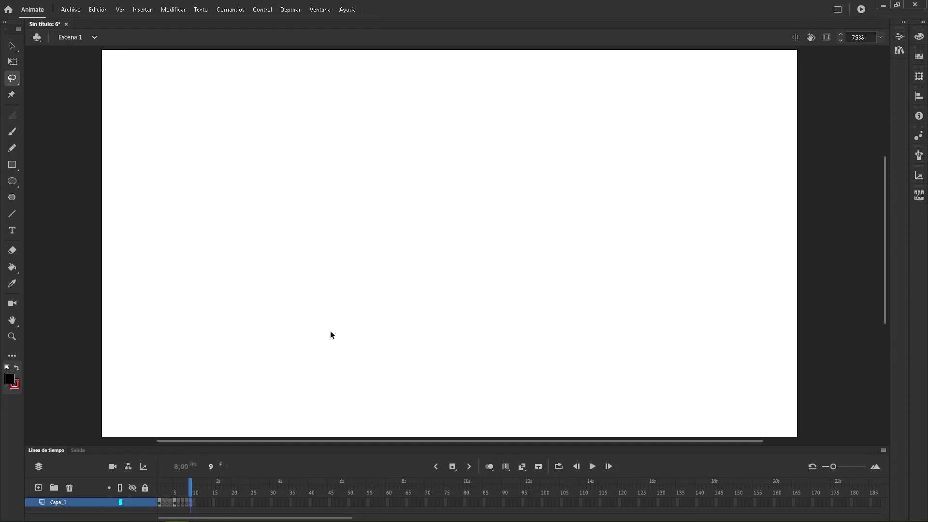
{"action": "key", "text": "ctrl+shift+v"}
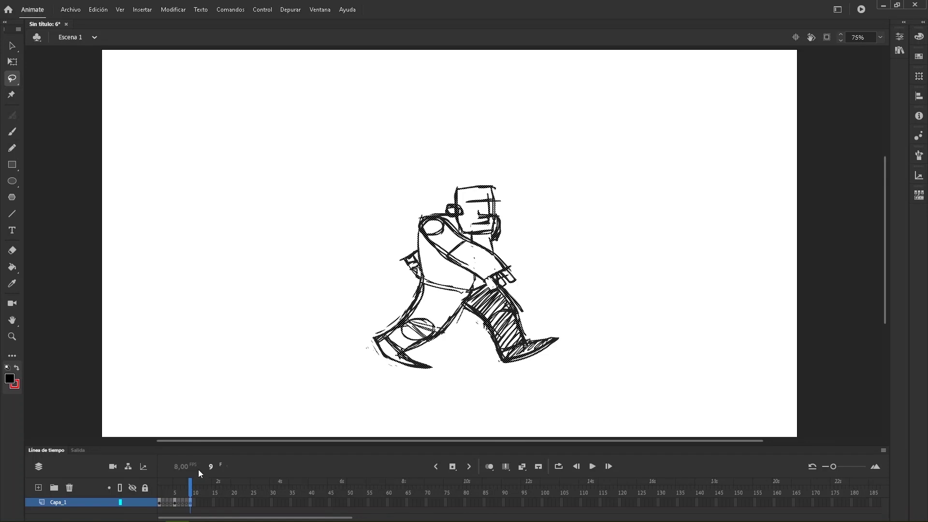
{"action": "left_click", "coordinate": [374, 409]}
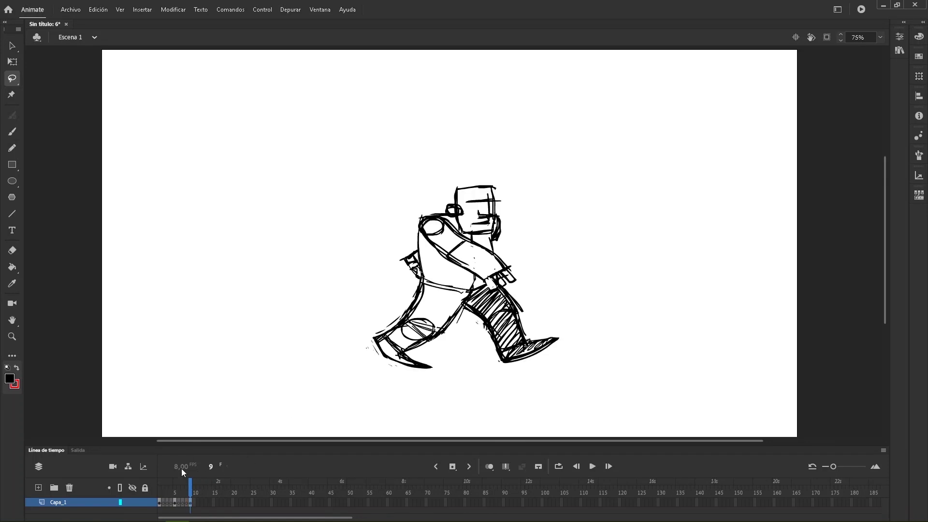
Go to frame 3, turn on onion skinning and extend its range to include frame 5.
{"action": "mouse_move", "coordinate": [187, 487]}
{"action": "left_mouse_down"}
{"action": "mouse_move", "coordinate": [154, 489]}
{"action": "mouse_move", "coordinate": [203, 491]}
{"action": "mouse_move", "coordinate": [149, 489]}
{"action": "mouse_move", "coordinate": [203, 492]}
{"action": "mouse_move", "coordinate": [167, 490]}
{"action": "left_mouse_up"}
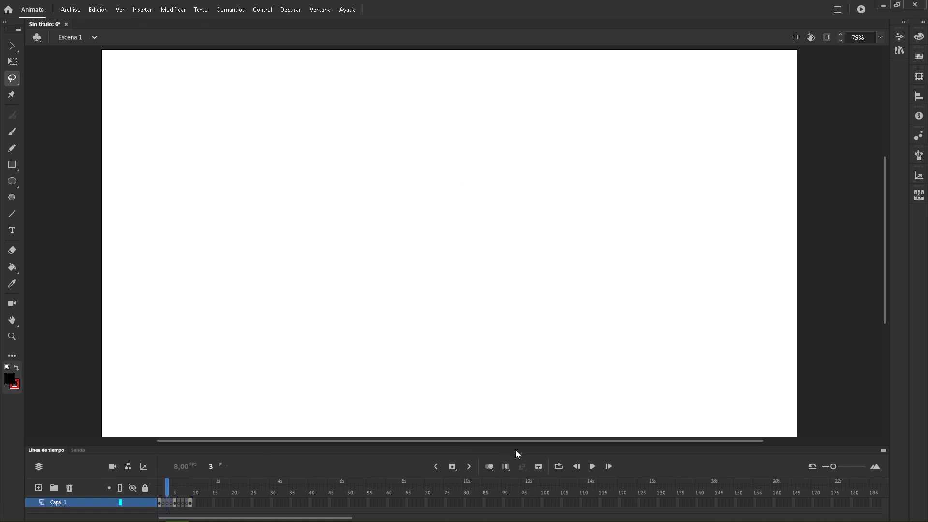
{"action": "left_click", "coordinate": [488, 466]}
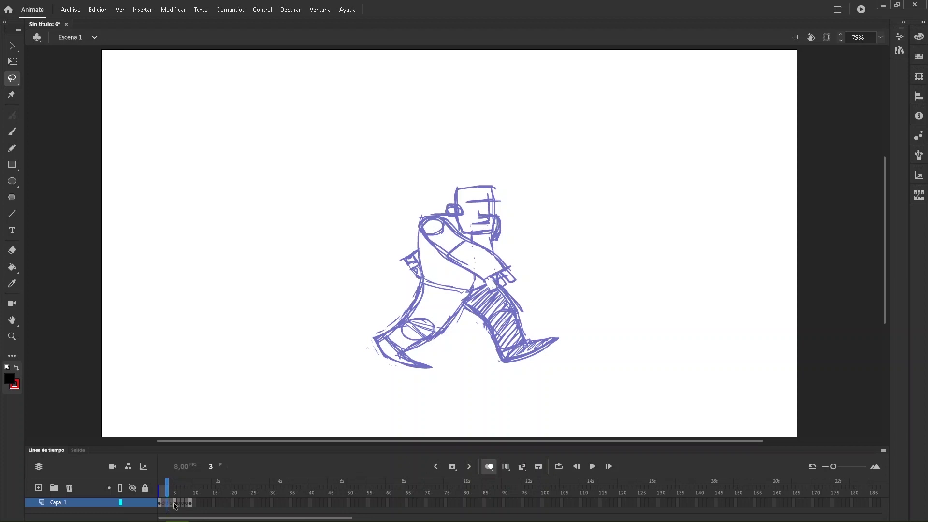
{"action": "left_click", "coordinate": [488, 466]}
{"action": "left_click", "coordinate": [490, 467]}
{"action": "left_click_drag", "start_coordinate": [178, 490], "coordinate": [178, 491]}
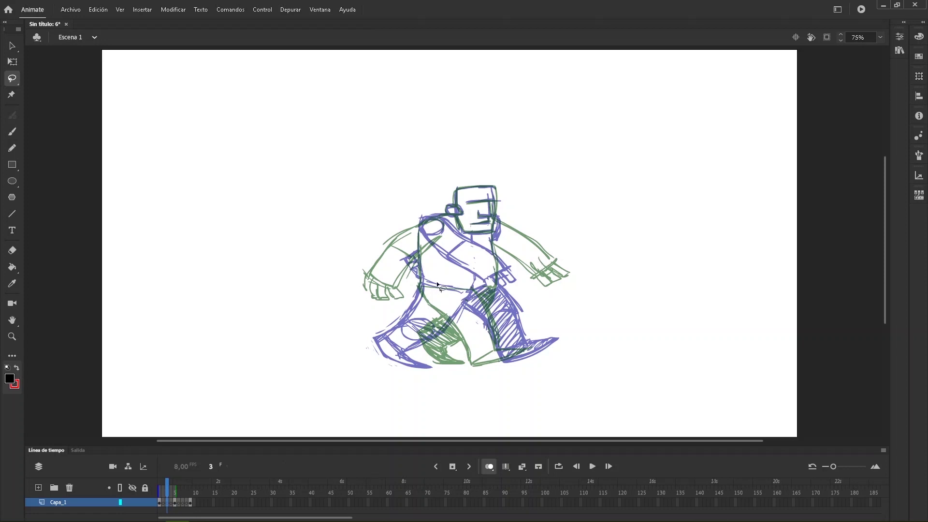
Sketch a guide arc for the foot's path on frame 3, with marks at the heel and toe positions along the ground.
{"action": "key", "text": "z"}
{"action": "mouse_move", "coordinate": [345, 165]}
{"action": "left_mouse_down"}
{"action": "mouse_move", "coordinate": [611, 379]}
{"action": "mouse_move", "coordinate": [601, 386]}
{"action": "left_mouse_up"}
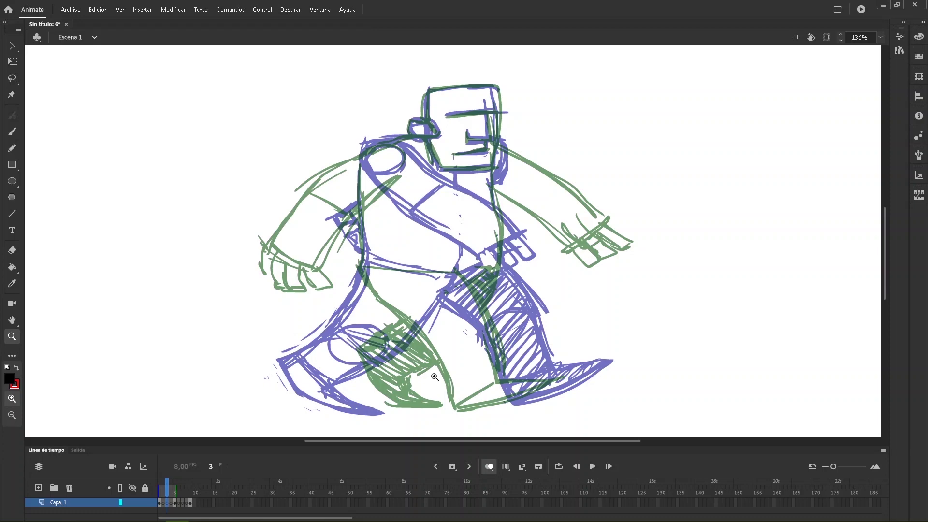
{"action": "key", "text": "b"}
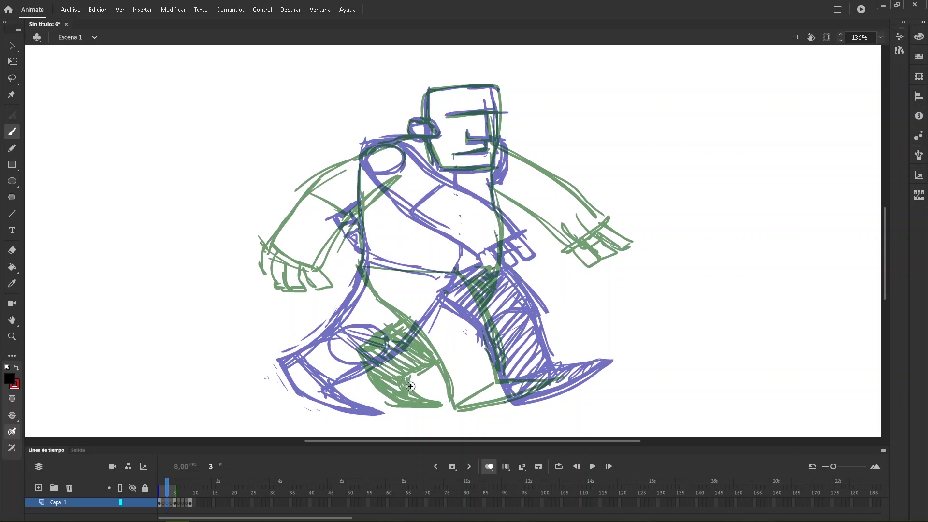
{"action": "mouse_move", "coordinate": [355, 344]}
{"action": "left_mouse_down"}
{"action": "mouse_move", "coordinate": [379, 383]}
{"action": "mouse_move", "coordinate": [469, 408]}
{"action": "mouse_move", "coordinate": [550, 404]}
{"action": "left_mouse_up"}
{"action": "left_click", "coordinate": [356, 347]}
{"action": "left_click", "coordinate": [512, 403]}
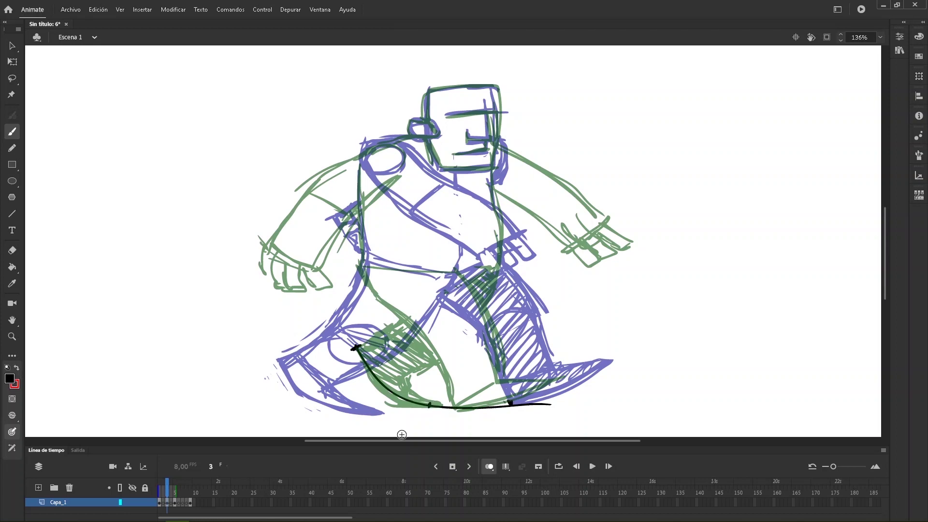
{"action": "left_click", "coordinate": [427, 403]}
{"action": "left_click", "coordinate": [421, 403]}
{"action": "left_click", "coordinate": [514, 403]}
{"action": "mouse_move", "coordinate": [424, 404]}
{"action": "left_mouse_down"}
{"action": "mouse_move", "coordinate": [511, 403]}
{"action": "mouse_move", "coordinate": [424, 399]}
{"action": "mouse_move", "coordinate": [441, 382]}
{"action": "mouse_move", "coordinate": [525, 403]}
{"action": "left_mouse_up"}
{"action": "key", "text": "ctrl+z"}
Draw the straight far supporting leg on frame 3, from the hip down to a flat foot.
{"action": "left_click_drag", "start_coordinate": [427, 404], "coordinate": [424, 387]}
{"action": "mouse_move", "coordinate": [501, 245]}
{"action": "left_mouse_down"}
{"action": "mouse_move", "coordinate": [479, 383]}
{"action": "mouse_move", "coordinate": [500, 242]}
{"action": "left_mouse_up"}
{"action": "left_click_drag", "start_coordinate": [500, 241], "coordinate": [487, 345]}
{"action": "mouse_move", "coordinate": [427, 386]}
{"action": "left_mouse_down"}
{"action": "mouse_move", "coordinate": [437, 267]}
{"action": "mouse_move", "coordinate": [420, 390]}
{"action": "mouse_move", "coordinate": [445, 281]}
{"action": "mouse_move", "coordinate": [420, 390]}
{"action": "left_mouse_up"}
Draw frame 3's raised torso with a waistline, shoulder line, chest and back.
{"action": "mouse_move", "coordinate": [370, 242]}
{"action": "left_mouse_down"}
{"action": "mouse_move", "coordinate": [430, 252]}
{"action": "mouse_move", "coordinate": [511, 239]}
{"action": "left_mouse_up"}
{"action": "left_click_drag", "start_coordinate": [373, 129], "coordinate": [457, 120]}
{"action": "left_click_drag", "start_coordinate": [377, 123], "coordinate": [362, 128]}
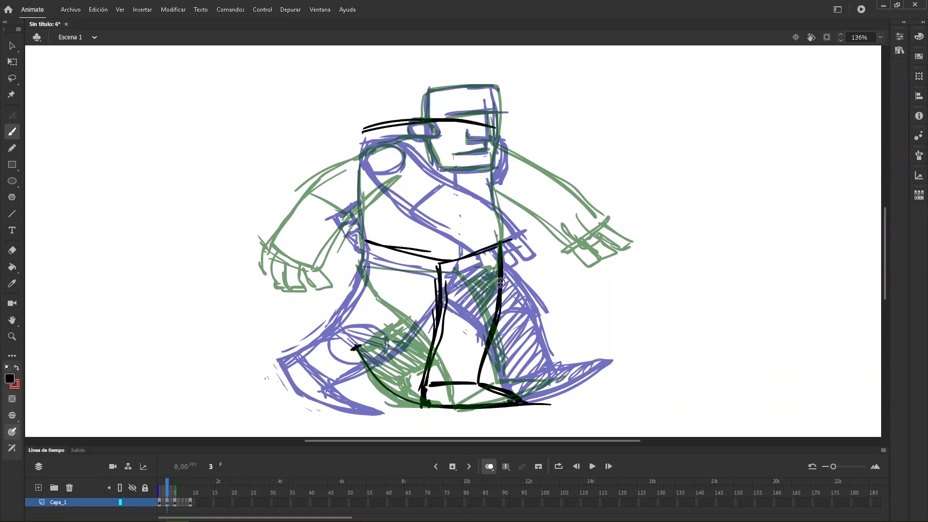
{"action": "mouse_move", "coordinate": [491, 147]}
{"action": "left_mouse_down"}
{"action": "mouse_move", "coordinate": [494, 133]}
{"action": "mouse_move", "coordinate": [502, 246]}
{"action": "left_mouse_up"}
{"action": "left_click_drag", "start_coordinate": [365, 241], "coordinate": [364, 128]}
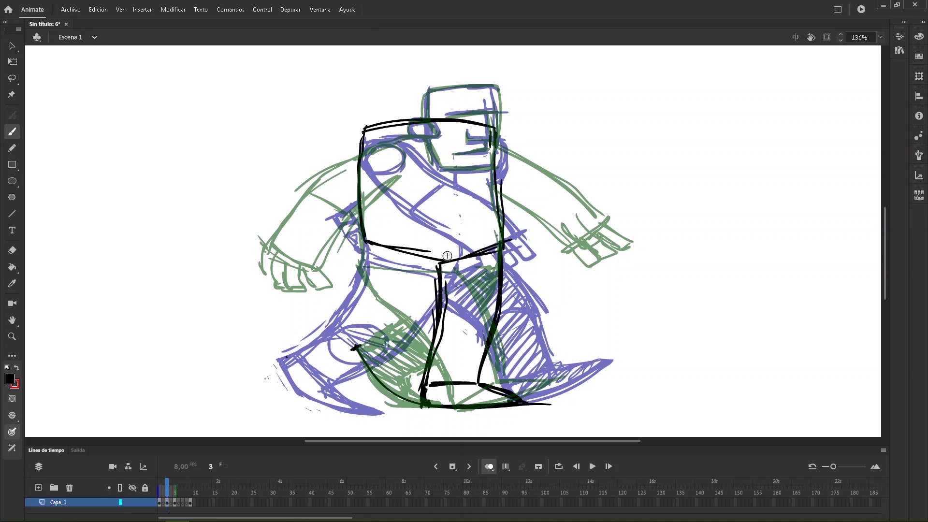
Sketch the near leg lifted and bent on frame 3, with thigh, knee, shin and hanging foot.
{"action": "mouse_move", "coordinate": [446, 243]}
{"action": "left_mouse_down"}
{"action": "mouse_move", "coordinate": [485, 267]}
{"action": "mouse_move", "coordinate": [493, 299]}
{"action": "mouse_move", "coordinate": [410, 328]}
{"action": "left_mouse_up"}
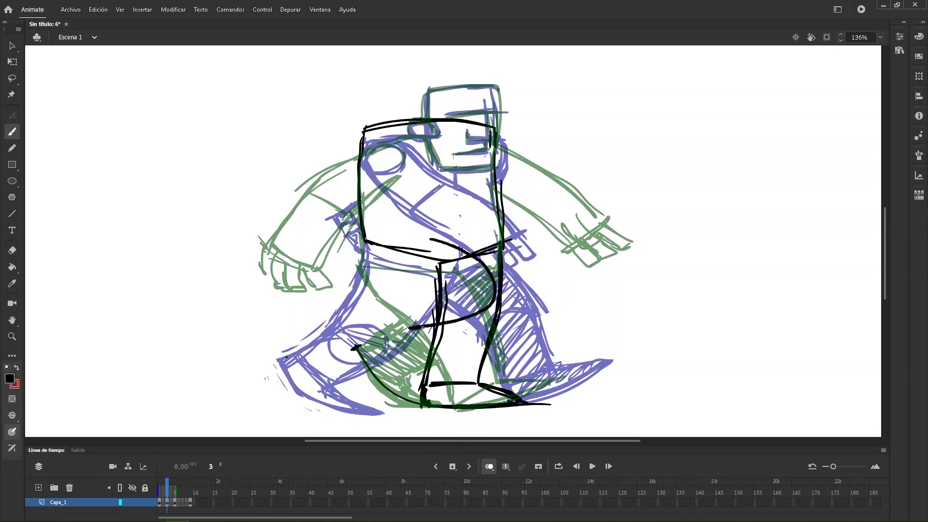
{"action": "left_click_drag", "start_coordinate": [363, 241], "coordinate": [392, 274]}
{"action": "mouse_move", "coordinate": [459, 283]}
{"action": "left_mouse_down"}
{"action": "mouse_move", "coordinate": [390, 285]}
{"action": "mouse_move", "coordinate": [403, 371]}
{"action": "mouse_move", "coordinate": [411, 329]}
{"action": "mouse_move", "coordinate": [405, 371]}
{"action": "left_mouse_up"}
{"action": "mouse_move", "coordinate": [405, 371]}
{"action": "left_mouse_down"}
{"action": "mouse_move", "coordinate": [388, 334]}
{"action": "mouse_move", "coordinate": [390, 287]}
{"action": "left_mouse_up"}
{"action": "left_click_drag", "start_coordinate": [397, 284], "coordinate": [365, 248]}
Reinforce the lifted leg's outline and erase the far-leg and waist lines that cross it.
{"action": "left_click_drag", "start_coordinate": [449, 281], "coordinate": [457, 272]}
{"action": "mouse_move", "coordinate": [426, 239]}
{"action": "left_mouse_down"}
{"action": "mouse_move", "coordinate": [464, 245]}
{"action": "mouse_move", "coordinate": [463, 319]}
{"action": "left_mouse_up"}
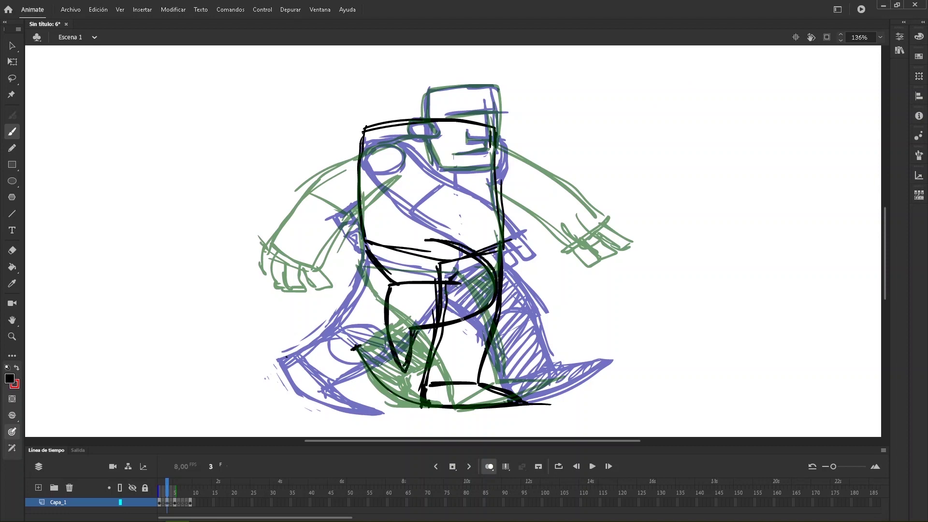
{"action": "left_click_drag", "start_coordinate": [413, 332], "coordinate": [405, 376]}
{"action": "left_click_drag", "start_coordinate": [390, 286], "coordinate": [404, 377]}
{"action": "mouse_move", "coordinate": [392, 284]}
{"action": "left_mouse_down"}
{"action": "mouse_move", "coordinate": [382, 241]}
{"action": "mouse_move", "coordinate": [440, 241]}
{"action": "mouse_move", "coordinate": [403, 252]}
{"action": "mouse_move", "coordinate": [456, 266]}
{"action": "mouse_move", "coordinate": [442, 252]}
{"action": "mouse_move", "coordinate": [467, 258]}
{"action": "mouse_move", "coordinate": [377, 245]}
{"action": "left_mouse_up"}
{"action": "key", "text": "e"}
{"action": "mouse_move", "coordinate": [455, 301]}
{"action": "left_mouse_down"}
{"action": "mouse_move", "coordinate": [427, 323]}
{"action": "mouse_move", "coordinate": [432, 301]}
{"action": "mouse_move", "coordinate": [454, 287]}
{"action": "mouse_move", "coordinate": [435, 280]}
{"action": "left_mouse_up"}
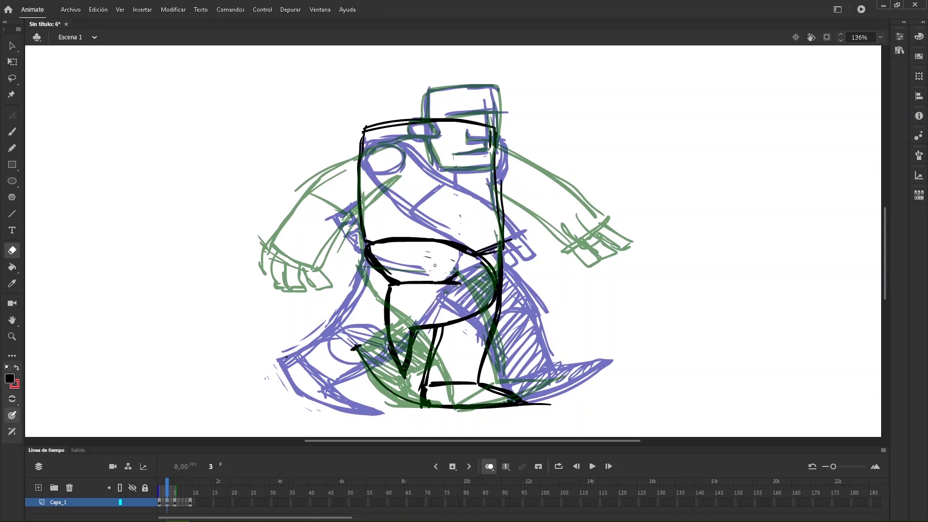
{"action": "key", "text": "b"}
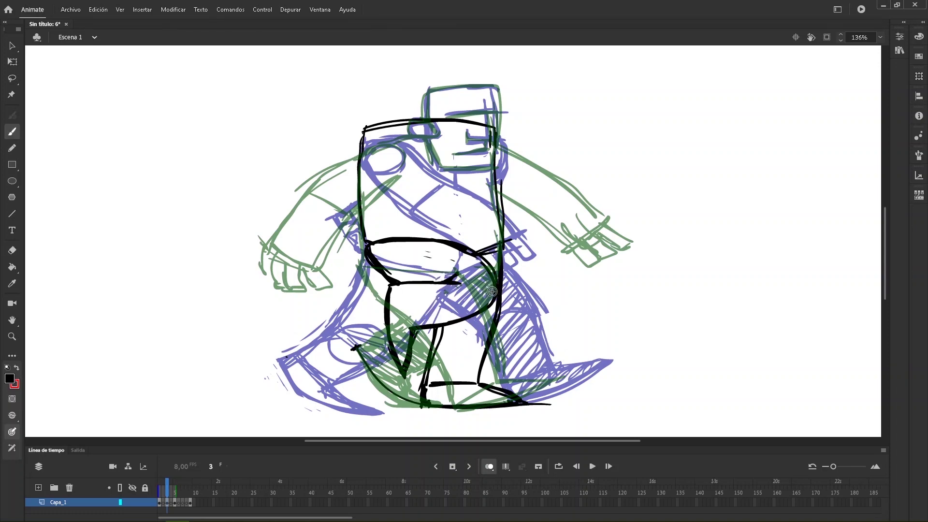
{"action": "mouse_move", "coordinate": [391, 243]}
{"action": "left_mouse_down"}
{"action": "mouse_move", "coordinate": [484, 278]}
{"action": "mouse_move", "coordinate": [417, 327]}
{"action": "mouse_move", "coordinate": [459, 315]}
{"action": "mouse_move", "coordinate": [384, 250]}
{"action": "left_mouse_up"}
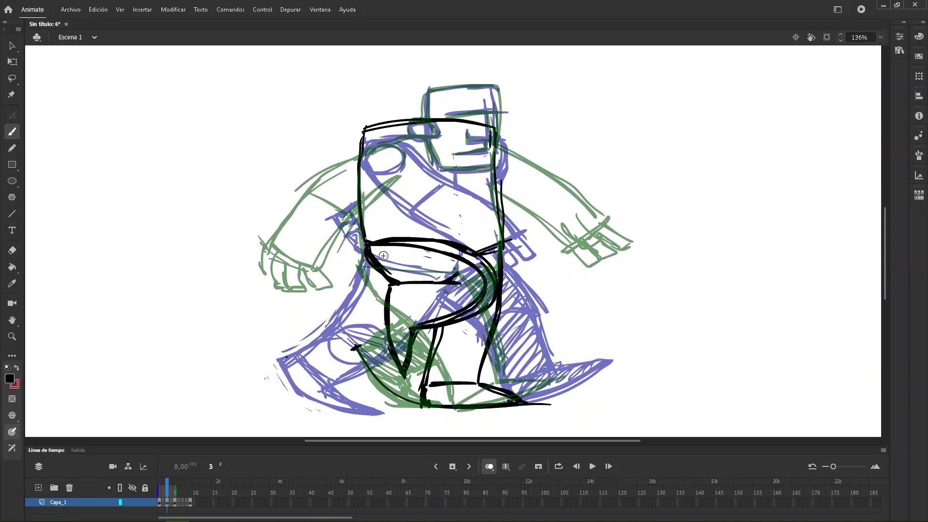
{"action": "key", "text": "ctrl+z"}
{"action": "key", "text": "ctrl+z"}
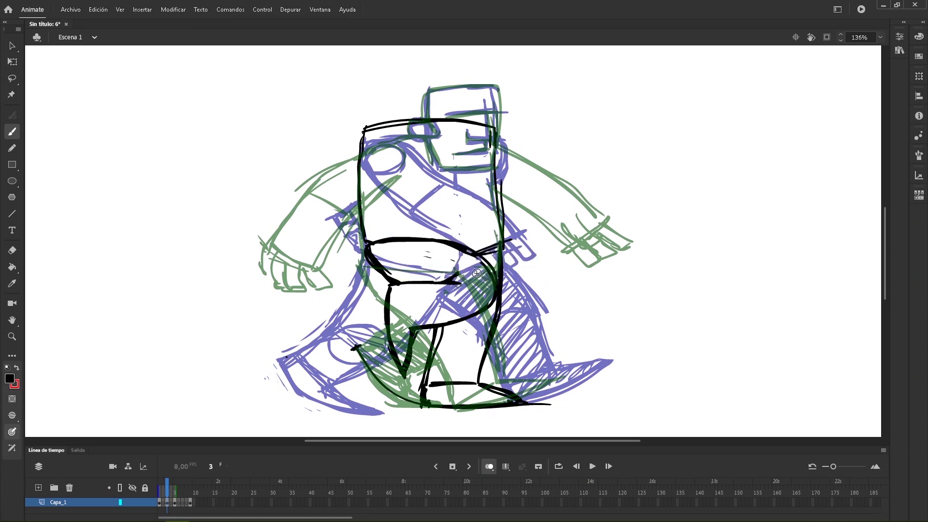
Redraw the lifted thigh and knee slimmer inside the old outline, and erase the old outer lines.
{"action": "mouse_move", "coordinate": [475, 283]}
{"action": "left_mouse_down"}
{"action": "mouse_move", "coordinate": [433, 324]}
{"action": "mouse_move", "coordinate": [406, 330]}
{"action": "mouse_move", "coordinate": [478, 282]}
{"action": "left_mouse_up"}
{"action": "mouse_move", "coordinate": [417, 246]}
{"action": "left_mouse_down"}
{"action": "mouse_move", "coordinate": [463, 263]}
{"action": "mouse_move", "coordinate": [475, 290]}
{"action": "mouse_move", "coordinate": [451, 318]}
{"action": "left_mouse_up"}
{"action": "left_click_drag", "start_coordinate": [388, 294], "coordinate": [421, 284]}
{"action": "left_click_drag", "start_coordinate": [422, 285], "coordinate": [388, 294]}
{"action": "key", "text": "e"}
{"action": "mouse_move", "coordinate": [460, 292]}
{"action": "left_mouse_down"}
{"action": "mouse_move", "coordinate": [445, 277]}
{"action": "mouse_move", "coordinate": [458, 287]}
{"action": "mouse_move", "coordinate": [409, 284]}
{"action": "left_mouse_up"}
{"action": "mouse_move", "coordinate": [377, 243]}
{"action": "left_mouse_down"}
{"action": "mouse_move", "coordinate": [433, 241]}
{"action": "mouse_move", "coordinate": [478, 259]}
{"action": "mouse_move", "coordinate": [493, 290]}
{"action": "mouse_move", "coordinate": [477, 317]}
{"action": "mouse_move", "coordinate": [460, 320]}
{"action": "left_mouse_up"}
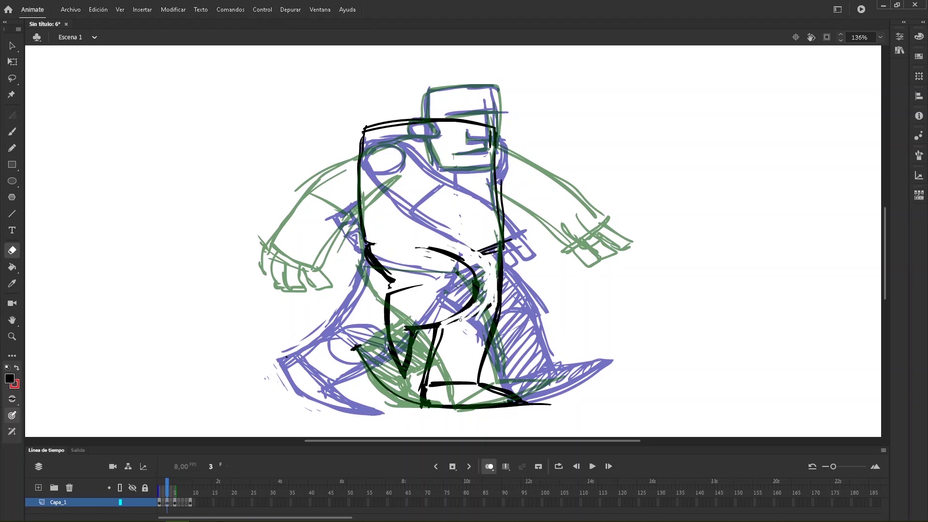
{"action": "key", "text": "ctrl+z"}
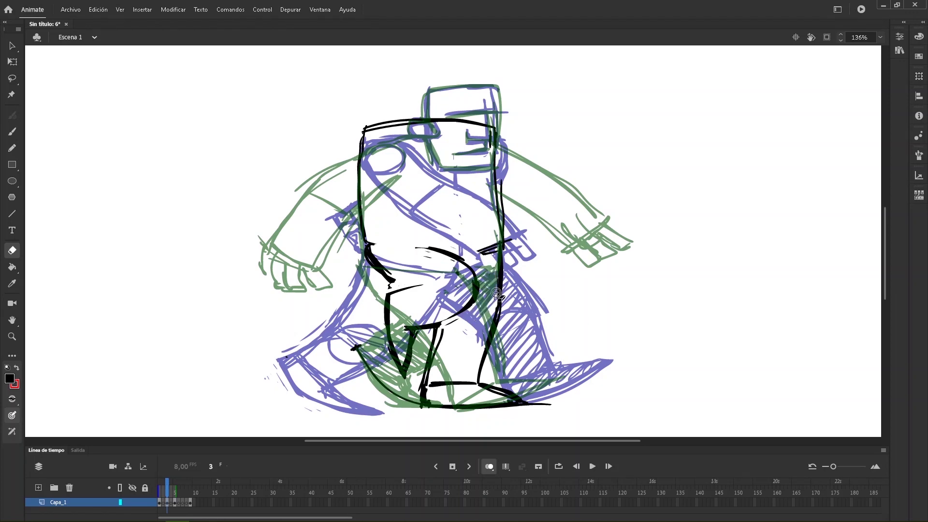
Set the onion skin's starting opacity to 30 in its advanced settings.
{"action": "left_click", "coordinate": [489, 467]}
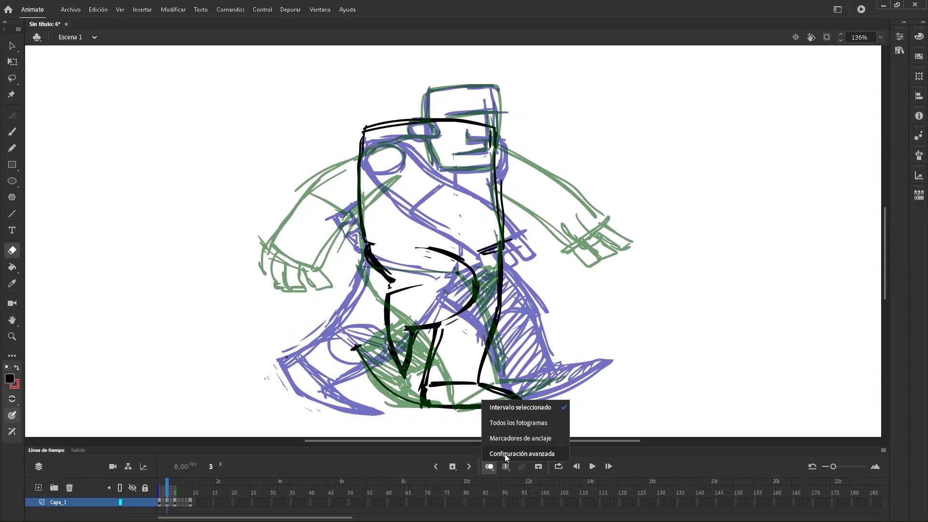
{"action": "left_click", "coordinate": [504, 453]}
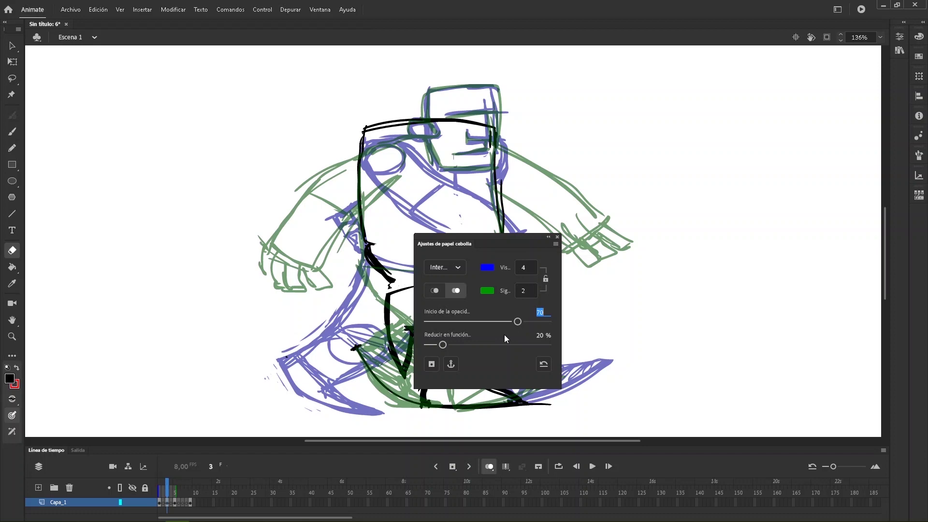
{"action": "type", "text": "25"}
{"action": "key", "text": "Return"}
{"action": "type", "text": "30"}
{"action": "key", "text": "Return"}
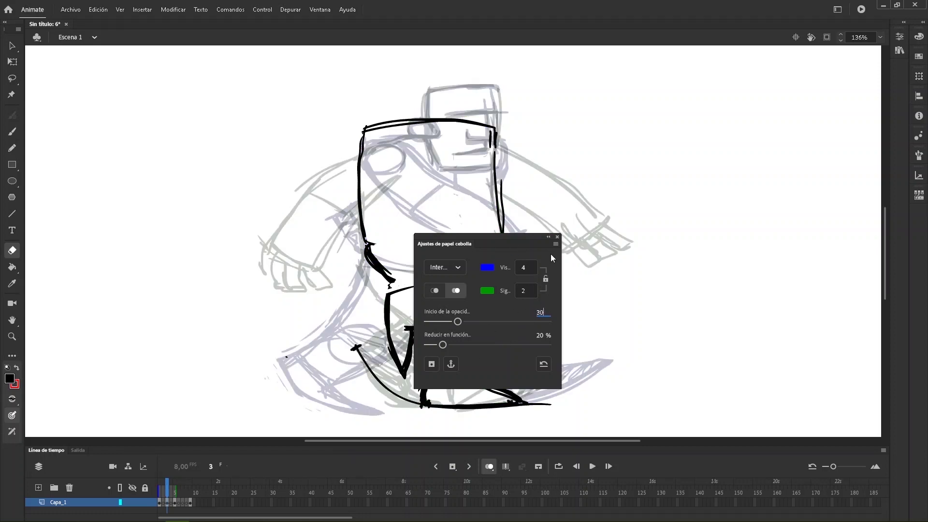
{"action": "left_click", "coordinate": [557, 237]}
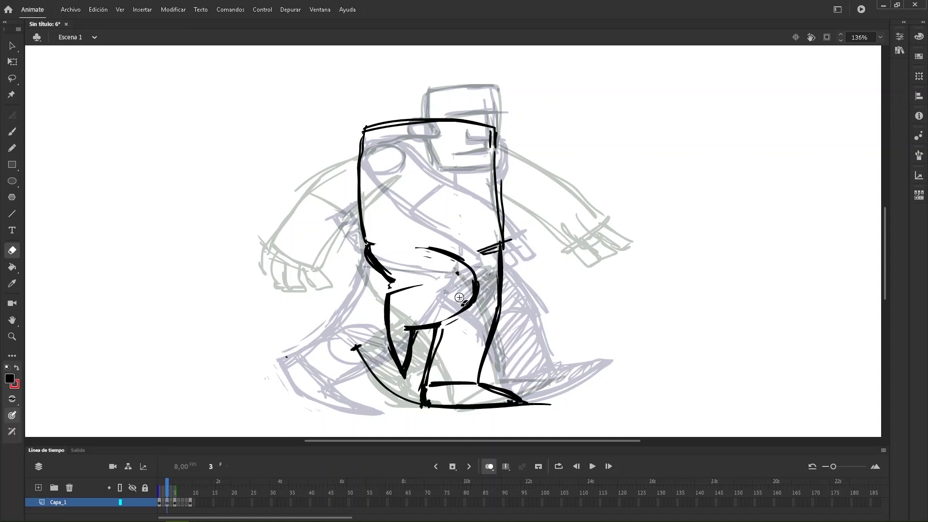
Redraw the underside of the near thigh from the hip to the knee bend and erase the old thick lines.
{"action": "key", "text": "b"}
{"action": "left_click_drag", "start_coordinate": [366, 246], "coordinate": [410, 288]}
{"action": "key", "text": "e"}
{"action": "left_click_drag", "start_coordinate": [365, 254], "coordinate": [389, 280]}
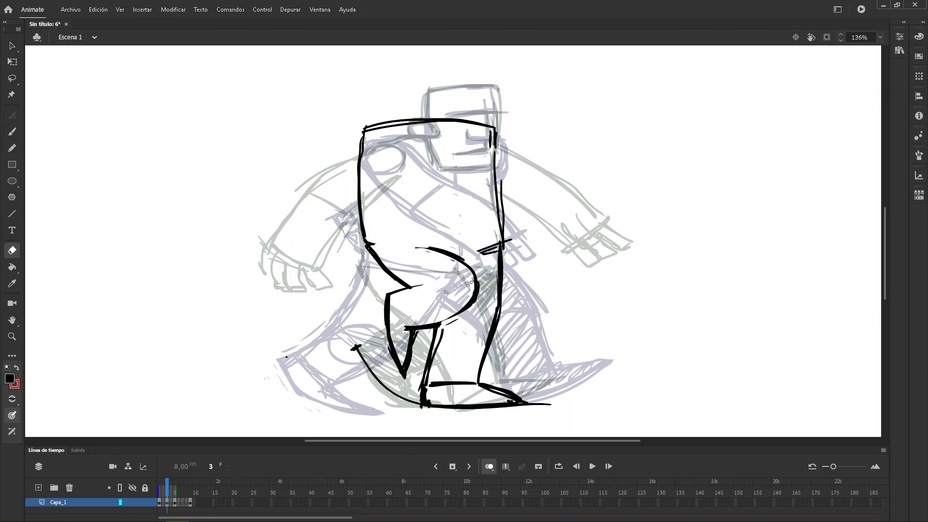
Erase the stray lines around the far leg and hatch it from the hip to the foot.
{"action": "mouse_move", "coordinate": [448, 325]}
{"action": "left_mouse_down"}
{"action": "mouse_move", "coordinate": [416, 361]}
{"action": "mouse_move", "coordinate": [429, 331]}
{"action": "mouse_move", "coordinate": [419, 409]}
{"action": "left_mouse_up"}
{"action": "key", "text": "b"}
{"action": "mouse_move", "coordinate": [495, 247]}
{"action": "left_mouse_down"}
{"action": "mouse_move", "coordinate": [466, 261]}
{"action": "mouse_move", "coordinate": [498, 268]}
{"action": "mouse_move", "coordinate": [472, 293]}
{"action": "mouse_move", "coordinate": [483, 324]}
{"action": "mouse_move", "coordinate": [445, 358]}
{"action": "mouse_move", "coordinate": [443, 394]}
{"action": "mouse_move", "coordinate": [483, 401]}
{"action": "mouse_move", "coordinate": [433, 373]}
{"action": "mouse_move", "coordinate": [438, 394]}
{"action": "mouse_move", "coordinate": [456, 314]}
{"action": "mouse_move", "coordinate": [435, 380]}
{"action": "left_mouse_up"}
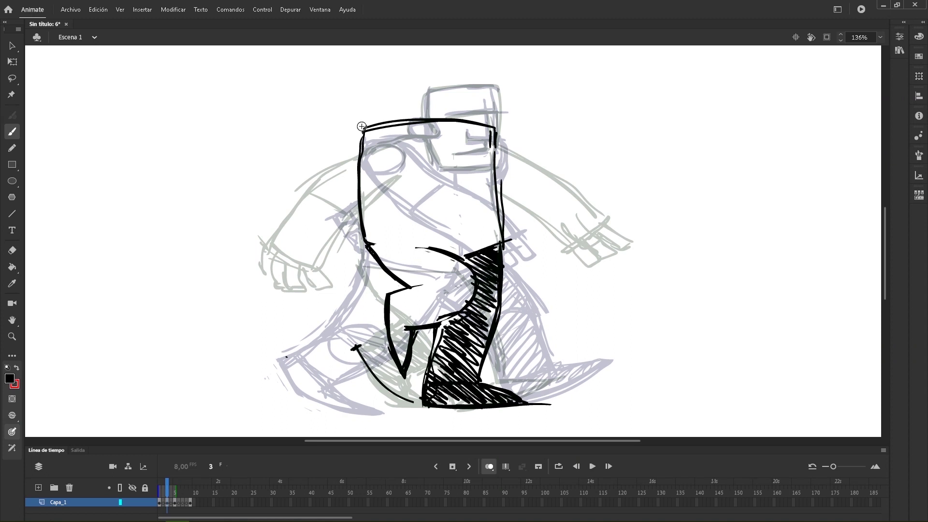
Draw the near arm hanging from the shoulder across the torso on frame 3, ending in a hand with fingers.
{"action": "left_click_drag", "start_coordinate": [419, 247], "coordinate": [365, 242]}
{"action": "mouse_move", "coordinate": [373, 128]}
{"action": "left_mouse_down"}
{"action": "mouse_move", "coordinate": [411, 229]}
{"action": "mouse_move", "coordinate": [413, 164]}
{"action": "mouse_move", "coordinate": [461, 243]}
{"action": "mouse_move", "coordinate": [380, 230]}
{"action": "mouse_move", "coordinate": [415, 271]}
{"action": "left_mouse_up"}
{"action": "mouse_move", "coordinate": [371, 174]}
{"action": "left_mouse_down"}
{"action": "mouse_move", "coordinate": [379, 237]}
{"action": "mouse_move", "coordinate": [412, 266]}
{"action": "left_mouse_up"}
{"action": "mouse_move", "coordinate": [365, 136]}
{"action": "left_mouse_down"}
{"action": "mouse_move", "coordinate": [400, 130]}
{"action": "mouse_move", "coordinate": [462, 244]}
{"action": "mouse_move", "coordinate": [393, 249]}
{"action": "left_mouse_up"}
{"action": "mouse_move", "coordinate": [433, 226]}
{"action": "left_mouse_down"}
{"action": "mouse_move", "coordinate": [394, 245]}
{"action": "mouse_move", "coordinate": [451, 231]}
{"action": "mouse_move", "coordinate": [418, 234]}
{"action": "left_mouse_up"}
{"action": "left_click_drag", "start_coordinate": [418, 236], "coordinate": [438, 249]}
{"action": "mouse_move", "coordinate": [438, 249]}
{"action": "left_mouse_down"}
{"action": "mouse_move", "coordinate": [409, 242]}
{"action": "mouse_move", "coordinate": [421, 257]}
{"action": "left_mouse_up"}
Erase the torso and thigh lines that overlap the near arm and hand.
{"action": "key", "text": "e"}
{"action": "mouse_move", "coordinate": [421, 256]}
{"action": "left_mouse_down"}
{"action": "mouse_move", "coordinate": [396, 248]}
{"action": "mouse_move", "coordinate": [415, 271]}
{"action": "left_mouse_up"}
{"action": "left_click_drag", "start_coordinate": [463, 244], "coordinate": [453, 238]}
{"action": "mouse_move", "coordinate": [411, 228]}
{"action": "left_mouse_down"}
{"action": "mouse_move", "coordinate": [403, 171]}
{"action": "mouse_move", "coordinate": [375, 220]}
{"action": "left_mouse_up"}
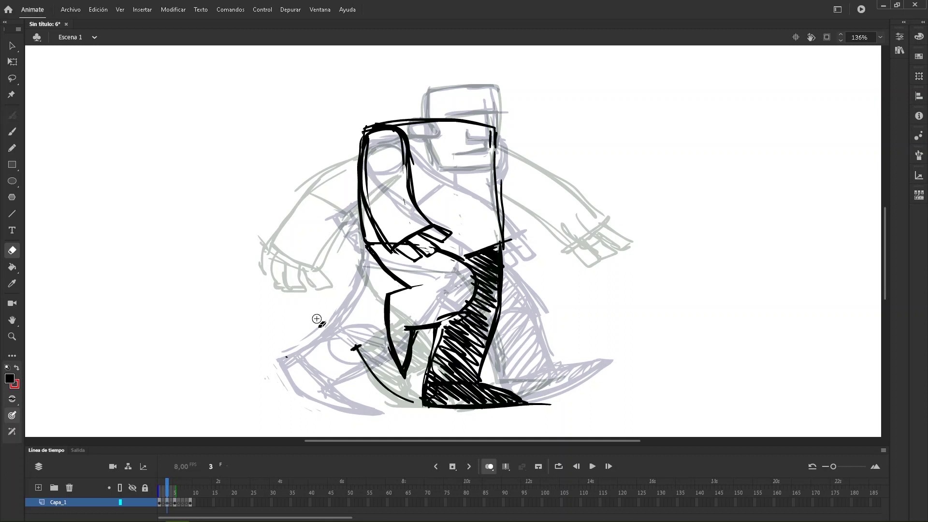
Redraw the lines along the front of frame 3's torso, from the shoulder to the waist.
{"action": "key", "text": "b"}
{"action": "left_click_drag", "start_coordinate": [497, 131], "coordinate": [504, 268]}
{"action": "left_click_drag", "start_coordinate": [512, 169], "coordinate": [504, 270]}
{"action": "left_click_drag", "start_coordinate": [494, 138], "coordinate": [501, 242]}
{"action": "mouse_move", "coordinate": [485, 126]}
{"action": "left_mouse_down"}
{"action": "mouse_move", "coordinate": [506, 148]}
{"action": "mouse_move", "coordinate": [504, 241]}
{"action": "left_mouse_up"}
{"action": "key", "text": "e"}
Draw the square head higher than in the neighbouring poses and erase the shoulder lines crossing it.
{"action": "key", "text": "b"}
{"action": "left_click_drag", "start_coordinate": [434, 154], "coordinate": [503, 151]}
{"action": "left_click_drag", "start_coordinate": [427, 121], "coordinate": [439, 153]}
{"action": "left_click_drag", "start_coordinate": [428, 81], "coordinate": [427, 126]}
{"action": "mouse_move", "coordinate": [427, 74]}
{"action": "left_mouse_down"}
{"action": "mouse_move", "coordinate": [496, 74]}
{"action": "mouse_move", "coordinate": [427, 107]}
{"action": "left_mouse_up"}
{"action": "left_click_drag", "start_coordinate": [493, 76], "coordinate": [504, 108]}
{"action": "left_click_drag", "start_coordinate": [499, 85], "coordinate": [495, 146]}
{"action": "key", "text": "e"}
{"action": "mouse_move", "coordinate": [432, 120]}
{"action": "left_mouse_down"}
{"action": "mouse_move", "coordinate": [500, 128]}
{"action": "mouse_move", "coordinate": [464, 123]}
{"action": "left_mouse_up"}
{"action": "left_click_drag", "start_coordinate": [492, 113], "coordinate": [489, 146]}
Add the ear, brow, nose and mouth to frame 3's head.
{"action": "key", "text": "b"}
{"action": "left_click_drag", "start_coordinate": [412, 106], "coordinate": [434, 120]}
{"action": "mouse_move", "coordinate": [432, 76]}
{"action": "left_mouse_down"}
{"action": "mouse_move", "coordinate": [429, 90]}
{"action": "mouse_move", "coordinate": [502, 101]}
{"action": "mouse_move", "coordinate": [489, 127]}
{"action": "left_mouse_up"}
{"action": "left_click_drag", "start_coordinate": [469, 125], "coordinate": [494, 138]}
{"action": "left_click_drag", "start_coordinate": [501, 114], "coordinate": [493, 146]}
{"action": "left_click_drag", "start_coordinate": [494, 148], "coordinate": [467, 150]}
Move to frame 7 and show the neighbouring key poses as onion skin.
{"action": "left_click", "coordinate": [489, 466]}
{"action": "left_click_drag", "start_coordinate": [167, 484], "coordinate": [183, 487]}
{"action": "left_click", "coordinate": [489, 467]}
Draw the straight near supporting leg with a flat foot on frame 7, and extend the onion skin range back to frame 3.
{"action": "left_click_drag", "start_coordinate": [360, 250], "coordinate": [25, 251]}
{"action": "key", "text": "ctrl+z"}
{"action": "left_click_drag", "start_coordinate": [362, 247], "coordinate": [369, 331]}
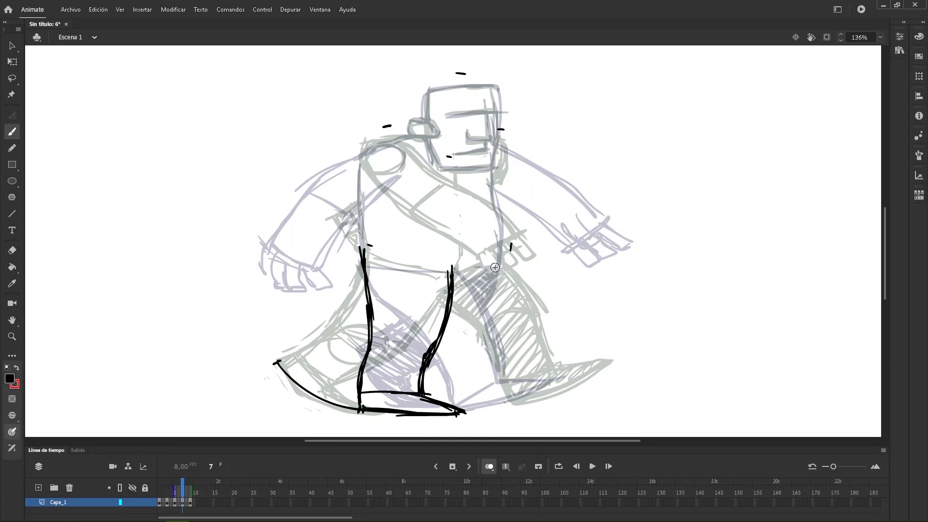
{"action": "left_click_drag", "start_coordinate": [173, 492], "coordinate": [168, 494]}
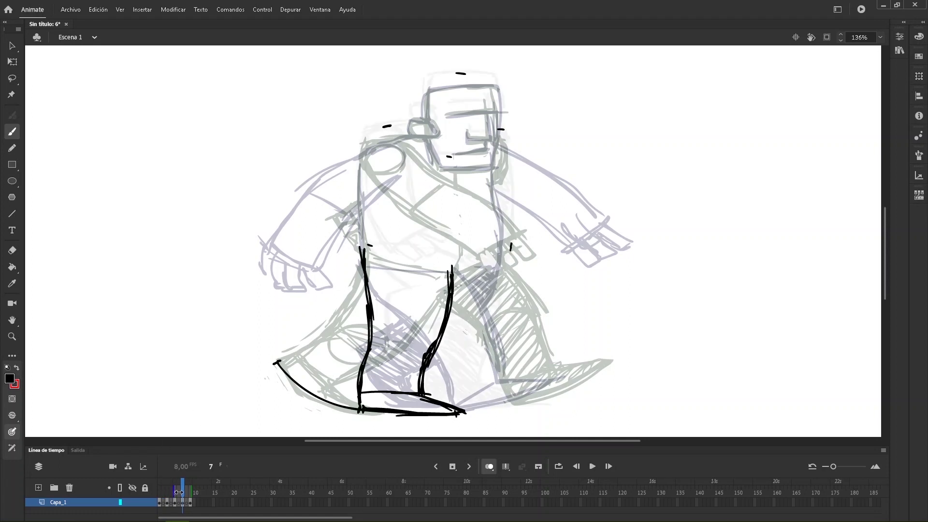
Open the advanced onion skin settings, widen the range to six frames, and set the starting opacity to 59% and the reduction to 20%.
{"action": "left_click", "coordinate": [490, 467]}
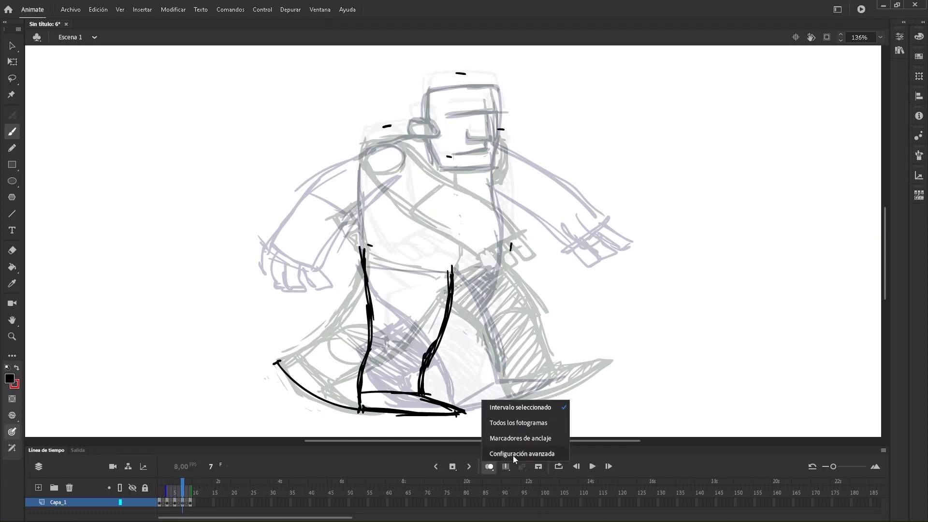
{"action": "left_click", "coordinate": [514, 454]}
{"action": "mouse_move", "coordinate": [443, 345]}
{"action": "left_mouse_down"}
{"action": "mouse_move", "coordinate": [482, 355]}
{"action": "mouse_move", "coordinate": [563, 352]}
{"action": "mouse_move", "coordinate": [451, 346]}
{"action": "left_mouse_up"}
{"action": "left_click_drag", "start_coordinate": [526, 291], "coordinate": [505, 292]}
{"action": "left_click", "coordinate": [526, 269]}
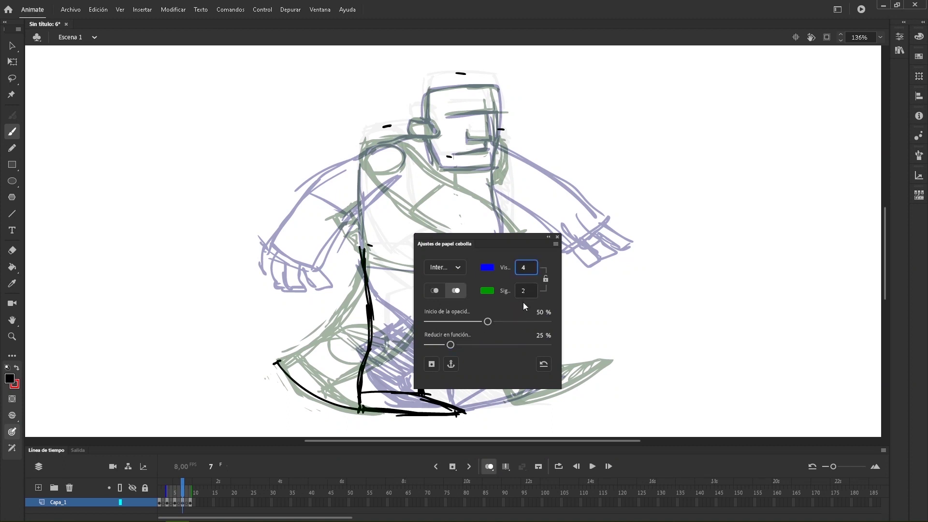
{"action": "key", "text": "BackSpace"}
{"action": "type", "text": "6"}
{"action": "left_click", "coordinate": [545, 279]}
{"action": "left_click_drag", "start_coordinate": [466, 344], "coordinate": [548, 322]}
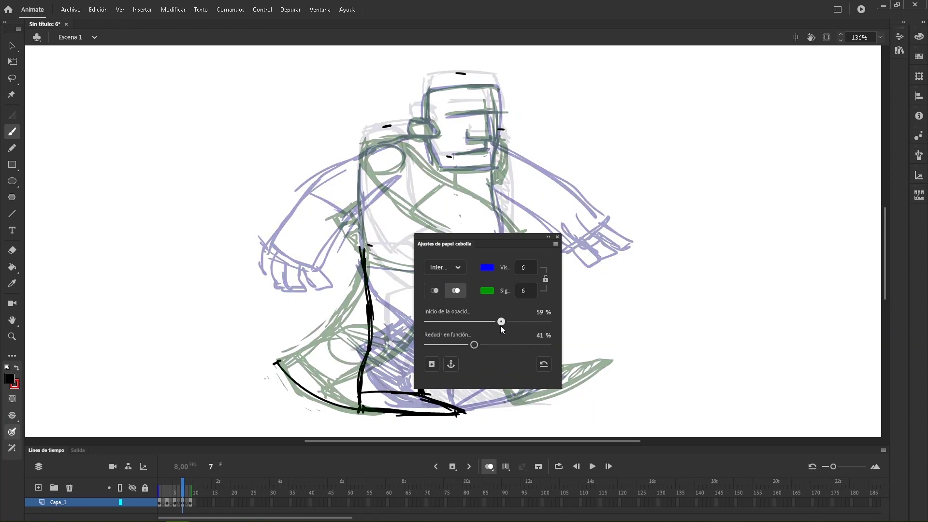
{"action": "left_click_drag", "start_coordinate": [474, 345], "coordinate": [442, 349]}
{"action": "left_click_drag", "start_coordinate": [547, 321], "coordinate": [500, 329]}
Set the onion skin range to five previous and two following frames with a starting opacity of 60%, and close the settings.
{"action": "left_click", "coordinate": [524, 292]}
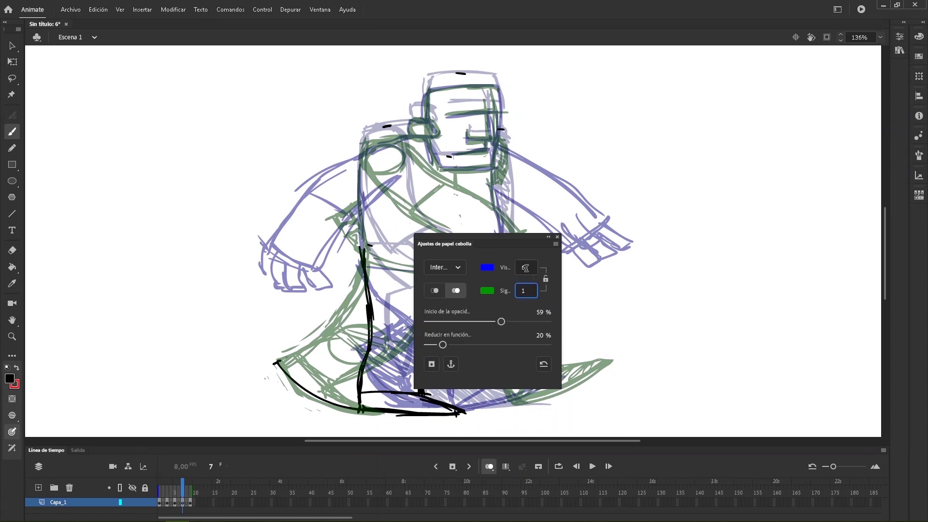
{"action": "type", "text": "1"}
{"action": "key", "text": "Return"}
{"action": "type", "text": "2"}
{"action": "key", "text": "Tab"}
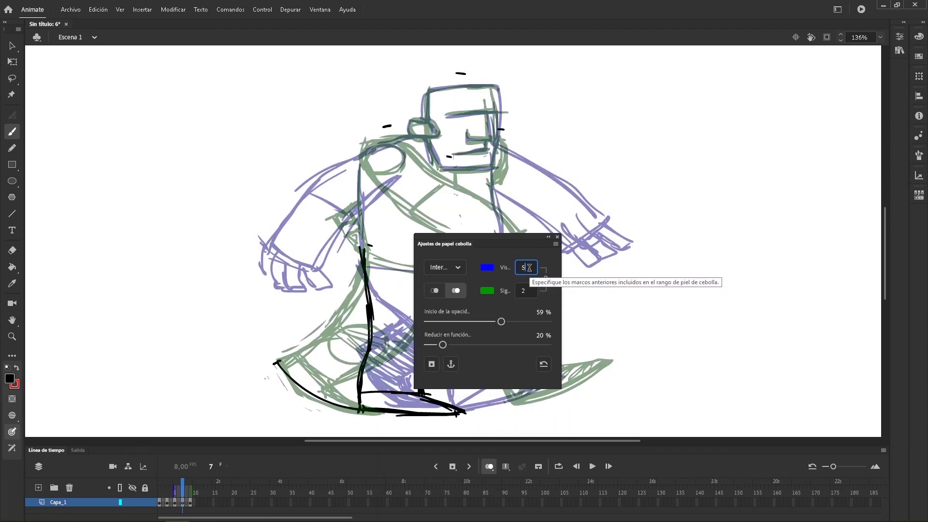
{"action": "left_click", "coordinate": [530, 289]}
{"action": "left_click", "coordinate": [529, 268]}
{"action": "type", "text": "5"}
{"action": "left_click", "coordinate": [530, 293]}
{"action": "left_click", "coordinate": [546, 278]}
{"action": "left_click", "coordinate": [529, 268]}
{"action": "type", "text": "5"}
{"action": "left_click_drag", "start_coordinate": [530, 269], "coordinate": [518, 268]}
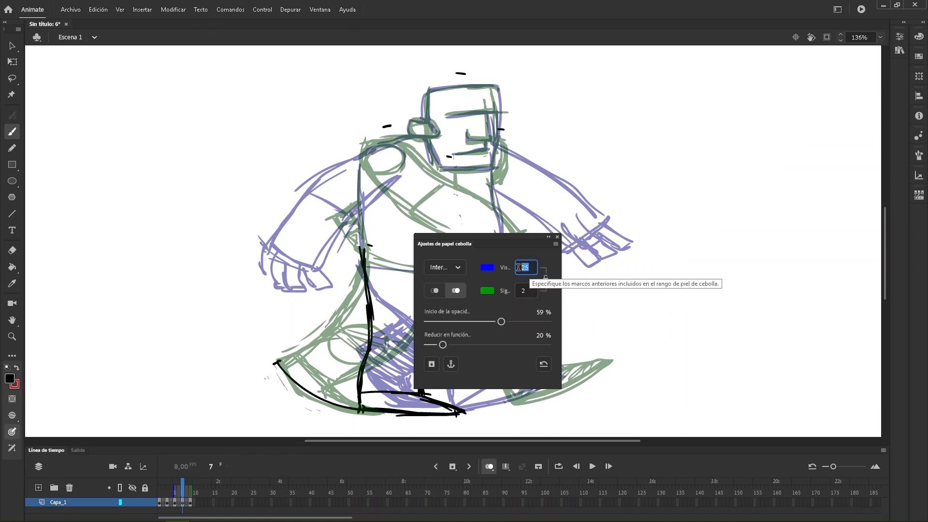
{"action": "type", "text": "5"}
{"action": "key", "text": "Tab"}
{"action": "left_click", "coordinate": [507, 320]}
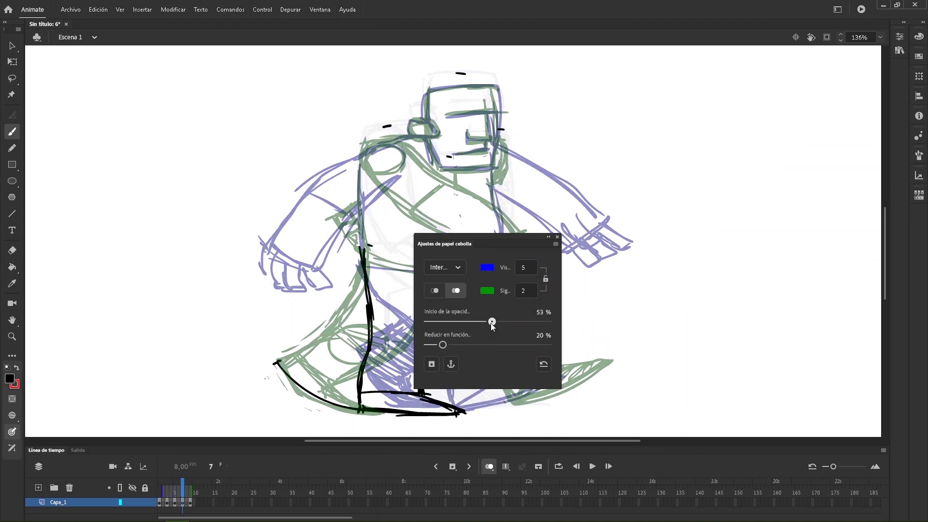
{"action": "left_click", "coordinate": [557, 238]}
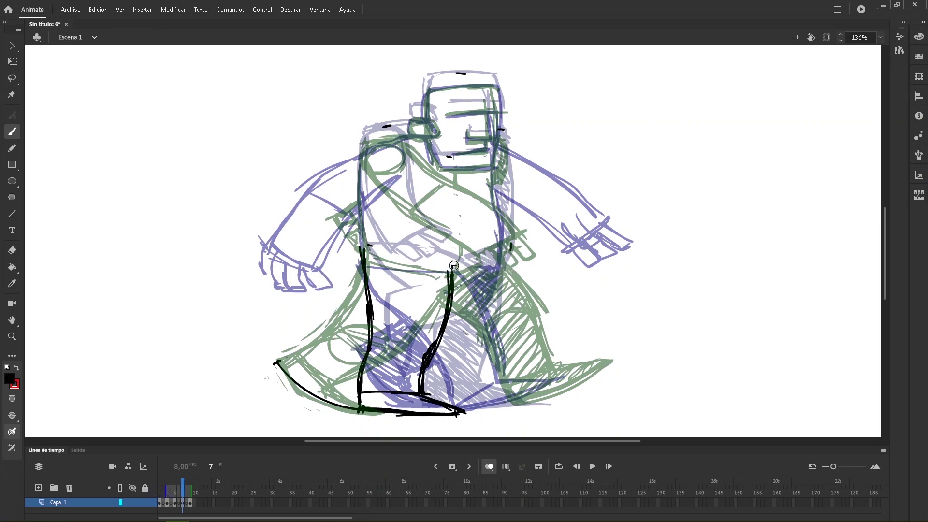
Draw the raised, bent far leg on frame 7 and add the back, shoulder and chest lines of the torso.
{"action": "mouse_move", "coordinate": [491, 253]}
{"action": "left_mouse_down"}
{"action": "mouse_move", "coordinate": [483, 317]}
{"action": "mouse_move", "coordinate": [505, 313]}
{"action": "mouse_move", "coordinate": [504, 258]}
{"action": "mouse_move", "coordinate": [487, 252]}
{"action": "left_mouse_up"}
{"action": "mouse_move", "coordinate": [486, 253]}
{"action": "left_mouse_down"}
{"action": "mouse_move", "coordinate": [544, 281]}
{"action": "mouse_move", "coordinate": [464, 317]}
{"action": "mouse_move", "coordinate": [448, 337]}
{"action": "mouse_move", "coordinate": [463, 320]}
{"action": "left_mouse_up"}
{"action": "mouse_move", "coordinate": [464, 278]}
{"action": "left_mouse_down"}
{"action": "mouse_move", "coordinate": [515, 281]}
{"action": "mouse_move", "coordinate": [455, 279]}
{"action": "left_mouse_up"}
{"action": "left_click_drag", "start_coordinate": [454, 280], "coordinate": [493, 262]}
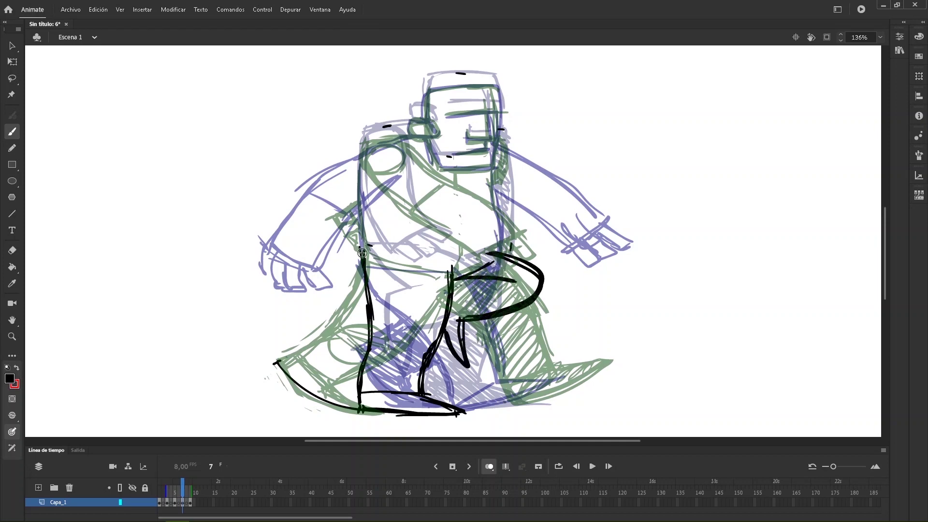
{"action": "mouse_move", "coordinate": [367, 245]}
{"action": "left_mouse_down"}
{"action": "mouse_move", "coordinate": [361, 203]}
{"action": "mouse_move", "coordinate": [415, 124]}
{"action": "mouse_move", "coordinate": [430, 124]}
{"action": "left_mouse_up"}
{"action": "left_click_drag", "start_coordinate": [496, 167], "coordinate": [501, 247]}
Set the onion skin to show keyframes only, with a starting opacity of 40% and a reduction of 26%.
{"action": "left_click", "coordinate": [489, 467]}
{"action": "left_click", "coordinate": [489, 467]}
{"action": "left_click", "coordinate": [489, 467]}
{"action": "left_click", "coordinate": [489, 467]}
{"action": "left_click", "coordinate": [491, 452]}
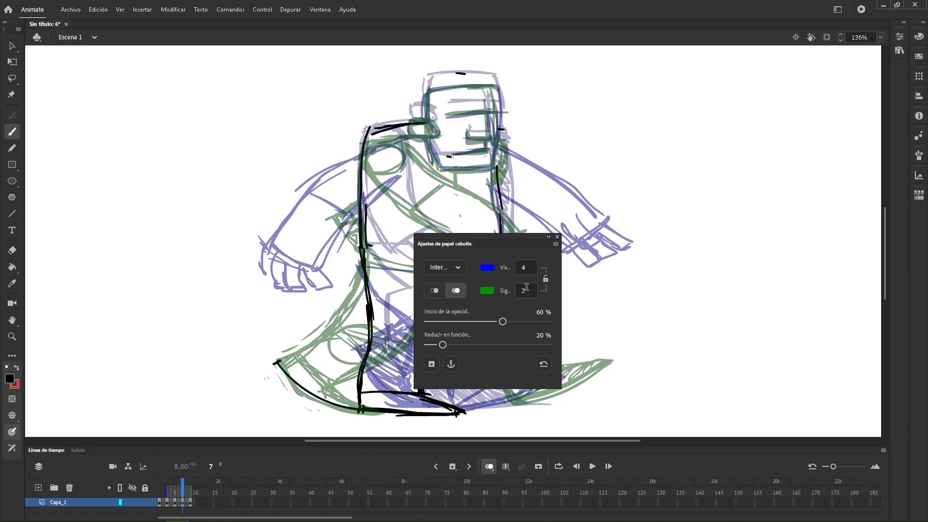
{"action": "left_click_drag", "start_coordinate": [503, 321], "coordinate": [411, 345]}
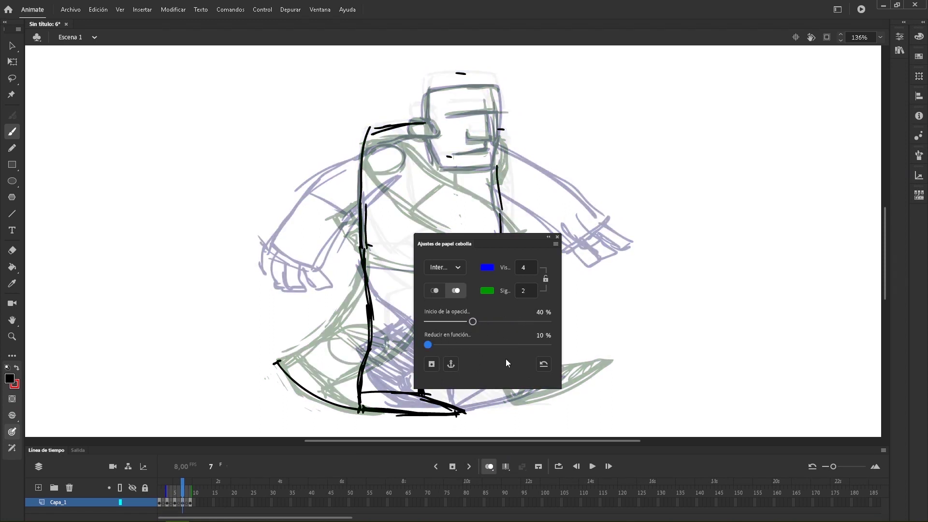
{"action": "left_click", "coordinate": [431, 366]}
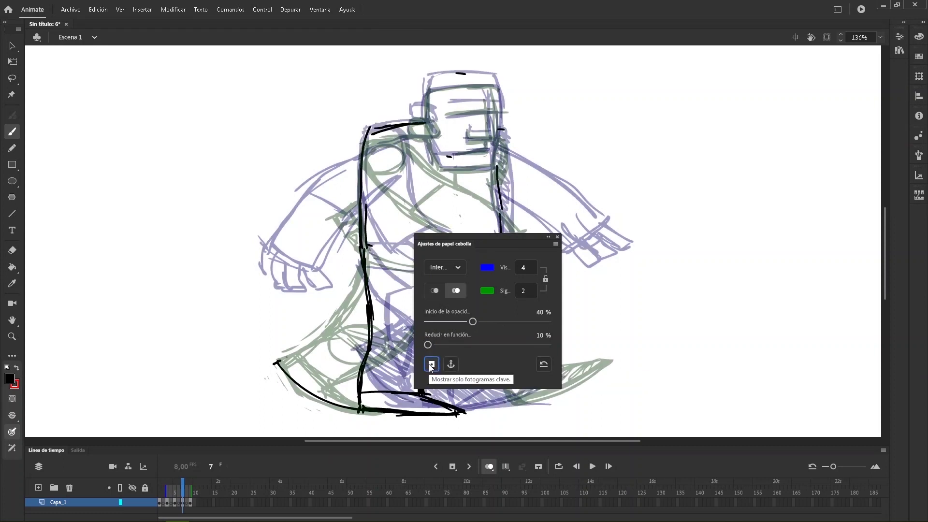
{"action": "left_click_drag", "start_coordinate": [428, 344], "coordinate": [452, 353]}
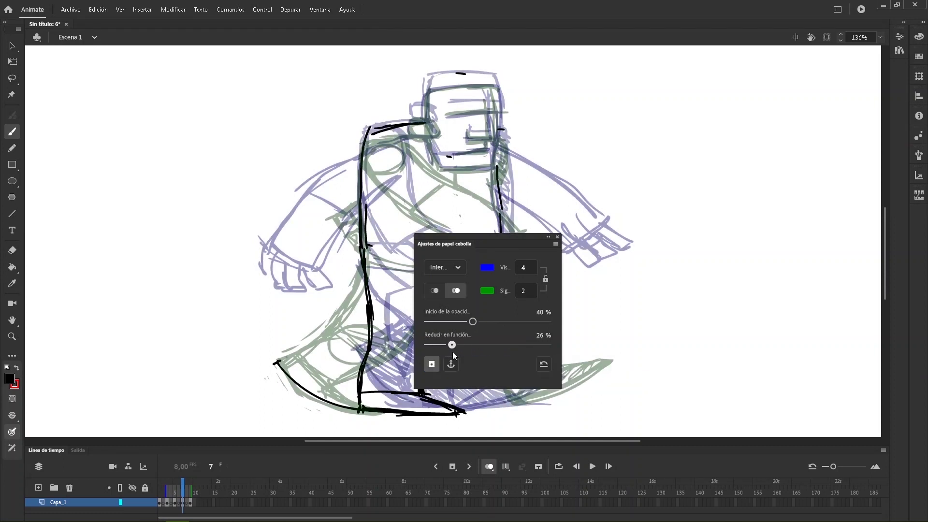
{"action": "left_click", "coordinate": [557, 237]}
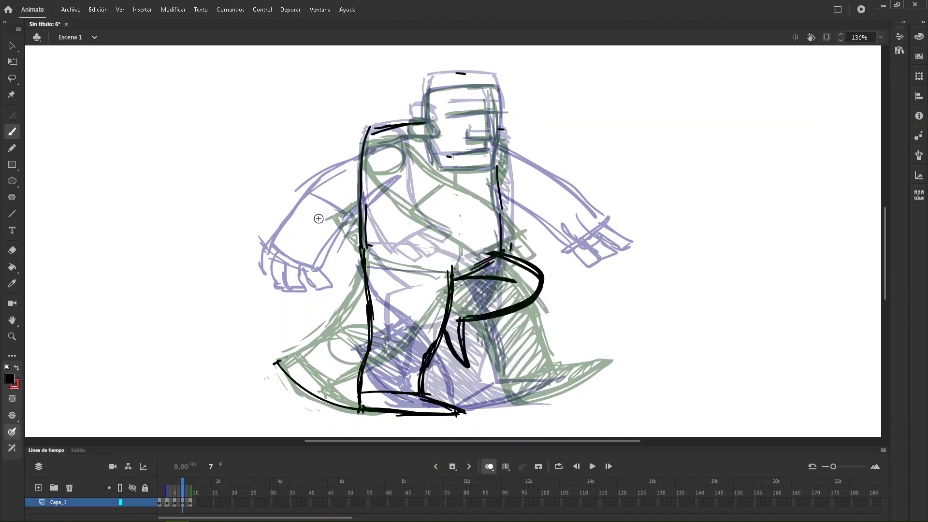
Draw the near arm hanging down with its hand on frame 7, and erase the lines crossing inside it.
{"action": "mouse_move", "coordinate": [372, 128]}
{"action": "left_mouse_down"}
{"action": "mouse_move", "coordinate": [394, 250]}
{"action": "mouse_move", "coordinate": [387, 285]}
{"action": "left_mouse_up"}
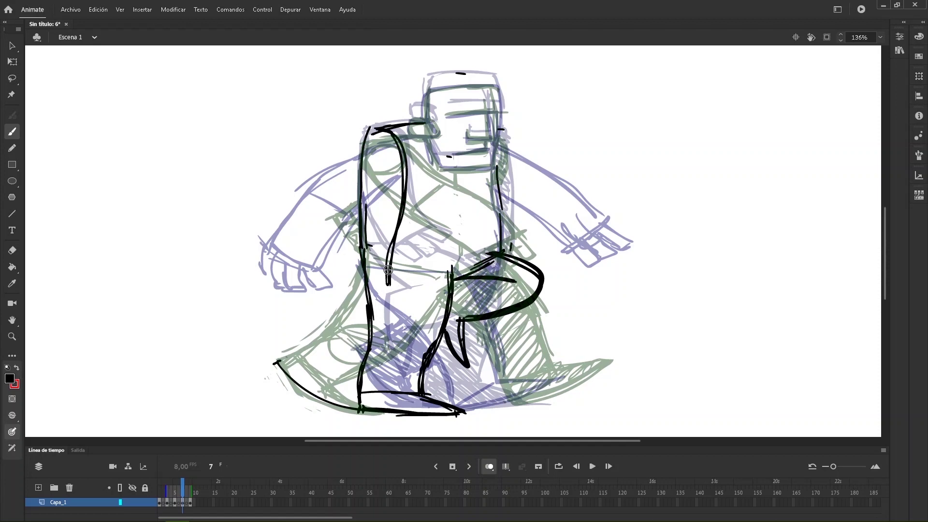
{"action": "left_click_drag", "start_coordinate": [342, 277], "coordinate": [338, 226]}
{"action": "mouse_move", "coordinate": [379, 129]}
{"action": "left_mouse_down"}
{"action": "mouse_move", "coordinate": [343, 276]}
{"action": "mouse_move", "coordinate": [362, 144]}
{"action": "mouse_move", "coordinate": [393, 214]}
{"action": "mouse_move", "coordinate": [392, 236]}
{"action": "left_mouse_up"}
{"action": "mouse_move", "coordinate": [332, 274]}
{"action": "left_mouse_down"}
{"action": "mouse_move", "coordinate": [397, 284]}
{"action": "mouse_move", "coordinate": [377, 309]}
{"action": "left_mouse_up"}
{"action": "mouse_move", "coordinate": [375, 284]}
{"action": "left_mouse_down"}
{"action": "mouse_move", "coordinate": [360, 300]}
{"action": "mouse_move", "coordinate": [377, 304]}
{"action": "left_mouse_up"}
{"action": "mouse_move", "coordinate": [358, 283]}
{"action": "left_mouse_down"}
{"action": "mouse_move", "coordinate": [360, 300]}
{"action": "mouse_move", "coordinate": [344, 296]}
{"action": "mouse_move", "coordinate": [365, 232]}
{"action": "mouse_move", "coordinate": [366, 190]}
{"action": "left_mouse_up"}
{"action": "key", "text": "e"}
{"action": "mouse_move", "coordinate": [390, 244]}
{"action": "left_mouse_down"}
{"action": "mouse_move", "coordinate": [387, 273]}
{"action": "mouse_move", "coordinate": [401, 156]}
{"action": "left_mouse_up"}
{"action": "key", "text": "b"}
{"action": "left_click_drag", "start_coordinate": [401, 215], "coordinate": [394, 272]}
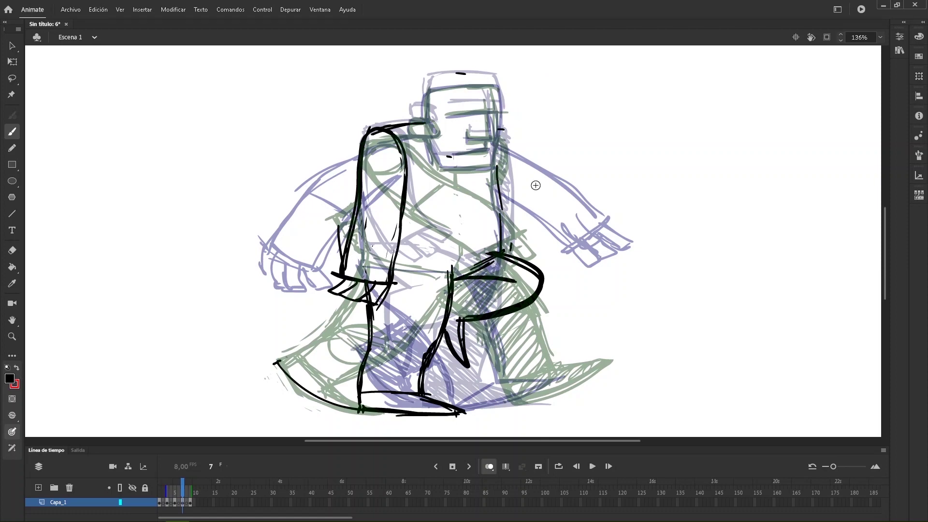
Draw the far arm and hand slightly forward of the torso, and shade the far arm and far leg with hatching.
{"action": "mouse_move", "coordinate": [499, 127]}
{"action": "left_mouse_down"}
{"action": "mouse_move", "coordinate": [513, 185]}
{"action": "mouse_move", "coordinate": [553, 259]}
{"action": "mouse_move", "coordinate": [546, 250]}
{"action": "left_mouse_up"}
{"action": "left_click_drag", "start_coordinate": [549, 251], "coordinate": [545, 269]}
{"action": "mouse_move", "coordinate": [537, 262]}
{"action": "left_mouse_down"}
{"action": "mouse_move", "coordinate": [548, 276]}
{"action": "mouse_move", "coordinate": [560, 265]}
{"action": "mouse_move", "coordinate": [539, 285]}
{"action": "left_mouse_up"}
{"action": "left_click_drag", "start_coordinate": [484, 264], "coordinate": [526, 296]}
{"action": "mouse_move", "coordinate": [475, 270]}
{"action": "left_mouse_down"}
{"action": "mouse_move", "coordinate": [517, 300]}
{"action": "mouse_move", "coordinate": [452, 315]}
{"action": "mouse_move", "coordinate": [457, 357]}
{"action": "left_mouse_up"}
{"action": "left_click_drag", "start_coordinate": [497, 140], "coordinate": [531, 261]}
{"action": "left_click_drag", "start_coordinate": [522, 249], "coordinate": [553, 266]}
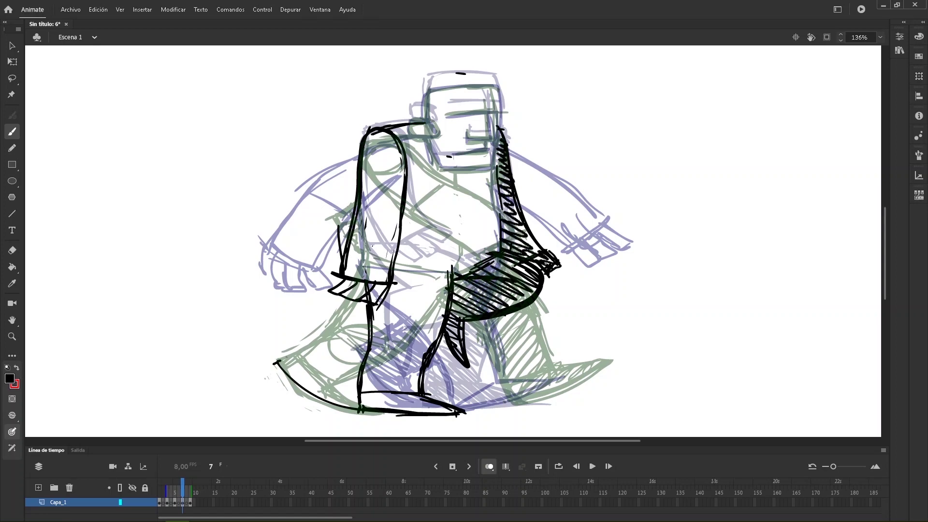
Add the waistline and draw the square head with its ear on frame 7, matching the head height of frame 3.
{"action": "left_click_drag", "start_coordinate": [450, 279], "coordinate": [406, 262]}
{"action": "left_click_drag", "start_coordinate": [429, 78], "coordinate": [498, 77]}
{"action": "left_click_drag", "start_coordinate": [427, 74], "coordinate": [483, 74]}
{"action": "left_click_drag", "start_coordinate": [165, 492], "coordinate": [170, 492]}
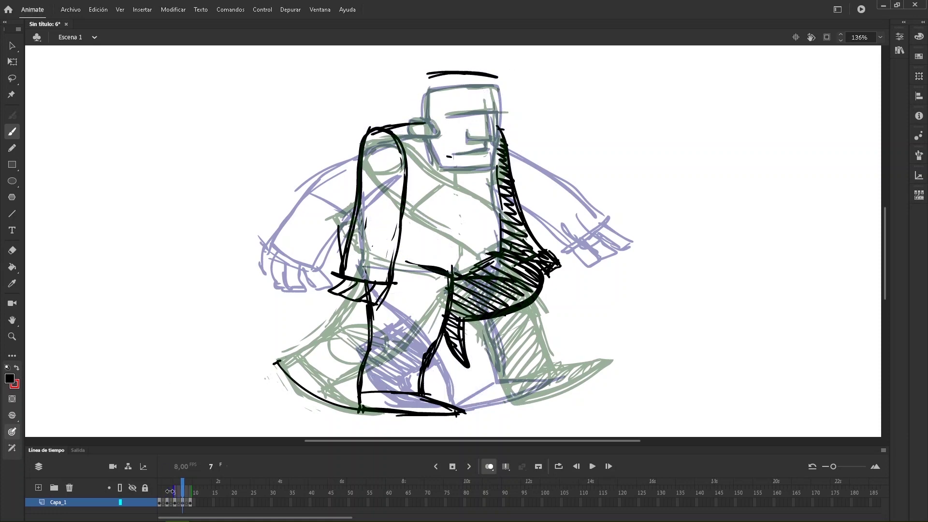
{"action": "left_click_drag", "start_coordinate": [429, 77], "coordinate": [425, 107]}
{"action": "left_click_drag", "start_coordinate": [166, 493], "coordinate": [166, 493]}
{"action": "left_click_drag", "start_coordinate": [434, 155], "coordinate": [480, 158]}
{"action": "mouse_move", "coordinate": [454, 157]}
{"action": "left_mouse_down"}
{"action": "mouse_move", "coordinate": [495, 153]}
{"action": "mouse_move", "coordinate": [502, 116]}
{"action": "left_mouse_up"}
{"action": "mouse_move", "coordinate": [495, 79]}
{"action": "left_mouse_down"}
{"action": "mouse_move", "coordinate": [480, 153]}
{"action": "mouse_move", "coordinate": [425, 146]}
{"action": "mouse_move", "coordinate": [427, 125]}
{"action": "mouse_move", "coordinate": [413, 104]}
{"action": "mouse_move", "coordinate": [430, 107]}
{"action": "mouse_move", "coordinate": [436, 120]}
{"action": "mouse_move", "coordinate": [435, 108]}
{"action": "mouse_move", "coordinate": [502, 114]}
{"action": "left_mouse_up"}
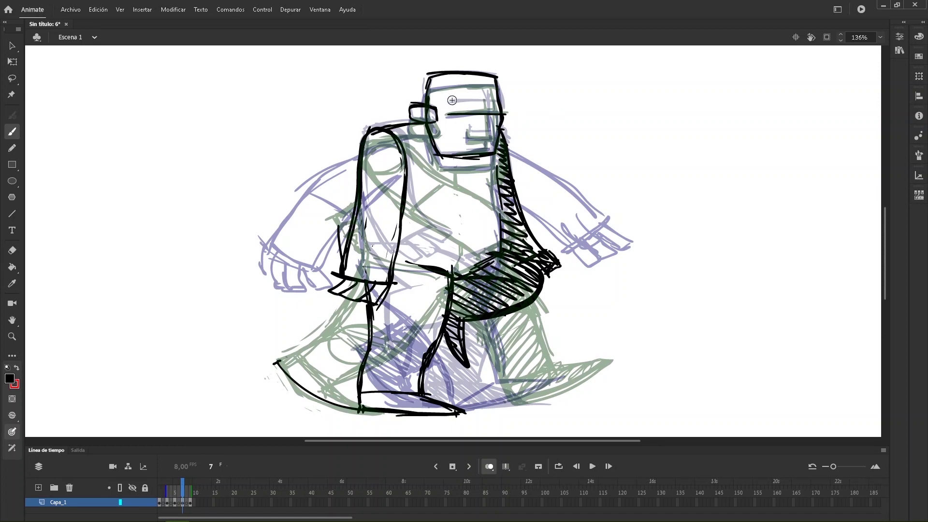
Delete the misplaced brow line and redraw the brow, nose and mouth on frame 7's head.
{"action": "key", "text": "l"}
{"action": "key", "text": "Delete"}
{"action": "mouse_move", "coordinate": [446, 125]}
{"action": "left_mouse_down"}
{"action": "mouse_move", "coordinate": [501, 103]}
{"action": "mouse_move", "coordinate": [482, 132]}
{"action": "mouse_move", "coordinate": [488, 101]}
{"action": "left_mouse_up"}
{"action": "key", "text": "b"}
{"action": "left_click_drag", "start_coordinate": [459, 141], "coordinate": [496, 142]}
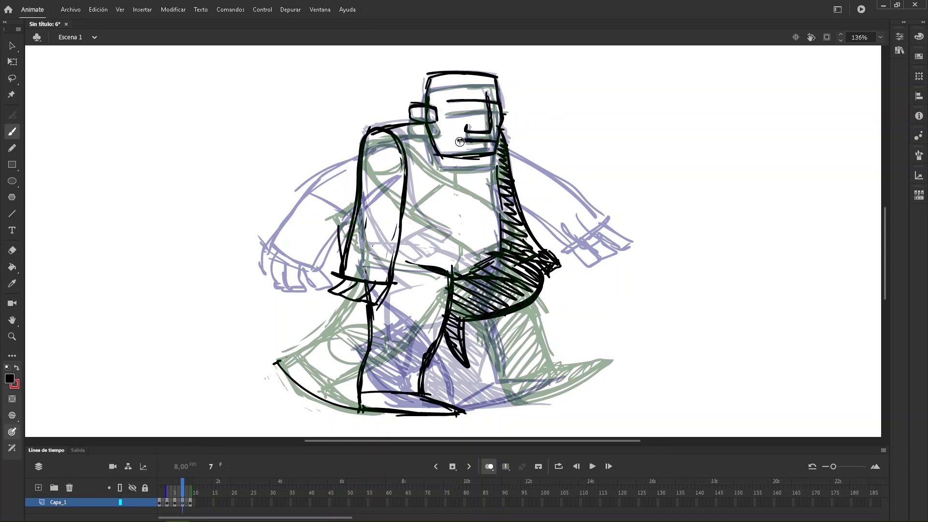
Check frame 7 without onion skin, and move to frame 2 with the poses of frames 1 and 3 as onion skin.
{"action": "left_click", "coordinate": [489, 467]}
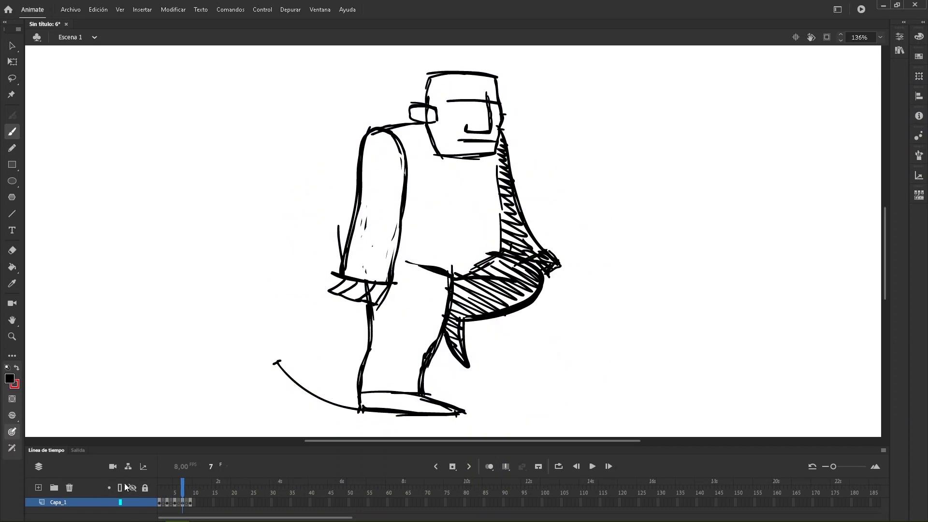
{"action": "mouse_move", "coordinate": [184, 489]}
{"action": "left_mouse_down"}
{"action": "mouse_move", "coordinate": [151, 486]}
{"action": "mouse_move", "coordinate": [197, 486]}
{"action": "mouse_move", "coordinate": [157, 486]}
{"action": "mouse_move", "coordinate": [197, 488]}
{"action": "mouse_move", "coordinate": [158, 488]}
{"action": "mouse_move", "coordinate": [196, 487]}
{"action": "mouse_move", "coordinate": [168, 489]}
{"action": "left_mouse_up"}
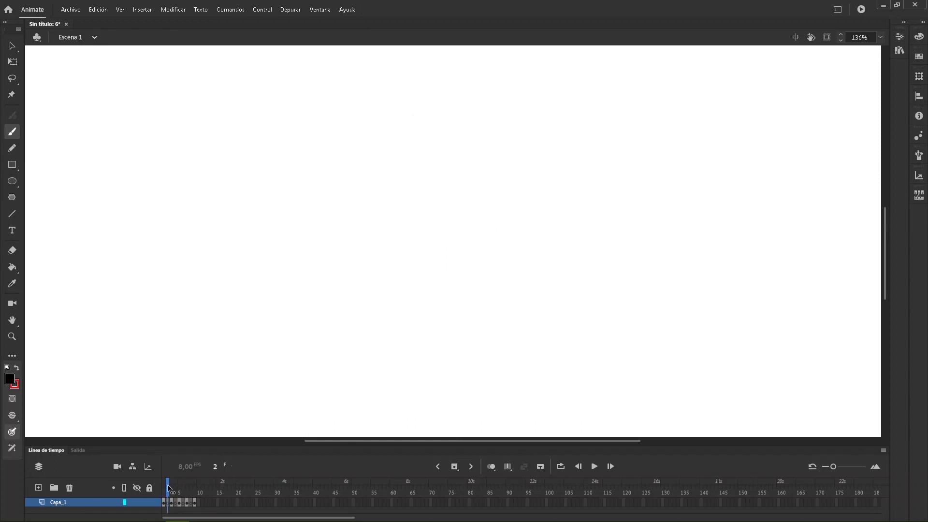
{"action": "left_click", "coordinate": [487, 467]}
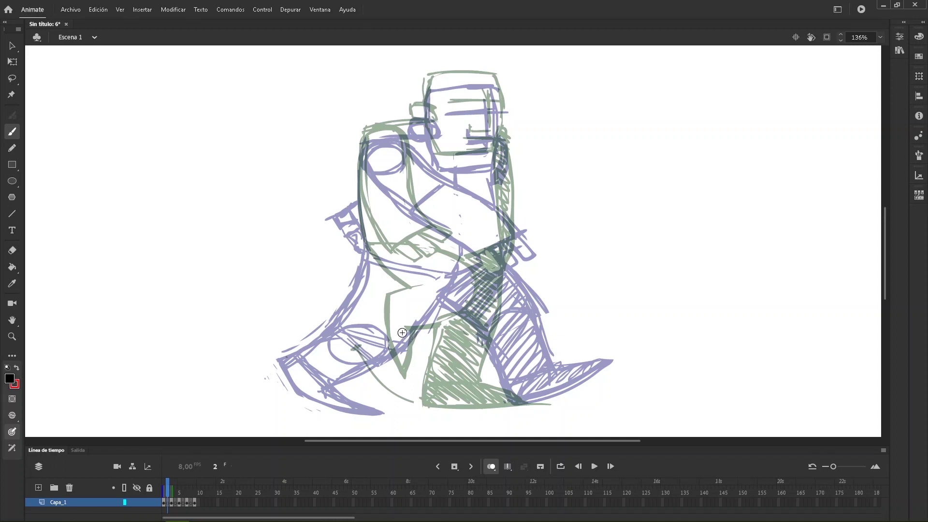
Sketch the bent near trailing leg on frame 2 between the neighbouring poses, with its thigh, knee, shin and foot.
{"action": "left_click_drag", "start_coordinate": [383, 357], "coordinate": [388, 361]}
{"action": "left_click_drag", "start_coordinate": [469, 291], "coordinate": [478, 292]}
{"action": "left_click_drag", "start_coordinate": [384, 358], "coordinate": [476, 292]}
{"action": "mouse_move", "coordinate": [452, 257]}
{"action": "left_mouse_down"}
{"action": "mouse_move", "coordinate": [452, 309]}
{"action": "mouse_move", "coordinate": [415, 339]}
{"action": "mouse_move", "coordinate": [451, 297]}
{"action": "mouse_move", "coordinate": [394, 339]}
{"action": "left_mouse_up"}
{"action": "left_click", "coordinate": [389, 294]}
{"action": "mouse_move", "coordinate": [279, 362]}
{"action": "left_mouse_down"}
{"action": "mouse_move", "coordinate": [337, 314]}
{"action": "mouse_move", "coordinate": [399, 292]}
{"action": "left_mouse_up"}
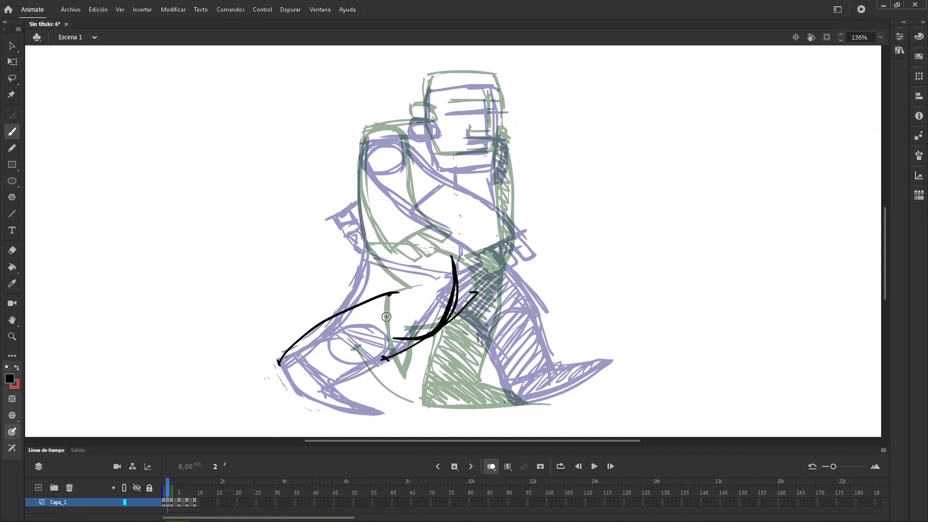
{"action": "mouse_move", "coordinate": [341, 313]}
{"action": "left_mouse_down"}
{"action": "mouse_move", "coordinate": [356, 363]}
{"action": "mouse_move", "coordinate": [372, 379]}
{"action": "mouse_move", "coordinate": [369, 346]}
{"action": "mouse_move", "coordinate": [418, 339]}
{"action": "mouse_move", "coordinate": [394, 295]}
{"action": "mouse_move", "coordinate": [423, 295]}
{"action": "left_mouse_up"}
{"action": "left_click_drag", "start_coordinate": [369, 244], "coordinate": [392, 293]}
{"action": "mouse_move", "coordinate": [449, 256]}
{"action": "left_mouse_down"}
{"action": "mouse_move", "coordinate": [443, 332]}
{"action": "mouse_move", "coordinate": [454, 308]}
{"action": "mouse_move", "coordinate": [427, 338]}
{"action": "left_mouse_up"}
{"action": "left_click_drag", "start_coordinate": [342, 309], "coordinate": [423, 295]}
Erase the guide strokes around frame 2's near leg and clean up its thigh, knee and calf lines.
{"action": "key", "text": "e"}
{"action": "mouse_move", "coordinate": [429, 328]}
{"action": "left_mouse_down"}
{"action": "mouse_move", "coordinate": [453, 274]}
{"action": "mouse_move", "coordinate": [444, 318]}
{"action": "mouse_move", "coordinate": [476, 293]}
{"action": "left_mouse_up"}
{"action": "left_click_drag", "start_coordinate": [383, 359], "coordinate": [421, 343]}
{"action": "key", "text": "b"}
{"action": "mouse_move", "coordinate": [423, 289]}
{"action": "left_mouse_down"}
{"action": "mouse_move", "coordinate": [423, 299]}
{"action": "mouse_move", "coordinate": [394, 306]}
{"action": "mouse_move", "coordinate": [407, 291]}
{"action": "left_mouse_up"}
{"action": "key", "text": "l"}
{"action": "key", "text": "b"}
{"action": "left_click_drag", "start_coordinate": [449, 257], "coordinate": [451, 293]}
{"action": "mouse_move", "coordinate": [436, 337]}
{"action": "left_mouse_down"}
{"action": "mouse_move", "coordinate": [450, 259]}
{"action": "mouse_move", "coordinate": [449, 318]}
{"action": "left_mouse_up"}
{"action": "key", "text": "e"}
{"action": "mouse_move", "coordinate": [448, 272]}
{"action": "left_mouse_down"}
{"action": "mouse_move", "coordinate": [444, 327]}
{"action": "mouse_move", "coordinate": [458, 289]}
{"action": "left_mouse_up"}
{"action": "key", "text": "b"}
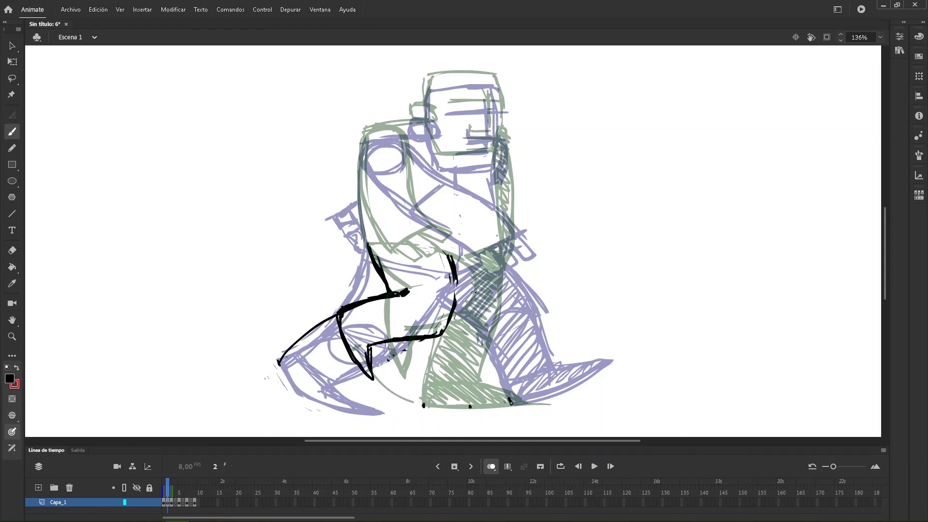
Draw the far supporting leg on frame 2, with its foot placed between the foot positions of frames 1 and 3.
{"action": "left_click_drag", "start_coordinate": [471, 406], "coordinate": [455, 313]}
{"action": "left_click_drag", "start_coordinate": [502, 250], "coordinate": [516, 331]}
{"action": "left_click", "coordinate": [512, 378]}
{"action": "left_click", "coordinate": [482, 383]}
{"action": "mouse_move", "coordinate": [519, 378]}
{"action": "left_mouse_down"}
{"action": "mouse_move", "coordinate": [513, 324]}
{"action": "mouse_move", "coordinate": [519, 379]}
{"action": "left_mouse_up"}
{"action": "left_click_drag", "start_coordinate": [471, 407], "coordinate": [568, 389]}
{"action": "left_click_drag", "start_coordinate": [526, 383], "coordinate": [485, 402]}
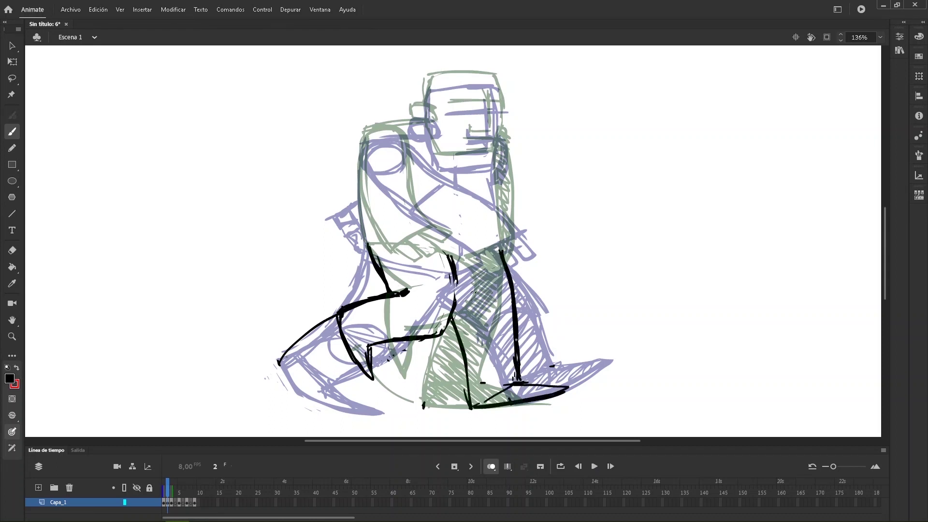
Draw the shoulder, back and chest lines of the torso on frame 2.
{"action": "left_click_drag", "start_coordinate": [392, 130], "coordinate": [436, 129]}
{"action": "mouse_move", "coordinate": [363, 144]}
{"action": "left_mouse_down"}
{"action": "mouse_move", "coordinate": [366, 244]}
{"action": "mouse_move", "coordinate": [363, 129]}
{"action": "left_mouse_up"}
{"action": "mouse_move", "coordinate": [496, 157]}
{"action": "left_mouse_down"}
{"action": "mouse_move", "coordinate": [501, 263]}
{"action": "mouse_move", "coordinate": [494, 194]}
{"action": "left_mouse_up"}
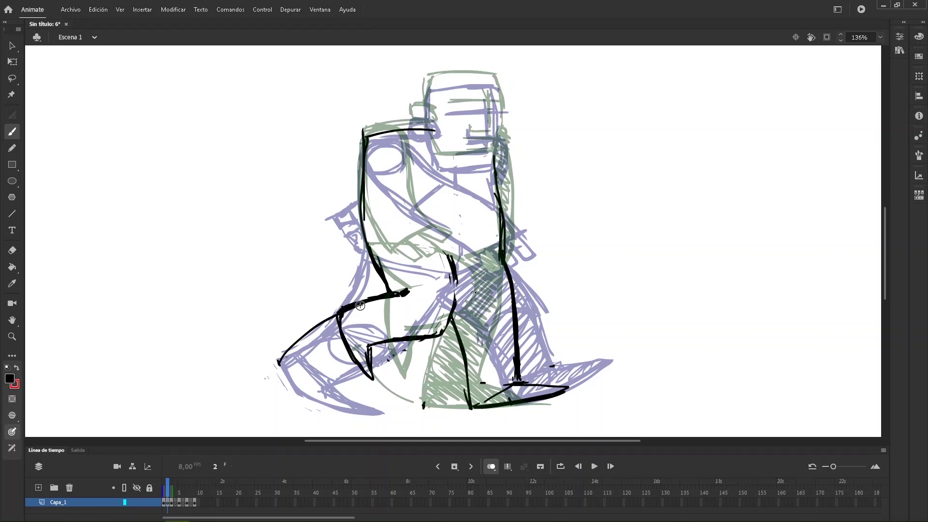
On frame 3, extend the onion skin to frame 5, redraw the near forearm longer and delete the old hand.
{"action": "key", "text": "period"}
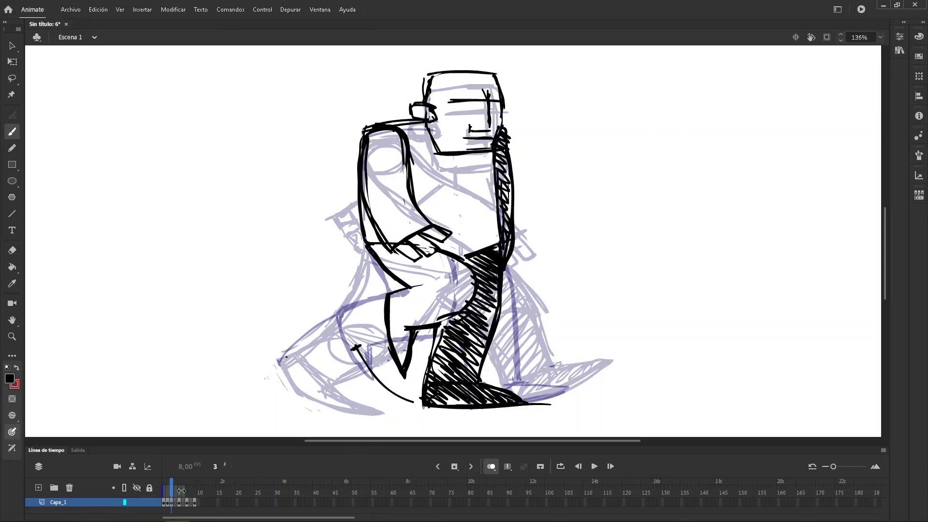
{"action": "left_click_drag", "start_coordinate": [182, 491], "coordinate": [179, 491]}
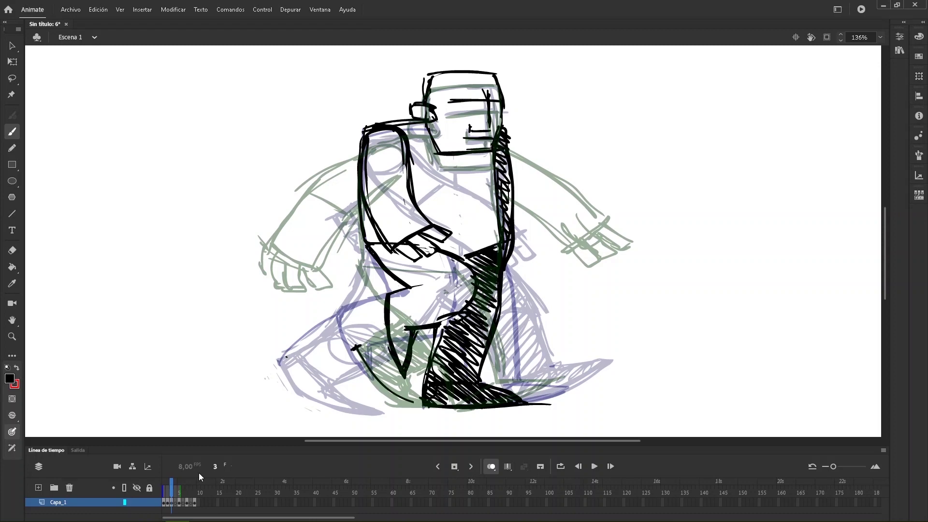
{"action": "mouse_move", "coordinate": [419, 278]}
{"action": "left_mouse_down"}
{"action": "mouse_move", "coordinate": [470, 249]}
{"action": "mouse_move", "coordinate": [421, 277]}
{"action": "left_mouse_up"}
{"action": "left_click_drag", "start_coordinate": [419, 208], "coordinate": [471, 252]}
{"action": "left_click_drag", "start_coordinate": [420, 276], "coordinate": [381, 246]}
{"action": "key", "text": "l"}
{"action": "mouse_move", "coordinate": [426, 221]}
{"action": "left_mouse_down"}
{"action": "mouse_move", "coordinate": [459, 243]}
{"action": "mouse_move", "coordinate": [417, 269]}
{"action": "mouse_move", "coordinate": [399, 251]}
{"action": "left_mouse_up"}
{"action": "key", "text": "Delete"}
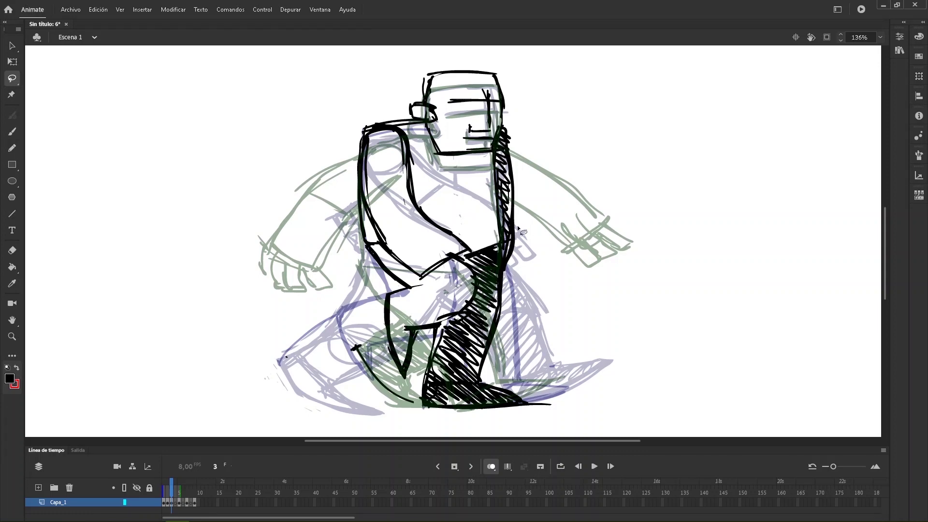
Strengthen the outline of frame 3's near forearm and erase the excess lines at the wrist.
{"action": "key", "text": "b"}
{"action": "mouse_move", "coordinate": [416, 275]}
{"action": "left_mouse_down"}
{"action": "mouse_move", "coordinate": [467, 246]}
{"action": "mouse_move", "coordinate": [412, 206]}
{"action": "left_mouse_up"}
{"action": "key", "text": "e"}
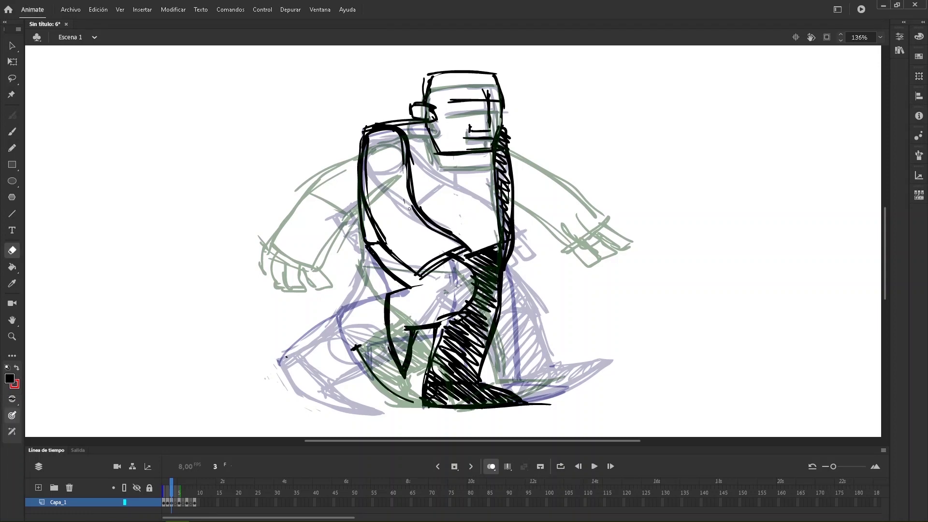
{"action": "left_click_drag", "start_coordinate": [426, 278], "coordinate": [431, 271]}
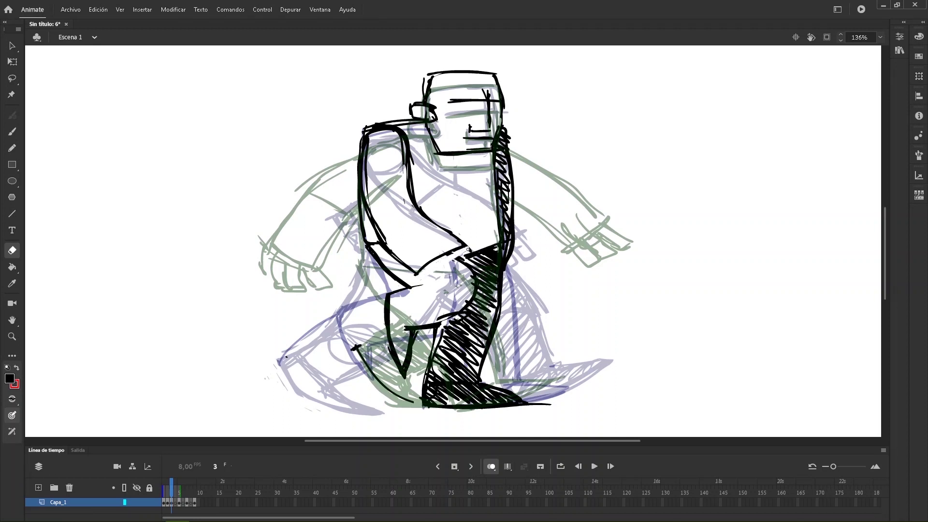
Draw the fingers and thumb of the near hand at the end of frame 3's lengthened forearm.
{"action": "key", "text": "b"}
{"action": "left_click_drag", "start_coordinate": [447, 256], "coordinate": [461, 272]}
{"action": "left_click_drag", "start_coordinate": [438, 260], "coordinate": [445, 277]}
{"action": "mouse_move", "coordinate": [424, 269]}
{"action": "left_mouse_down"}
{"action": "mouse_move", "coordinate": [436, 282]}
{"action": "mouse_move", "coordinate": [446, 277]}
{"action": "left_mouse_up"}
{"action": "left_click_drag", "start_coordinate": [451, 236], "coordinate": [479, 248]}
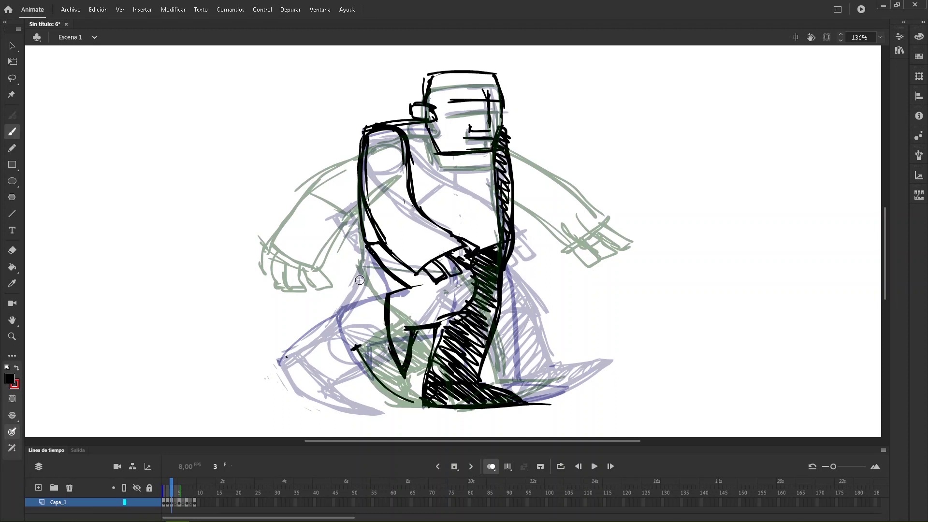
Return to frame 2 and draw the near arm swinging forward across the torso, with its cuff and fingers.
{"action": "left_click", "coordinate": [166, 503]}
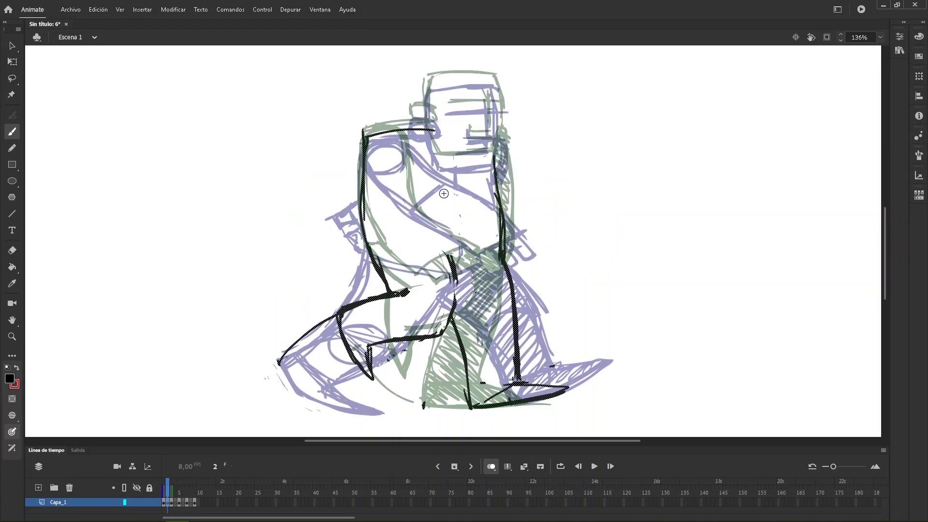
{"action": "mouse_move", "coordinate": [375, 136]}
{"action": "left_mouse_down"}
{"action": "mouse_move", "coordinate": [403, 141]}
{"action": "mouse_move", "coordinate": [496, 238]}
{"action": "mouse_move", "coordinate": [420, 179]}
{"action": "left_mouse_up"}
{"action": "mouse_move", "coordinate": [365, 153]}
{"action": "left_mouse_down"}
{"action": "mouse_move", "coordinate": [378, 201]}
{"action": "mouse_move", "coordinate": [438, 262]}
{"action": "left_mouse_up"}
{"action": "left_click_drag", "start_coordinate": [368, 194], "coordinate": [437, 258]}
{"action": "left_click_drag", "start_coordinate": [377, 137], "coordinate": [361, 155]}
{"action": "mouse_move", "coordinate": [365, 170]}
{"action": "left_mouse_down"}
{"action": "mouse_move", "coordinate": [384, 211]}
{"action": "mouse_move", "coordinate": [449, 270]}
{"action": "mouse_move", "coordinate": [497, 238]}
{"action": "mouse_move", "coordinate": [491, 267]}
{"action": "left_mouse_up"}
{"action": "mouse_move", "coordinate": [491, 268]}
{"action": "left_mouse_down"}
{"action": "mouse_move", "coordinate": [466, 256]}
{"action": "mouse_move", "coordinate": [455, 264]}
{"action": "mouse_move", "coordinate": [456, 302]}
{"action": "left_mouse_up"}
{"action": "left_click_drag", "start_coordinate": [435, 263], "coordinate": [451, 260]}
{"action": "mouse_move", "coordinate": [393, 142]}
{"action": "left_mouse_down"}
{"action": "mouse_move", "coordinate": [493, 235]}
{"action": "mouse_move", "coordinate": [387, 137]}
{"action": "mouse_move", "coordinate": [421, 133]}
{"action": "left_mouse_up"}
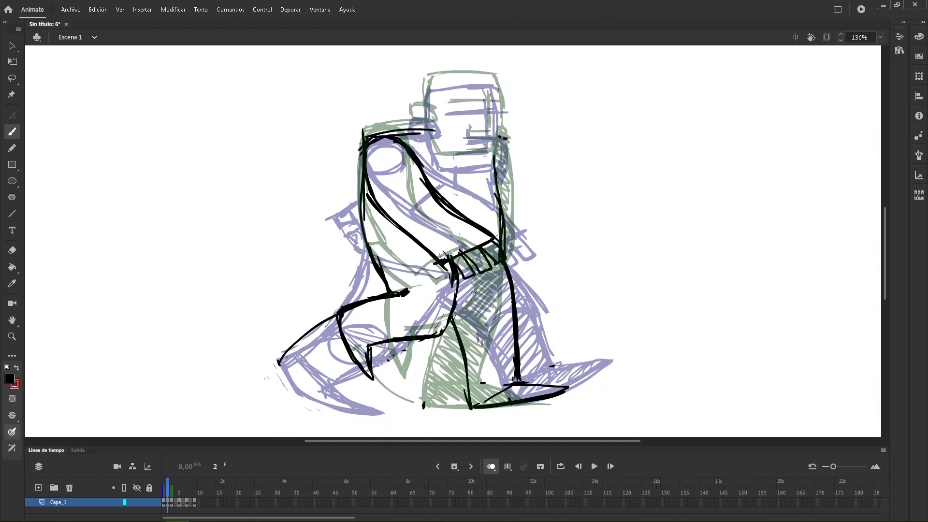
Complete frame 2 by drawing the chest line, ear, head and facial features, and hatch the far arm and far leg.
{"action": "left_click_drag", "start_coordinate": [504, 140], "coordinate": [500, 186]}
{"action": "left_click_drag", "start_coordinate": [428, 113], "coordinate": [411, 126]}
{"action": "left_click_drag", "start_coordinate": [427, 90], "coordinate": [427, 111]}
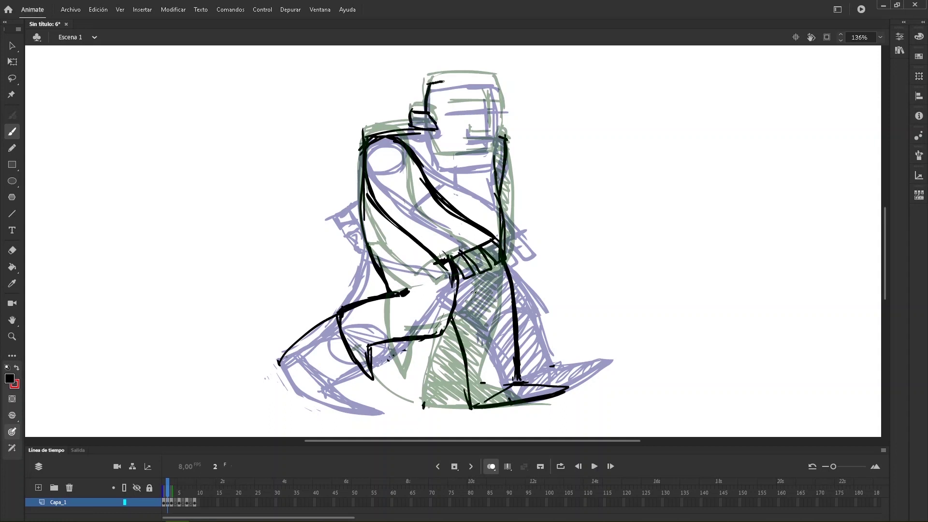
{"action": "left_click_drag", "start_coordinate": [496, 80], "coordinate": [503, 133]}
{"action": "mouse_move", "coordinate": [425, 136]}
{"action": "left_mouse_down"}
{"action": "mouse_move", "coordinate": [447, 164]}
{"action": "mouse_move", "coordinate": [492, 159]}
{"action": "left_mouse_up"}
{"action": "mouse_move", "coordinate": [450, 105]}
{"action": "left_mouse_down"}
{"action": "mouse_move", "coordinate": [499, 104]}
{"action": "mouse_move", "coordinate": [470, 134]}
{"action": "mouse_move", "coordinate": [468, 127]}
{"action": "left_mouse_up"}
{"action": "left_click_drag", "start_coordinate": [485, 136], "coordinate": [485, 147]}
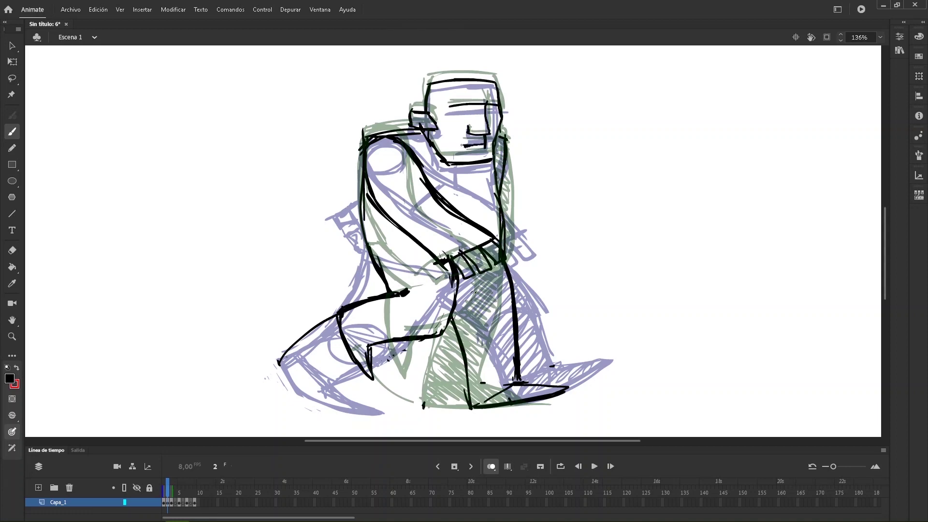
{"action": "mouse_move", "coordinate": [494, 271]}
{"action": "left_mouse_down"}
{"action": "mouse_move", "coordinate": [505, 280]}
{"action": "mouse_move", "coordinate": [464, 329]}
{"action": "mouse_move", "coordinate": [513, 399]}
{"action": "mouse_move", "coordinate": [555, 391]}
{"action": "left_mouse_up"}
{"action": "left_click_drag", "start_coordinate": [500, 138], "coordinate": [498, 190]}
Scrub the first frames with onion skin off, restore it, and go to frame 4 with the Brush tool.
{"action": "left_click", "coordinate": [491, 466]}
{"action": "mouse_move", "coordinate": [167, 492]}
{"action": "left_mouse_down"}
{"action": "mouse_move", "coordinate": [158, 494]}
{"action": "mouse_move", "coordinate": [172, 491]}
{"action": "left_mouse_up"}
{"action": "left_click", "coordinate": [491, 466]}
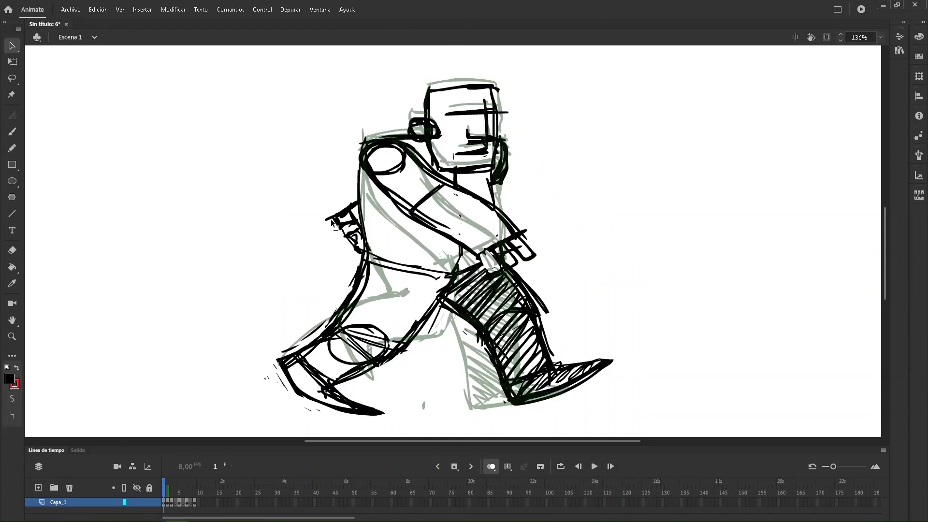
{"action": "left_click", "coordinate": [176, 504]}
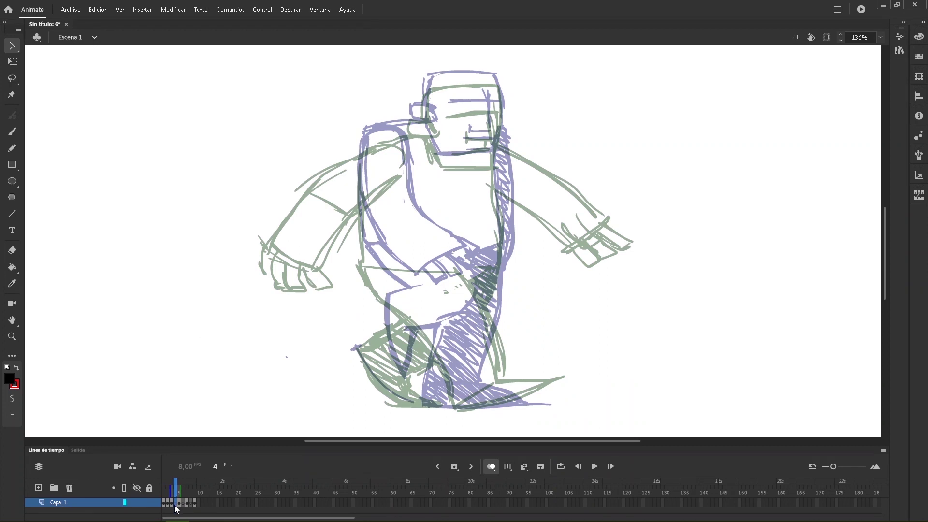
{"action": "key", "text": "b"}
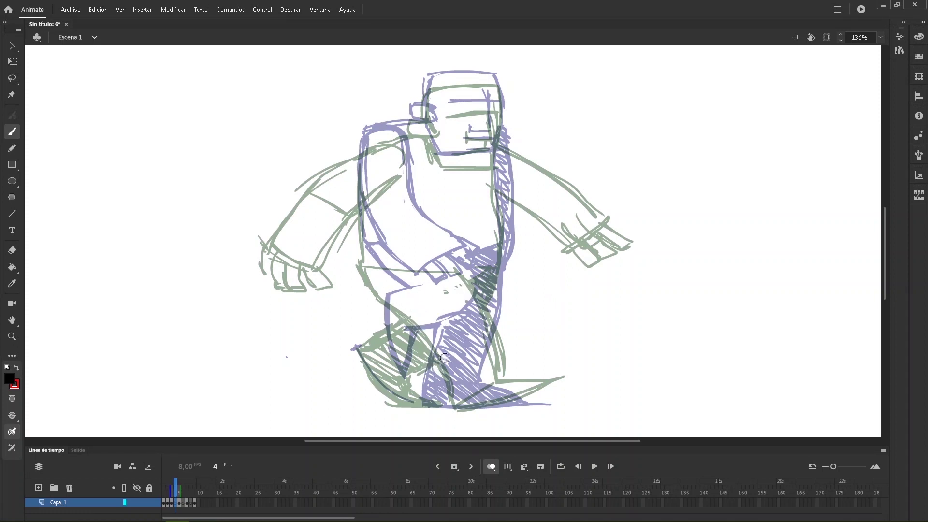
{"action": "mouse_move", "coordinate": [490, 313]}
{"action": "left_mouse_down"}
{"action": "mouse_move", "coordinate": [443, 363]}
{"action": "mouse_move", "coordinate": [483, 393]}
{"action": "left_mouse_up"}
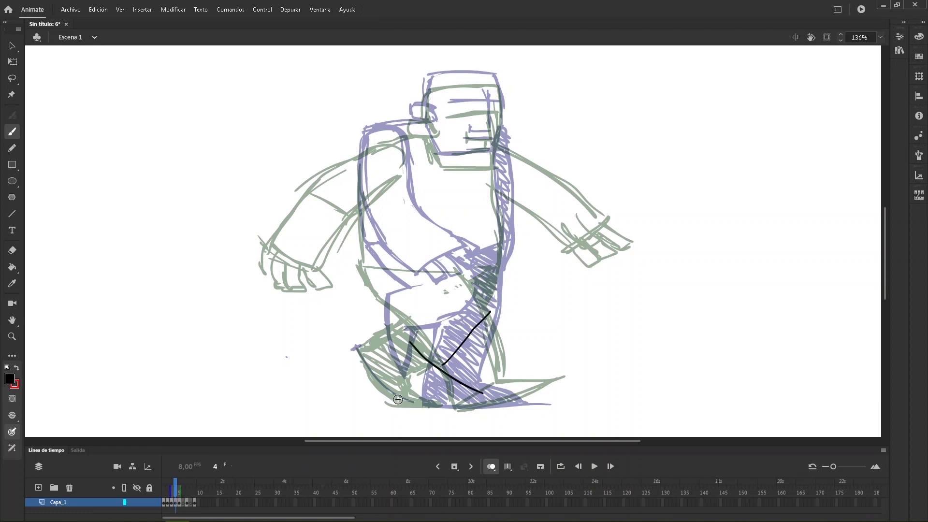
{"action": "key", "text": "ctrl+z"}
{"action": "key", "text": "ctrl+z"}
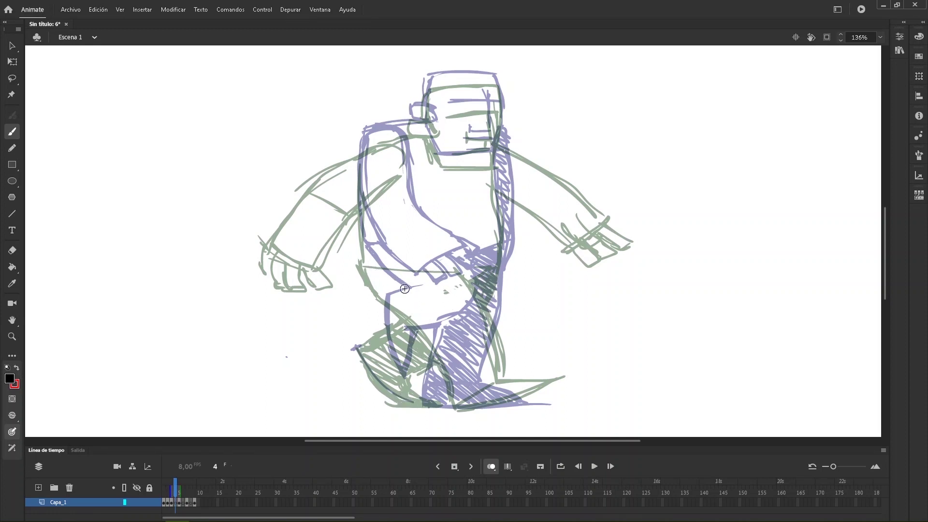
On frame 4, draw the near leg lifted forward with its thigh, bent knee, shin and pointed foot.
{"action": "left_click_drag", "start_coordinate": [369, 272], "coordinate": [444, 323]}
{"action": "mouse_move", "coordinate": [441, 262]}
{"action": "left_mouse_down"}
{"action": "mouse_move", "coordinate": [493, 286]}
{"action": "mouse_move", "coordinate": [508, 348]}
{"action": "left_mouse_up"}
{"action": "left_click_drag", "start_coordinate": [443, 324], "coordinate": [458, 378]}
{"action": "mouse_move", "coordinate": [507, 347]}
{"action": "left_mouse_down"}
{"action": "mouse_move", "coordinate": [500, 364]}
{"action": "mouse_move", "coordinate": [455, 368]}
{"action": "left_mouse_up"}
{"action": "mouse_move", "coordinate": [434, 320]}
{"action": "left_mouse_down"}
{"action": "mouse_move", "coordinate": [390, 292]}
{"action": "mouse_move", "coordinate": [367, 271]}
{"action": "left_mouse_up"}
{"action": "mouse_move", "coordinate": [434, 264]}
{"action": "left_mouse_down"}
{"action": "mouse_move", "coordinate": [498, 292]}
{"action": "mouse_move", "coordinate": [504, 348]}
{"action": "mouse_move", "coordinate": [558, 339]}
{"action": "left_mouse_up"}
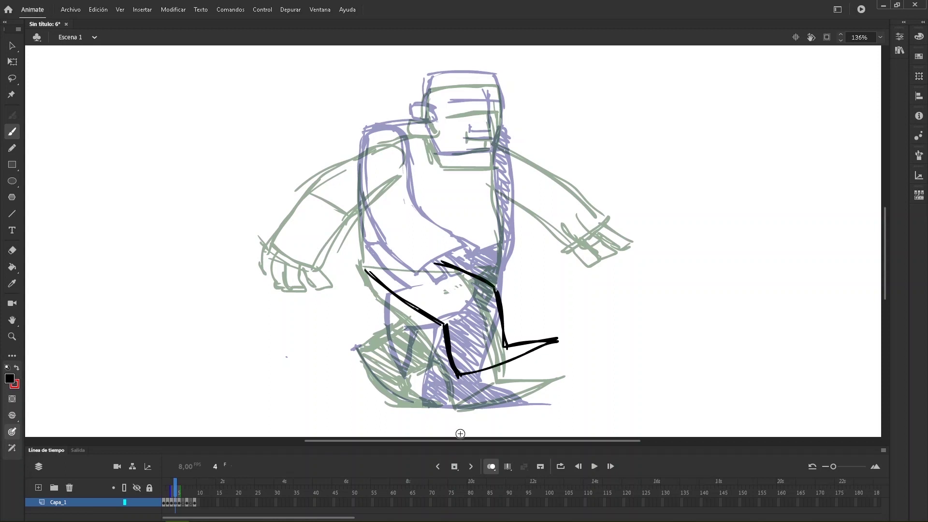
Draw frame 4's far leg trailing back, with foot arc marks, the shin and the shoe rolling onto its toe.
{"action": "left_click_drag", "start_coordinate": [357, 348], "coordinate": [364, 362]}
{"action": "left_click_drag", "start_coordinate": [423, 400], "coordinate": [423, 411]}
{"action": "left_click_drag", "start_coordinate": [362, 346], "coordinate": [357, 348]}
{"action": "mouse_move", "coordinate": [384, 386]}
{"action": "left_mouse_down"}
{"action": "mouse_move", "coordinate": [423, 406]}
{"action": "mouse_move", "coordinate": [471, 408]}
{"action": "left_mouse_up"}
{"action": "mouse_move", "coordinate": [382, 391]}
{"action": "left_mouse_down"}
{"action": "mouse_move", "coordinate": [430, 322]}
{"action": "mouse_move", "coordinate": [383, 387]}
{"action": "left_mouse_up"}
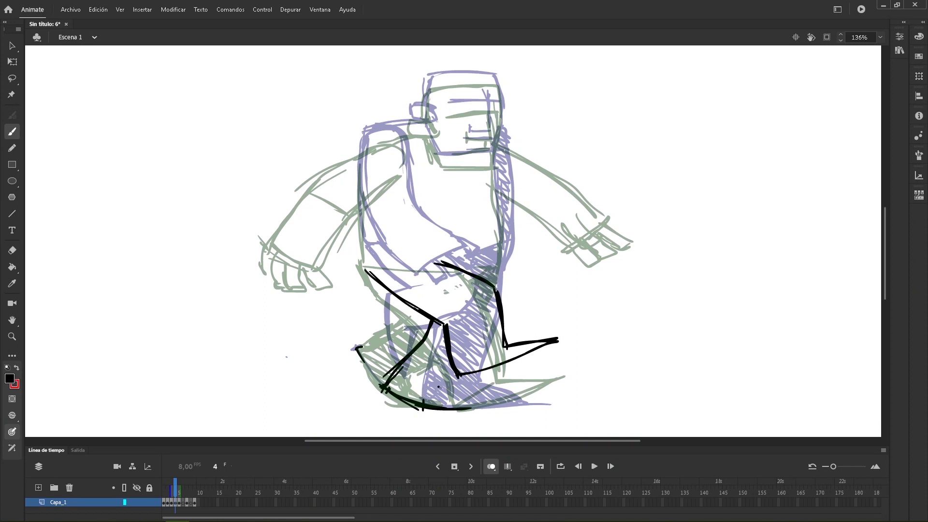
{"action": "mouse_move", "coordinate": [436, 391]}
{"action": "left_mouse_down"}
{"action": "mouse_move", "coordinate": [479, 407]}
{"action": "mouse_move", "coordinate": [437, 387]}
{"action": "mouse_move", "coordinate": [453, 375]}
{"action": "left_mouse_up"}
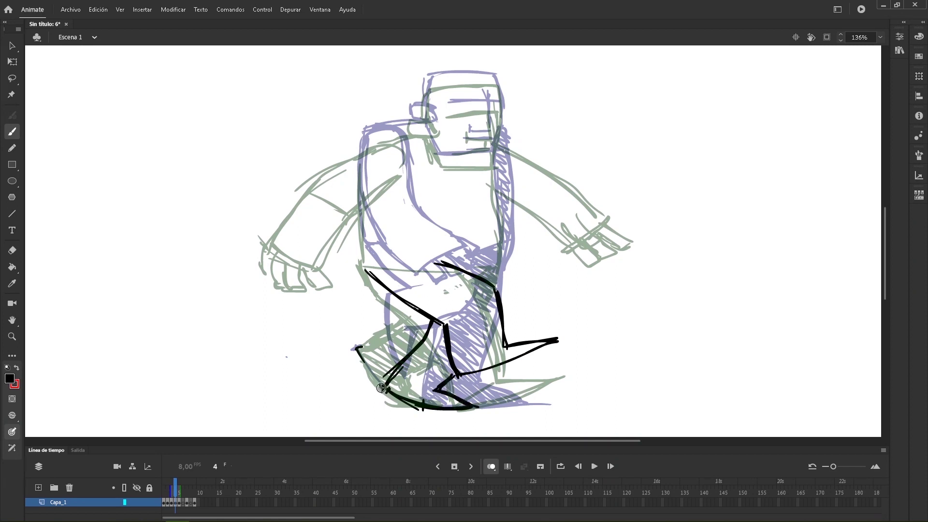
Draw the shoulder line, the back contour and the near arm hanging beside the torso on frame 4.
{"action": "left_click_drag", "start_coordinate": [401, 131], "coordinate": [435, 127]}
{"action": "left_click_drag", "start_coordinate": [366, 270], "coordinate": [360, 232]}
{"action": "left_click_drag", "start_coordinate": [364, 145], "coordinate": [366, 195]}
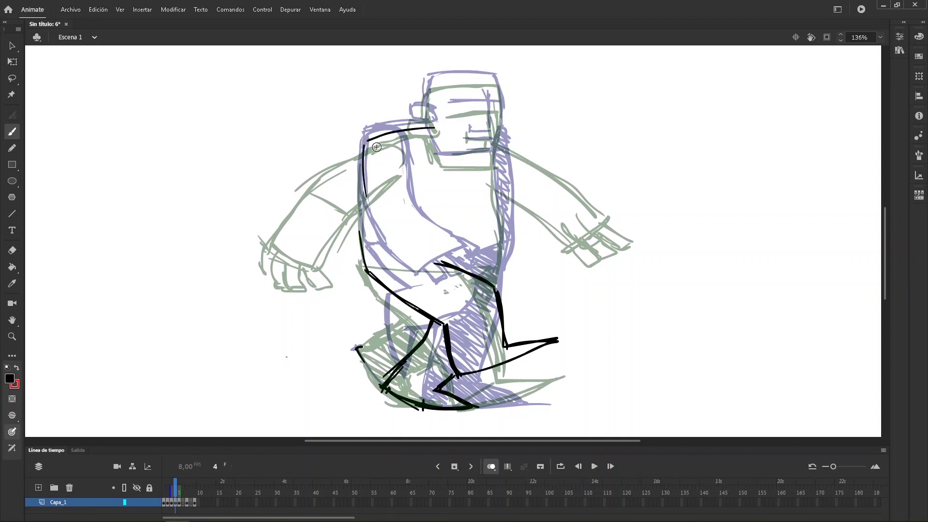
{"action": "left_click_drag", "start_coordinate": [373, 142], "coordinate": [408, 163]}
{"action": "mouse_move", "coordinate": [400, 279]}
{"action": "left_mouse_down"}
{"action": "mouse_move", "coordinate": [338, 279]}
{"action": "mouse_move", "coordinate": [409, 280]}
{"action": "left_mouse_up"}
{"action": "mouse_move", "coordinate": [370, 141]}
{"action": "left_mouse_down"}
{"action": "mouse_move", "coordinate": [350, 175]}
{"action": "mouse_move", "coordinate": [336, 247]}
{"action": "mouse_move", "coordinate": [345, 280]}
{"action": "left_mouse_up"}
{"action": "mouse_move", "coordinate": [403, 279]}
{"action": "left_mouse_down"}
{"action": "mouse_move", "coordinate": [389, 203]}
{"action": "mouse_move", "coordinate": [404, 173]}
{"action": "mouse_move", "coordinate": [401, 180]}
{"action": "left_mouse_up"}
{"action": "mouse_move", "coordinate": [403, 148]}
{"action": "left_mouse_down"}
{"action": "mouse_move", "coordinate": [385, 240]}
{"action": "mouse_move", "coordinate": [397, 281]}
{"action": "left_mouse_up"}
{"action": "mouse_move", "coordinate": [372, 139]}
{"action": "left_mouse_down"}
{"action": "mouse_move", "coordinate": [356, 163]}
{"action": "mouse_move", "coordinate": [343, 279]}
{"action": "left_mouse_up"}
Add the thumb and fingers to frame 4's near hand and delete the torso line overlapping the forearm.
{"action": "left_click_drag", "start_coordinate": [400, 279], "coordinate": [421, 286]}
{"action": "mouse_move", "coordinate": [398, 282]}
{"action": "left_mouse_down"}
{"action": "mouse_move", "coordinate": [401, 302]}
{"action": "mouse_move", "coordinate": [382, 314]}
{"action": "left_mouse_up"}
{"action": "mouse_move", "coordinate": [380, 285]}
{"action": "left_mouse_down"}
{"action": "mouse_move", "coordinate": [388, 311]}
{"action": "mouse_move", "coordinate": [369, 307]}
{"action": "left_mouse_up"}
{"action": "mouse_move", "coordinate": [366, 292]}
{"action": "left_mouse_down"}
{"action": "mouse_move", "coordinate": [376, 306]}
{"action": "mouse_move", "coordinate": [401, 306]}
{"action": "mouse_move", "coordinate": [387, 314]}
{"action": "mouse_move", "coordinate": [370, 308]}
{"action": "left_mouse_up"}
{"action": "left_click_drag", "start_coordinate": [352, 282], "coordinate": [356, 304]}
{"action": "mouse_move", "coordinate": [373, 309]}
{"action": "left_mouse_down"}
{"action": "mouse_move", "coordinate": [384, 269]}
{"action": "mouse_move", "coordinate": [373, 282]}
{"action": "mouse_move", "coordinate": [356, 234]}
{"action": "left_mouse_up"}
{"action": "key", "text": "l"}
{"action": "key", "text": "Delete"}
{"action": "key", "text": "b"}
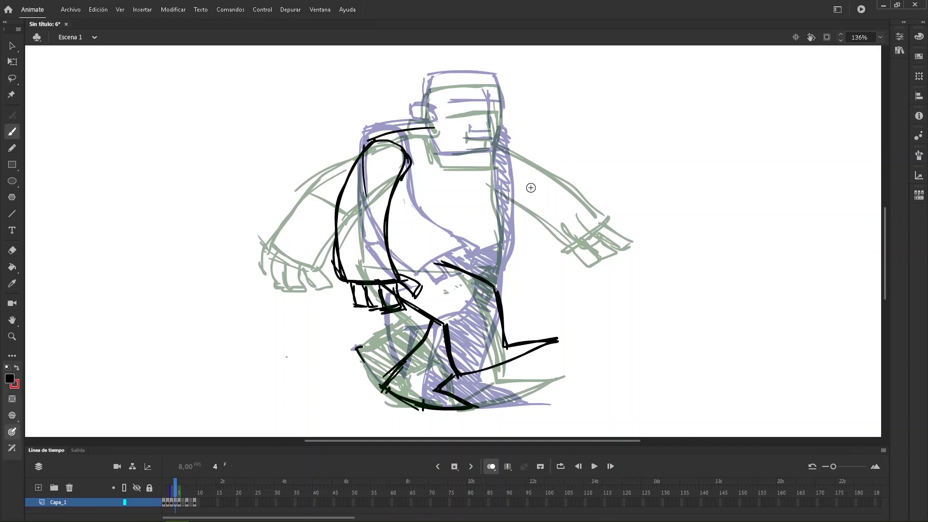
Draw frame 4's chest contour and the far arm curving down in front of it, with its hand and fingers.
{"action": "mouse_move", "coordinate": [498, 137]}
{"action": "left_mouse_down"}
{"action": "mouse_move", "coordinate": [529, 179]}
{"action": "mouse_move", "coordinate": [545, 256]}
{"action": "mouse_move", "coordinate": [526, 178]}
{"action": "mouse_move", "coordinate": [535, 211]}
{"action": "left_mouse_up"}
{"action": "mouse_move", "coordinate": [510, 264]}
{"action": "left_mouse_down"}
{"action": "mouse_move", "coordinate": [549, 266]}
{"action": "mouse_move", "coordinate": [549, 225]}
{"action": "mouse_move", "coordinate": [503, 261]}
{"action": "mouse_move", "coordinate": [521, 284]}
{"action": "left_mouse_up"}
{"action": "mouse_move", "coordinate": [522, 284]}
{"action": "left_mouse_down"}
{"action": "mouse_move", "coordinate": [545, 258]}
{"action": "mouse_move", "coordinate": [515, 274]}
{"action": "left_mouse_up"}
{"action": "mouse_move", "coordinate": [496, 164]}
{"action": "left_mouse_down"}
{"action": "mouse_move", "coordinate": [498, 285]}
{"action": "mouse_move", "coordinate": [498, 251]}
{"action": "left_mouse_up"}
{"action": "left_click_drag", "start_coordinate": [495, 214], "coordinate": [502, 259]}
{"action": "mouse_move", "coordinate": [492, 199]}
{"action": "left_mouse_down"}
{"action": "mouse_move", "coordinate": [503, 258]}
{"action": "mouse_move", "coordinate": [549, 206]}
{"action": "left_mouse_up"}
{"action": "left_click_drag", "start_coordinate": [491, 132], "coordinate": [519, 162]}
Draw frame 4's head outline, ear, brow, nose and mouth between the neighbouring head positions.
{"action": "left_click_drag", "start_coordinate": [470, 79], "coordinate": [498, 79]}
{"action": "left_click_drag", "start_coordinate": [432, 83], "coordinate": [428, 97]}
{"action": "mouse_move", "coordinate": [414, 129]}
{"action": "left_mouse_down"}
{"action": "mouse_move", "coordinate": [438, 127]}
{"action": "mouse_move", "coordinate": [431, 113]}
{"action": "mouse_move", "coordinate": [436, 148]}
{"action": "mouse_move", "coordinate": [463, 165]}
{"action": "mouse_move", "coordinate": [494, 160]}
{"action": "left_mouse_up"}
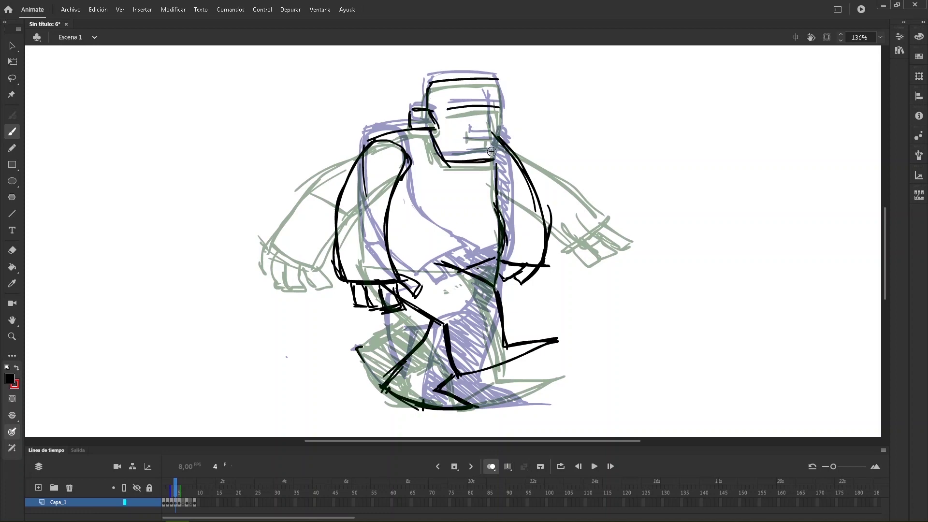
{"action": "mouse_move", "coordinate": [499, 100]}
{"action": "left_mouse_down"}
{"action": "mouse_move", "coordinate": [502, 125]}
{"action": "mouse_move", "coordinate": [468, 133]}
{"action": "mouse_move", "coordinate": [487, 146]}
{"action": "left_mouse_up"}
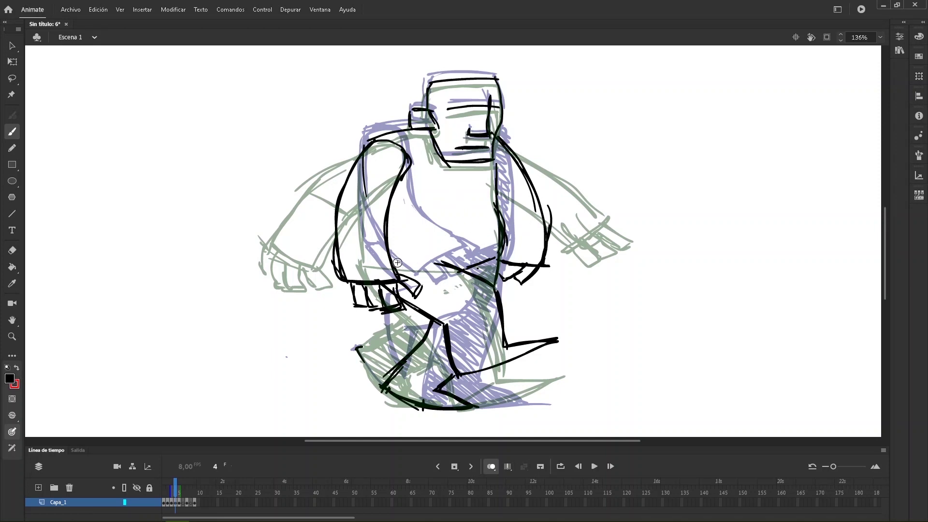
Hatch frame 4's far arm and far leg, scrub the frames without onion skin, and restore it on frame 6.
{"action": "mouse_move", "coordinate": [495, 140]}
{"action": "left_mouse_down"}
{"action": "mouse_move", "coordinate": [524, 163]}
{"action": "mouse_move", "coordinate": [536, 244]}
{"action": "mouse_move", "coordinate": [517, 285]}
{"action": "mouse_move", "coordinate": [476, 275]}
{"action": "mouse_move", "coordinate": [463, 283]}
{"action": "left_mouse_up"}
{"action": "mouse_move", "coordinate": [447, 325]}
{"action": "left_mouse_down"}
{"action": "mouse_move", "coordinate": [409, 385]}
{"action": "mouse_move", "coordinate": [387, 392]}
{"action": "mouse_move", "coordinate": [473, 411]}
{"action": "left_mouse_up"}
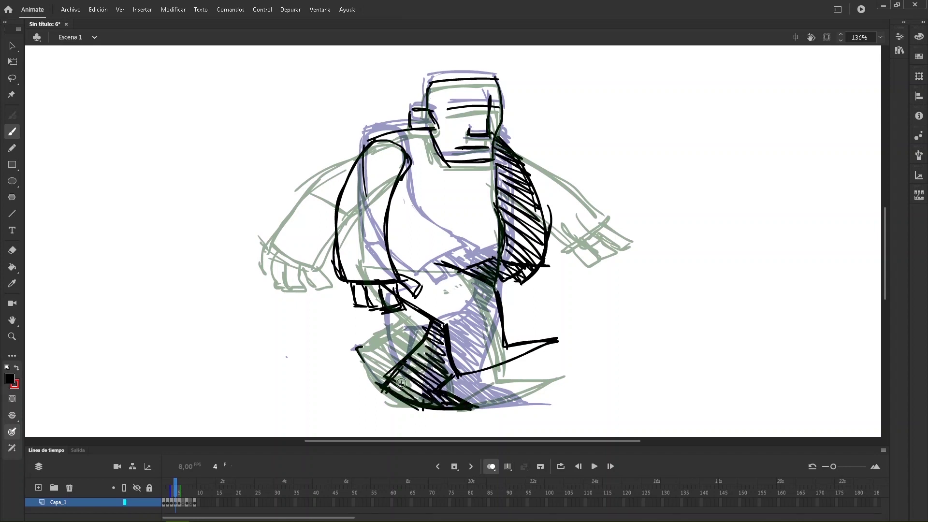
{"action": "left_click", "coordinate": [492, 467]}
{"action": "mouse_move", "coordinate": [177, 487]}
{"action": "left_mouse_down"}
{"action": "mouse_move", "coordinate": [192, 485]}
{"action": "mouse_move", "coordinate": [169, 490]}
{"action": "mouse_move", "coordinate": [194, 486]}
{"action": "mouse_move", "coordinate": [167, 486]}
{"action": "mouse_move", "coordinate": [175, 486]}
{"action": "mouse_move", "coordinate": [156, 498]}
{"action": "mouse_move", "coordinate": [196, 502]}
{"action": "mouse_move", "coordinate": [167, 503]}
{"action": "mouse_move", "coordinate": [183, 503]}
{"action": "left_mouse_up"}
{"action": "left_click", "coordinate": [491, 467]}
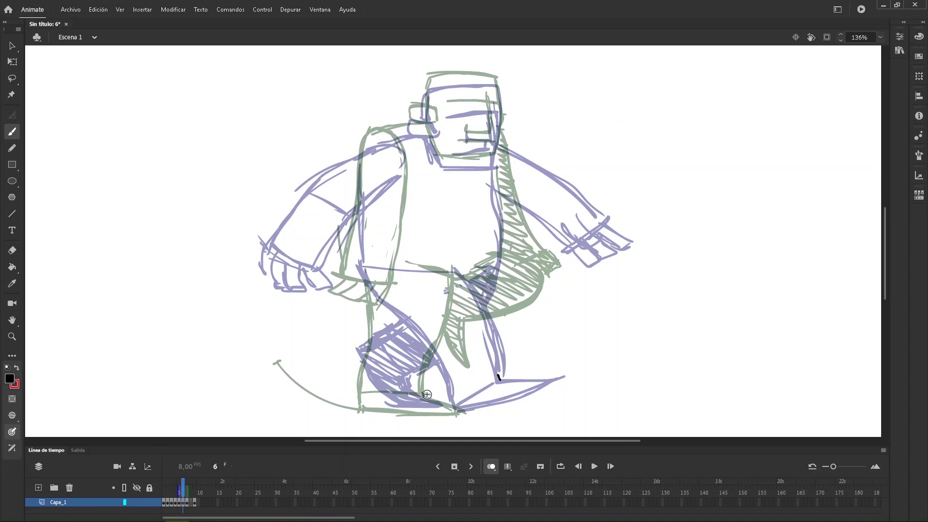
On frame 6, sketch guide lines for the foot positions and draw the front and back contours of the near leg.
{"action": "left_click_drag", "start_coordinate": [425, 394], "coordinate": [501, 378]}
{"action": "left_click_drag", "start_coordinate": [447, 267], "coordinate": [463, 391]}
{"action": "left_click_drag", "start_coordinate": [362, 271], "coordinate": [360, 266]}
{"action": "left_click_drag", "start_coordinate": [456, 408], "coordinate": [458, 414]}
{"action": "left_click_drag", "start_coordinate": [391, 411], "coordinate": [459, 411]}
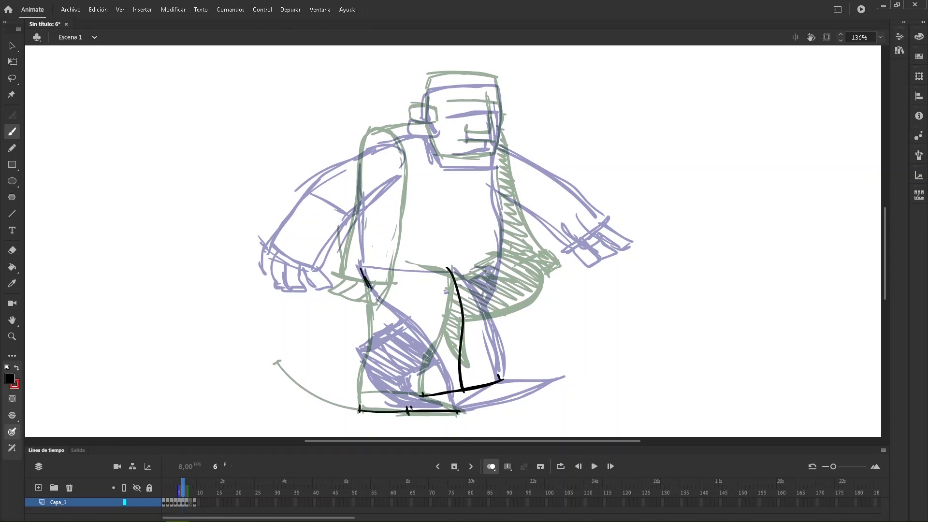
{"action": "left_click_drag", "start_coordinate": [362, 269], "coordinate": [411, 412]}
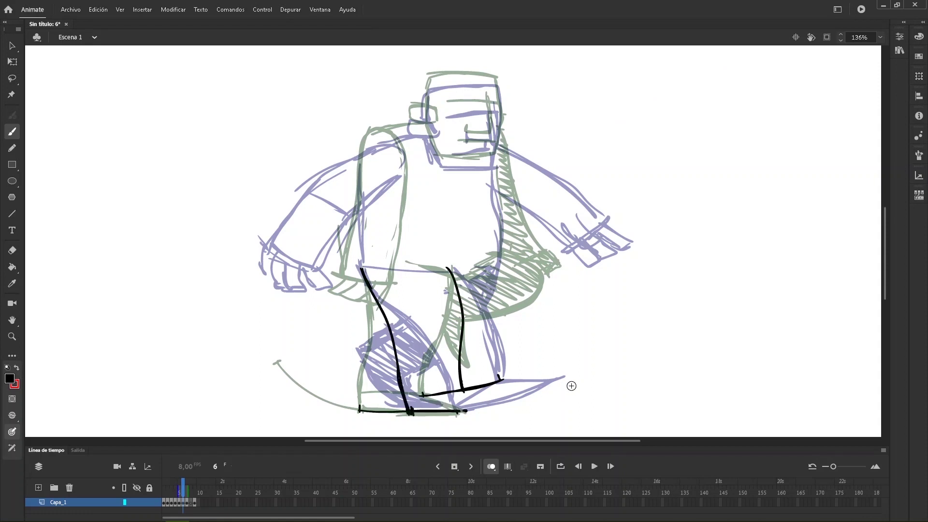
Draw the near foot of frame 6 planted on the ground, with its sole, toe and instep.
{"action": "left_click_drag", "start_coordinate": [453, 413], "coordinate": [477, 409]}
{"action": "mouse_move", "coordinate": [494, 403]}
{"action": "left_mouse_down"}
{"action": "mouse_move", "coordinate": [556, 380]}
{"action": "mouse_move", "coordinate": [513, 399]}
{"action": "left_mouse_up"}
{"action": "left_click_drag", "start_coordinate": [513, 399], "coordinate": [402, 414]}
{"action": "left_click_drag", "start_coordinate": [463, 391], "coordinate": [512, 399]}
{"action": "left_click_drag", "start_coordinate": [409, 410], "coordinate": [454, 392]}
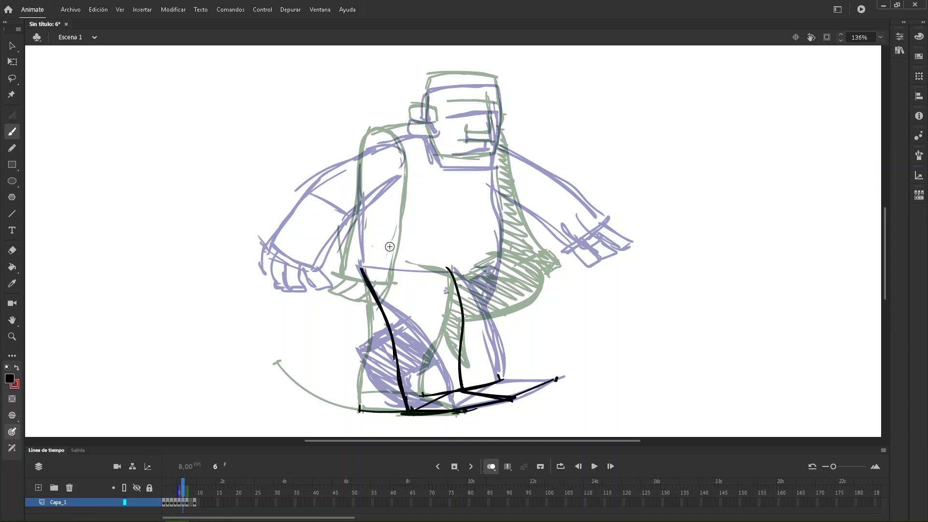
Draw the raised far thigh and knee on frame 6 from a curved guide and delete the guide lines around it.
{"action": "mouse_move", "coordinate": [473, 330]}
{"action": "left_mouse_down"}
{"action": "mouse_move", "coordinate": [502, 270]}
{"action": "mouse_move", "coordinate": [446, 360]}
{"action": "mouse_move", "coordinate": [542, 284]}
{"action": "left_mouse_up"}
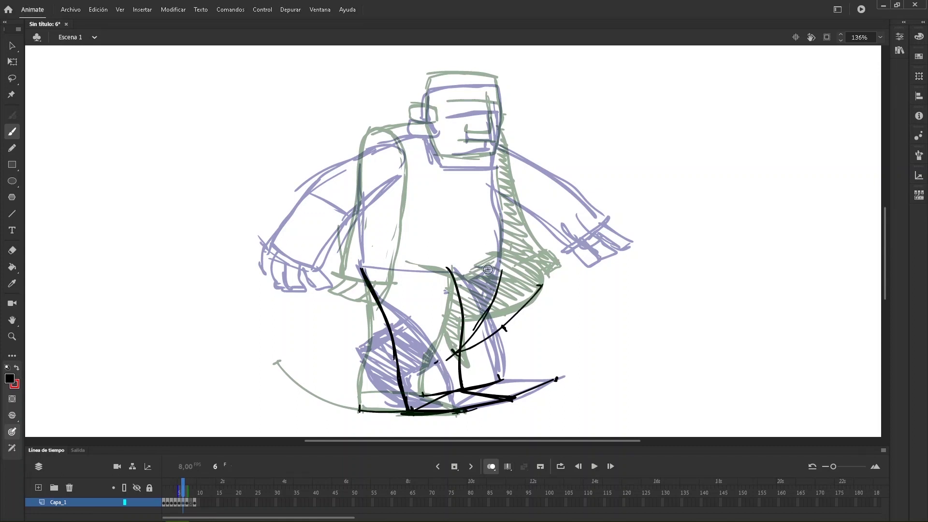
{"action": "mouse_move", "coordinate": [496, 250]}
{"action": "left_mouse_down"}
{"action": "mouse_move", "coordinate": [509, 324]}
{"action": "mouse_move", "coordinate": [499, 259]}
{"action": "left_mouse_up"}
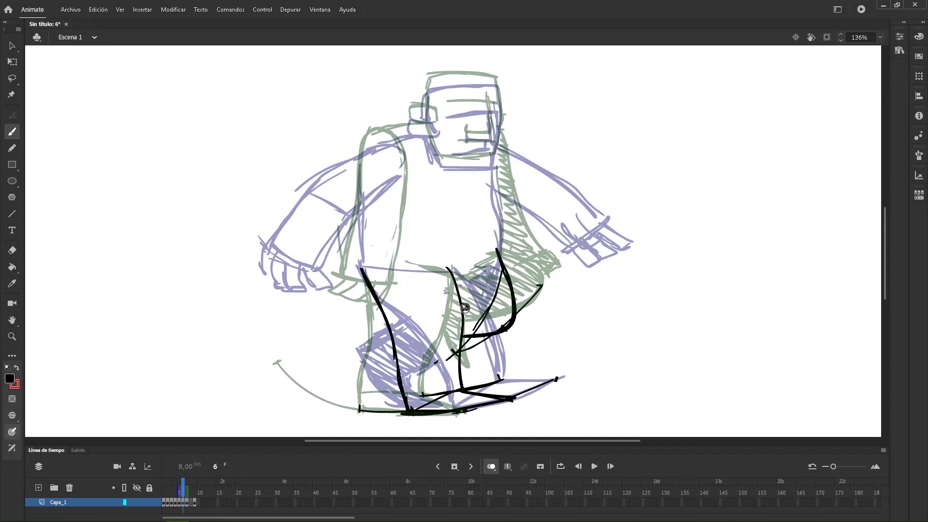
{"action": "key", "text": "ctrl+z"}
{"action": "key", "text": "l"}
{"action": "left_click_drag", "start_coordinate": [490, 269], "coordinate": [496, 272]}
{"action": "key", "text": "Delete"}
{"action": "left_click_drag", "start_coordinate": [521, 325], "coordinate": [508, 364]}
{"action": "key", "text": "Delete"}
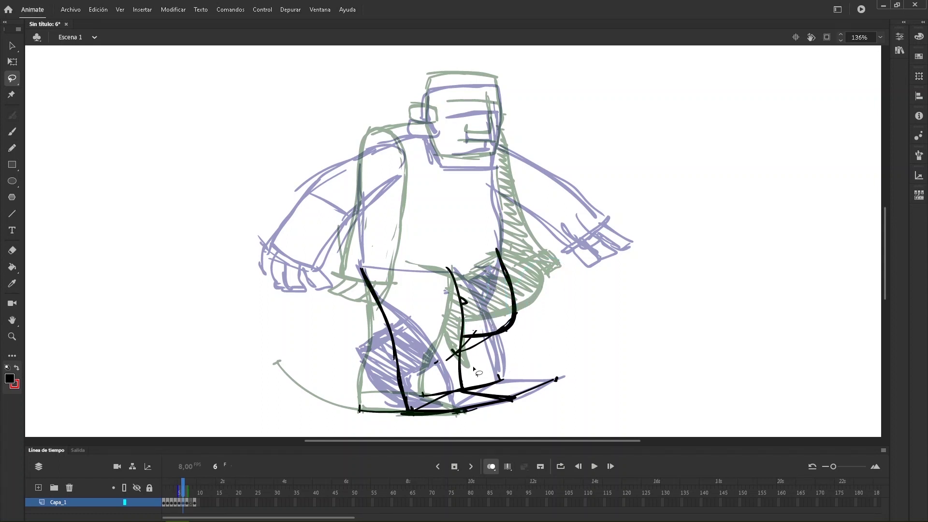
Delete the remaining guide strokes around frame 6's shin and foot and erase the ground line behind the heel.
{"action": "left_click_drag", "start_coordinate": [456, 341], "coordinate": [434, 368]}
{"action": "key", "text": "Delete"}
{"action": "mouse_move", "coordinate": [495, 341]}
{"action": "left_mouse_down"}
{"action": "mouse_move", "coordinate": [467, 378]}
{"action": "mouse_move", "coordinate": [517, 395]}
{"action": "left_mouse_up"}
{"action": "key", "text": "Delete"}
{"action": "key", "text": "e"}
{"action": "left_click_drag", "start_coordinate": [411, 410], "coordinate": [343, 411]}
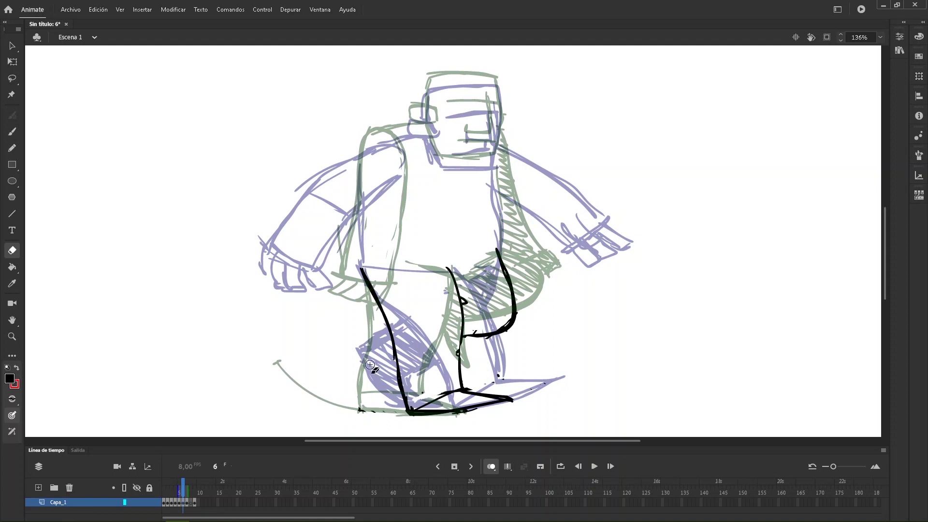
Draw frame 6's shoulder line, head outline, ear and facial features between the neighbouring poses.
{"action": "key", "text": "b"}
{"action": "left_click_drag", "start_coordinate": [368, 142], "coordinate": [434, 126]}
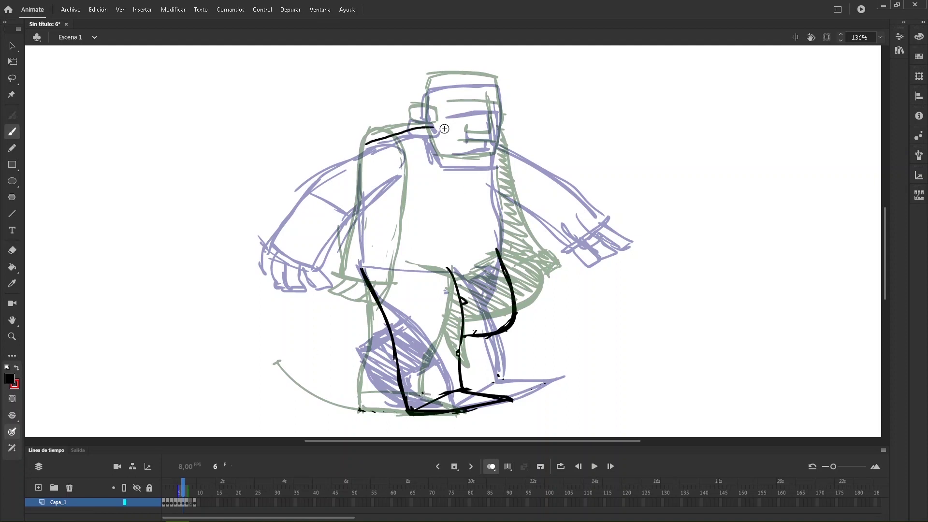
{"action": "left_click_drag", "start_coordinate": [457, 80], "coordinate": [506, 82]}
{"action": "mouse_move", "coordinate": [414, 126]}
{"action": "left_mouse_down"}
{"action": "mouse_move", "coordinate": [411, 113]}
{"action": "mouse_move", "coordinate": [438, 127]}
{"action": "left_mouse_up"}
{"action": "mouse_move", "coordinate": [437, 130]}
{"action": "left_mouse_down"}
{"action": "mouse_move", "coordinate": [413, 127]}
{"action": "mouse_move", "coordinate": [428, 85]}
{"action": "mouse_move", "coordinate": [426, 116]}
{"action": "mouse_move", "coordinate": [443, 162]}
{"action": "left_mouse_up"}
{"action": "left_click_drag", "start_coordinate": [443, 161], "coordinate": [492, 160]}
{"action": "mouse_move", "coordinate": [497, 81]}
{"action": "left_mouse_down"}
{"action": "mouse_move", "coordinate": [493, 150]}
{"action": "mouse_move", "coordinate": [491, 136]}
{"action": "left_mouse_up"}
{"action": "mouse_move", "coordinate": [450, 108]}
{"action": "left_mouse_down"}
{"action": "mouse_move", "coordinate": [497, 106]}
{"action": "mouse_move", "coordinate": [485, 144]}
{"action": "left_mouse_up"}
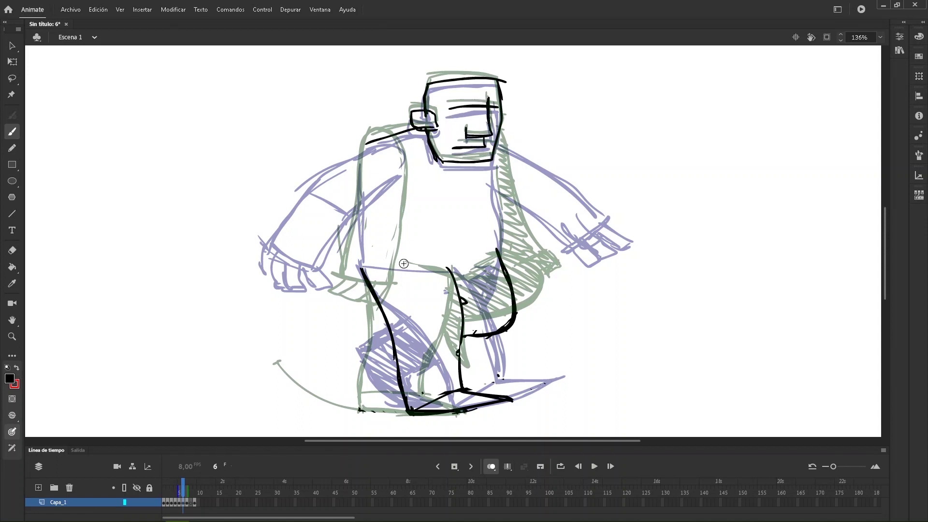
Draw the near arm of frame 6 swinging backward, from the rounded shoulder down to the wrist line.
{"action": "left_click_drag", "start_coordinate": [299, 265], "coordinate": [352, 280]}
{"action": "mouse_move", "coordinate": [299, 264]}
{"action": "left_mouse_down"}
{"action": "mouse_move", "coordinate": [370, 141]}
{"action": "mouse_move", "coordinate": [342, 190]}
{"action": "left_mouse_up"}
{"action": "left_click_drag", "start_coordinate": [338, 201], "coordinate": [301, 261]}
{"action": "left_click_drag", "start_coordinate": [386, 140], "coordinate": [402, 152]}
{"action": "left_click_drag", "start_coordinate": [400, 157], "coordinate": [397, 179]}
{"action": "mouse_move", "coordinate": [352, 280]}
{"action": "left_mouse_down"}
{"action": "mouse_move", "coordinate": [360, 282]}
{"action": "mouse_move", "coordinate": [398, 189]}
{"action": "mouse_move", "coordinate": [404, 148]}
{"action": "left_mouse_up"}
{"action": "left_click_drag", "start_coordinate": [400, 157], "coordinate": [375, 256]}
Draw the fingers of the near hand below the wrist line on frame 6.
{"action": "mouse_move", "coordinate": [354, 287]}
{"action": "left_mouse_down"}
{"action": "mouse_move", "coordinate": [295, 258]}
{"action": "mouse_move", "coordinate": [292, 291]}
{"action": "mouse_move", "coordinate": [302, 298]}
{"action": "left_mouse_up"}
{"action": "mouse_move", "coordinate": [314, 273]}
{"action": "left_mouse_down"}
{"action": "mouse_move", "coordinate": [302, 298]}
{"action": "mouse_move", "coordinate": [332, 303]}
{"action": "left_mouse_up"}
{"action": "left_click_drag", "start_coordinate": [333, 303], "coordinate": [319, 304]}
{"action": "left_click_drag", "start_coordinate": [356, 281], "coordinate": [357, 301]}
{"action": "left_click_drag", "start_coordinate": [357, 301], "coordinate": [341, 302]}
{"action": "left_click_drag", "start_coordinate": [341, 302], "coordinate": [357, 301]}
{"action": "left_click_drag", "start_coordinate": [271, 245], "coordinate": [289, 261]}
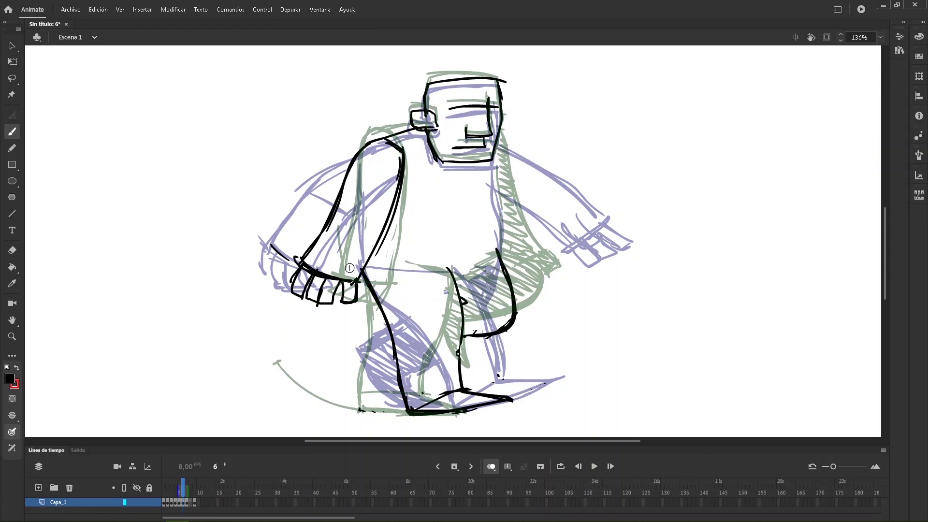
Draw frame 6's chest contour and the far arm reaching forward with its fingers, undoing the stray last stroke.
{"action": "left_click_drag", "start_coordinate": [494, 156], "coordinate": [497, 253]}
{"action": "mouse_move", "coordinate": [499, 135]}
{"action": "left_mouse_down"}
{"action": "mouse_move", "coordinate": [571, 239]}
{"action": "mouse_move", "coordinate": [556, 210]}
{"action": "left_mouse_up"}
{"action": "mouse_move", "coordinate": [573, 246]}
{"action": "left_mouse_down"}
{"action": "mouse_move", "coordinate": [531, 268]}
{"action": "mouse_move", "coordinate": [503, 230]}
{"action": "mouse_move", "coordinate": [517, 249]}
{"action": "mouse_move", "coordinate": [592, 263]}
{"action": "mouse_move", "coordinate": [576, 270]}
{"action": "left_mouse_up"}
{"action": "left_click_drag", "start_coordinate": [551, 257], "coordinate": [560, 277]}
{"action": "mouse_move", "coordinate": [533, 266]}
{"action": "left_mouse_down"}
{"action": "mouse_move", "coordinate": [542, 283]}
{"action": "mouse_move", "coordinate": [560, 286]}
{"action": "left_mouse_up"}
{"action": "mouse_move", "coordinate": [543, 224]}
{"action": "left_mouse_down"}
{"action": "mouse_move", "coordinate": [568, 246]}
{"action": "mouse_move", "coordinate": [550, 254]}
{"action": "left_mouse_up"}
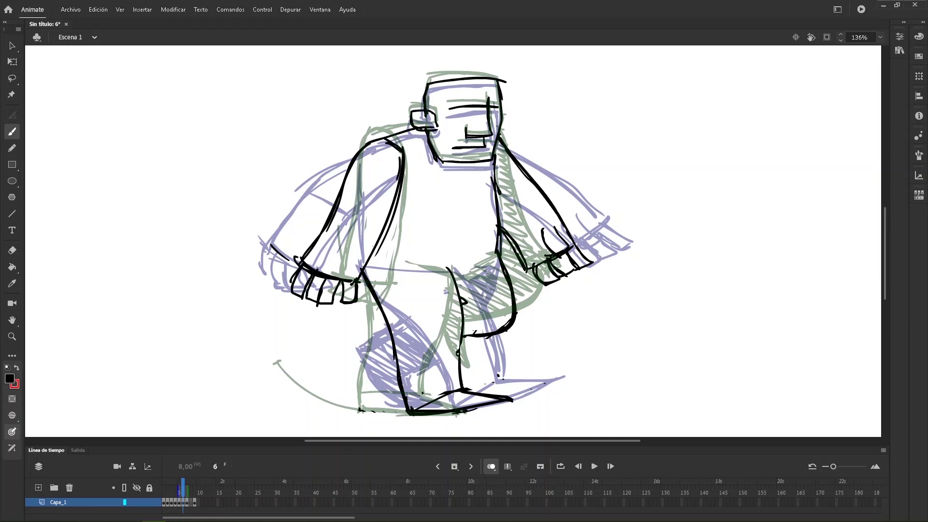
{"action": "left_click_drag", "start_coordinate": [498, 230], "coordinate": [217, 245]}
{"action": "key", "text": "ctrl+z"}
Preview frame 6 without onion skin, restore it, and hatch the far arm, far hand and raised far thigh.
{"action": "left_click", "coordinate": [491, 467]}
{"action": "mouse_move", "coordinate": [183, 483]}
{"action": "left_mouse_down"}
{"action": "mouse_move", "coordinate": [167, 486]}
{"action": "mouse_move", "coordinate": [191, 487]}
{"action": "mouse_move", "coordinate": [169, 488]}
{"action": "mouse_move", "coordinate": [182, 491]}
{"action": "left_mouse_up"}
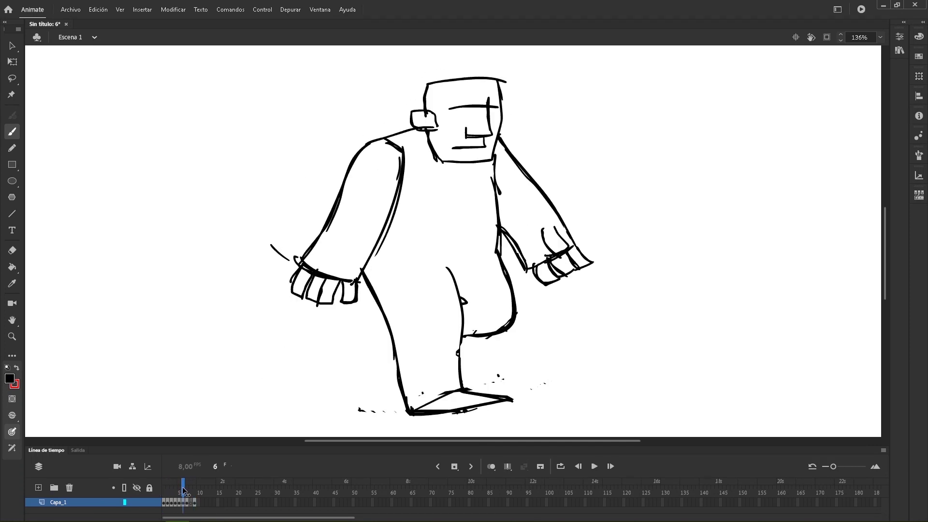
{"action": "left_click", "coordinate": [491, 467]}
{"action": "mouse_move", "coordinate": [490, 145]}
{"action": "left_mouse_down"}
{"action": "mouse_move", "coordinate": [539, 242]}
{"action": "mouse_move", "coordinate": [563, 263]}
{"action": "mouse_move", "coordinate": [548, 275]}
{"action": "mouse_move", "coordinate": [568, 266]}
{"action": "mouse_move", "coordinate": [556, 261]}
{"action": "mouse_move", "coordinate": [587, 264]}
{"action": "left_mouse_up"}
{"action": "mouse_move", "coordinate": [503, 255]}
{"action": "left_mouse_down"}
{"action": "mouse_move", "coordinate": [507, 310]}
{"action": "mouse_move", "coordinate": [486, 332]}
{"action": "left_mouse_up"}
{"action": "left_click_drag", "start_coordinate": [462, 295], "coordinate": [500, 261]}
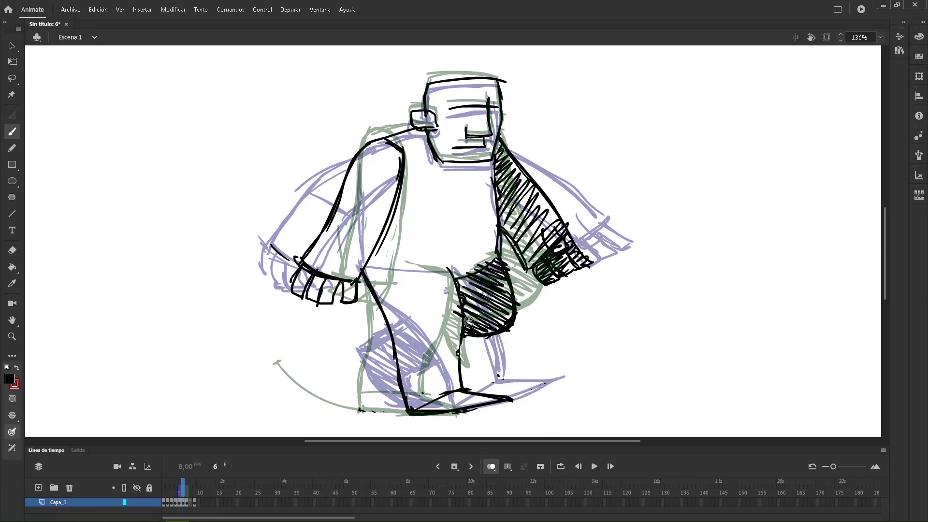
On frame 8, draw the far leg stepping forward with thigh, shin and shoe, and shorten the toe by erasing its tip.
{"action": "left_click", "coordinate": [192, 503]}
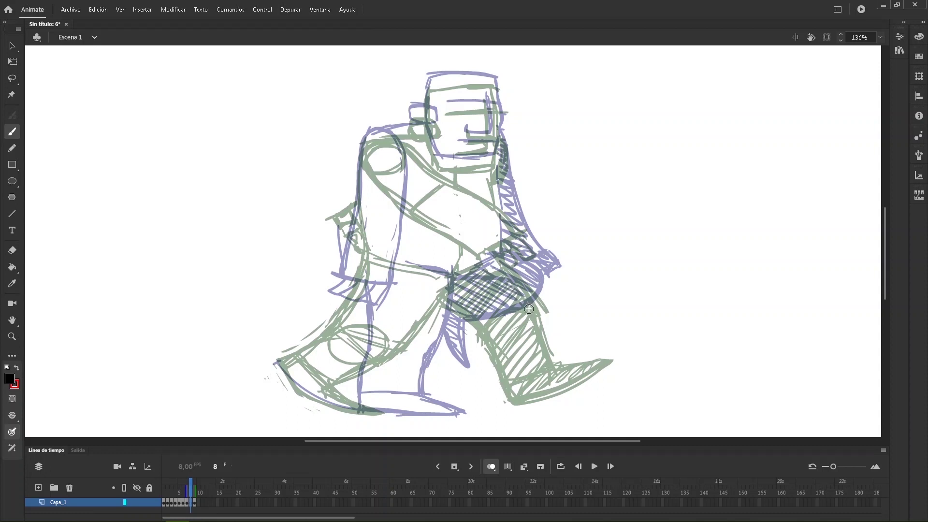
{"action": "mouse_move", "coordinate": [499, 263]}
{"action": "left_mouse_down"}
{"action": "mouse_move", "coordinate": [550, 291]}
{"action": "mouse_move", "coordinate": [552, 344]}
{"action": "mouse_move", "coordinate": [618, 347]}
{"action": "mouse_move", "coordinate": [505, 366]}
{"action": "left_mouse_up"}
{"action": "mouse_move", "coordinate": [508, 317]}
{"action": "left_mouse_down"}
{"action": "mouse_move", "coordinate": [504, 365]}
{"action": "mouse_move", "coordinate": [493, 320]}
{"action": "left_mouse_up"}
{"action": "left_click_drag", "start_coordinate": [444, 285], "coordinate": [504, 329]}
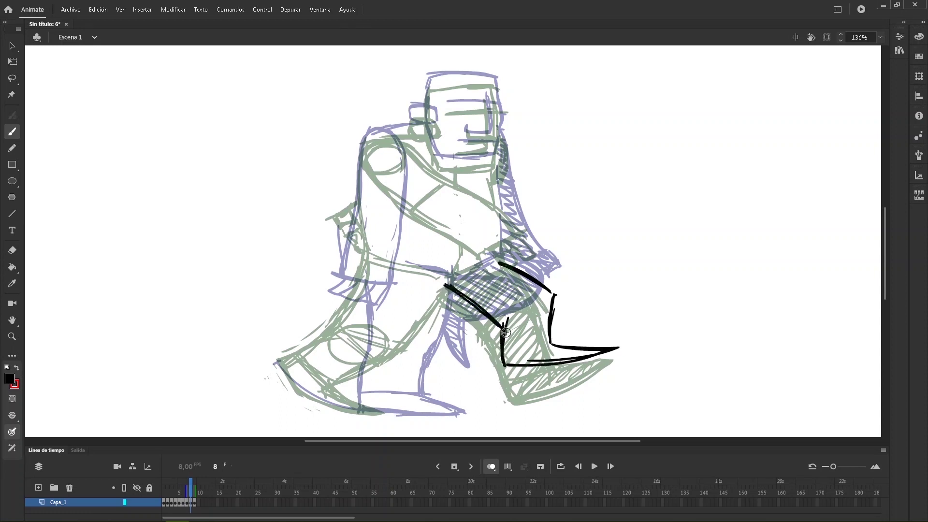
{"action": "mouse_move", "coordinate": [508, 366]}
{"action": "left_mouse_down"}
{"action": "mouse_move", "coordinate": [594, 355]}
{"action": "mouse_move", "coordinate": [551, 345]}
{"action": "left_mouse_up"}
{"action": "key", "text": "e"}
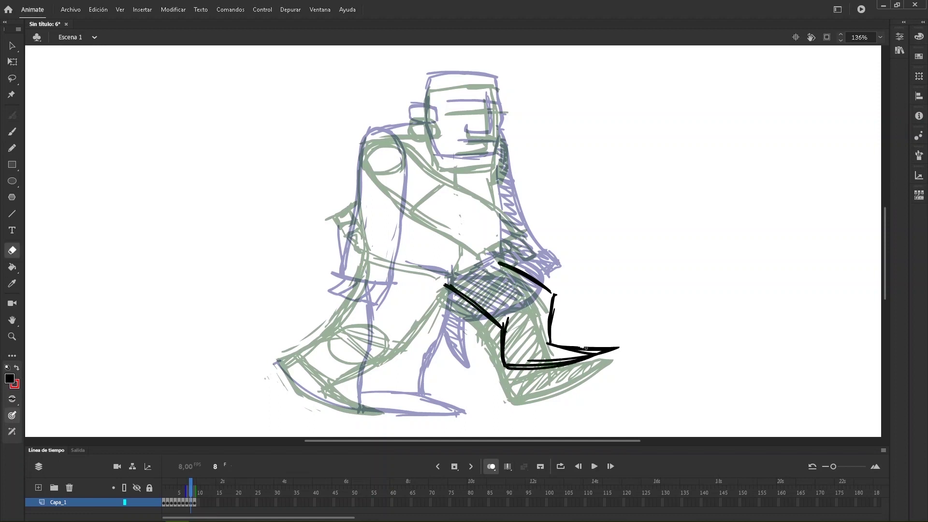
{"action": "key", "text": "b"}
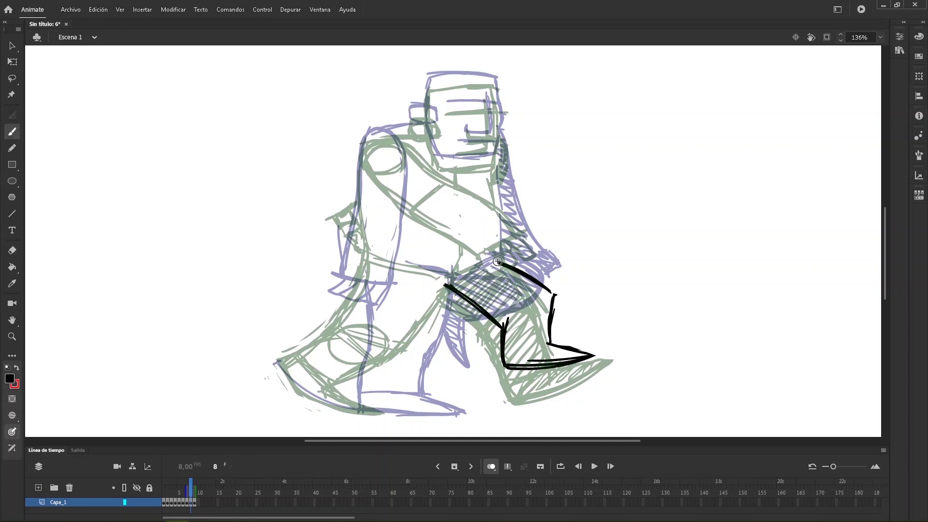
{"action": "mouse_move", "coordinate": [506, 323]}
{"action": "left_mouse_down"}
{"action": "mouse_move", "coordinate": [500, 369]}
{"action": "mouse_move", "coordinate": [564, 349]}
{"action": "left_mouse_up"}
Draw the near leg of frame 8 trailing back, with foot arc marks, both leg contours and the heel lifting.
{"action": "mouse_move", "coordinate": [362, 406]}
{"action": "left_mouse_down"}
{"action": "mouse_move", "coordinate": [361, 414]}
{"action": "mouse_move", "coordinate": [305, 394]}
{"action": "mouse_move", "coordinate": [273, 360]}
{"action": "left_mouse_up"}
{"action": "mouse_move", "coordinate": [368, 255]}
{"action": "left_mouse_down"}
{"action": "mouse_move", "coordinate": [360, 331]}
{"action": "mouse_move", "coordinate": [304, 395]}
{"action": "left_mouse_up"}
{"action": "left_click_drag", "start_coordinate": [416, 351], "coordinate": [453, 271]}
{"action": "left_click_drag", "start_coordinate": [457, 274], "coordinate": [415, 357]}
{"action": "left_click_drag", "start_coordinate": [442, 311], "coordinate": [453, 272]}
{"action": "left_click_drag", "start_coordinate": [383, 411], "coordinate": [386, 413]}
{"action": "left_click_drag", "start_coordinate": [457, 410], "coordinate": [456, 414]}
{"action": "left_click_drag", "start_coordinate": [305, 395], "coordinate": [422, 415]}
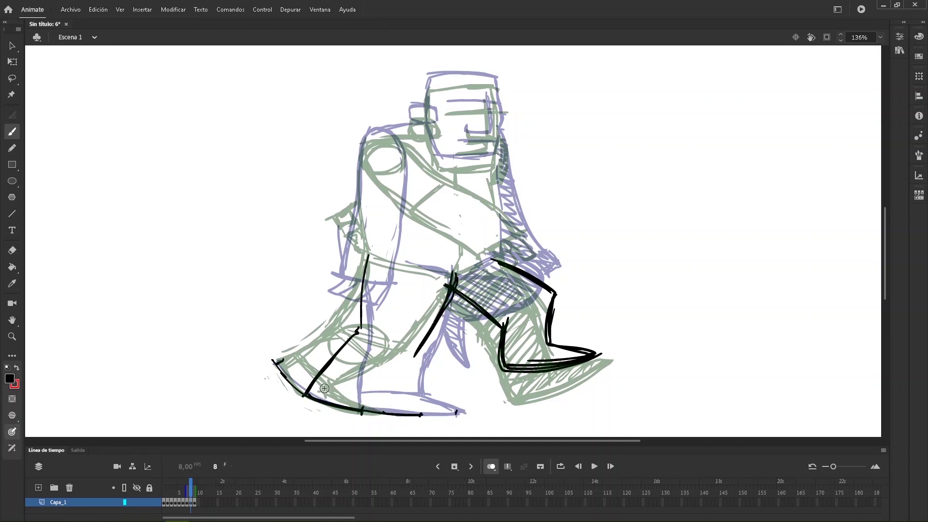
{"action": "mouse_move", "coordinate": [372, 393]}
{"action": "left_mouse_down"}
{"action": "mouse_move", "coordinate": [414, 355]}
{"action": "mouse_move", "coordinate": [405, 358]}
{"action": "mouse_move", "coordinate": [421, 415]}
{"action": "left_mouse_up"}
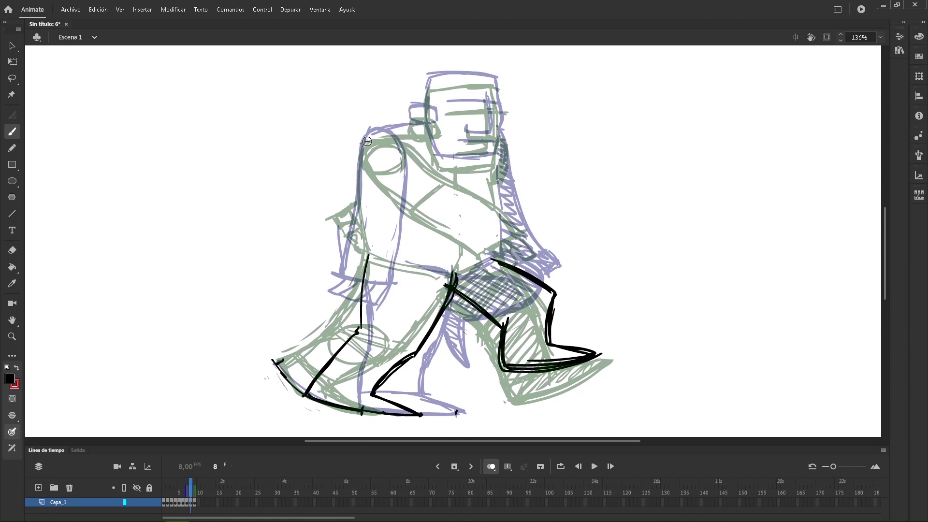
Draw frame 8's head with the ear, shoulder line, brow, nose and mouth.
{"action": "left_click_drag", "start_coordinate": [409, 131], "coordinate": [431, 129]}
{"action": "mouse_move", "coordinate": [411, 112]}
{"action": "left_mouse_down"}
{"action": "mouse_move", "coordinate": [413, 131]}
{"action": "mouse_move", "coordinate": [429, 113]}
{"action": "mouse_move", "coordinate": [426, 91]}
{"action": "mouse_move", "coordinate": [467, 79]}
{"action": "mouse_move", "coordinate": [499, 111]}
{"action": "mouse_move", "coordinate": [499, 130]}
{"action": "left_mouse_up"}
{"action": "mouse_move", "coordinate": [428, 125]}
{"action": "left_mouse_down"}
{"action": "mouse_move", "coordinate": [446, 163]}
{"action": "mouse_move", "coordinate": [491, 160]}
{"action": "mouse_move", "coordinate": [503, 107]}
{"action": "left_mouse_up"}
{"action": "left_click_drag", "start_coordinate": [486, 103], "coordinate": [491, 137]}
{"action": "mouse_move", "coordinate": [491, 135]}
{"action": "left_mouse_down"}
{"action": "mouse_move", "coordinate": [465, 129]}
{"action": "mouse_move", "coordinate": [486, 148]}
{"action": "left_mouse_up"}
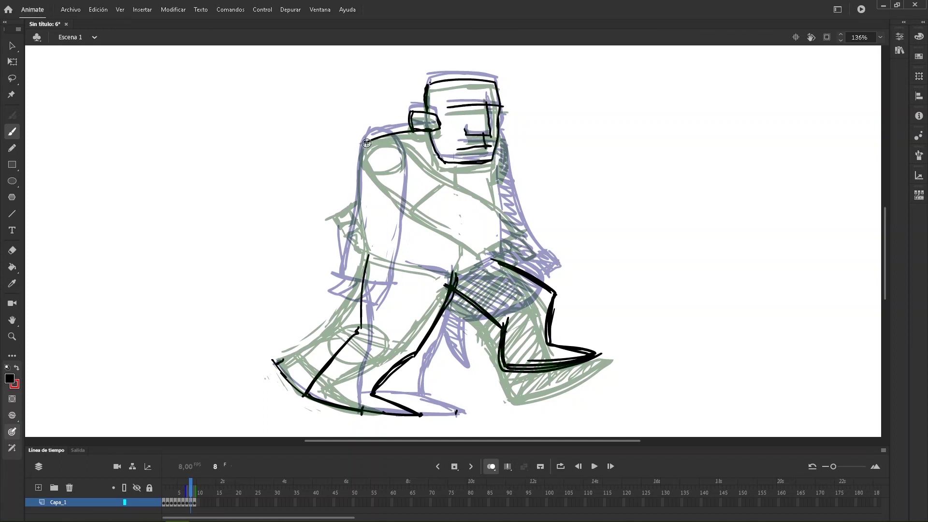
Draw frame 8's back and chest contours and the near arm hanging down across the body with its fingers at the waist.
{"action": "left_click_drag", "start_coordinate": [366, 240], "coordinate": [363, 141]}
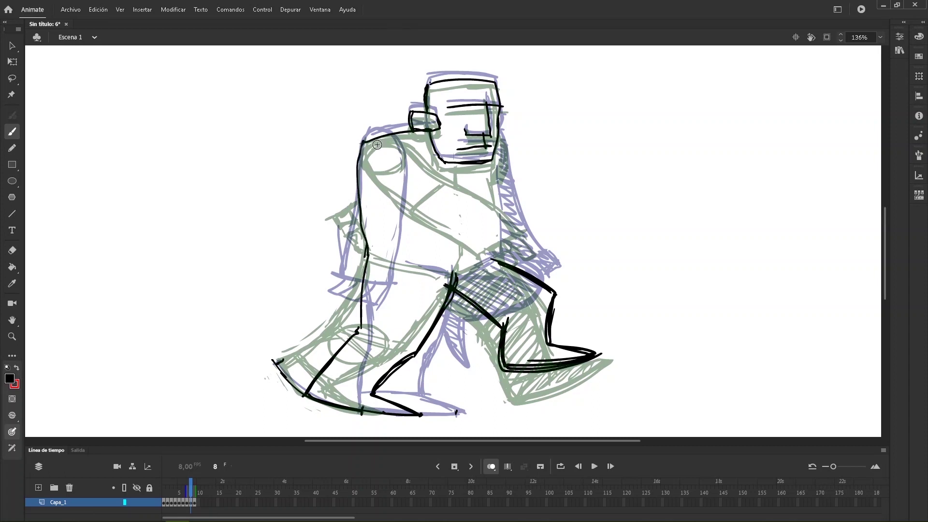
{"action": "left_click_drag", "start_coordinate": [466, 267], "coordinate": [410, 283]}
{"action": "mouse_move", "coordinate": [362, 141]}
{"action": "left_mouse_down"}
{"action": "mouse_move", "coordinate": [394, 141]}
{"action": "mouse_move", "coordinate": [384, 144]}
{"action": "mouse_move", "coordinate": [408, 160]}
{"action": "mouse_move", "coordinate": [463, 268]}
{"action": "left_mouse_up"}
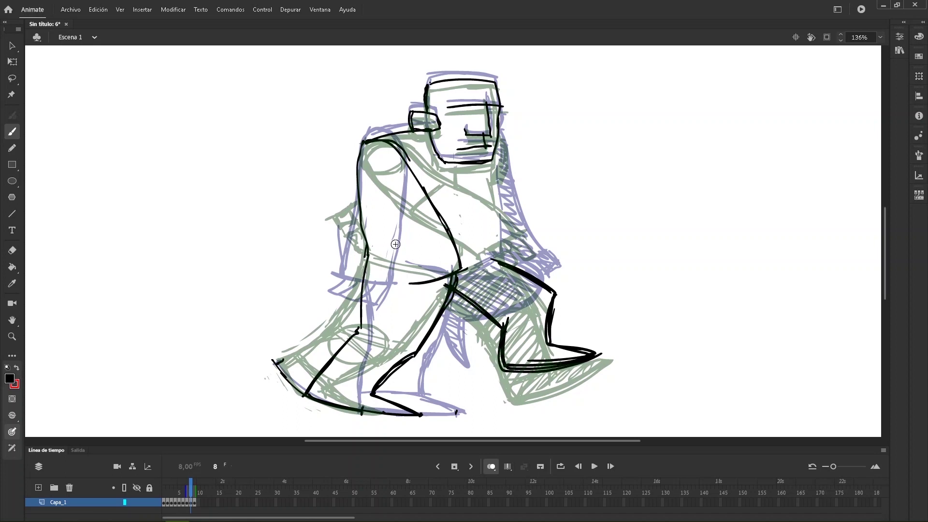
{"action": "left_click_drag", "start_coordinate": [361, 149], "coordinate": [410, 283]}
{"action": "mouse_move", "coordinate": [393, 231]}
{"action": "left_mouse_down"}
{"action": "mouse_move", "coordinate": [411, 282]}
{"action": "mouse_move", "coordinate": [441, 295]}
{"action": "mouse_move", "coordinate": [405, 274]}
{"action": "mouse_move", "coordinate": [389, 221]}
{"action": "left_mouse_up"}
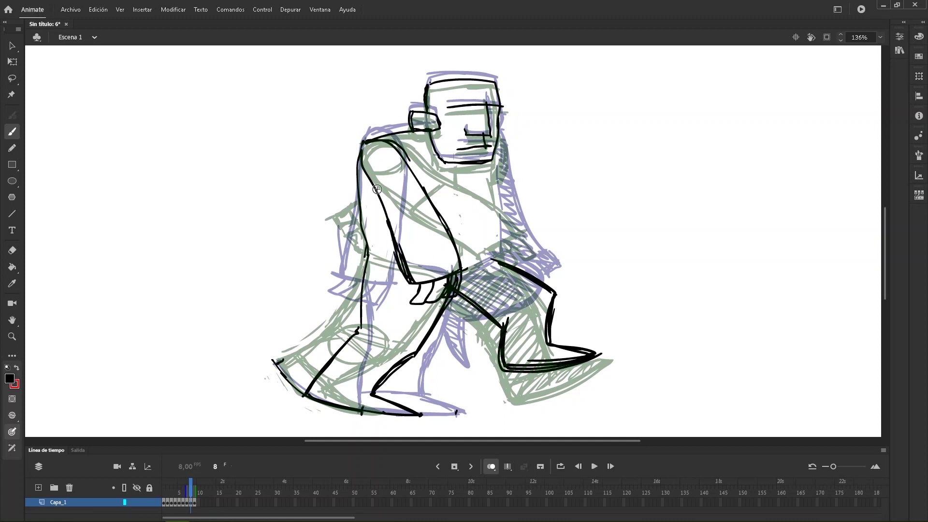
{"action": "left_click_drag", "start_coordinate": [496, 143], "coordinate": [500, 262]}
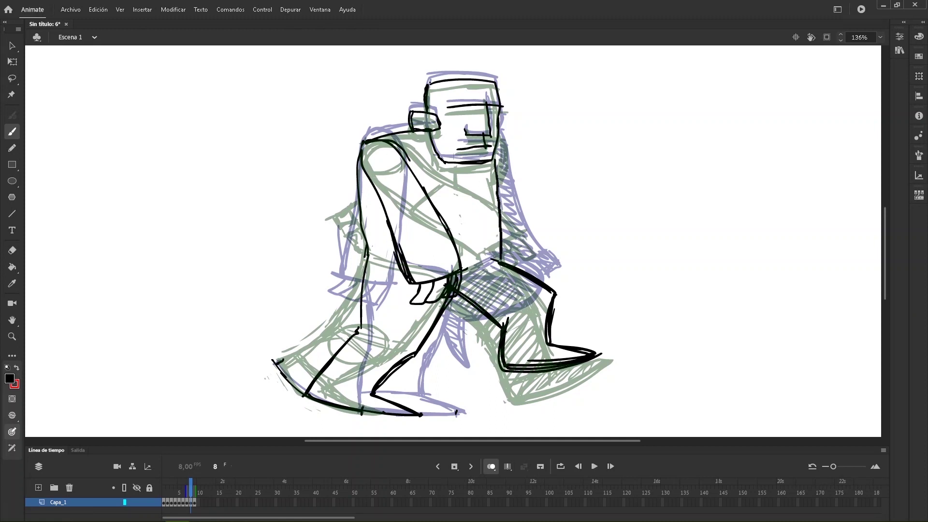
Add the sliver of far arm below frame 8's head and hatch it together with the far shoe, shin and thigh.
{"action": "mouse_move", "coordinate": [500, 167]}
{"action": "left_mouse_down"}
{"action": "mouse_move", "coordinate": [504, 184]}
{"action": "mouse_move", "coordinate": [501, 145]}
{"action": "mouse_move", "coordinate": [494, 192]}
{"action": "left_mouse_up"}
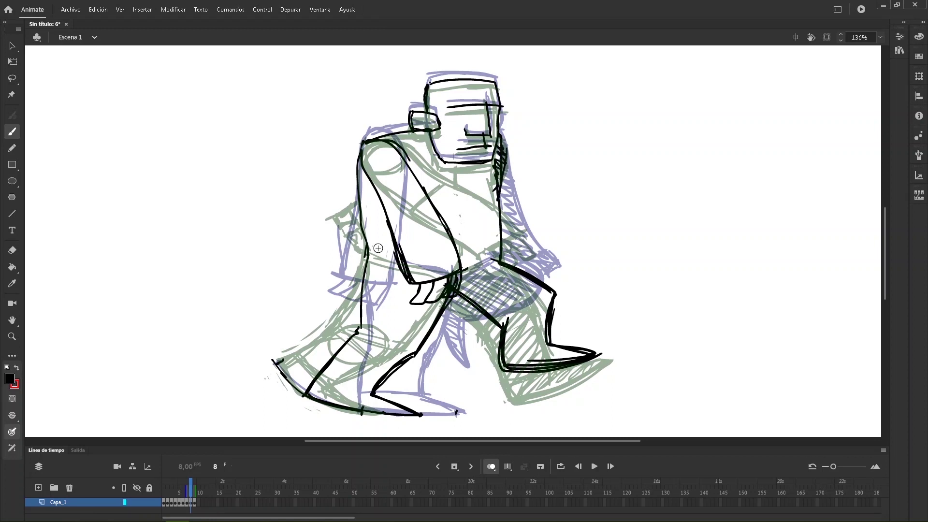
{"action": "left_click_drag", "start_coordinate": [563, 348], "coordinate": [583, 358]}
{"action": "mouse_move", "coordinate": [546, 346]}
{"action": "left_mouse_down"}
{"action": "mouse_move", "coordinate": [569, 361]}
{"action": "mouse_move", "coordinate": [556, 362]}
{"action": "left_mouse_up"}
{"action": "mouse_move", "coordinate": [505, 349]}
{"action": "left_mouse_down"}
{"action": "mouse_move", "coordinate": [539, 369]}
{"action": "mouse_move", "coordinate": [520, 370]}
{"action": "left_mouse_up"}
{"action": "mouse_move", "coordinate": [506, 336]}
{"action": "left_mouse_down"}
{"action": "mouse_move", "coordinate": [543, 356]}
{"action": "mouse_move", "coordinate": [548, 346]}
{"action": "left_mouse_up"}
{"action": "left_click_drag", "start_coordinate": [508, 319], "coordinate": [546, 337]}
{"action": "left_click_drag", "start_coordinate": [500, 264], "coordinate": [553, 286]}
{"action": "mouse_move", "coordinate": [485, 264]}
{"action": "left_mouse_down"}
{"action": "mouse_move", "coordinate": [506, 283]}
{"action": "mouse_move", "coordinate": [549, 307]}
{"action": "left_mouse_up"}
{"action": "mouse_move", "coordinate": [465, 290]}
{"action": "left_mouse_down"}
{"action": "mouse_move", "coordinate": [542, 329]}
{"action": "mouse_move", "coordinate": [521, 331]}
{"action": "left_mouse_up"}
{"action": "mouse_move", "coordinate": [451, 281]}
{"action": "left_mouse_down"}
{"action": "mouse_move", "coordinate": [525, 322]}
{"action": "mouse_move", "coordinate": [547, 321]}
{"action": "left_mouse_up"}
{"action": "left_click_drag", "start_coordinate": [462, 276], "coordinate": [489, 266]}
{"action": "mouse_move", "coordinate": [466, 279]}
{"action": "left_mouse_down"}
{"action": "mouse_move", "coordinate": [496, 293]}
{"action": "mouse_move", "coordinate": [492, 259]}
{"action": "left_mouse_up"}
Turn off onion skinning, scrub through the frames, and preview frames 1 to 8 in looped playback.
{"action": "left_click", "coordinate": [491, 466]}
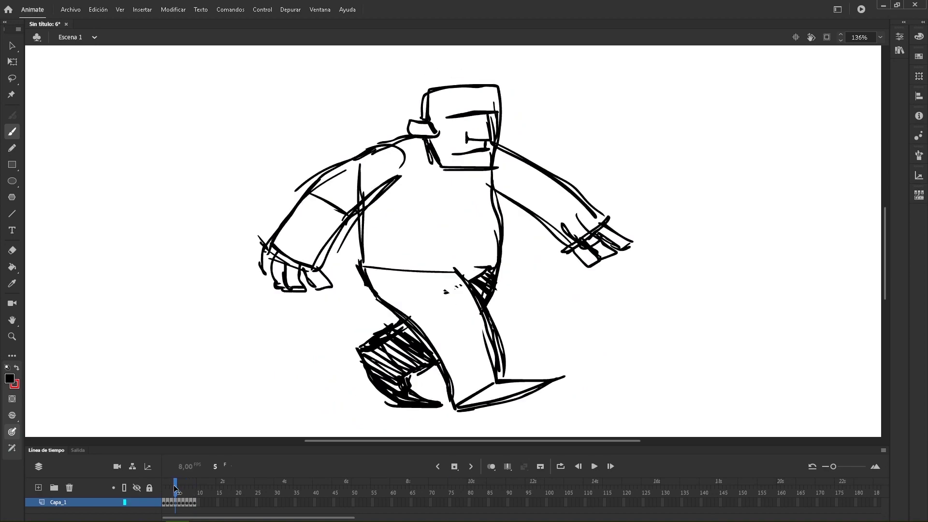
{"action": "mouse_move", "coordinate": [193, 490]}
{"action": "left_mouse_down"}
{"action": "mouse_move", "coordinate": [176, 490]}
{"action": "mouse_move", "coordinate": [209, 489]}
{"action": "mouse_move", "coordinate": [153, 479]}
{"action": "left_mouse_up"}
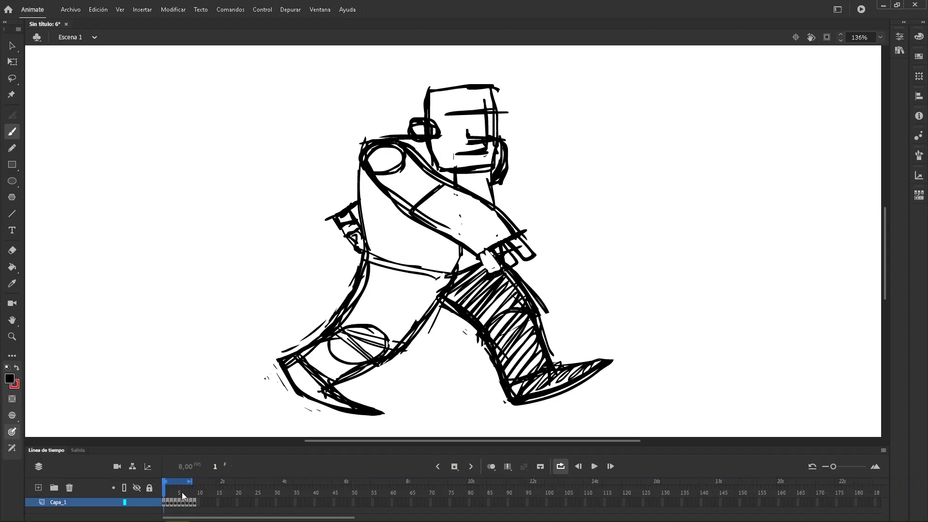
{"action": "left_click", "coordinate": [595, 467]}
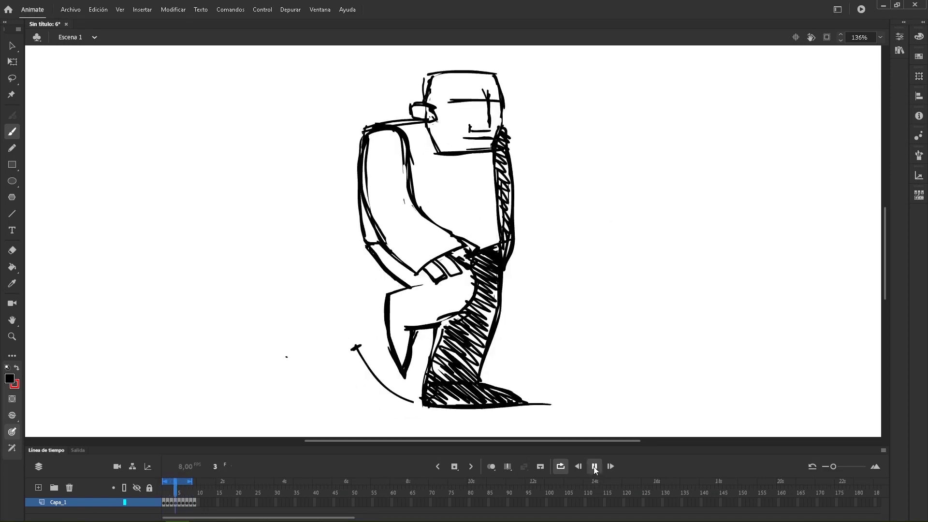
{"action": "left_click", "coordinate": [594, 467]}
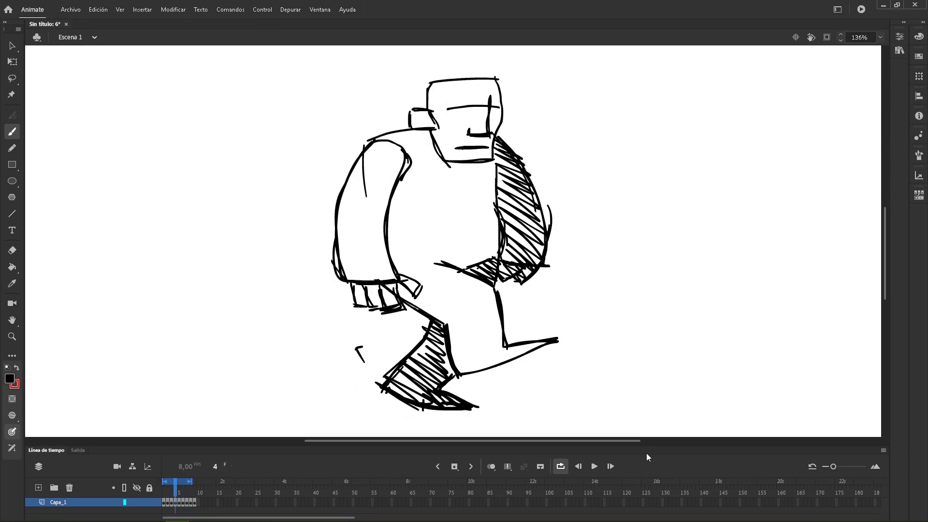
Set the document frame rate to 12 FPS and play the walk cycle in a loop to check the new speed.
{"action": "left_click", "coordinate": [899, 38]}
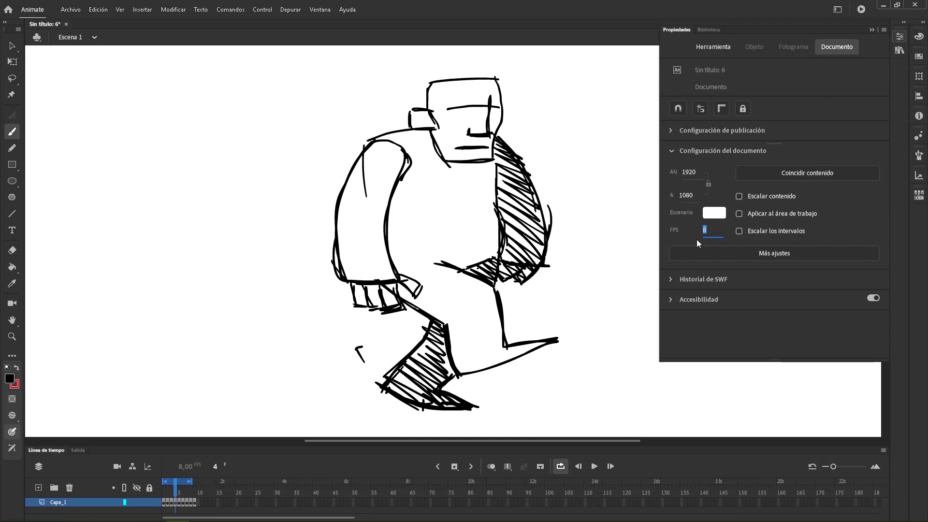
{"action": "type", "text": "12"}
{"action": "key", "text": "Return"}
{"action": "left_click", "coordinate": [900, 37]}
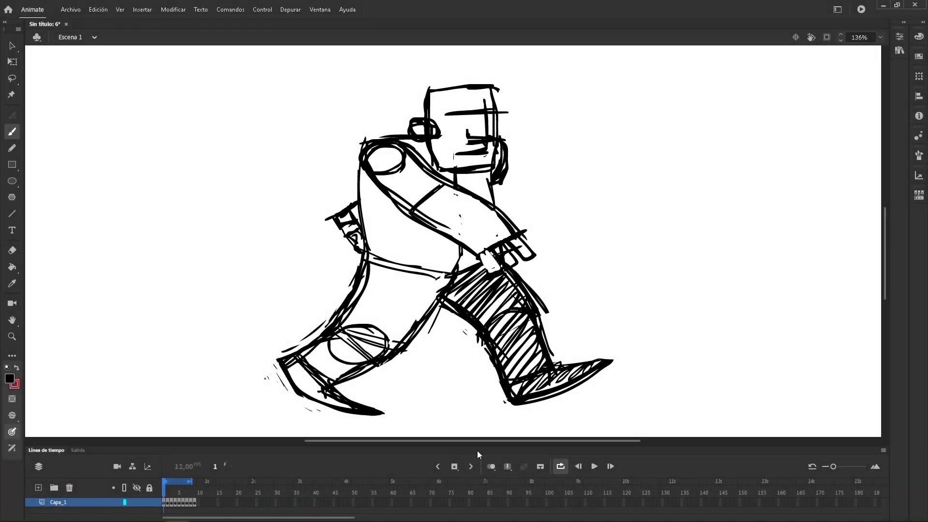
{"action": "left_click", "coordinate": [595, 467]}
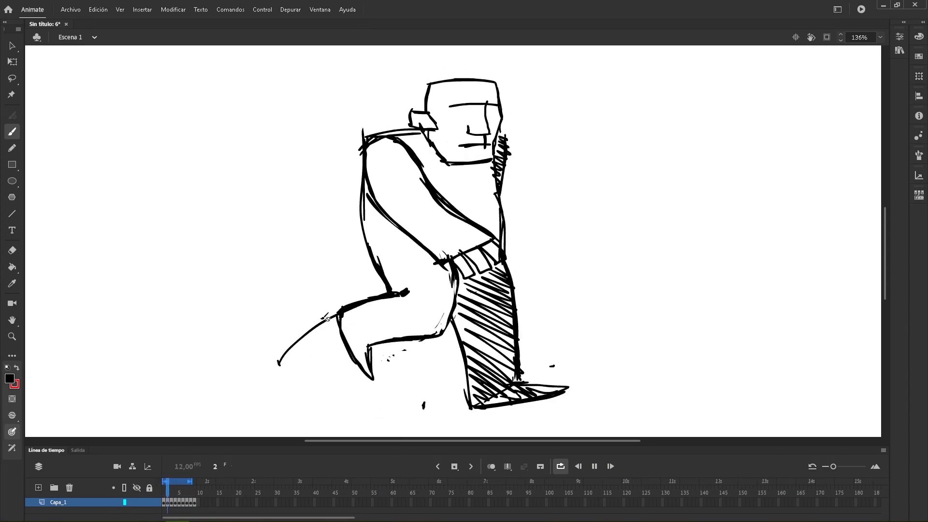
{"action": "left_click", "coordinate": [594, 467]}
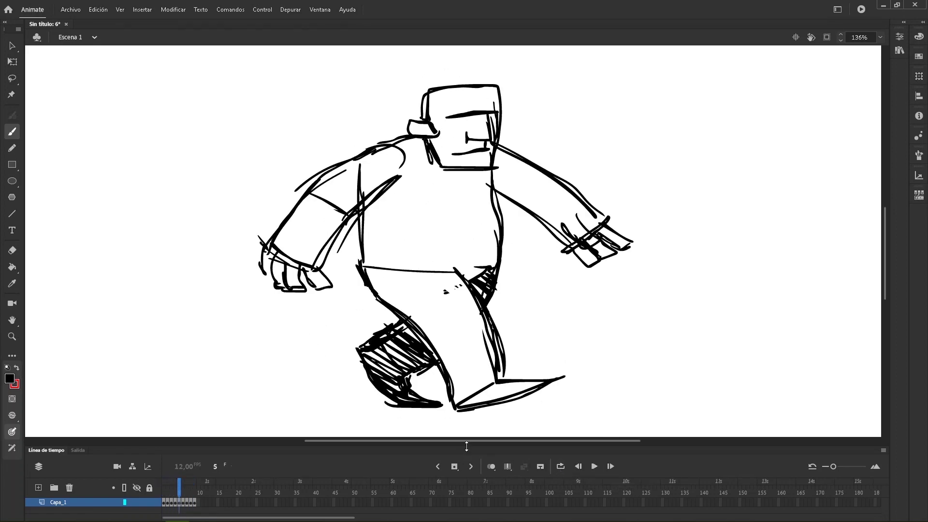
Enlarge the timeline, add a layer above Capa_1, and convert its frames 1 to 9 into blank keyframes.
{"action": "left_click_drag", "start_coordinate": [467, 445], "coordinate": [467, 407]}
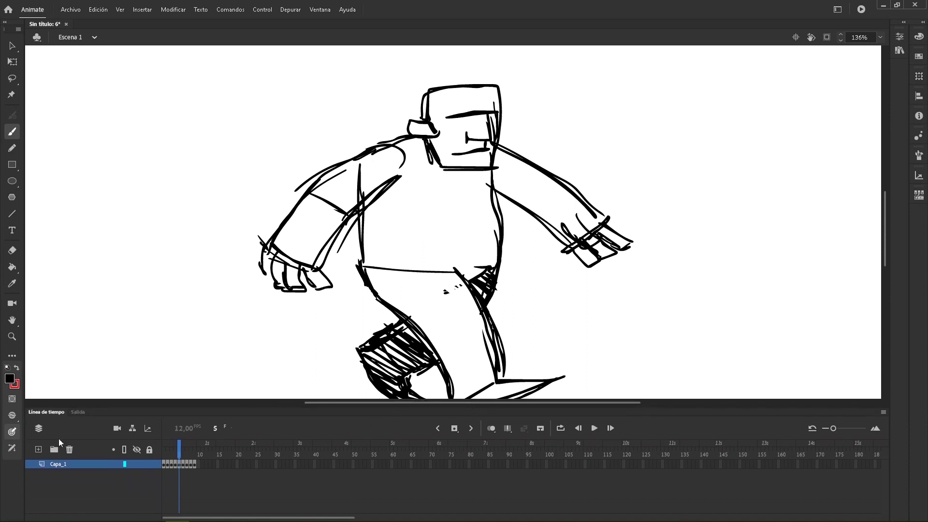
{"action": "left_click", "coordinate": [38, 450]}
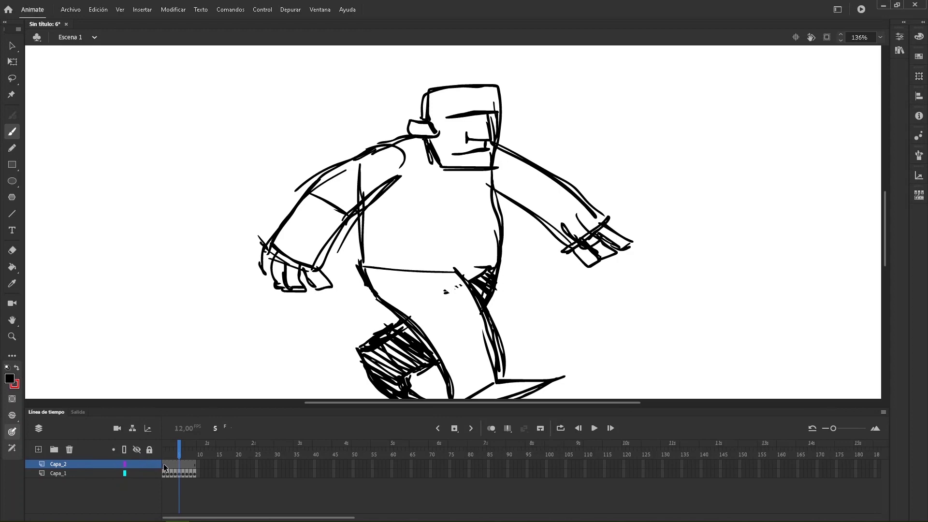
{"action": "left_click_drag", "start_coordinate": [181, 449], "coordinate": [165, 447]}
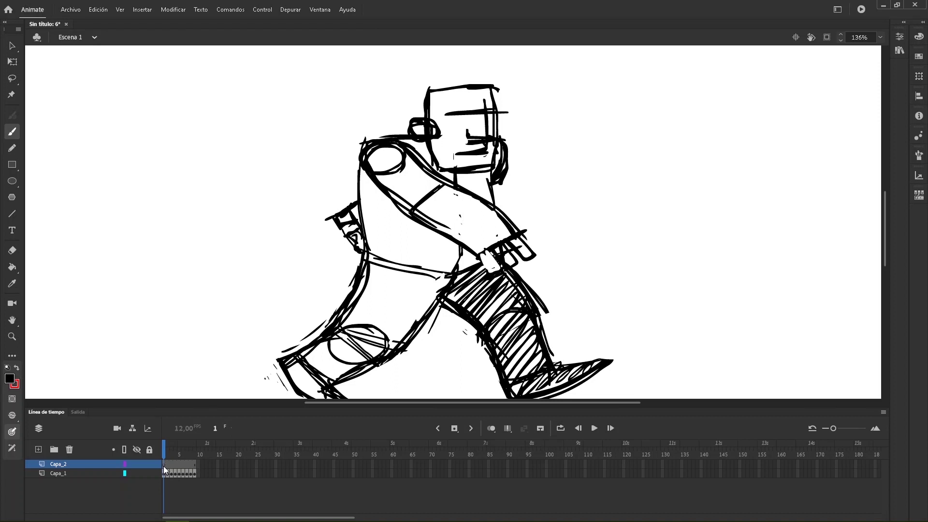
{"action": "left_click_drag", "start_coordinate": [164, 467], "coordinate": [196, 472]}
{"action": "left_click", "coordinate": [60, 466]}
{"action": "key", "text": "shift+period"}
{"action": "left_click_drag", "start_coordinate": [196, 448], "coordinate": [164, 483]}
{"action": "mouse_move", "coordinate": [165, 449]}
{"action": "left_mouse_down"}
{"action": "mouse_move", "coordinate": [200, 450]}
{"action": "mouse_move", "coordinate": [163, 452]}
{"action": "left_mouse_up"}
Fade all the sketch frames on Capa_1 with an Alfa color effect of 15%.
{"action": "left_click", "coordinate": [57, 473]}
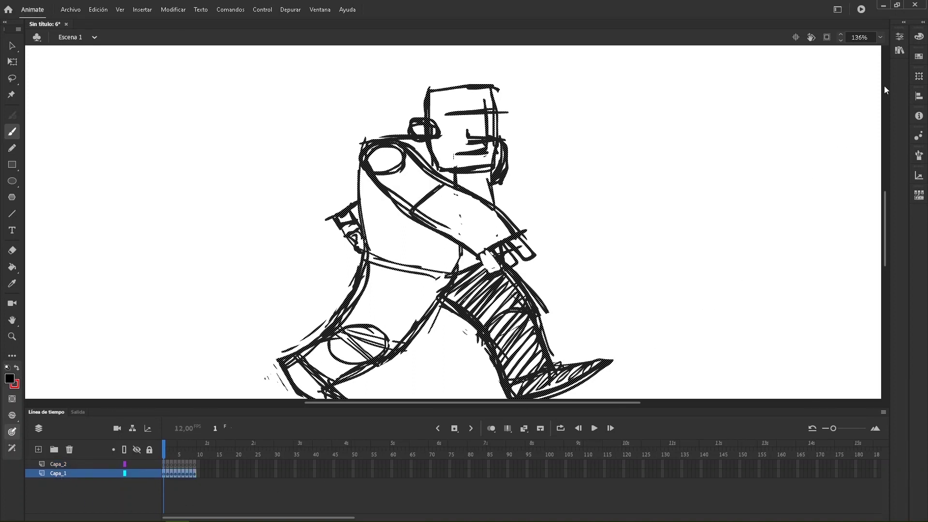
{"action": "left_click", "coordinate": [900, 36]}
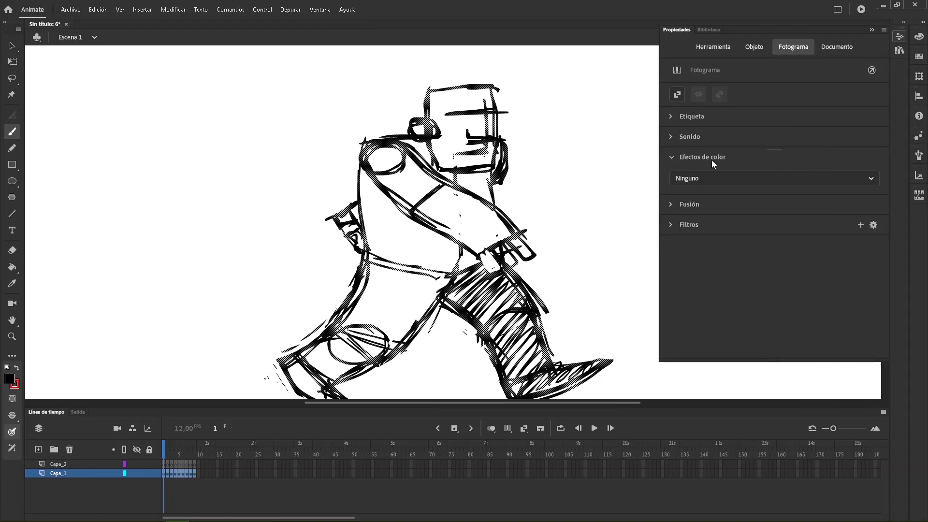
{"action": "left_click", "coordinate": [715, 178]}
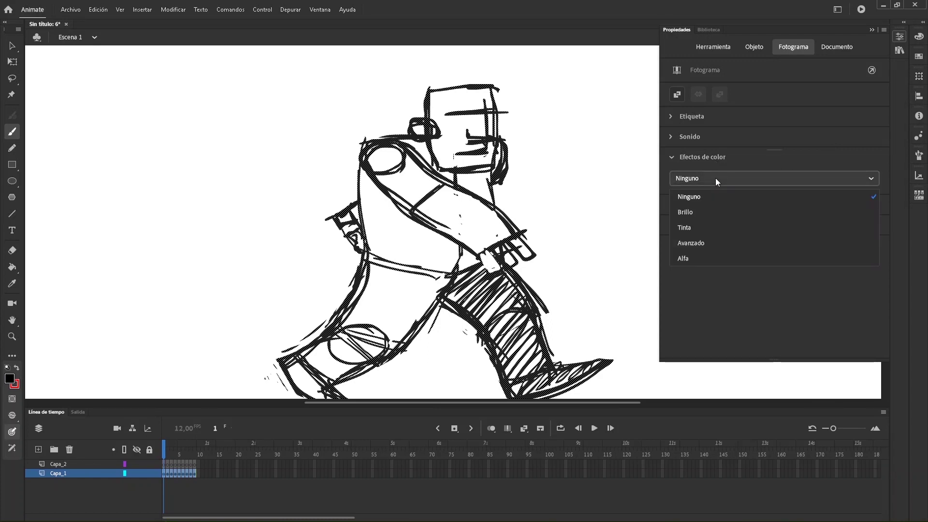
{"action": "left_click", "coordinate": [686, 258]}
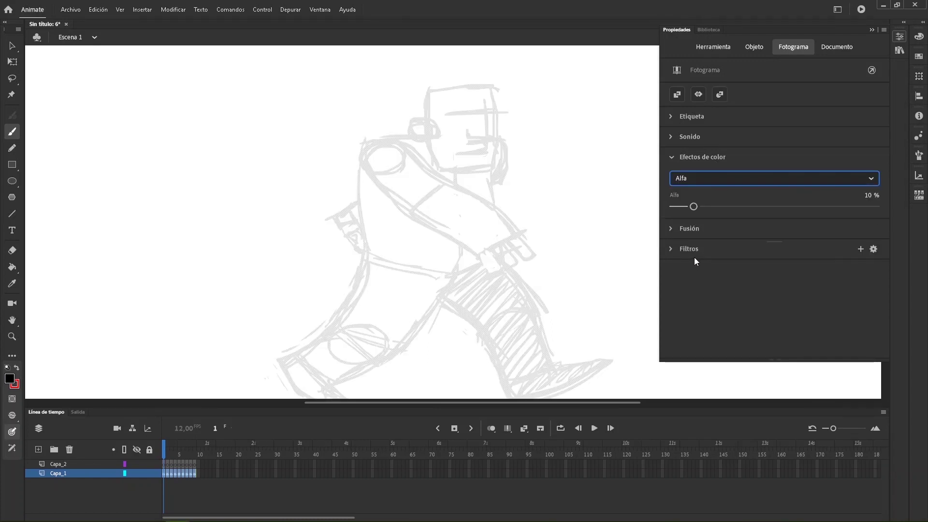
{"action": "left_click_drag", "start_coordinate": [693, 207], "coordinate": [704, 206]}
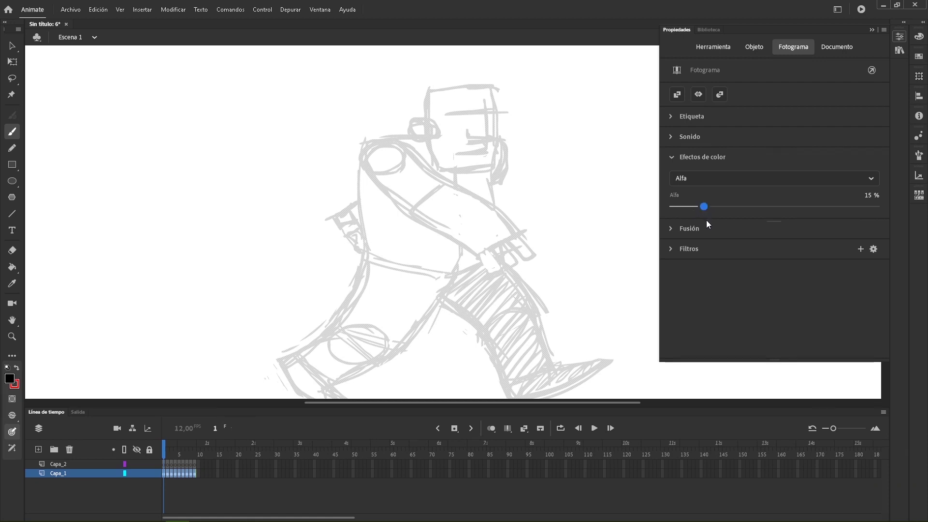
{"action": "left_click", "coordinate": [197, 495]}
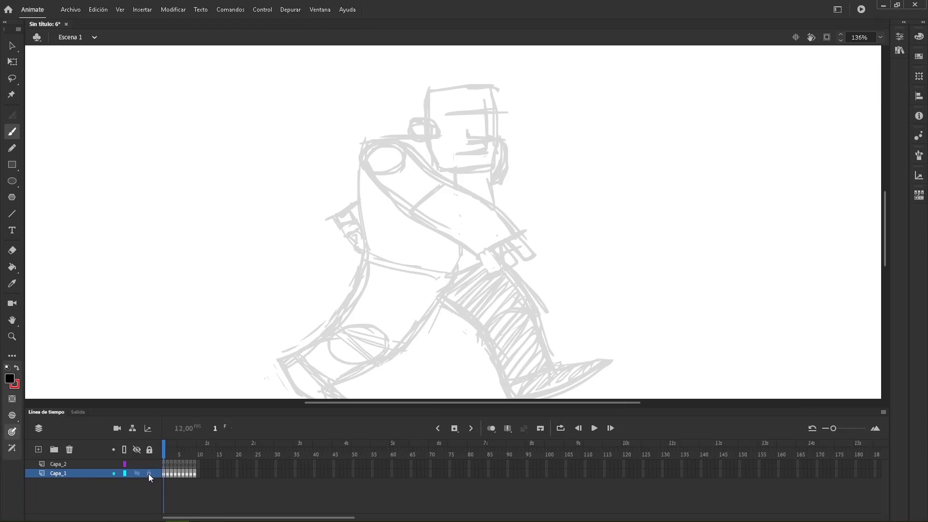
Lock Capa_1 and make Capa_2 active at frame 1 with the Brush tool ready for inking.
{"action": "left_click", "coordinate": [77, 463]}
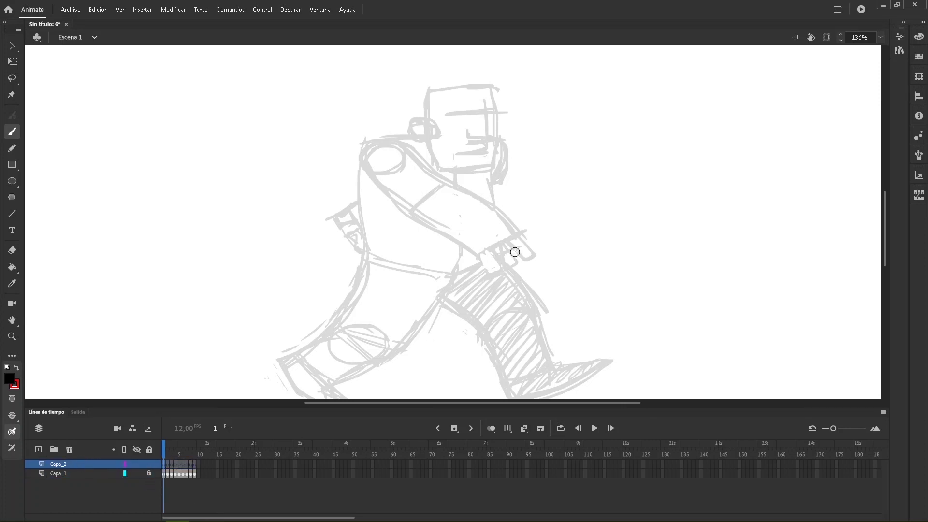
{"action": "key", "text": "n"}
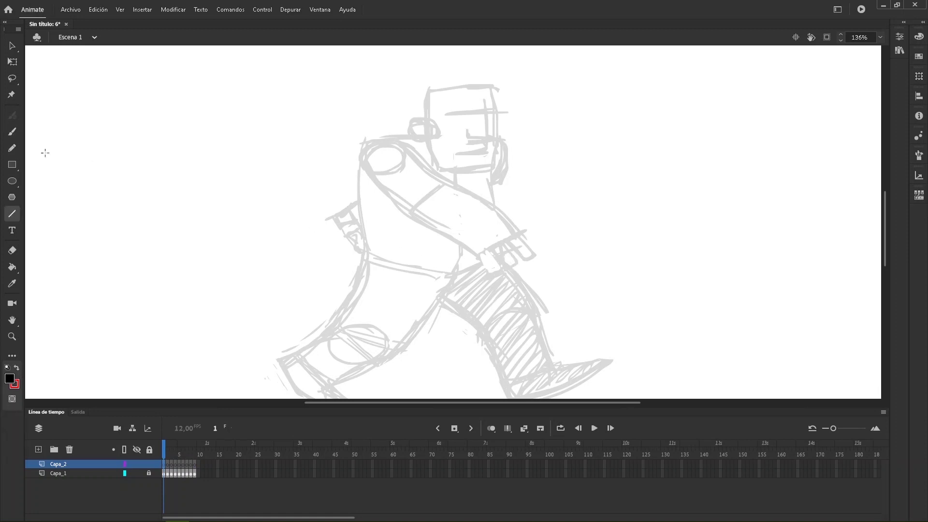
{"action": "left_click", "coordinate": [16, 132]}
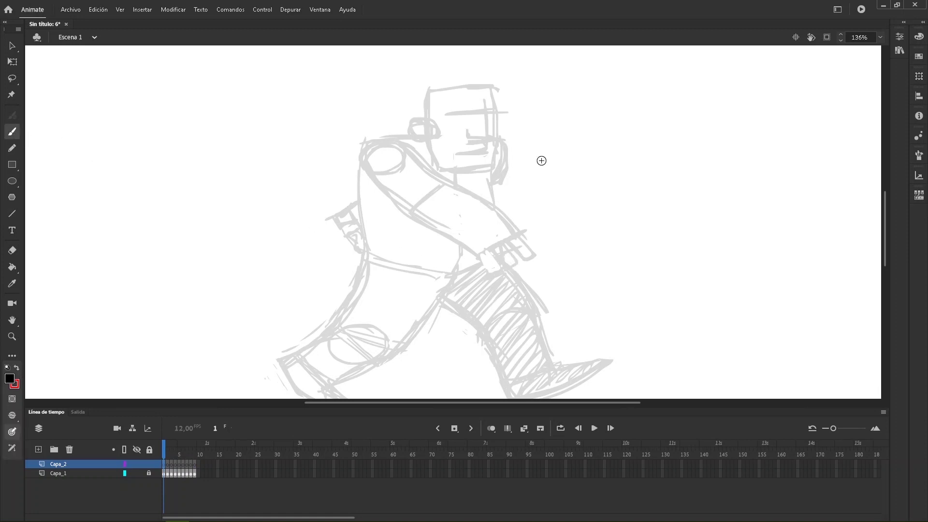
{"action": "left_click_drag", "start_coordinate": [475, 292], "coordinate": [493, 280]}
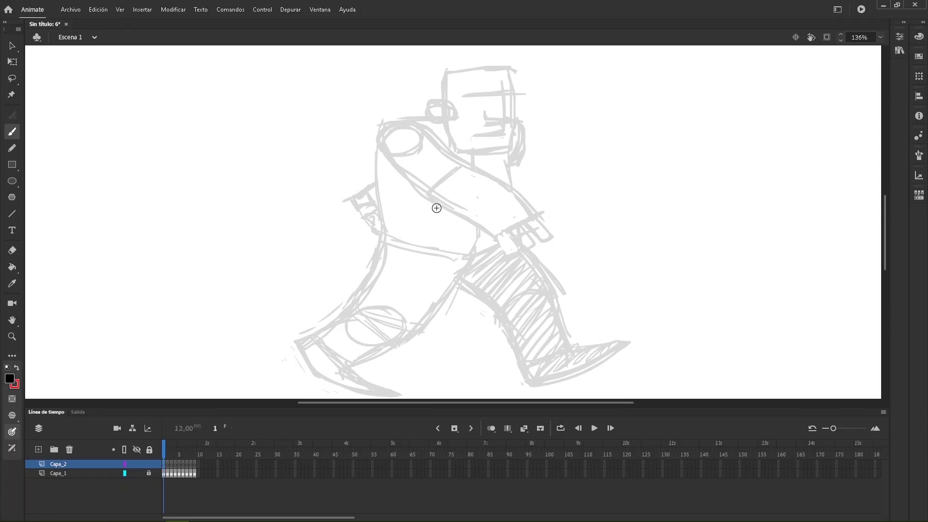
Ink frame 1's near arm on Capa_2 with a knuckled glove, sleeve folds and shoulder patch, plus the jacket's hem and back.
{"action": "mouse_move", "coordinate": [435, 208]}
{"action": "left_mouse_down"}
{"action": "mouse_move", "coordinate": [453, 185]}
{"action": "mouse_move", "coordinate": [493, 169]}
{"action": "mouse_move", "coordinate": [532, 192]}
{"action": "mouse_move", "coordinate": [544, 215]}
{"action": "mouse_move", "coordinate": [498, 236]}
{"action": "mouse_move", "coordinate": [550, 223]}
{"action": "mouse_move", "coordinate": [557, 234]}
{"action": "mouse_move", "coordinate": [546, 242]}
{"action": "mouse_move", "coordinate": [529, 229]}
{"action": "mouse_move", "coordinate": [530, 249]}
{"action": "mouse_move", "coordinate": [512, 239]}
{"action": "mouse_move", "coordinate": [515, 254]}
{"action": "mouse_move", "coordinate": [506, 257]}
{"action": "mouse_move", "coordinate": [435, 209]}
{"action": "left_mouse_up"}
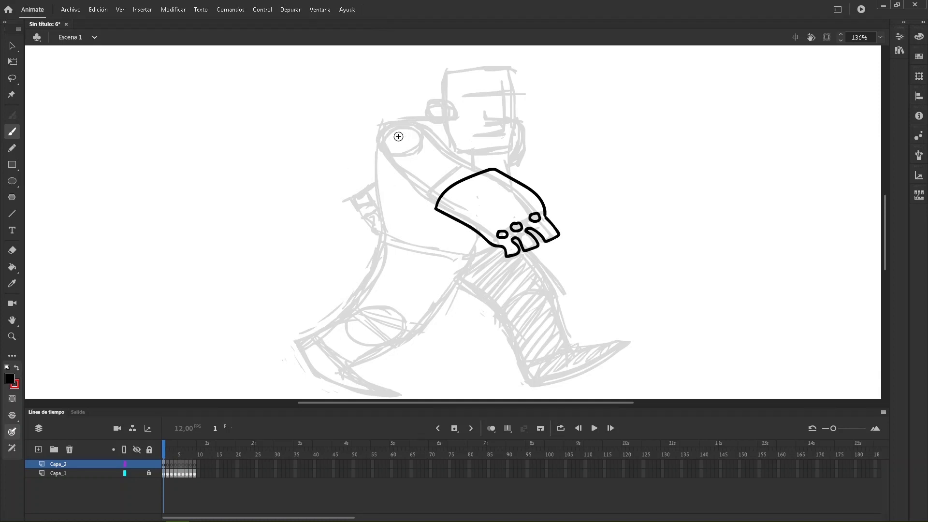
{"action": "mouse_move", "coordinate": [397, 135]}
{"action": "left_mouse_down"}
{"action": "mouse_move", "coordinate": [392, 143]}
{"action": "mouse_move", "coordinate": [418, 126]}
{"action": "mouse_move", "coordinate": [461, 167]}
{"action": "mouse_move", "coordinate": [485, 171]}
{"action": "left_mouse_up"}
{"action": "mouse_move", "coordinate": [437, 207]}
{"action": "left_mouse_down"}
{"action": "mouse_move", "coordinate": [382, 149]}
{"action": "mouse_move", "coordinate": [400, 174]}
{"action": "left_mouse_up"}
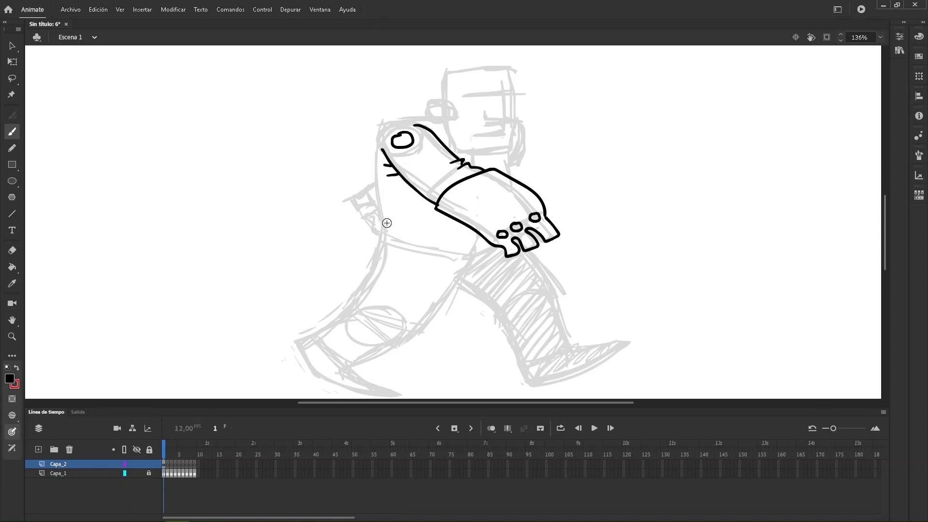
{"action": "left_click_drag", "start_coordinate": [377, 216], "coordinate": [461, 222]}
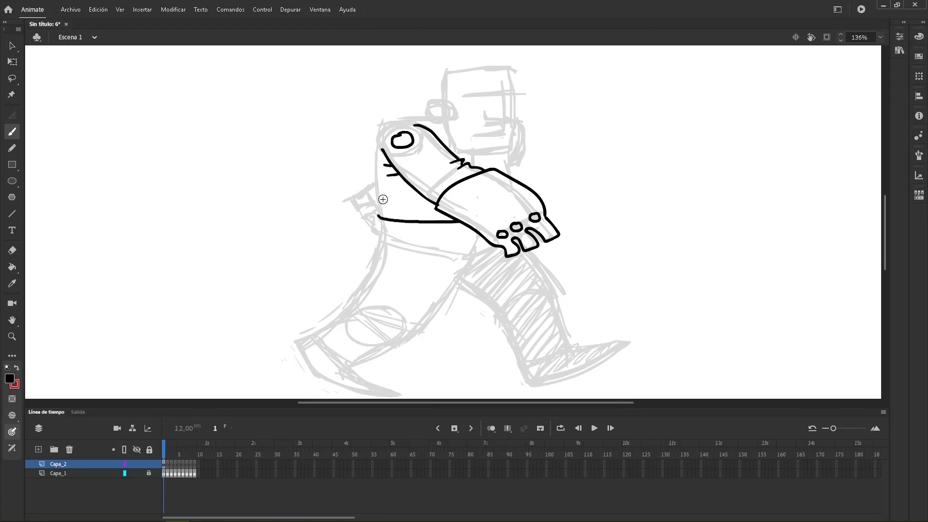
{"action": "mouse_move", "coordinate": [377, 218]}
{"action": "left_mouse_down"}
{"action": "mouse_move", "coordinate": [374, 156]}
{"action": "mouse_move", "coordinate": [392, 129]}
{"action": "mouse_move", "coordinate": [430, 119]}
{"action": "left_mouse_up"}
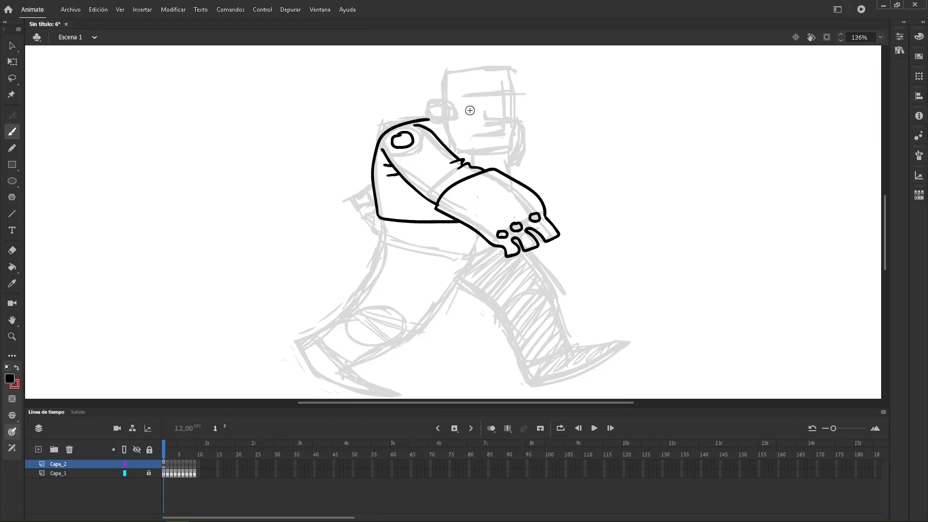
Ink frame 1's head on Capa_2 with a cylindrical ear piece, rounded top, wraparound goggles and a jaw mask with an oval filter.
{"action": "mouse_move", "coordinate": [429, 105]}
{"action": "left_mouse_down"}
{"action": "mouse_move", "coordinate": [438, 117]}
{"action": "mouse_move", "coordinate": [430, 102]}
{"action": "mouse_move", "coordinate": [455, 104]}
{"action": "mouse_move", "coordinate": [438, 121]}
{"action": "mouse_move", "coordinate": [439, 83]}
{"action": "mouse_move", "coordinate": [463, 70]}
{"action": "mouse_move", "coordinate": [501, 67]}
{"action": "mouse_move", "coordinate": [516, 84]}
{"action": "left_mouse_up"}
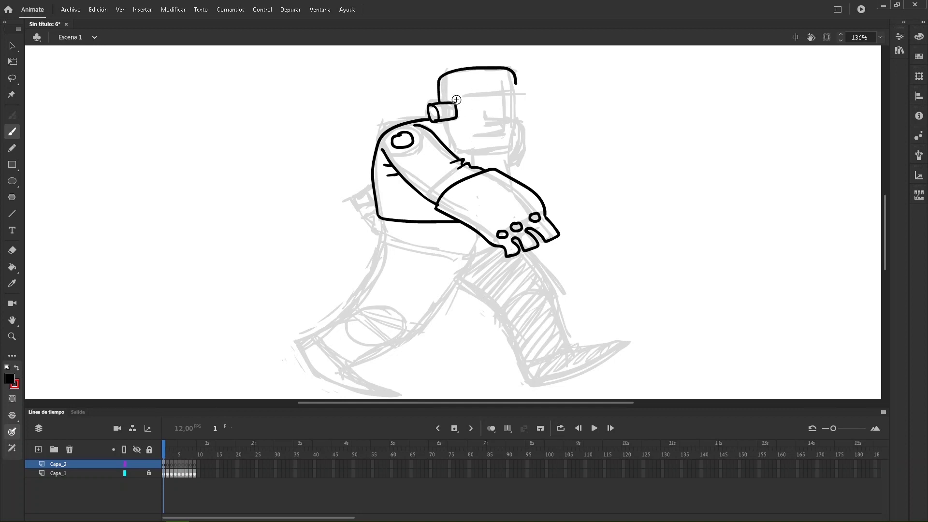
{"action": "mouse_move", "coordinate": [452, 102]}
{"action": "left_mouse_down"}
{"action": "mouse_move", "coordinate": [453, 91]}
{"action": "mouse_move", "coordinate": [510, 83]}
{"action": "left_mouse_up"}
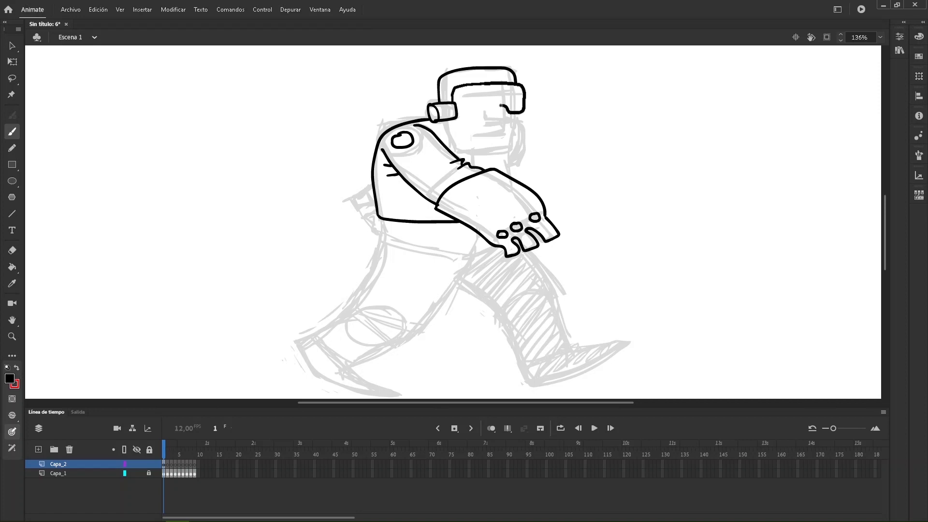
{"action": "left_click_drag", "start_coordinate": [492, 114], "coordinate": [457, 117]}
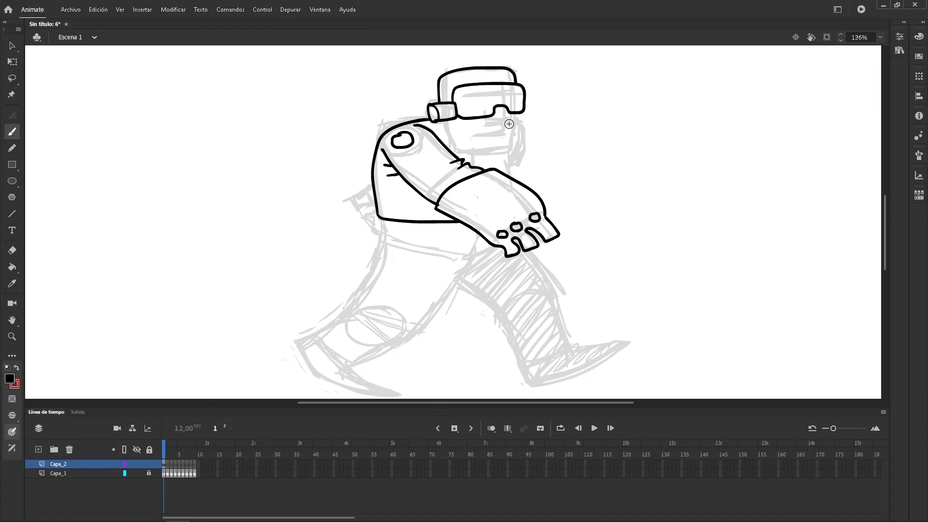
{"action": "mouse_move", "coordinate": [505, 134]}
{"action": "left_mouse_down"}
{"action": "mouse_move", "coordinate": [513, 123]}
{"action": "mouse_move", "coordinate": [510, 144]}
{"action": "mouse_move", "coordinate": [504, 131]}
{"action": "mouse_move", "coordinate": [525, 121]}
{"action": "mouse_move", "coordinate": [510, 153]}
{"action": "mouse_move", "coordinate": [459, 151]}
{"action": "mouse_move", "coordinate": [444, 125]}
{"action": "mouse_move", "coordinate": [487, 129]}
{"action": "mouse_move", "coordinate": [486, 147]}
{"action": "left_mouse_up"}
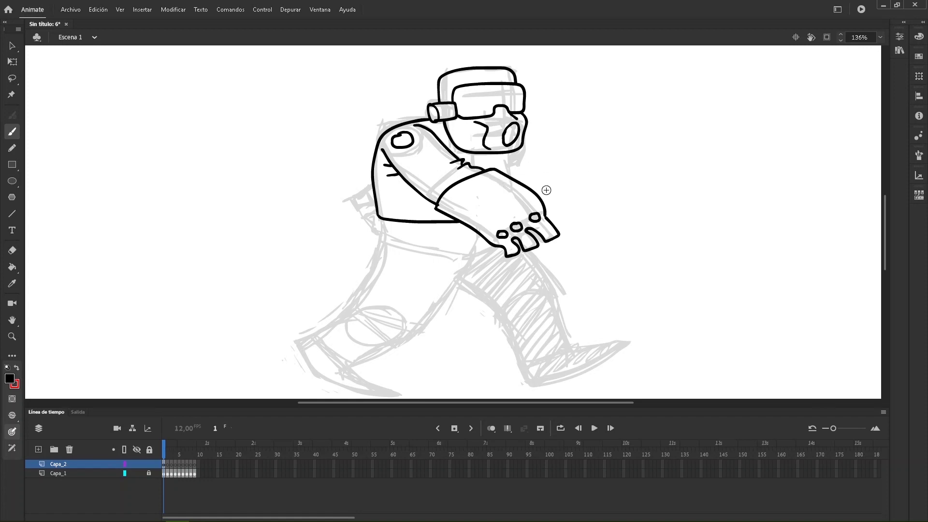
Ink frame 1's neck, belt with its dividing line, and both thighs on Capa_2, following the faded sketch.
{"action": "mouse_move", "coordinate": [524, 144]}
{"action": "left_mouse_down"}
{"action": "mouse_move", "coordinate": [511, 168]}
{"action": "mouse_move", "coordinate": [512, 156]}
{"action": "left_mouse_up"}
{"action": "mouse_move", "coordinate": [383, 220]}
{"action": "left_mouse_down"}
{"action": "mouse_move", "coordinate": [384, 233]}
{"action": "mouse_move", "coordinate": [414, 240]}
{"action": "mouse_move", "coordinate": [487, 240]}
{"action": "mouse_move", "coordinate": [452, 223]}
{"action": "left_mouse_up"}
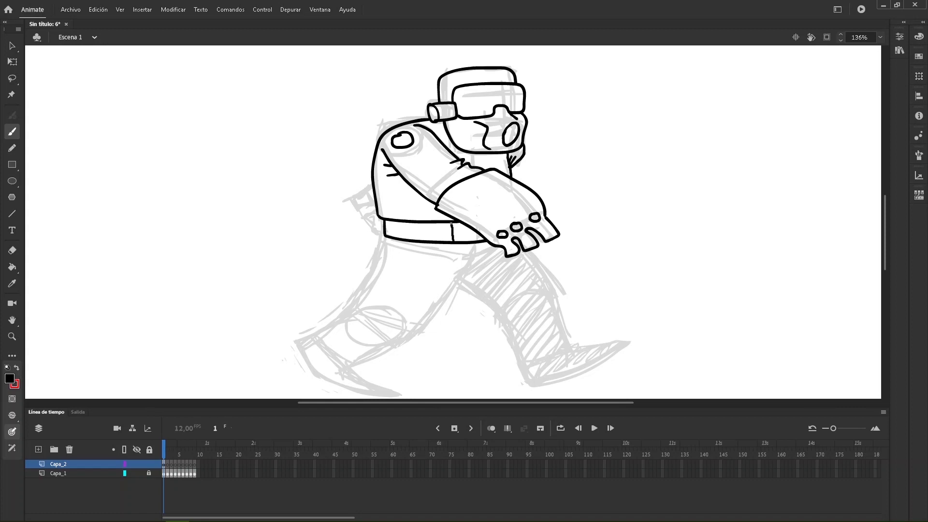
{"action": "mouse_move", "coordinate": [490, 260]}
{"action": "left_mouse_down"}
{"action": "mouse_move", "coordinate": [458, 278]}
{"action": "mouse_move", "coordinate": [498, 274]}
{"action": "left_mouse_up"}
{"action": "mouse_move", "coordinate": [380, 237]}
{"action": "left_mouse_down"}
{"action": "mouse_move", "coordinate": [358, 289]}
{"action": "mouse_move", "coordinate": [360, 319]}
{"action": "mouse_move", "coordinate": [408, 328]}
{"action": "mouse_move", "coordinate": [434, 316]}
{"action": "mouse_move", "coordinate": [458, 277]}
{"action": "mouse_move", "coordinate": [505, 324]}
{"action": "mouse_move", "coordinate": [554, 298]}
{"action": "mouse_move", "coordinate": [557, 287]}
{"action": "mouse_move", "coordinate": [531, 259]}
{"action": "left_mouse_up"}
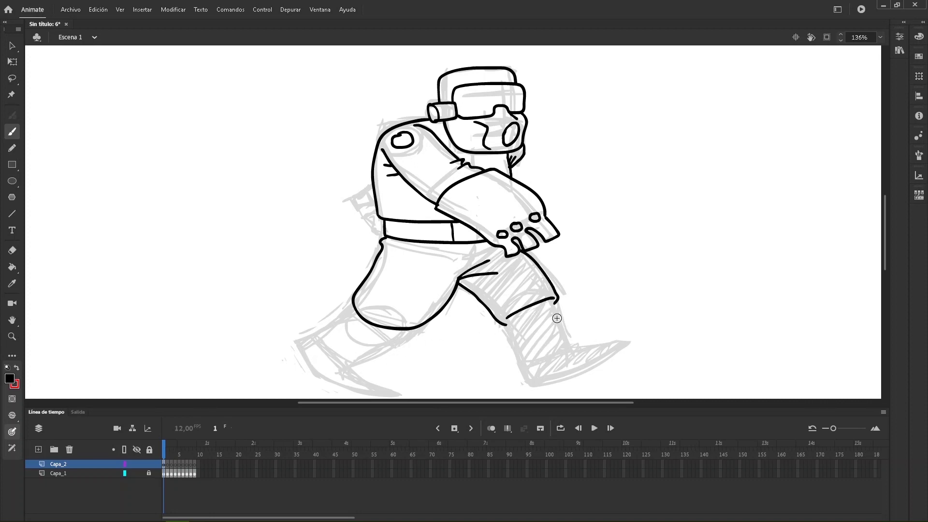
Ink frame 1's front boot on Capa_2 with a rounded toe and a separate heeled sole.
{"action": "left_click_drag", "start_coordinate": [553, 301], "coordinate": [561, 328]}
{"action": "left_click_drag", "start_coordinate": [621, 342], "coordinate": [622, 344]}
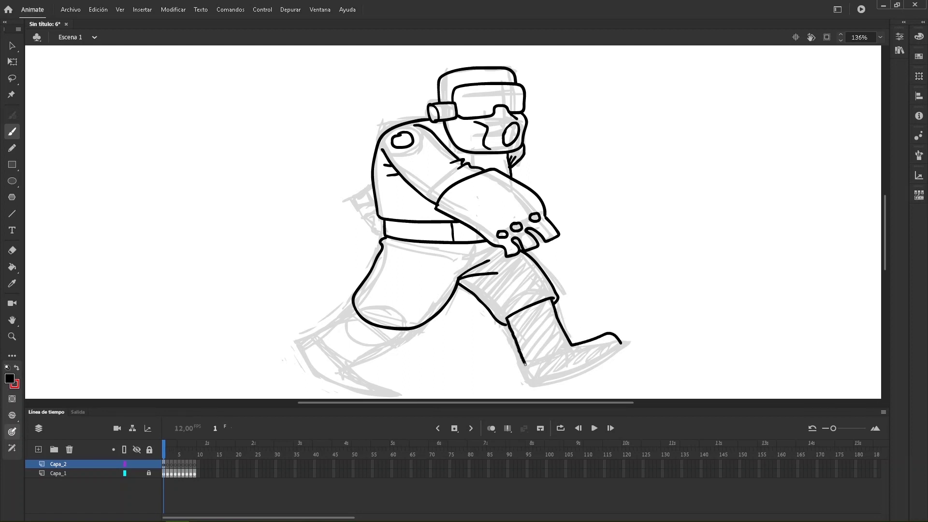
{"action": "left_click_drag", "start_coordinate": [622, 348], "coordinate": [620, 342]}
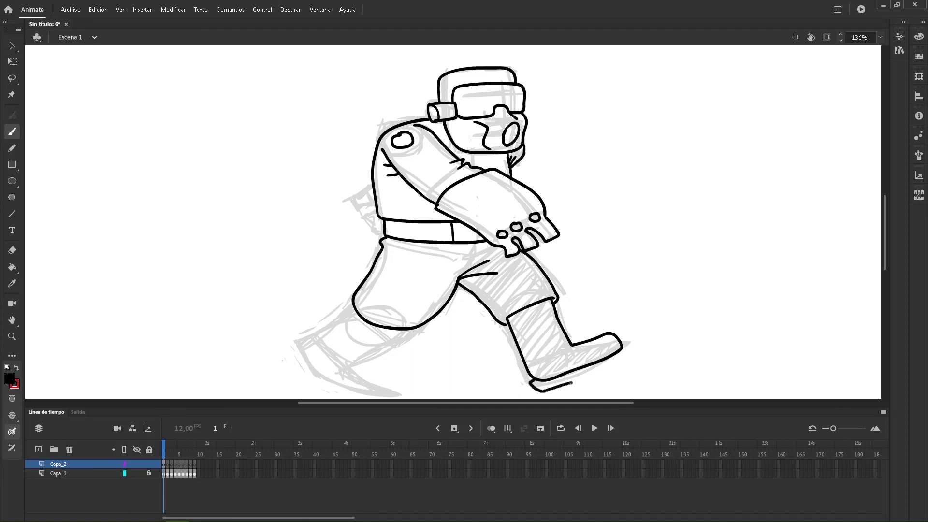
{"action": "left_click_drag", "start_coordinate": [622, 346], "coordinate": [623, 346]}
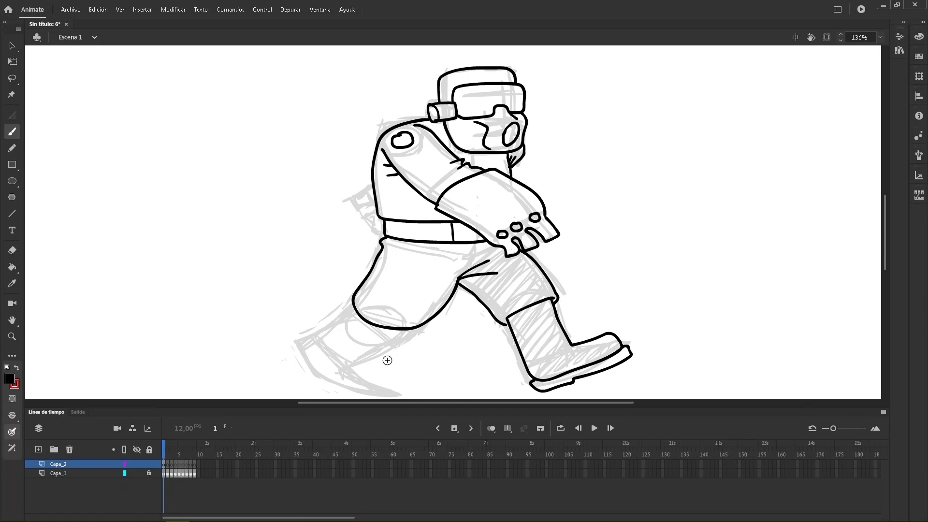
Ink frame 1's far hand fingers behind the back and the trailing lower leg with its boot and sole.
{"action": "scroll", "coordinate": [432, 348], "scroll_direction": "down", "scroll_amount": 2}
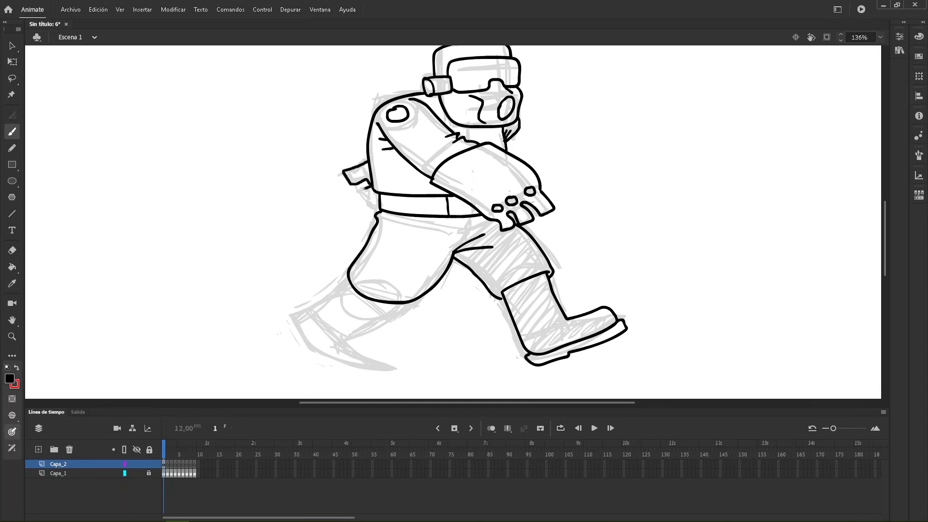
{"action": "left_click_drag", "start_coordinate": [377, 194], "coordinate": [378, 194]}
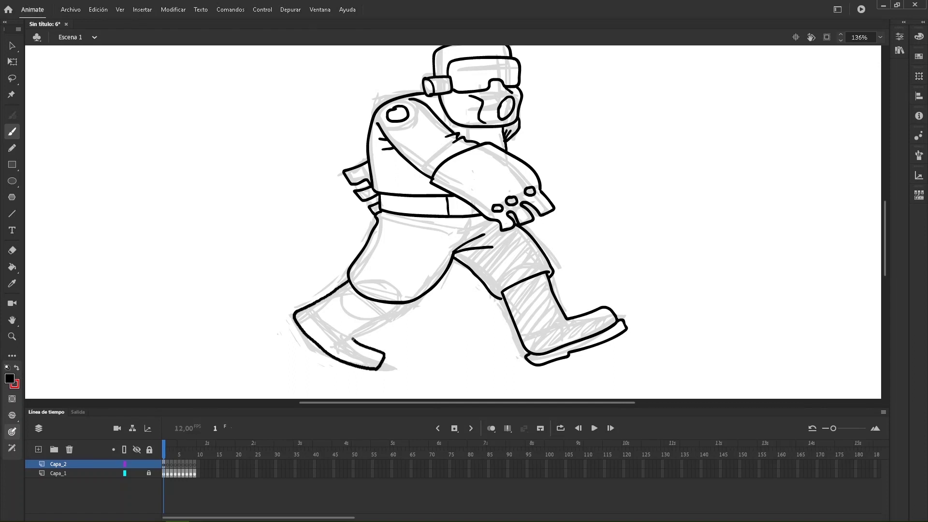
{"action": "mouse_move", "coordinate": [344, 334]}
{"action": "left_mouse_down"}
{"action": "mouse_move", "coordinate": [375, 327]}
{"action": "mouse_move", "coordinate": [404, 304]}
{"action": "left_mouse_up"}
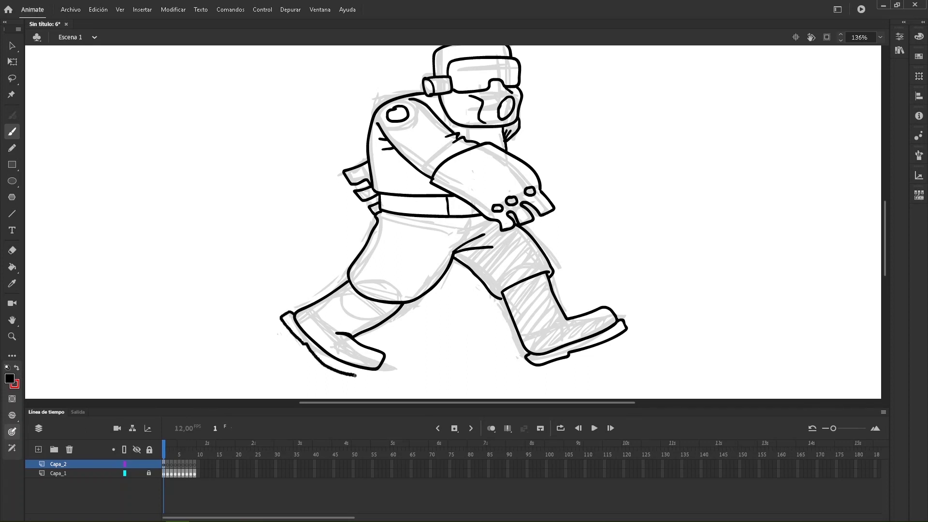
{"action": "left_click_drag", "start_coordinate": [379, 370], "coordinate": [381, 371]}
Turn on onion skinning at frame 2 and ink the head on Capa_2 by tracing frame 1's ghosted head.
{"action": "left_click_drag", "start_coordinate": [164, 450], "coordinate": [169, 455]}
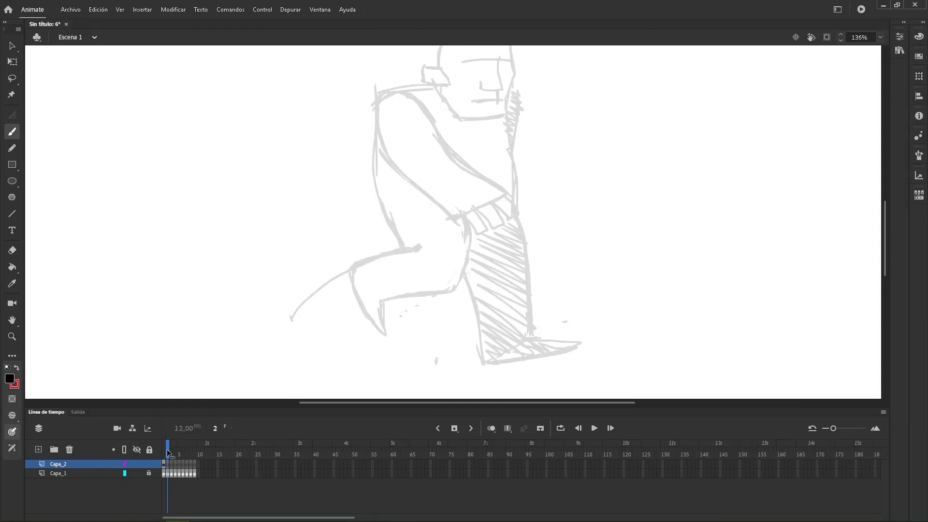
{"action": "left_click", "coordinate": [491, 428]}
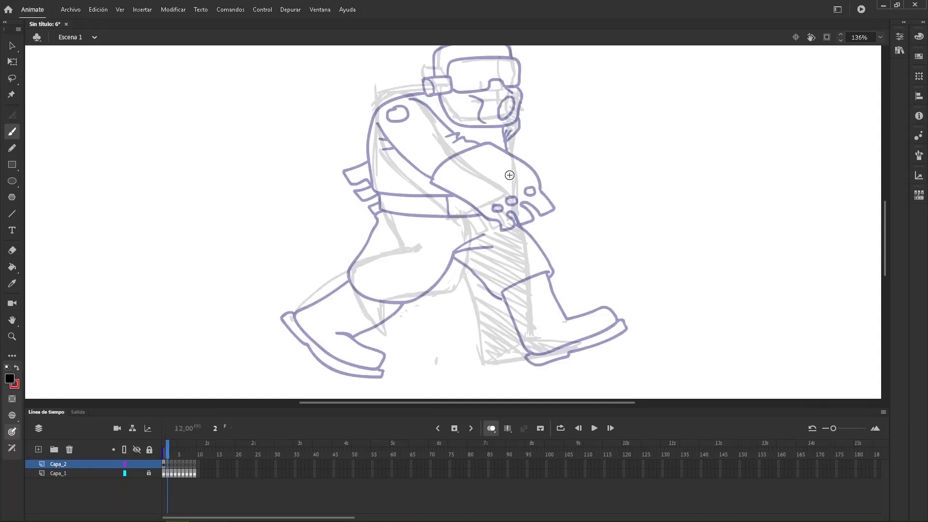
{"action": "left_click_drag", "start_coordinate": [513, 195], "coordinate": [505, 298]}
{"action": "left_click_drag", "start_coordinate": [437, 133], "coordinate": [512, 244]}
{"action": "mouse_move", "coordinate": [224, 204]}
{"action": "left_mouse_down"}
{"action": "mouse_move", "coordinate": [281, 252]}
{"action": "mouse_move", "coordinate": [320, 146]}
{"action": "mouse_move", "coordinate": [534, 173]}
{"action": "mouse_move", "coordinate": [484, 229]}
{"action": "mouse_move", "coordinate": [317, 243]}
{"action": "left_mouse_up"}
{"action": "mouse_move", "coordinate": [369, 258]}
{"action": "left_mouse_down"}
{"action": "mouse_move", "coordinate": [395, 333]}
{"action": "mouse_move", "coordinate": [423, 344]}
{"action": "left_mouse_up"}
{"action": "mouse_move", "coordinate": [473, 334]}
{"action": "left_mouse_down"}
{"action": "mouse_move", "coordinate": [493, 262]}
{"action": "mouse_move", "coordinate": [468, 335]}
{"action": "left_mouse_up"}
{"action": "mouse_move", "coordinate": [274, 257]}
{"action": "left_mouse_down"}
{"action": "mouse_move", "coordinate": [382, 359]}
{"action": "mouse_move", "coordinate": [537, 271]}
{"action": "mouse_move", "coordinate": [521, 231]}
{"action": "left_mouse_up"}
{"action": "mouse_move", "coordinate": [259, 194]}
{"action": "left_mouse_down"}
{"action": "mouse_move", "coordinate": [269, 110]}
{"action": "mouse_move", "coordinate": [486, 93]}
{"action": "mouse_move", "coordinate": [507, 129]}
{"action": "left_mouse_up"}
Select the whole inked head on frame 2 and shift it slightly above frame 1's head.
{"action": "key", "text": "l"}
{"action": "key", "text": "ctrl+a"}
{"action": "key", "text": "shift+Up"}
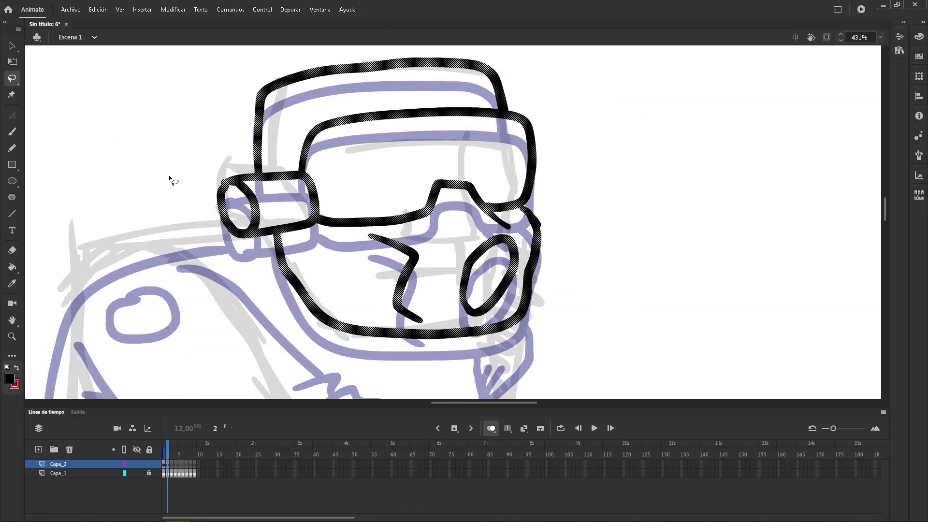
{"action": "left_click_drag", "start_coordinate": [282, 346], "coordinate": [290, 193]}
Ink frame 2's curved jacket back, hem and belt lines below the head.
{"action": "key", "text": "z"}
{"action": "left_click_drag", "start_coordinate": [309, 281], "coordinate": [409, 380]}
{"action": "left_click", "coordinate": [343, 307], "text": "alt"}
{"action": "left_click", "coordinate": [344, 306], "text": "alt"}
{"action": "left_click_drag", "start_coordinate": [347, 298], "coordinate": [421, 251]}
{"action": "key", "text": "b"}
{"action": "mouse_move", "coordinate": [363, 149]}
{"action": "left_mouse_down"}
{"action": "mouse_move", "coordinate": [330, 160]}
{"action": "mouse_move", "coordinate": [302, 285]}
{"action": "mouse_move", "coordinate": [401, 292]}
{"action": "left_mouse_up"}
{"action": "left_click_drag", "start_coordinate": [311, 290], "coordinate": [401, 321]}
Nudge frame 2's jacket outline up, join the shoulder line to the head and erase the excess hem and belt ends.
{"action": "key", "text": "v"}
{"action": "left_click", "coordinate": [294, 245]}
{"action": "key", "text": "shift+Up"}
{"action": "key", "text": "shift+Up"}
{"action": "key", "text": "shift+Up"}
{"action": "key", "text": "b"}
{"action": "left_click_drag", "start_coordinate": [345, 139], "coordinate": [372, 133]}
{"action": "key", "text": "e"}
{"action": "mouse_move", "coordinate": [352, 267]}
{"action": "left_mouse_down"}
{"action": "mouse_move", "coordinate": [376, 289]}
{"action": "mouse_move", "coordinate": [402, 277]}
{"action": "left_mouse_up"}
{"action": "left_click_drag", "start_coordinate": [385, 301], "coordinate": [405, 307]}
{"action": "key", "text": "b"}
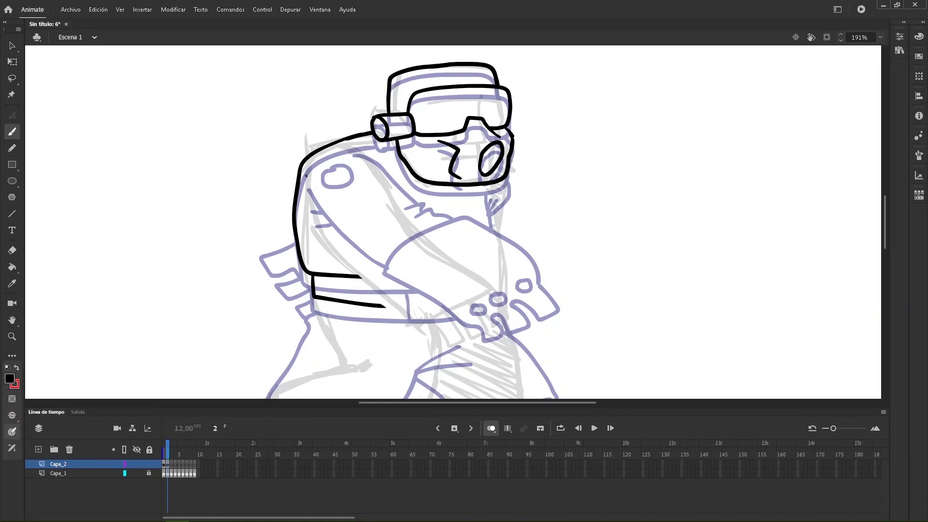
{"action": "left_click_drag", "start_coordinate": [307, 176], "coordinate": [370, 276]}
{"action": "left_click_drag", "start_coordinate": [306, 199], "coordinate": [317, 206]}
{"action": "left_click_drag", "start_coordinate": [306, 216], "coordinate": [320, 214]}
{"action": "mouse_move", "coordinate": [335, 152]}
{"action": "left_mouse_down"}
{"action": "mouse_move", "coordinate": [361, 151]}
{"action": "mouse_move", "coordinate": [413, 219]}
{"action": "left_mouse_up"}
{"action": "left_click_drag", "start_coordinate": [400, 221], "coordinate": [432, 228]}
{"action": "left_click_drag", "start_coordinate": [368, 282], "coordinate": [441, 231]}
{"action": "key", "text": "ctrl+z"}
{"action": "key", "text": "ctrl+z"}
{"action": "key", "text": "ctrl+z"}
{"action": "key", "text": "ctrl+z"}
{"action": "key", "text": "ctrl+z"}
{"action": "key", "text": "ctrl+z"}
{"action": "key", "text": "ctrl+z"}
Ink frame 2's near arm with sleeve folds and a knuckled glove, plus the chest line and the standing boot.
{"action": "left_click_drag", "start_coordinate": [306, 184], "coordinate": [375, 289]}
{"action": "left_click_drag", "start_coordinate": [305, 207], "coordinate": [315, 212]}
{"action": "left_click_drag", "start_coordinate": [308, 222], "coordinate": [319, 223]}
{"action": "left_click_drag", "start_coordinate": [340, 147], "coordinate": [420, 227]}
{"action": "left_click_drag", "start_coordinate": [406, 231], "coordinate": [428, 232]}
{"action": "mouse_move", "coordinate": [368, 293]}
{"action": "left_mouse_down"}
{"action": "mouse_move", "coordinate": [425, 235]}
{"action": "mouse_move", "coordinate": [494, 295]}
{"action": "mouse_move", "coordinate": [503, 323]}
{"action": "mouse_move", "coordinate": [426, 329]}
{"action": "mouse_move", "coordinate": [370, 292]}
{"action": "left_mouse_up"}
{"action": "key", "text": "e"}
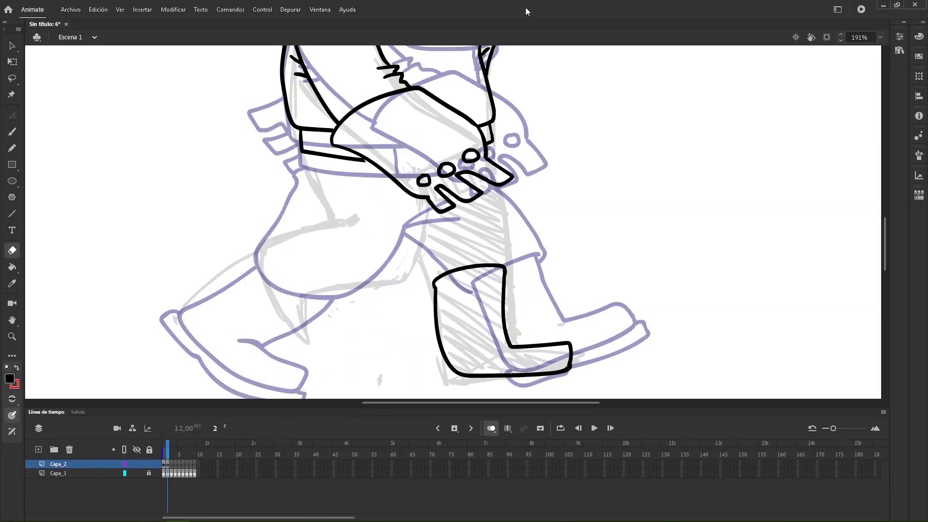
Ink frame 2's standing thigh down to the boot cuff and the near leg's rounded knee, erasing the overlapping line.
{"action": "key", "text": "b"}
{"action": "left_click_drag", "start_coordinate": [512, 271], "coordinate": [494, 140]}
{"action": "left_click_drag", "start_coordinate": [432, 284], "coordinate": [419, 253]}
{"action": "mouse_move", "coordinate": [372, 211]}
{"action": "left_mouse_down"}
{"action": "mouse_move", "coordinate": [349, 225]}
{"action": "mouse_move", "coordinate": [373, 289]}
{"action": "mouse_move", "coordinate": [413, 281]}
{"action": "mouse_move", "coordinate": [426, 232]}
{"action": "mouse_move", "coordinate": [424, 198]}
{"action": "left_mouse_up"}
{"action": "key", "text": "e"}
{"action": "left_click_drag", "start_coordinate": [418, 249], "coordinate": [415, 265]}
{"action": "key", "text": "b"}
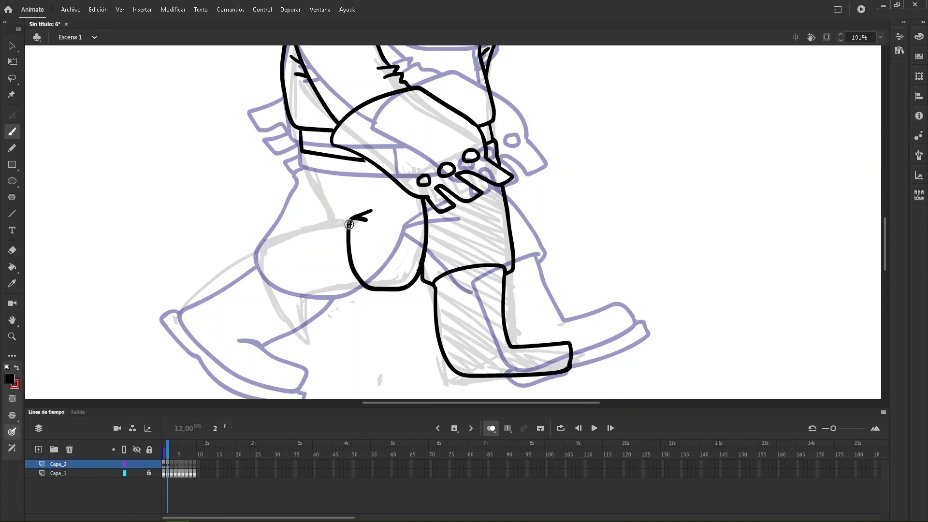
Ink frame 2's bent near leg with its raised boot and sole, and the seat line below the belt.
{"action": "mouse_move", "coordinate": [346, 218]}
{"action": "left_mouse_down"}
{"action": "mouse_move", "coordinate": [285, 223]}
{"action": "mouse_move", "coordinate": [267, 284]}
{"action": "mouse_move", "coordinate": [305, 341]}
{"action": "mouse_move", "coordinate": [316, 293]}
{"action": "left_mouse_up"}
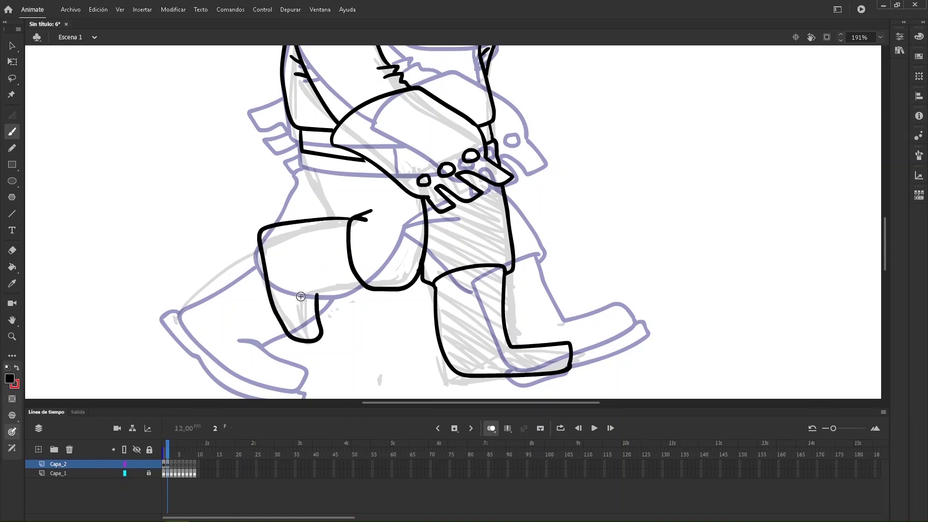
{"action": "key", "text": "ctrl+z"}
{"action": "mouse_move", "coordinate": [259, 234]}
{"action": "left_mouse_down"}
{"action": "mouse_move", "coordinate": [260, 291]}
{"action": "mouse_move", "coordinate": [288, 342]}
{"action": "mouse_move", "coordinate": [328, 330]}
{"action": "mouse_move", "coordinate": [324, 297]}
{"action": "mouse_move", "coordinate": [295, 288]}
{"action": "mouse_move", "coordinate": [365, 286]}
{"action": "left_mouse_up"}
{"action": "left_click_drag", "start_coordinate": [298, 150], "coordinate": [328, 217]}
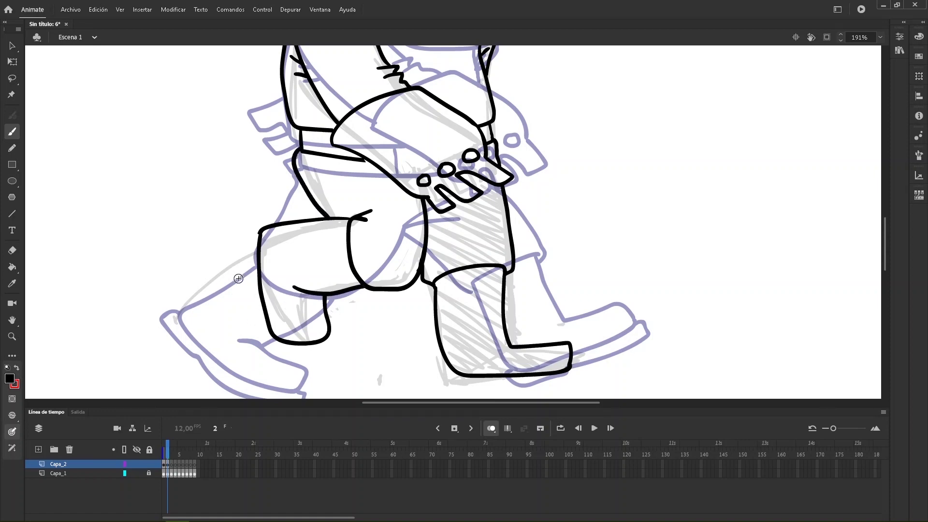
{"action": "mouse_move", "coordinate": [246, 226]}
{"action": "left_mouse_down"}
{"action": "mouse_move", "coordinate": [248, 310]}
{"action": "mouse_move", "coordinate": [299, 352]}
{"action": "mouse_move", "coordinate": [324, 350]}
{"action": "left_mouse_up"}
{"action": "key", "text": "e"}
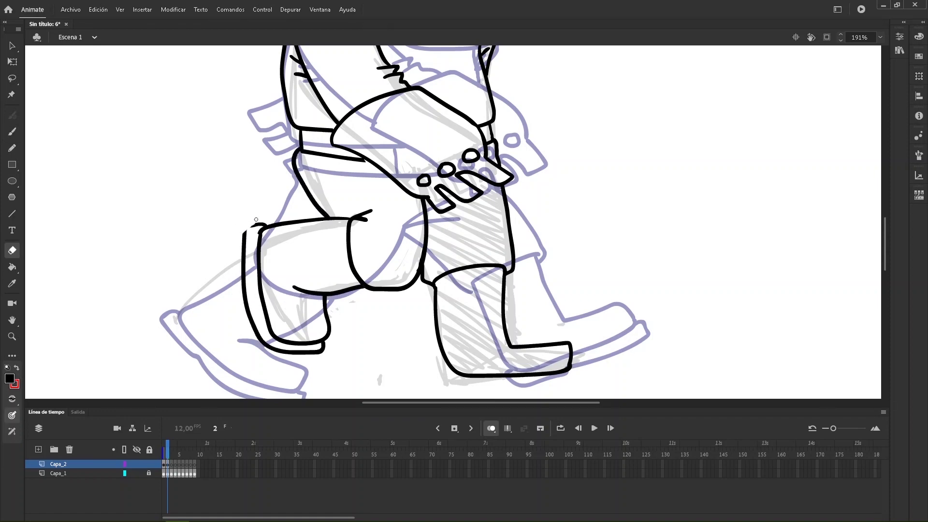
{"action": "key", "text": "b"}
{"action": "mouse_move", "coordinate": [242, 242]}
{"action": "left_mouse_down"}
{"action": "mouse_move", "coordinate": [268, 221]}
{"action": "mouse_move", "coordinate": [298, 217]}
{"action": "left_mouse_up"}
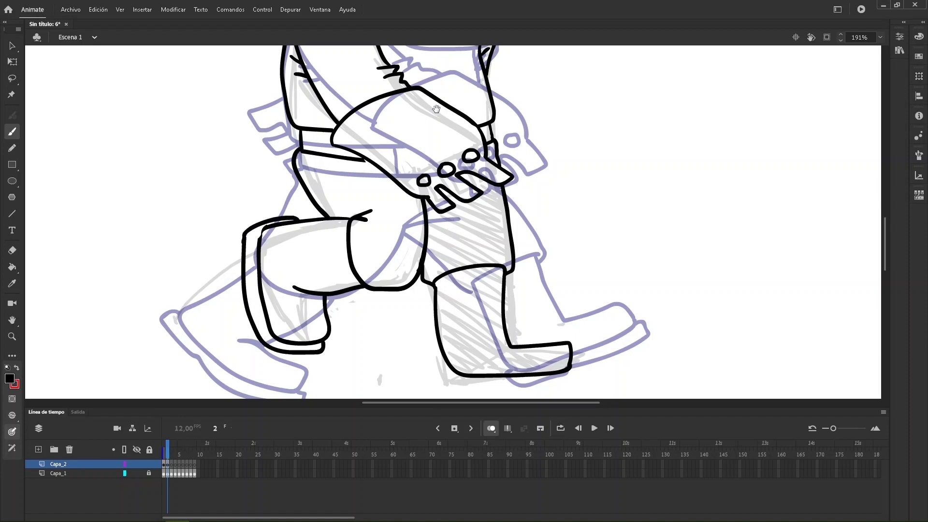
Ink the heeled sole under frame 2's standing boot and complete the near shoulder's round patch.
{"action": "left_click_drag", "start_coordinate": [353, 188], "coordinate": [361, 184]}
{"action": "scroll", "coordinate": [509, 253], "scroll_direction": "down", "scroll_amount": 3}
{"action": "mouse_move", "coordinate": [467, 302]}
{"action": "left_mouse_down"}
{"action": "mouse_move", "coordinate": [452, 310]}
{"action": "mouse_move", "coordinate": [503, 319]}
{"action": "mouse_move", "coordinate": [585, 308]}
{"action": "mouse_move", "coordinate": [583, 296]}
{"action": "left_mouse_up"}
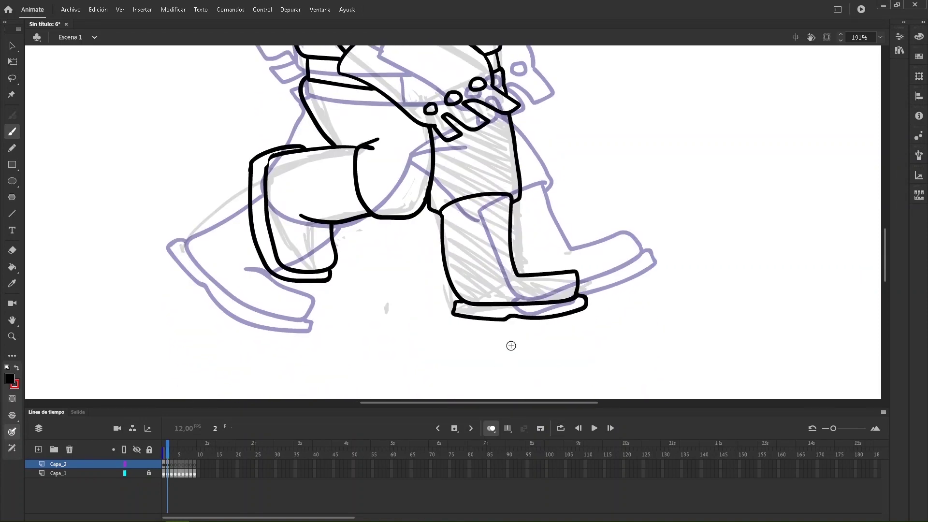
{"action": "left_click_drag", "start_coordinate": [359, 130], "coordinate": [382, 300]}
Compare the inked poses of frames 1 and 2 at full figure by scrubbing between them with onion skinning.
{"action": "left_click", "coordinate": [880, 38]}
{"action": "left_click", "coordinate": [845, 58]}
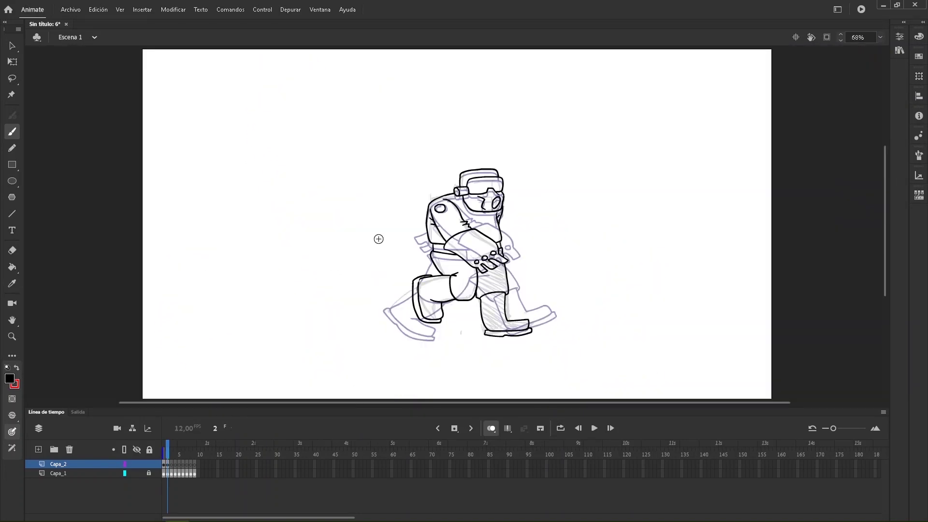
{"action": "key", "text": "z"}
{"action": "left_click_drag", "start_coordinate": [359, 139], "coordinate": [612, 361]}
{"action": "left_click", "coordinate": [163, 452]}
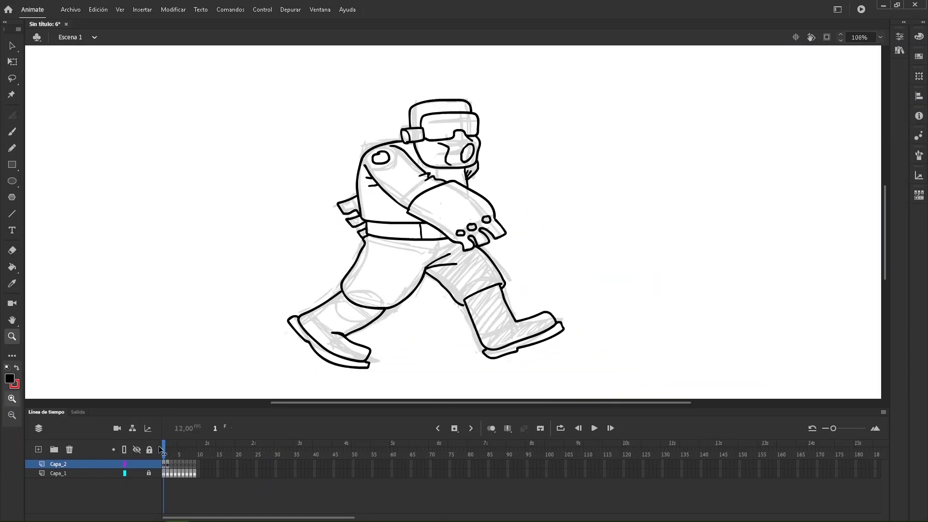
{"action": "left_click_drag", "start_coordinate": [162, 450], "coordinate": [174, 450]}
{"action": "left_click", "coordinate": [491, 429]}
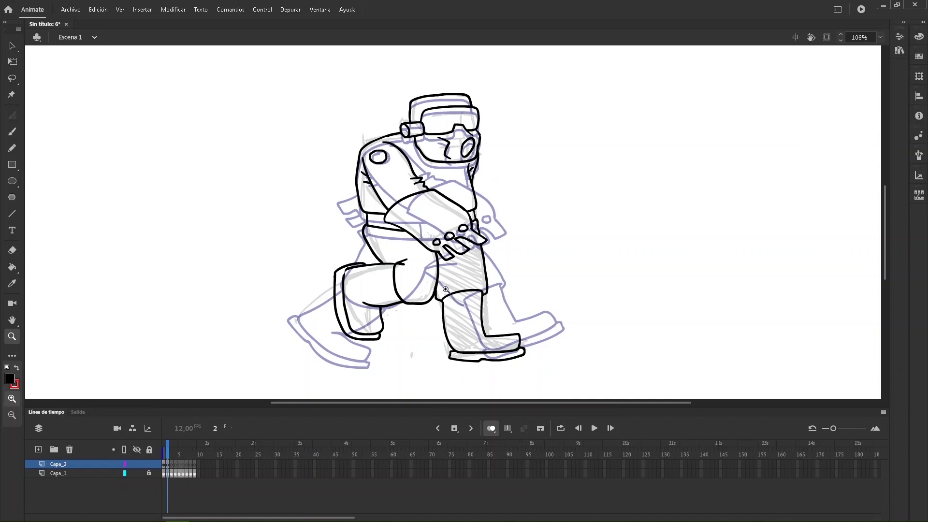
Ink frame 3's head on Capa_2 over the onion skin, with ear piece, goggles, jaw mask and rounded top.
{"action": "key", "text": "."}
{"action": "key", "text": "b"}
{"action": "key", "text": "z"}
{"action": "left_click_drag", "start_coordinate": [386, 78], "coordinate": [493, 233]}
{"action": "left_click_drag", "start_coordinate": [168, 453], "coordinate": [162, 453]}
{"action": "left_click_drag", "start_coordinate": [351, 77], "coordinate": [656, 290]}
{"action": "key", "text": "b"}
{"action": "mouse_move", "coordinate": [227, 192]}
{"action": "left_mouse_down"}
{"action": "mouse_move", "coordinate": [252, 214]}
{"action": "mouse_move", "coordinate": [248, 237]}
{"action": "left_mouse_up"}
{"action": "left_click_drag", "start_coordinate": [227, 192], "coordinate": [238, 240]}
{"action": "left_click_drag", "start_coordinate": [229, 190], "coordinate": [239, 241]}
{"action": "mouse_move", "coordinate": [295, 183]}
{"action": "left_mouse_down"}
{"action": "mouse_move", "coordinate": [507, 142]}
{"action": "mouse_move", "coordinate": [473, 214]}
{"action": "left_mouse_up"}
{"action": "left_click_drag", "start_coordinate": [312, 223], "coordinate": [490, 235]}
{"action": "mouse_move", "coordinate": [270, 242]}
{"action": "left_mouse_down"}
{"action": "mouse_move", "coordinate": [284, 277]}
{"action": "mouse_move", "coordinate": [502, 214]}
{"action": "left_mouse_up"}
{"action": "left_click_drag", "start_coordinate": [486, 244], "coordinate": [483, 247]}
{"action": "left_click_drag", "start_coordinate": [361, 242], "coordinate": [415, 323]}
{"action": "scroll", "coordinate": [415, 323], "scroll_direction": "up", "scroll_amount": 2}
{"action": "mouse_move", "coordinate": [257, 223]}
{"action": "left_mouse_down"}
{"action": "mouse_move", "coordinate": [483, 144]}
{"action": "mouse_move", "coordinate": [486, 167]}
{"action": "left_mouse_up"}
Select the inked head for frame 3 and position it slightly above frame 2's ghosted head.
{"action": "key", "text": "l"}
{"action": "mouse_move", "coordinate": [265, 107]}
{"action": "left_mouse_down"}
{"action": "mouse_move", "coordinate": [566, 375]}
{"action": "mouse_move", "coordinate": [232, 159]}
{"action": "left_mouse_up"}
{"action": "left_click_drag", "start_coordinate": [237, 245], "coordinate": [235, 196]}
{"action": "left_click_drag", "start_coordinate": [310, 319], "coordinate": [404, 166]}
{"action": "left_click_drag", "start_coordinate": [162, 454], "coordinate": [166, 453]}
Ink frame 3's near glove with a wide cuff, three split fingers and three round knuckles.
{"action": "left_click", "coordinate": [498, 278], "text": "alt"}
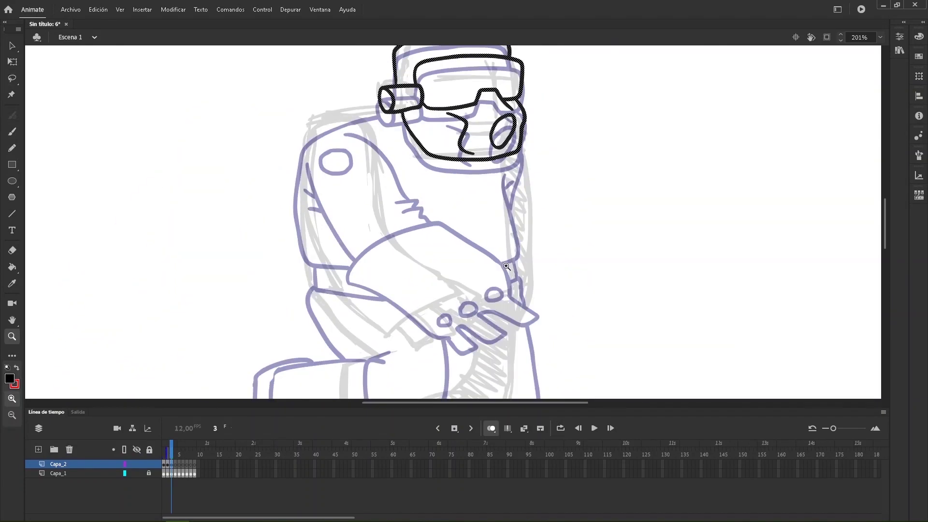
{"action": "left_click_drag", "start_coordinate": [505, 264], "coordinate": [536, 236]}
{"action": "key", "text": "b"}
{"action": "left_click_drag", "start_coordinate": [428, 278], "coordinate": [444, 291]}
{"action": "left_click_drag", "start_coordinate": [505, 217], "coordinate": [518, 226]}
{"action": "key", "text": "v"}
{"action": "left_click_drag", "start_coordinate": [436, 285], "coordinate": [393, 299]}
{"action": "key", "text": "b"}
{"action": "mouse_move", "coordinate": [355, 248]}
{"action": "left_mouse_down"}
{"action": "mouse_move", "coordinate": [446, 213]}
{"action": "mouse_move", "coordinate": [494, 270]}
{"action": "left_mouse_up"}
{"action": "mouse_move", "coordinate": [355, 263]}
{"action": "left_mouse_down"}
{"action": "mouse_move", "coordinate": [429, 315]}
{"action": "mouse_move", "coordinate": [369, 280]}
{"action": "left_mouse_up"}
{"action": "left_click_drag", "start_coordinate": [471, 296], "coordinate": [494, 271]}
{"action": "mouse_move", "coordinate": [471, 291]}
{"action": "left_mouse_down"}
{"action": "mouse_move", "coordinate": [486, 305]}
{"action": "mouse_move", "coordinate": [450, 310]}
{"action": "left_mouse_up"}
{"action": "mouse_move", "coordinate": [450, 306]}
{"action": "left_mouse_down"}
{"action": "mouse_move", "coordinate": [435, 327]}
{"action": "mouse_move", "coordinate": [430, 315]}
{"action": "left_mouse_up"}
{"action": "left_click_drag", "start_coordinate": [478, 273], "coordinate": [479, 270]}
{"action": "left_click_drag", "start_coordinate": [451, 289], "coordinate": [430, 298]}
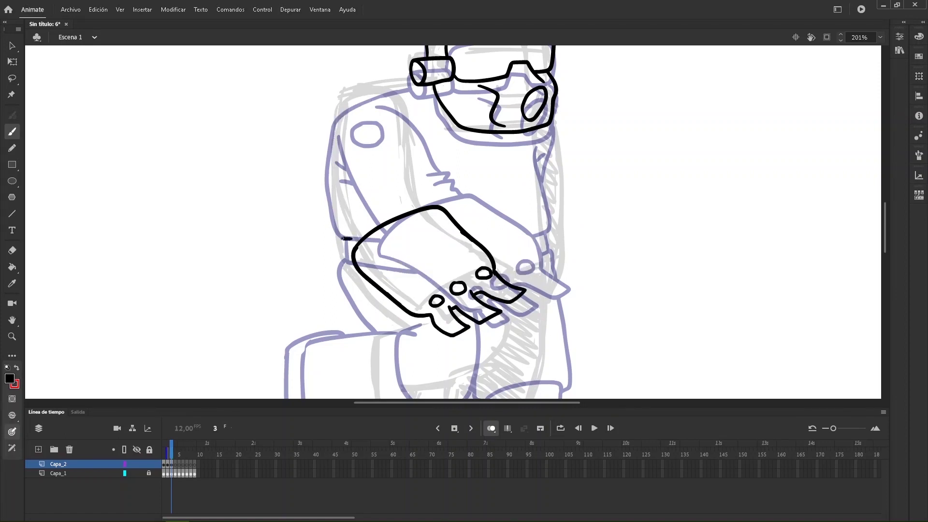
Ink frame 3's jacket back, shoulder with patch, near sleeve with folds, and the rear hem and belt.
{"action": "left_click_drag", "start_coordinate": [350, 239], "coordinate": [378, 83]}
{"action": "left_click_drag", "start_coordinate": [338, 114], "coordinate": [347, 220]}
{"action": "key", "text": "e"}
{"action": "key", "text": "b"}
{"action": "left_click_drag", "start_coordinate": [378, 85], "coordinate": [426, 206]}
{"action": "left_click_drag", "start_coordinate": [361, 112], "coordinate": [363, 111]}
{"action": "left_click_drag", "start_coordinate": [346, 222], "coordinate": [357, 242]}
{"action": "left_click_drag", "start_coordinate": [327, 267], "coordinate": [332, 245]}
Ink frame 3's near leg with a rounded knee and a raised boot with its sole behind the body.
{"action": "left_click_drag", "start_coordinate": [352, 215], "coordinate": [416, 304]}
{"action": "left_click_drag", "start_coordinate": [346, 304], "coordinate": [308, 231]}
{"action": "mouse_move", "coordinate": [391, 229]}
{"action": "left_mouse_down"}
{"action": "mouse_move", "coordinate": [406, 340]}
{"action": "mouse_move", "coordinate": [401, 300]}
{"action": "mouse_move", "coordinate": [471, 220]}
{"action": "mouse_move", "coordinate": [380, 239]}
{"action": "left_mouse_up"}
{"action": "scroll", "coordinate": [472, 220], "scroll_direction": "down", "scroll_amount": 3}
{"action": "left_click_drag", "start_coordinate": [370, 162], "coordinate": [418, 280]}
Ink frame 3's standing boot with its shin, toe and sole.
{"action": "scroll", "coordinate": [418, 280], "scroll_direction": "right", "scroll_amount": 3}
{"action": "mouse_move", "coordinate": [391, 220]}
{"action": "left_mouse_down"}
{"action": "mouse_move", "coordinate": [493, 309]}
{"action": "mouse_move", "coordinate": [489, 332]}
{"action": "left_mouse_up"}
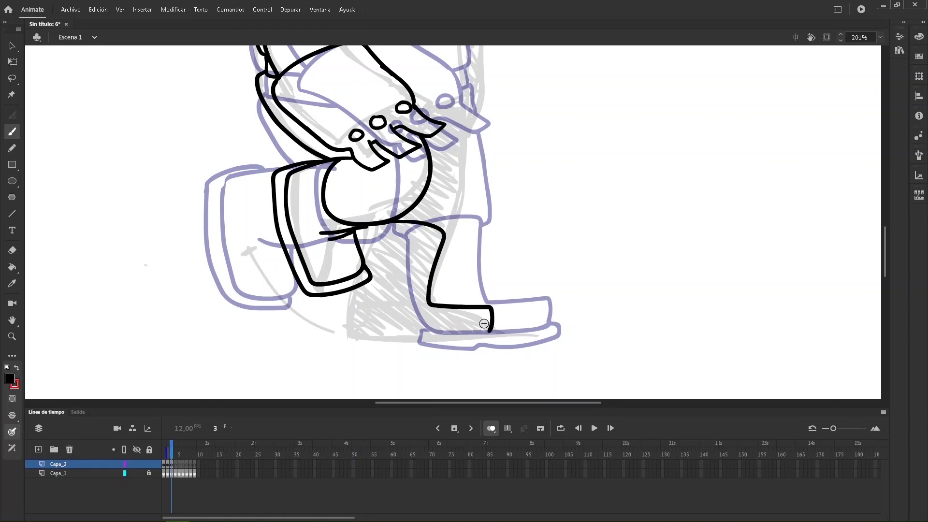
{"action": "mouse_move", "coordinate": [364, 337]}
{"action": "left_mouse_down"}
{"action": "mouse_move", "coordinate": [360, 227]}
{"action": "mouse_move", "coordinate": [488, 338]}
{"action": "left_mouse_up"}
Ink frame 3's chest line, front hem and belt, and the outer line of the standing thigh.
{"action": "scroll", "coordinate": [412, 193], "scroll_direction": "up", "scroll_amount": 5}
{"action": "mouse_move", "coordinate": [362, 188]}
{"action": "left_mouse_down"}
{"action": "mouse_move", "coordinate": [442, 92]}
{"action": "mouse_move", "coordinate": [446, 59]}
{"action": "left_mouse_up"}
{"action": "left_click_drag", "start_coordinate": [453, 133], "coordinate": [396, 158]}
{"action": "key", "text": "ctrl+z"}
{"action": "left_click_drag", "start_coordinate": [455, 151], "coordinate": [434, 310]}
{"action": "left_click_drag", "start_coordinate": [400, 316], "coordinate": [401, 310]}
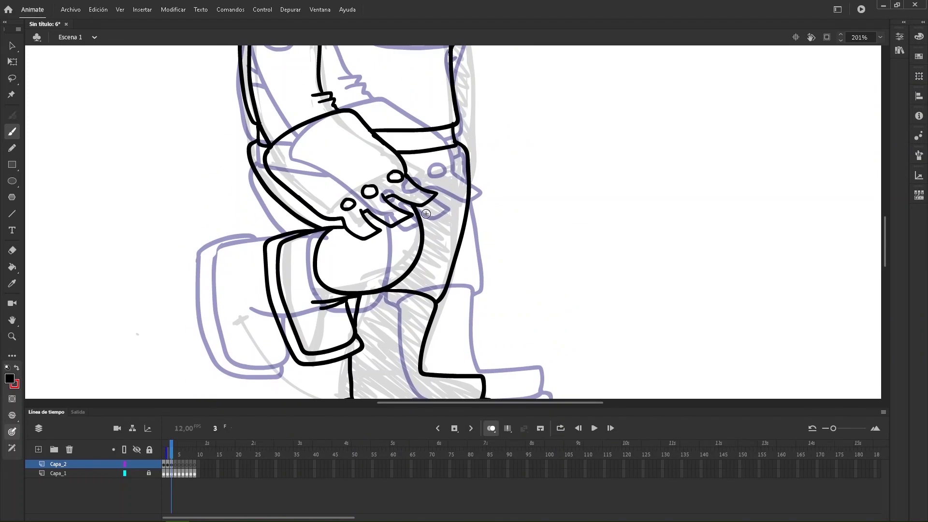
Ink frame 3's far sleeve and glove showing in front of the torso and finish the pose's remaining outlines.
{"action": "left_click_drag", "start_coordinate": [414, 181], "coordinate": [449, 170]}
{"action": "left_click_drag", "start_coordinate": [450, 96], "coordinate": [406, 213]}
{"action": "left_click_drag", "start_coordinate": [418, 131], "coordinate": [414, 243]}
{"action": "left_click_drag", "start_coordinate": [438, 237], "coordinate": [422, 342]}
{"action": "mouse_move", "coordinate": [588, 240]}
{"action": "left_mouse_down"}
{"action": "mouse_move", "coordinate": [278, 276]}
{"action": "mouse_move", "coordinate": [411, 242]}
{"action": "left_mouse_up"}
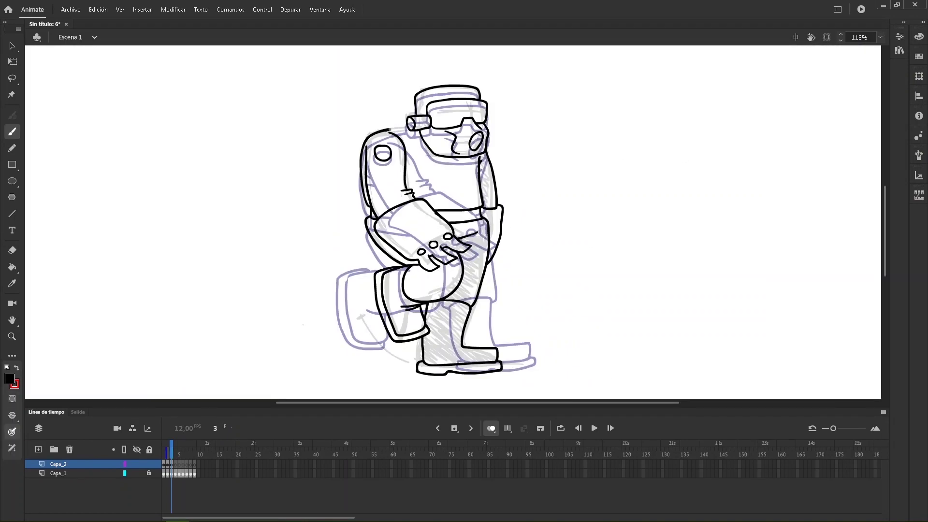
Turn off onion skinning and go back to frames 1 and 2 to check their inked poses.
{"action": "left_click", "coordinate": [491, 428]}
{"action": "mouse_move", "coordinate": [171, 449]}
{"action": "left_mouse_down"}
{"action": "mouse_move", "coordinate": [164, 452]}
{"action": "mouse_move", "coordinate": [177, 454]}
{"action": "mouse_move", "coordinate": [164, 459]}
{"action": "left_mouse_up"}
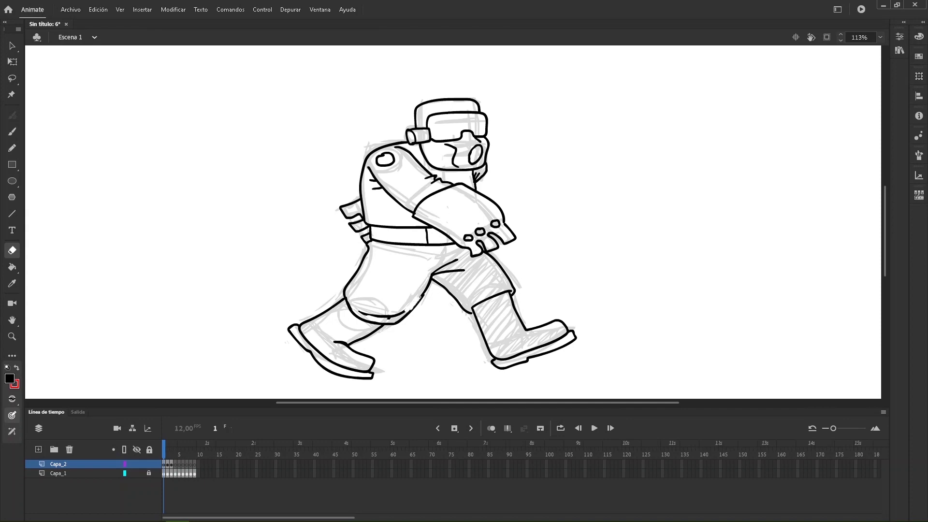
{"action": "left_click", "coordinate": [169, 451]}
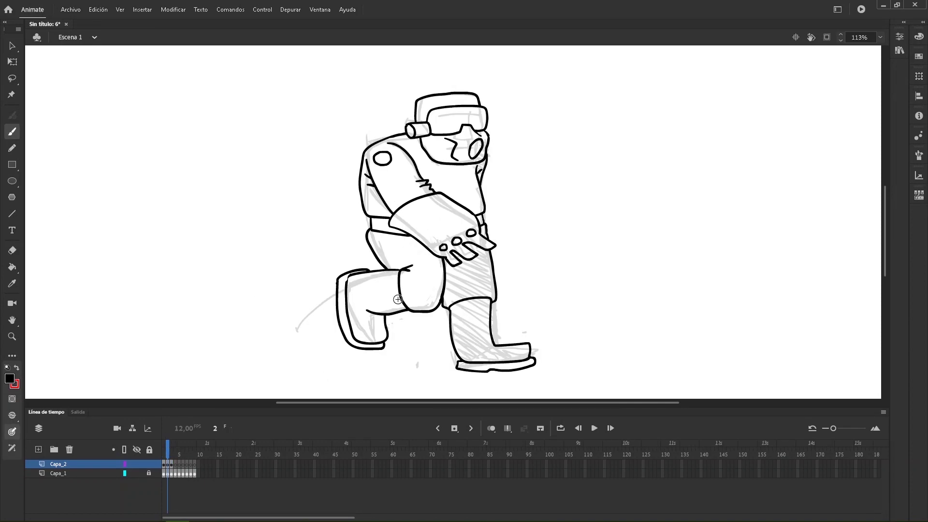
Delete frame 2's raised-knee outline and redraw it as a wider, rounder knee.
{"action": "key", "text": "e"}
{"action": "key", "text": "v"}
{"action": "left_click", "coordinate": [443, 288]}
{"action": "key", "text": "Delete"}
{"action": "key", "text": "l"}
{"action": "left_click_drag", "start_coordinate": [398, 303], "coordinate": [411, 317]}
{"action": "key", "text": "b"}
{"action": "mouse_move", "coordinate": [389, 270]}
{"action": "left_mouse_down"}
{"action": "mouse_move", "coordinate": [437, 309]}
{"action": "mouse_move", "coordinate": [445, 260]}
{"action": "left_mouse_up"}
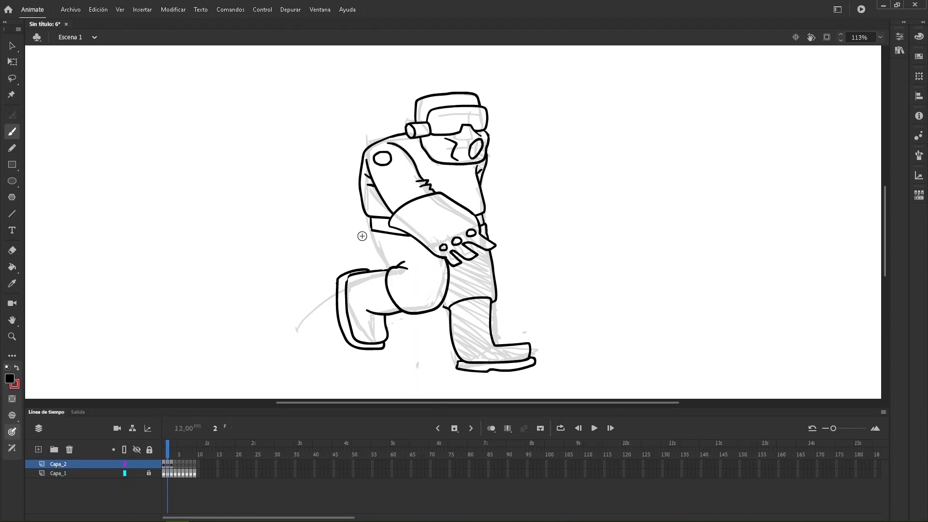
Erase frame 3's raised-knee lines, redraw the knee rounder and compare it with the neighbouring frames.
{"action": "key", "text": "."}
{"action": "key", "text": "e"}
{"action": "left_click_drag", "start_coordinate": [407, 300], "coordinate": [406, 269]}
{"action": "left_click_drag", "start_coordinate": [430, 303], "coordinate": [457, 300]}
{"action": "key", "text": "b"}
{"action": "left_click", "coordinate": [166, 450]}
{"action": "mouse_move", "coordinate": [165, 448]}
{"action": "left_mouse_down"}
{"action": "mouse_move", "coordinate": [173, 446]}
{"action": "mouse_move", "coordinate": [167, 454]}
{"action": "left_mouse_up"}
{"action": "key", "text": "period"}
{"action": "key", "text": "period"}
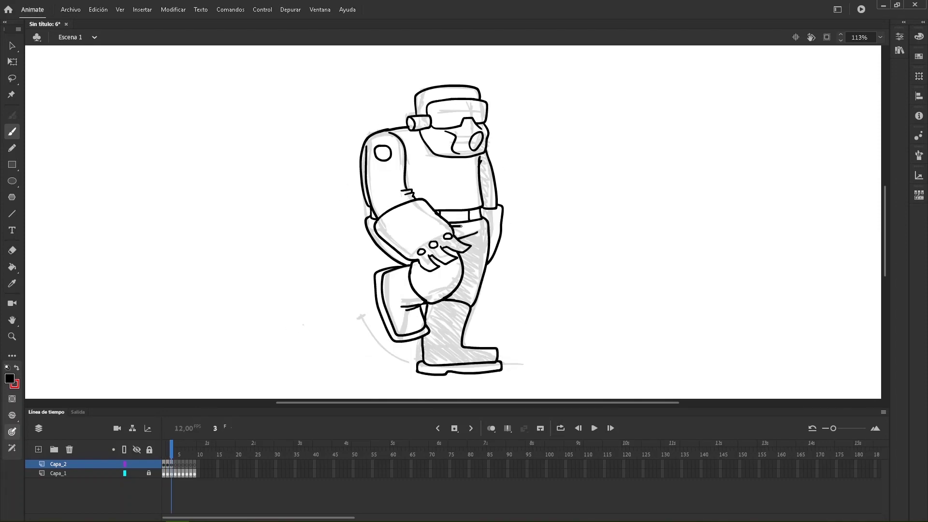
Clean up frame 3's line joins around the raised knee and the standing leg's trouser hem.
{"action": "key", "text": "e"}
{"action": "key", "text": "b"}
{"action": "key", "text": "e"}
{"action": "key", "text": "b"}
{"action": "key", "text": "e"}
{"action": "key", "text": "b"}
{"action": "left_click_drag", "start_coordinate": [479, 290], "coordinate": [475, 308]}
{"action": "key", "text": "shift+h"}
{"action": "mouse_move", "coordinate": [483, 324]}
{"action": "left_mouse_down"}
{"action": "mouse_move", "coordinate": [452, 228]}
{"action": "mouse_move", "coordinate": [420, 242]}
{"action": "left_mouse_up"}
{"action": "key", "text": "b"}
Compare the leg poses of frames 1 to 3 with onion skinning on and off.
{"action": "left_click_drag", "start_coordinate": [171, 449], "coordinate": [163, 449]}
{"action": "left_click", "coordinate": [168, 451]}
{"action": "left_click", "coordinate": [491, 428]}
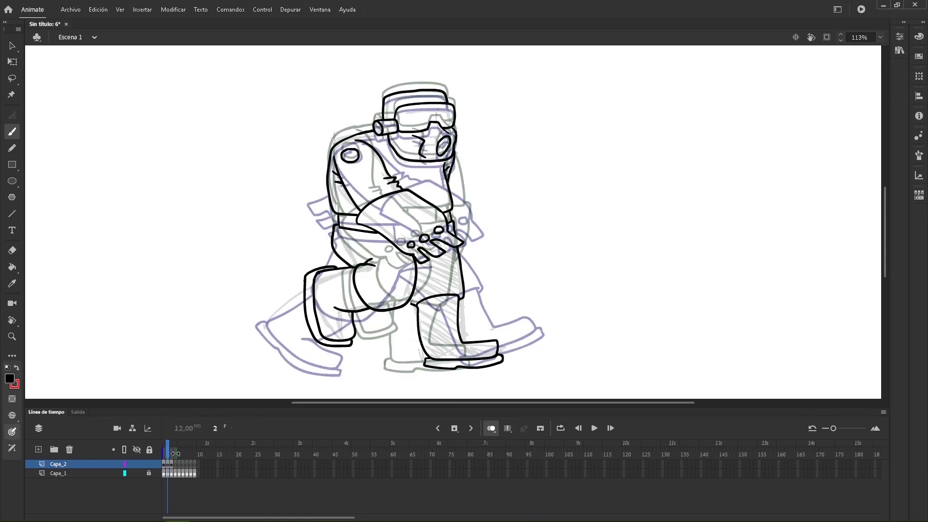
{"action": "key", "text": "e"}
{"action": "key", "text": "b"}
{"action": "left_click", "coordinate": [491, 428]}
{"action": "key", "text": "period"}
{"action": "key", "text": "e"}
{"action": "key", "text": "comma"}
{"action": "key", "text": "comma"}
{"action": "key", "text": "period"}
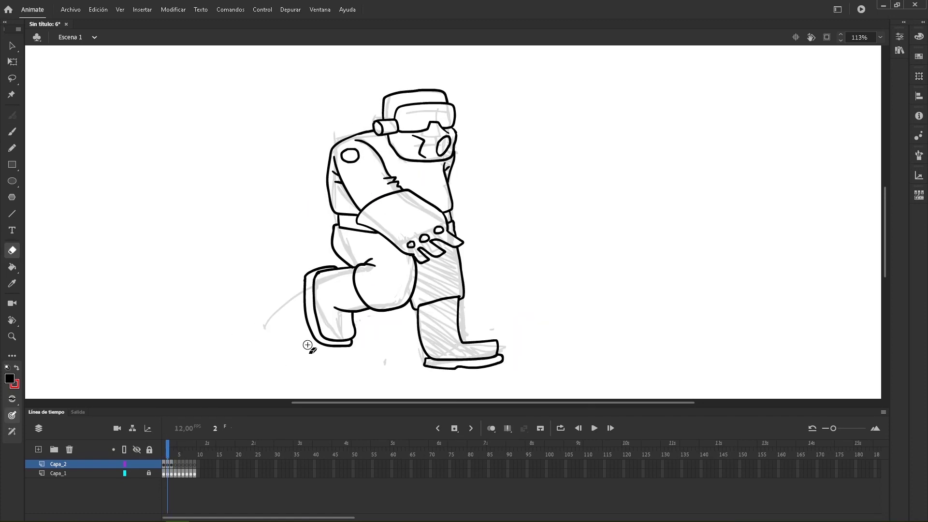
{"action": "key", "text": "b"}
On frame 4, with onion skinning on, ink the raised front boot, trouser cuff and upper thigh line.
{"action": "key", "text": "period"}
{"action": "key", "text": "period"}
{"action": "key", "text": "alt+shift+o"}
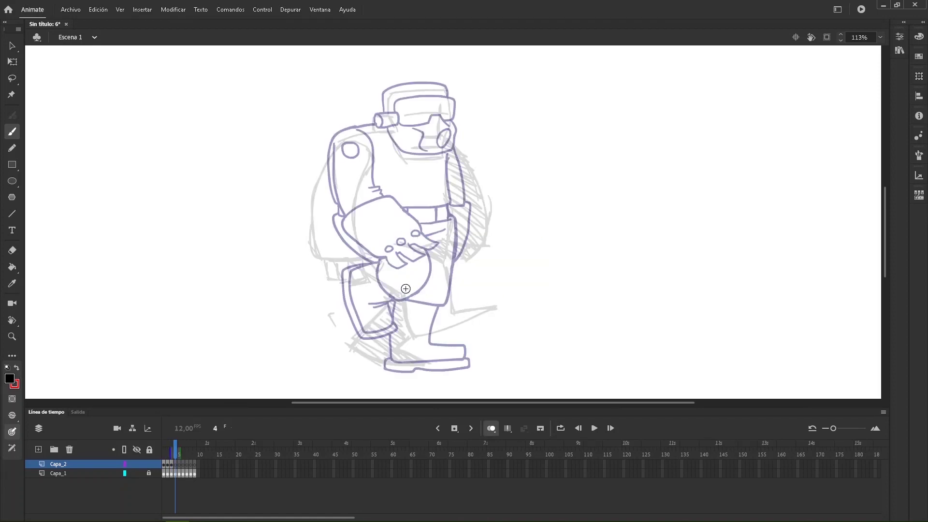
{"action": "key", "text": "comma"}
{"action": "key", "text": "comma"}
{"action": "key", "text": "comma"}
{"action": "key", "text": "period"}
{"action": "key", "text": "period"}
{"action": "key", "text": "period"}
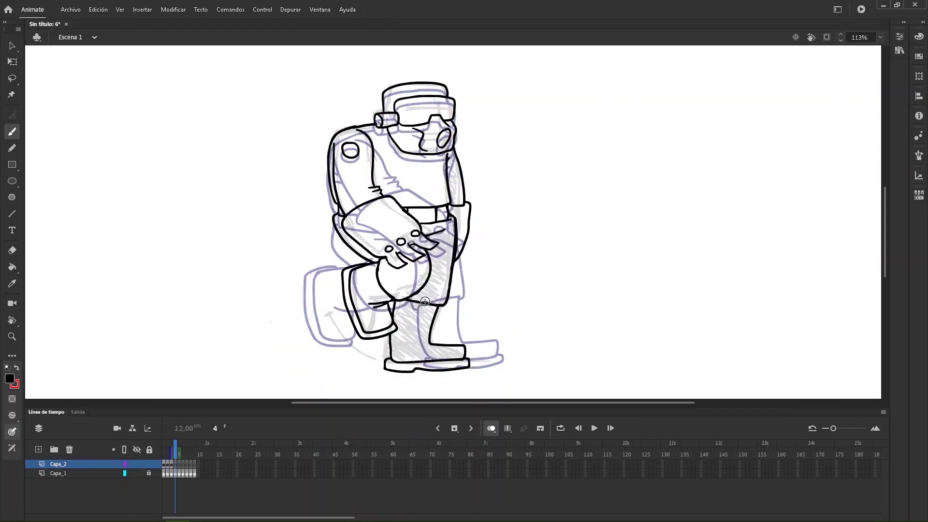
{"action": "left_click_drag", "start_coordinate": [396, 293], "coordinate": [435, 276]}
{"action": "left_click_drag", "start_coordinate": [455, 308], "coordinate": [498, 305]}
{"action": "mouse_move", "coordinate": [402, 294]}
{"action": "left_mouse_down"}
{"action": "mouse_move", "coordinate": [417, 338]}
{"action": "mouse_move", "coordinate": [498, 307]}
{"action": "mouse_move", "coordinate": [498, 316]}
{"action": "left_mouse_up"}
{"action": "key", "text": "ctrl+z"}
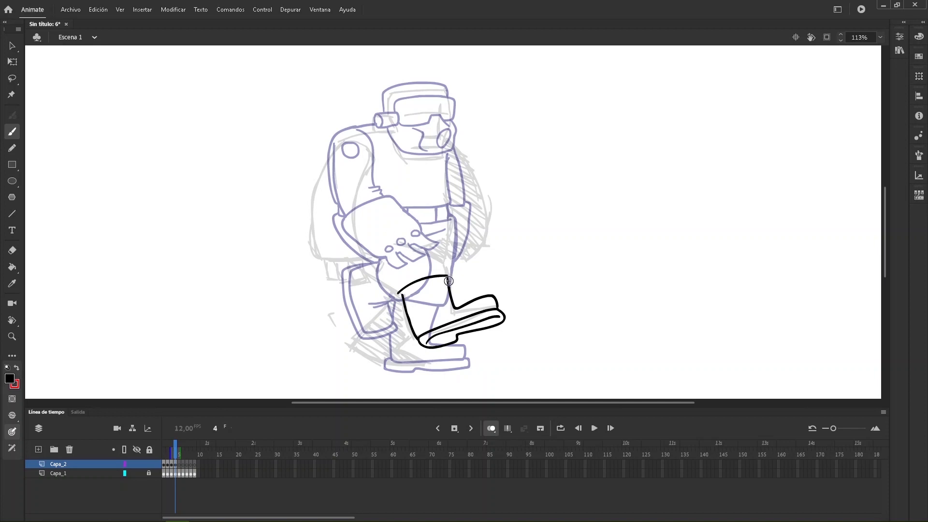
{"action": "left_click_drag", "start_coordinate": [385, 238], "coordinate": [451, 278]}
Ink frame 4's rear boot with its sole, heel and calf line.
{"action": "left_click", "coordinate": [491, 428]}
{"action": "left_click", "coordinate": [490, 428]}
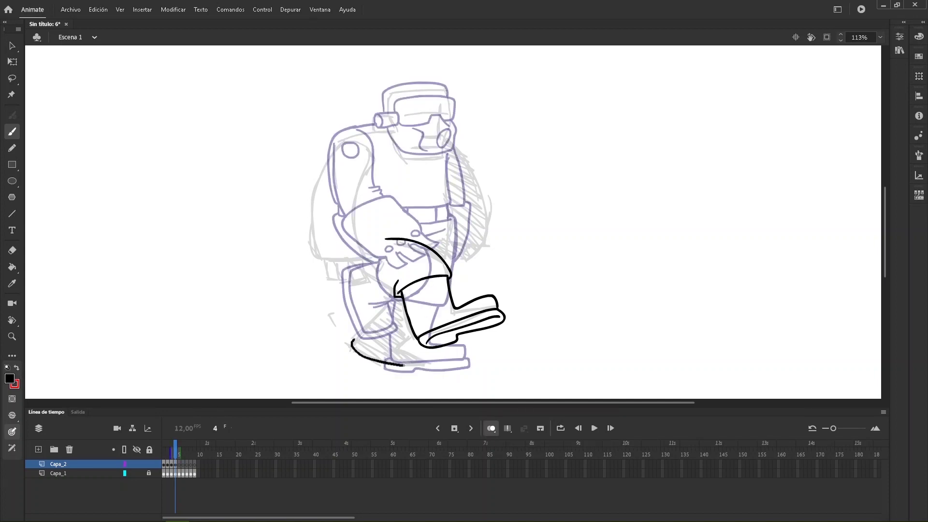
{"action": "left_click_drag", "start_coordinate": [409, 335], "coordinate": [414, 331]}
{"action": "left_click_drag", "start_coordinate": [354, 343], "coordinate": [391, 300]}
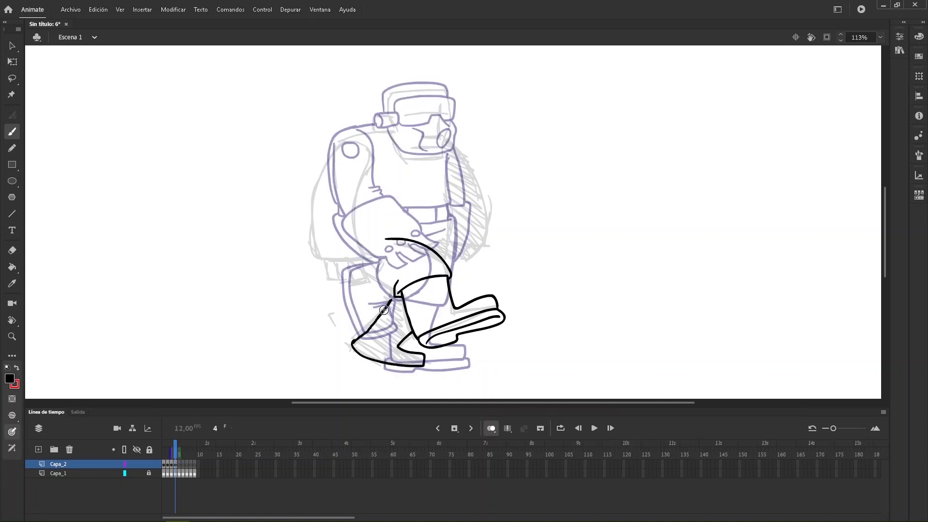
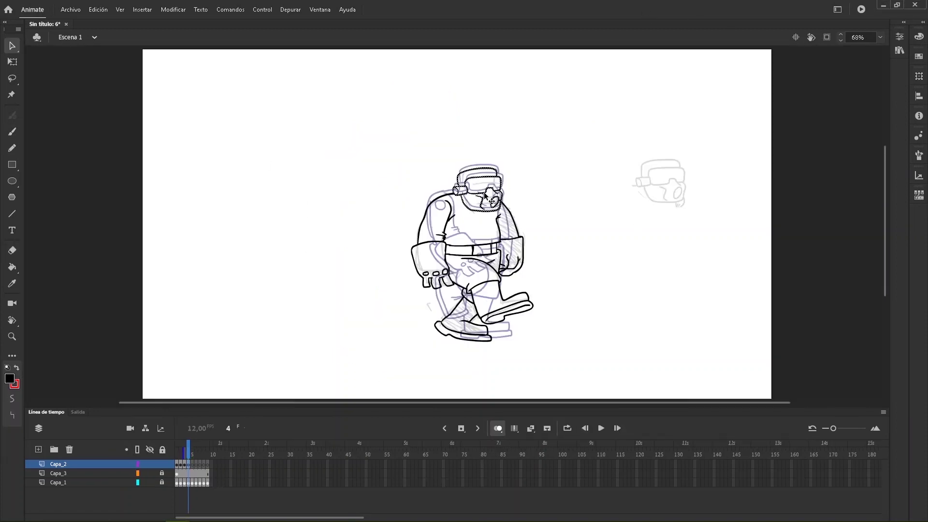
Nudge frame 4's masked head into place above the shoulders, slightly lower than frame 3's head.
{"action": "left_click", "coordinate": [440, 273]}
{"action": "key", "text": "v"}
{"action": "mouse_move", "coordinate": [389, 272]}
{"action": "left_mouse_down"}
{"action": "mouse_move", "coordinate": [393, 263]}
{"action": "mouse_move", "coordinate": [405, 269]}
{"action": "left_mouse_up"}
{"action": "key", "text": "Left"}
{"action": "key", "text": "Left"}
{"action": "key", "text": "Left"}
{"action": "key", "text": "Left"}
{"action": "key", "text": "Left"}
{"action": "key", "text": "Left"}
{"action": "key", "text": "Left"}
{"action": "key", "text": "Left"}
{"action": "key", "text": "Left"}
{"action": "key", "text": "Right"}
{"action": "key", "text": "Right"}
{"action": "key", "text": "Down"}
{"action": "key", "text": "Down"}
{"action": "key", "text": "Down"}
{"action": "key", "text": "Down"}
{"action": "key", "text": "Up"}
{"action": "key", "text": "Up"}
{"action": "key", "text": "Up"}
{"action": "key", "text": "Up"}
{"action": "key", "text": "Up"}
{"action": "key", "text": "Up"}
{"action": "key", "text": "Up"}
{"action": "key", "text": "Left"}
{"action": "left_click_drag", "start_coordinate": [183, 452], "coordinate": [168, 457]}
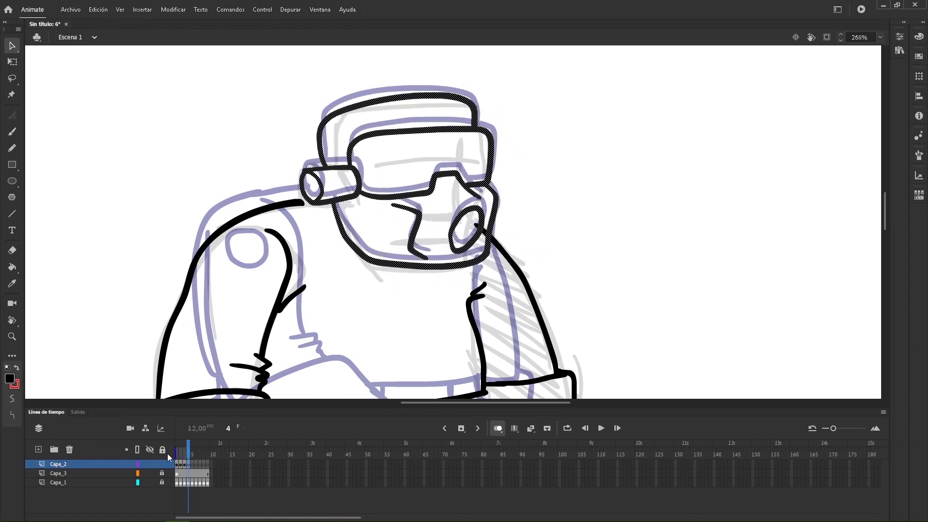
{"action": "key", "text": "shift+Down"}
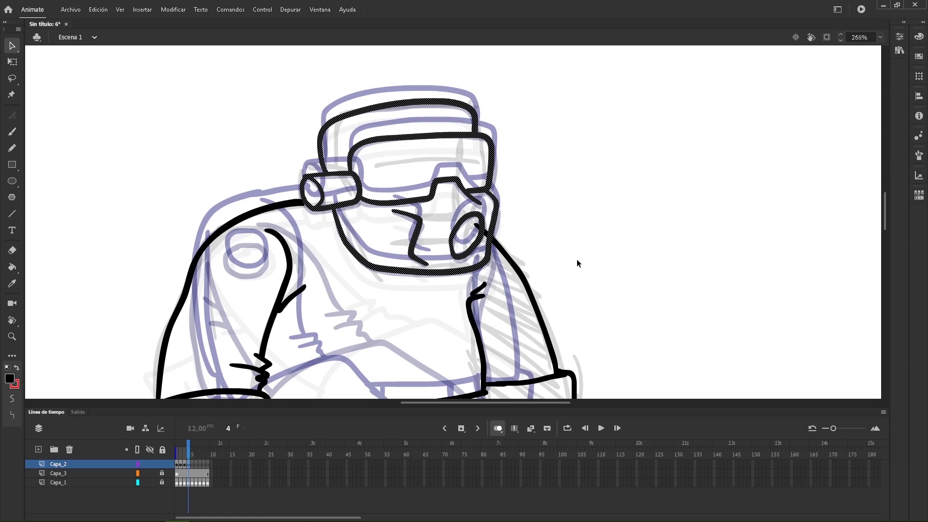
Erase the end of frame 4's far arm line where it overlaps the mask.
{"action": "key", "text": "e"}
{"action": "left_click_drag", "start_coordinate": [476, 225], "coordinate": [485, 236]}
{"action": "scroll", "coordinate": [451, 315], "scroll_direction": "down", "scroll_amount": 10}
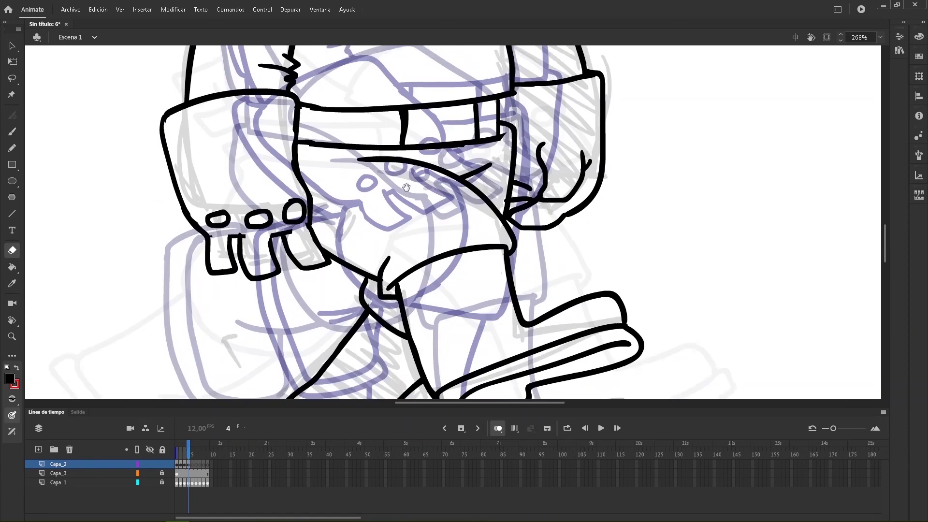
Turn on loop playback, review the full frame 4 pose without onion skinning, and restore onion skinning.
{"action": "key", "text": "ctrl+2"}
{"action": "mouse_move", "coordinate": [188, 446]}
{"action": "left_mouse_down"}
{"action": "mouse_move", "coordinate": [177, 445]}
{"action": "mouse_move", "coordinate": [189, 449]}
{"action": "left_mouse_up"}
{"action": "left_click", "coordinate": [567, 428]}
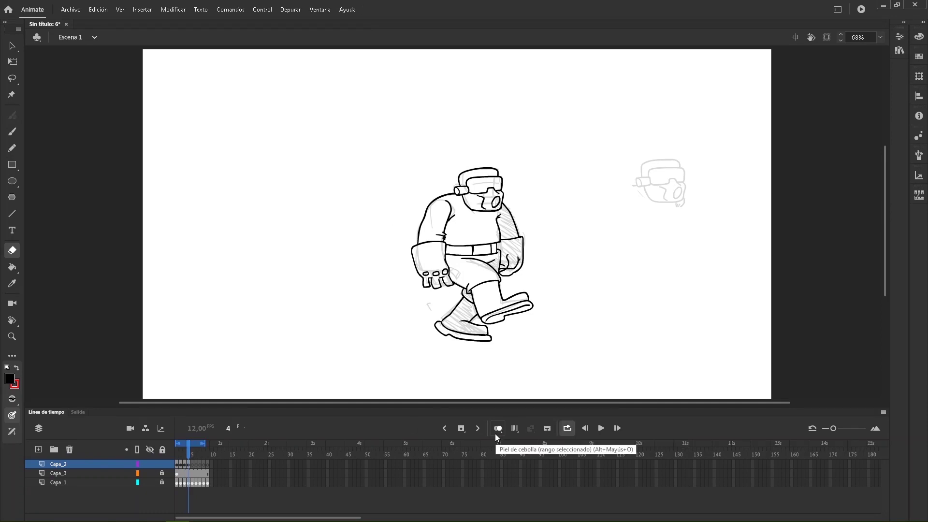
{"action": "left_click", "coordinate": [498, 428]}
Ink the oval shoulder patch on frame 4's near arm.
{"action": "key", "text": "z"}
{"action": "left_click_drag", "start_coordinate": [407, 169], "coordinate": [562, 266]}
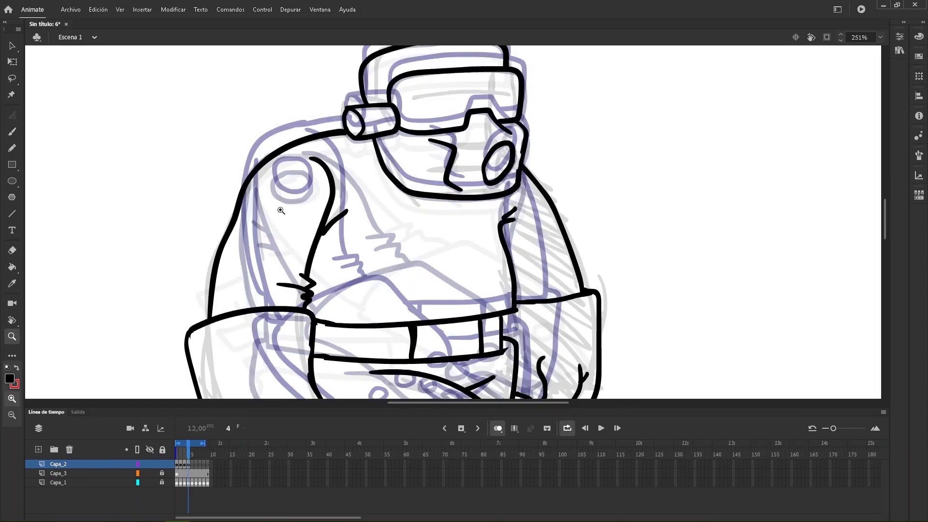
{"action": "key", "text": "b"}
{"action": "mouse_move", "coordinate": [278, 177]}
{"action": "left_mouse_down"}
{"action": "mouse_move", "coordinate": [304, 174]}
{"action": "mouse_move", "coordinate": [283, 173]}
{"action": "left_mouse_up"}
{"action": "key", "text": "space"}
{"action": "mouse_move", "coordinate": [423, 255]}
{"action": "left_mouse_down"}
{"action": "mouse_move", "coordinate": [417, 139]}
{"action": "mouse_move", "coordinate": [437, 251]}
{"action": "left_mouse_up"}
{"action": "key", "text": "z"}
{"action": "left_click", "coordinate": [623, 259]}
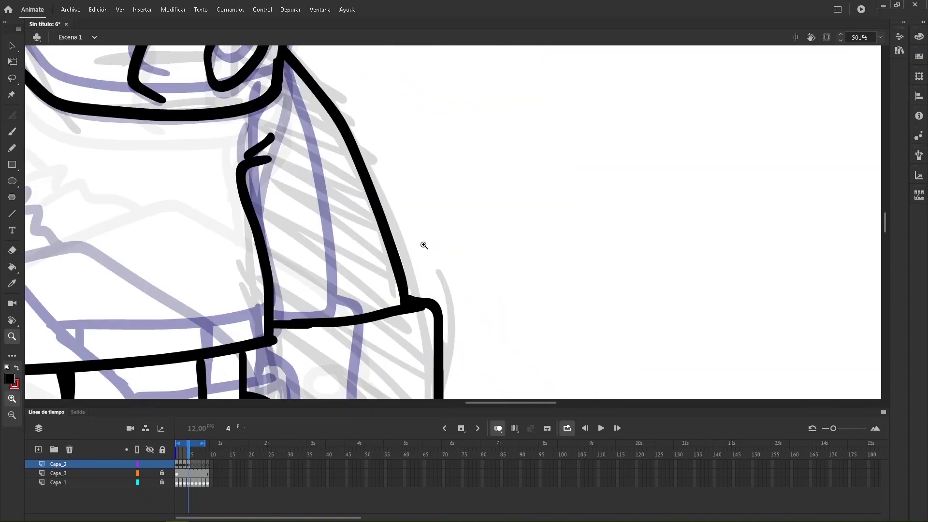
{"action": "left_click", "coordinate": [421, 242], "text": "alt"}
{"action": "left_click", "coordinate": [418, 241], "text": "alt"}
{"action": "left_click", "coordinate": [423, 240], "text": "alt"}
{"action": "key", "text": "space"}
{"action": "left_click_drag", "start_coordinate": [419, 239], "coordinate": [426, 269]}
{"action": "left_click_drag", "start_coordinate": [350, 163], "coordinate": [546, 346]}
{"action": "key", "text": "space"}
{"action": "left_click_drag", "start_coordinate": [468, 283], "coordinate": [450, 273]}
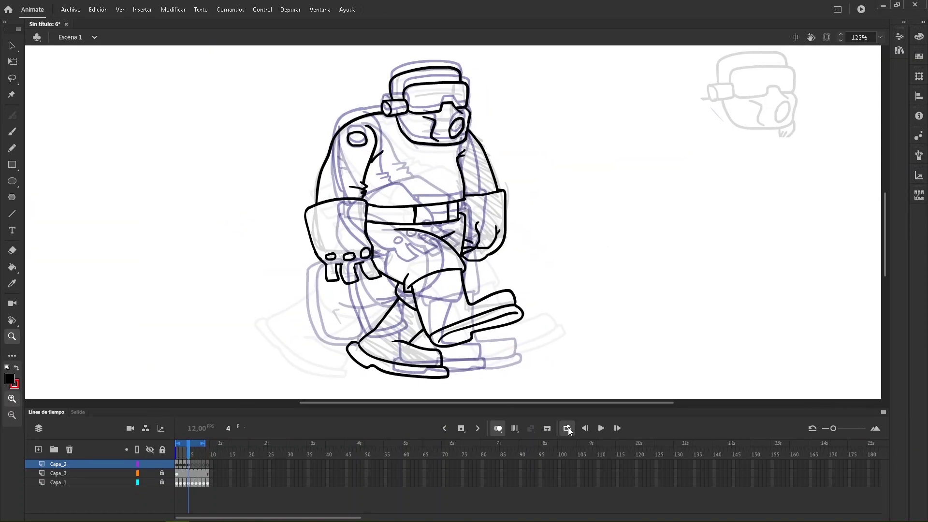
Move to frame 5 with onion skinning on and mark short guide dashes at the shoulder and belt heights.
{"action": "left_click", "coordinate": [498, 428]}
{"action": "mouse_move", "coordinate": [187, 443]}
{"action": "left_mouse_down"}
{"action": "mouse_move", "coordinate": [176, 447]}
{"action": "mouse_move", "coordinate": [193, 454]}
{"action": "mouse_move", "coordinate": [181, 461]}
{"action": "mouse_move", "coordinate": [189, 455]}
{"action": "left_mouse_up"}
{"action": "left_click", "coordinate": [498, 429]}
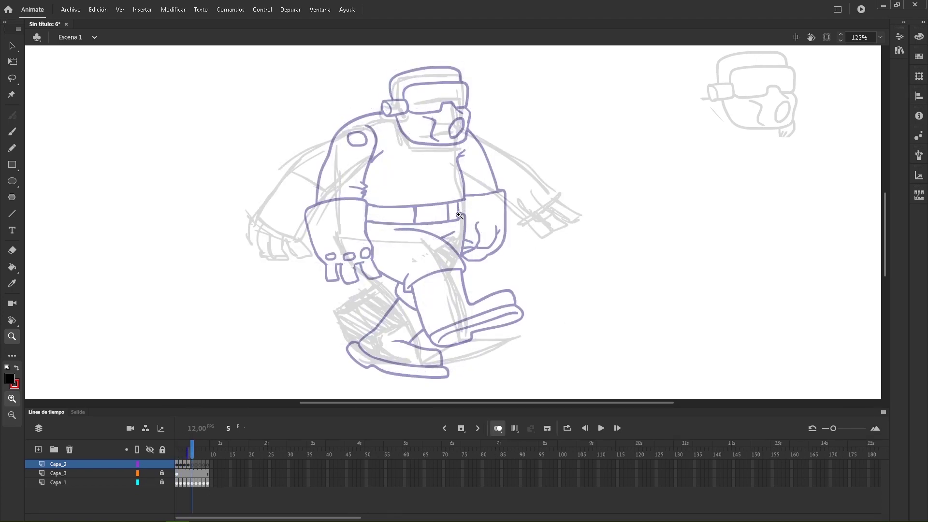
{"action": "key", "text": "b"}
{"action": "left_click_drag", "start_coordinate": [370, 114], "coordinate": [380, 114]}
{"action": "left_click_drag", "start_coordinate": [378, 207], "coordinate": [386, 208]}
{"action": "left_click_drag", "start_coordinate": [378, 224], "coordinate": [387, 225]}
Ink frame 5's long shoulder arc spanning both raised arms and the curved cuff of the near glove.
{"action": "key", "text": "l"}
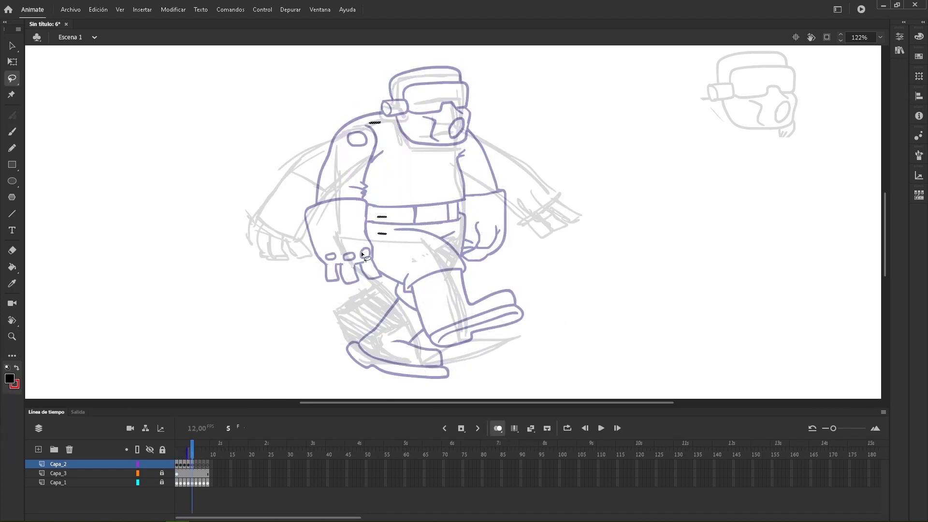
{"action": "key", "text": "b"}
{"action": "mouse_move", "coordinate": [284, 174]}
{"action": "left_mouse_down"}
{"action": "mouse_move", "coordinate": [522, 152]}
{"action": "mouse_move", "coordinate": [298, 146]}
{"action": "mouse_move", "coordinate": [339, 97]}
{"action": "left_mouse_up"}
{"action": "key", "text": "ctrl+z"}
{"action": "key", "text": "shift+space"}
{"action": "mouse_move", "coordinate": [353, 78]}
{"action": "left_mouse_down"}
{"action": "mouse_move", "coordinate": [404, 80]}
{"action": "mouse_move", "coordinate": [546, 221]}
{"action": "left_mouse_up"}
{"action": "key", "text": "ctrl+0"}
{"action": "key", "text": "space"}
{"action": "left_click_drag", "start_coordinate": [493, 244], "coordinate": [488, 224]}
{"action": "left_click_drag", "start_coordinate": [342, 206], "coordinate": [383, 249]}
Set the onion skin starting opacity to 61% and adjust how much opacity decreases per frame.
{"action": "left_click", "coordinate": [193, 441]}
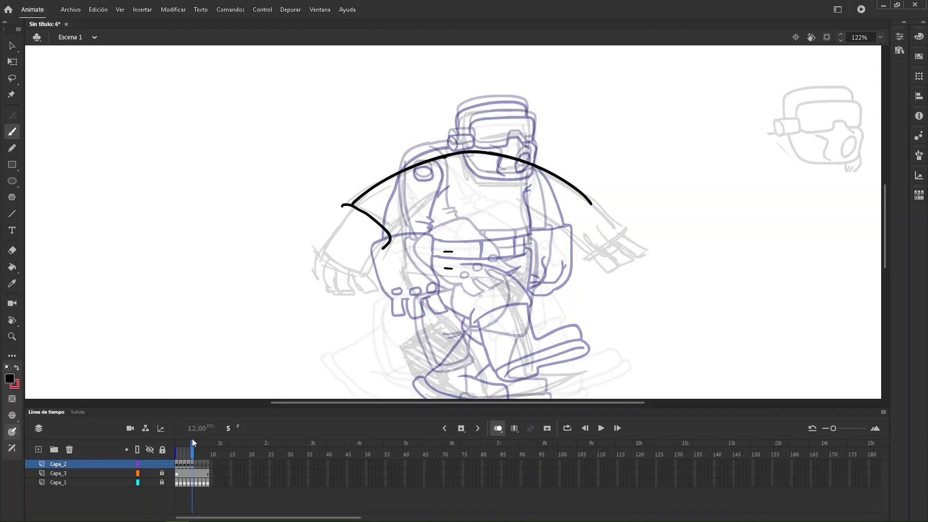
{"action": "left_click", "coordinate": [496, 428]}
{"action": "left_click", "coordinate": [527, 494]}
{"action": "left_click_drag", "start_coordinate": [474, 321], "coordinate": [502, 321]}
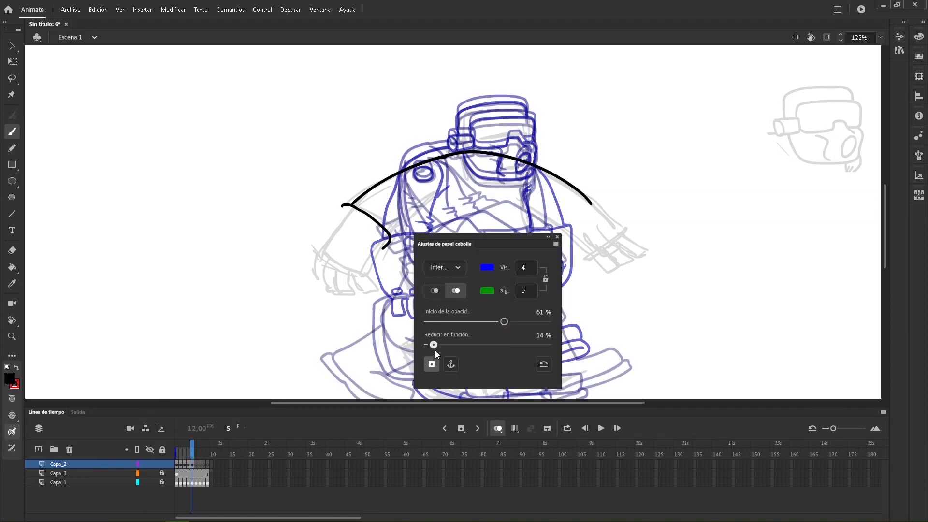
{"action": "left_click_drag", "start_coordinate": [428, 344], "coordinate": [451, 345]}
Ink frame 5's near glove with its sides, knuckles and fingers, erasing the overlap beside the thumb.
{"action": "left_click_drag", "start_coordinate": [311, 256], "coordinate": [340, 209]}
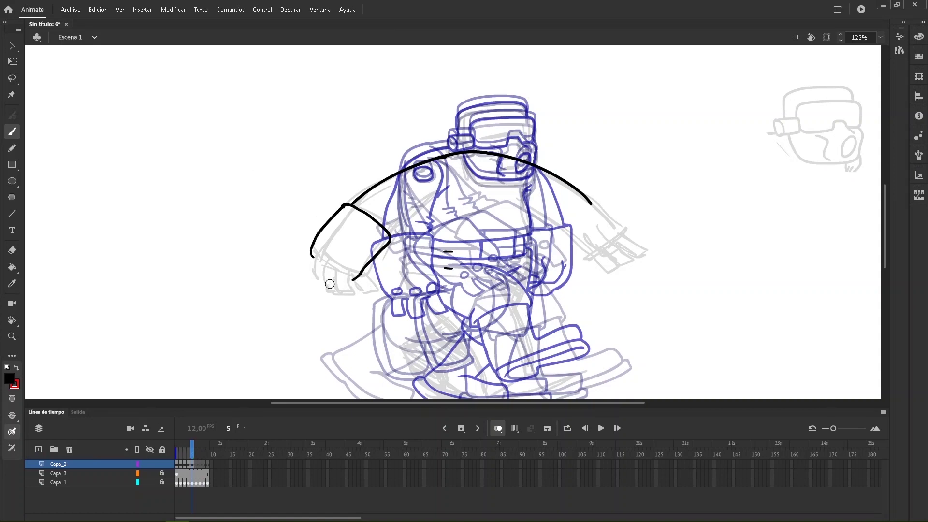
{"action": "left_click_drag", "start_coordinate": [359, 278], "coordinate": [356, 273]}
{"action": "key", "text": "e"}
{"action": "left_click_drag", "start_coordinate": [366, 266], "coordinate": [359, 276]}
{"action": "key", "text": "b"}
Flip between frames 3, 4 and 5 to check the near arm's swing.
{"action": "key", "text": "comma"}
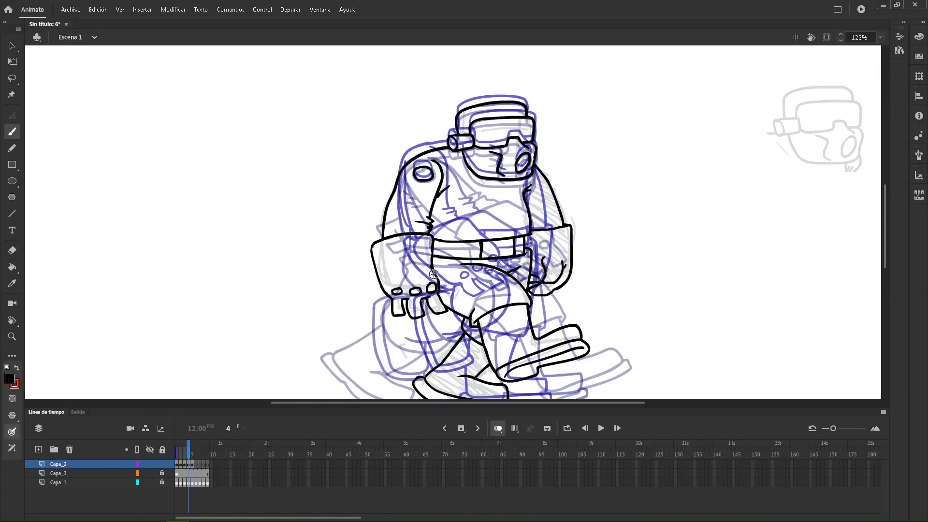
{"action": "key", "text": "comma"}
{"action": "key", "text": "period"}
{"action": "key", "text": "period"}
{"action": "key", "text": "comma"}
{"action": "key", "text": "comma"}
{"action": "key", "text": "period"}
{"action": "key", "text": "comma"}
{"action": "key", "text": "period"}
{"action": "key", "text": "period"}
Readjust the onion skin opacity and falloff, and narrow the onion skin range to the previous frame.
{"action": "left_click", "coordinate": [496, 428]}
{"action": "left_click", "coordinate": [546, 471]}
{"action": "left_click_drag", "start_coordinate": [503, 321], "coordinate": [488, 348]}
{"action": "left_click_drag", "start_coordinate": [484, 322], "coordinate": [549, 322]}
{"action": "mouse_move", "coordinate": [488, 344]}
{"action": "left_mouse_down"}
{"action": "mouse_move", "coordinate": [471, 342]}
{"action": "mouse_move", "coordinate": [500, 345]}
{"action": "left_mouse_up"}
{"action": "left_click", "coordinate": [497, 322]}
{"action": "left_click", "coordinate": [310, 349]}
{"action": "left_click_drag", "start_coordinate": [177, 454], "coordinate": [190, 458]}
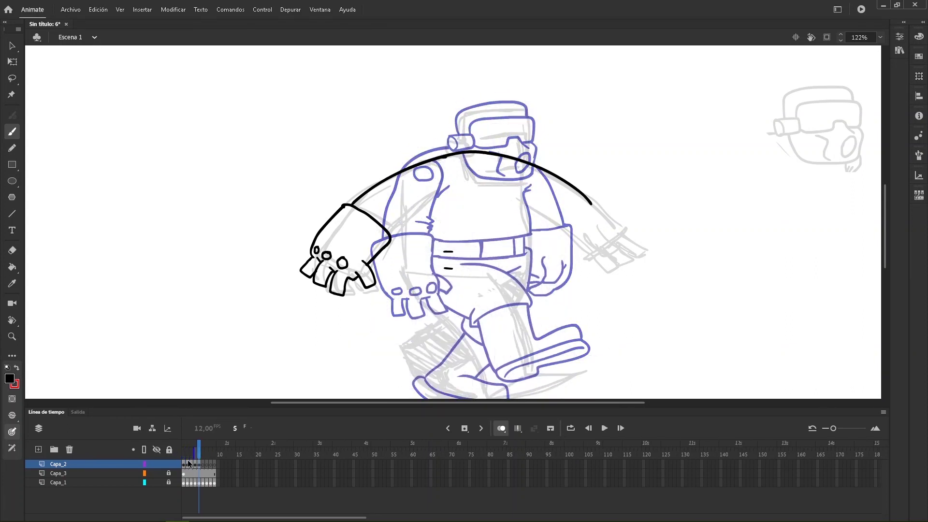
Ink frame 5's far glove with its cuff, palm and fingers at the end of the outstretched arm.
{"action": "scroll", "coordinate": [403, 341], "scroll_direction": "down", "scroll_amount": 2}
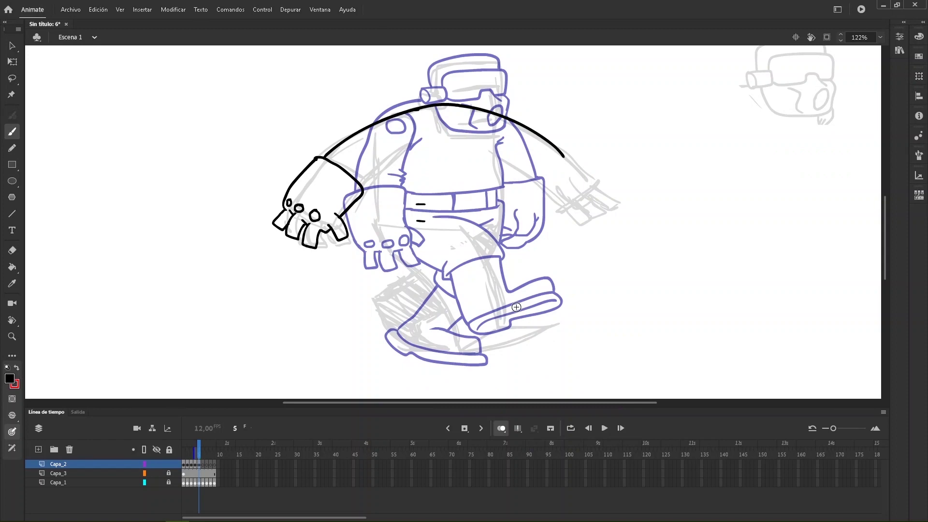
{"action": "mouse_move", "coordinate": [596, 190]}
{"action": "left_mouse_down"}
{"action": "mouse_move", "coordinate": [519, 173]}
{"action": "mouse_move", "coordinate": [561, 216]}
{"action": "left_mouse_up"}
{"action": "left_click_drag", "start_coordinate": [596, 190], "coordinate": [613, 201]}
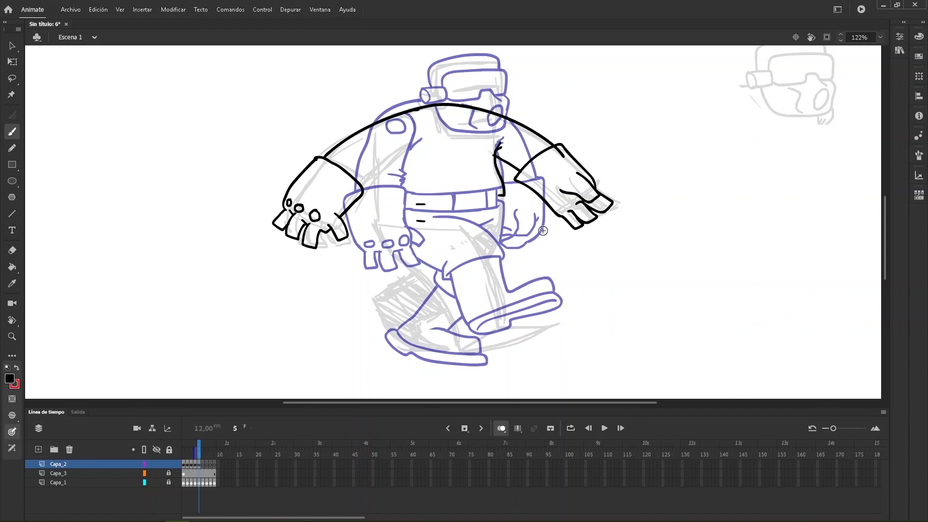
Ink frame 5's belt, trouser outline, front thigh line and trouser cuff.
{"action": "mouse_move", "coordinate": [375, 199]}
{"action": "left_mouse_down"}
{"action": "mouse_move", "coordinate": [505, 194]}
{"action": "mouse_move", "coordinate": [489, 214]}
{"action": "mouse_move", "coordinate": [490, 251]}
{"action": "left_mouse_up"}
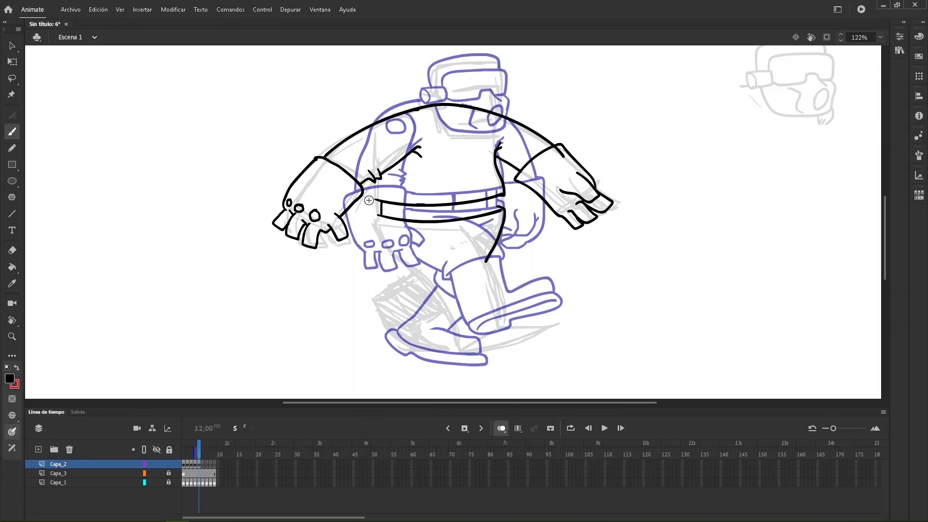
{"action": "left_click_drag", "start_coordinate": [375, 215], "coordinate": [439, 298]}
{"action": "left_click_drag", "start_coordinate": [461, 228], "coordinate": [492, 276]}
{"action": "left_click_drag", "start_coordinate": [441, 293], "coordinate": [489, 274]}
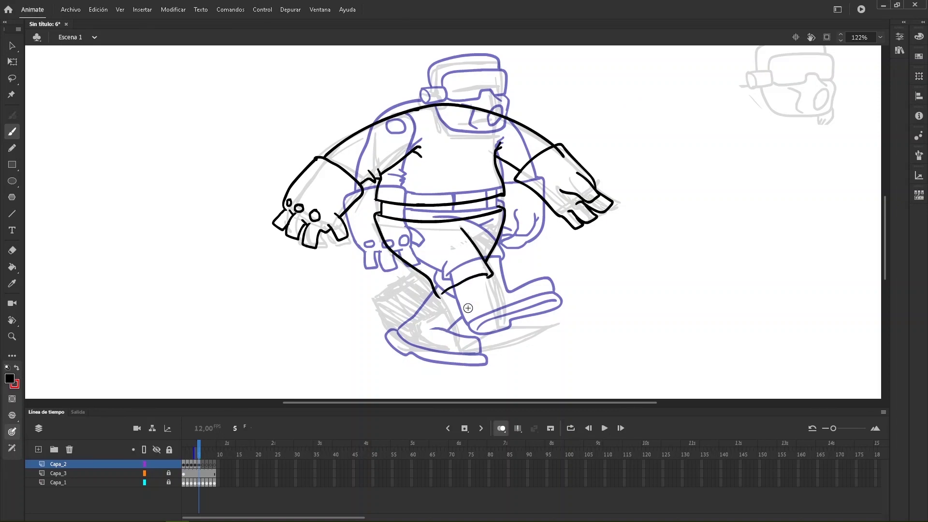
Ink frame 5's front boot with its shaft, sole and toe below the trouser cuff, and erase the overshoot at the toe tip.
{"action": "mouse_move", "coordinate": [442, 293]}
{"action": "left_mouse_down"}
{"action": "mouse_move", "coordinate": [513, 344]}
{"action": "mouse_move", "coordinate": [498, 322]}
{"action": "left_mouse_up"}
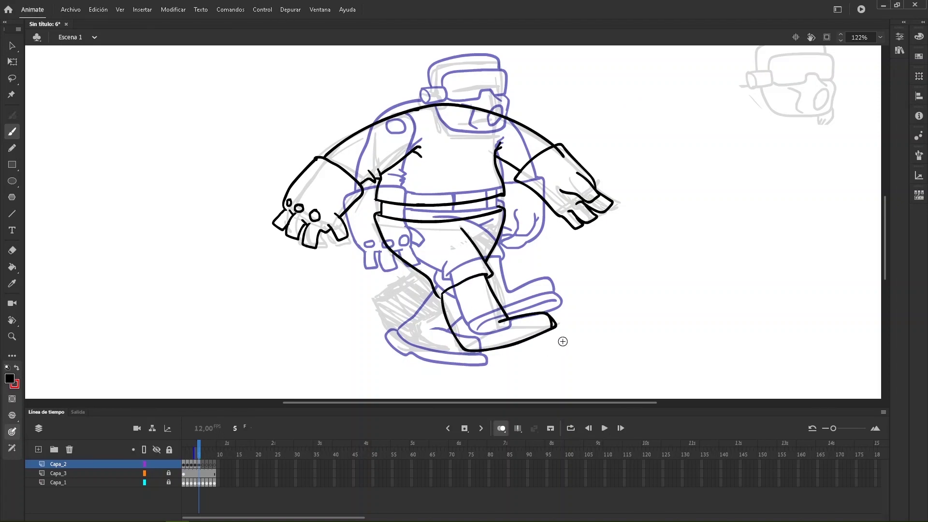
{"action": "key", "text": "e"}
{"action": "left_click_drag", "start_coordinate": [557, 326], "coordinate": [554, 319]}
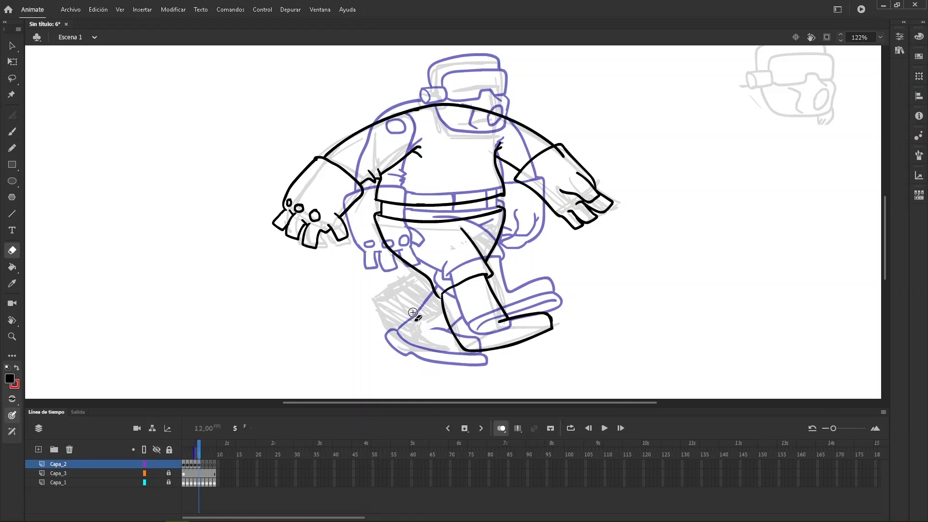
Ink the sole of the front boot on frame 5 of Capa_2, following the grey sketch.
{"action": "key", "text": "b"}
{"action": "key", "text": "shift+space"}
{"action": "mouse_move", "coordinate": [411, 251]}
{"action": "left_mouse_down"}
{"action": "mouse_move", "coordinate": [437, 207]}
{"action": "mouse_move", "coordinate": [410, 213]}
{"action": "left_mouse_up"}
{"action": "left_click_drag", "start_coordinate": [478, 366], "coordinate": [384, 323]}
{"action": "key", "text": "e"}
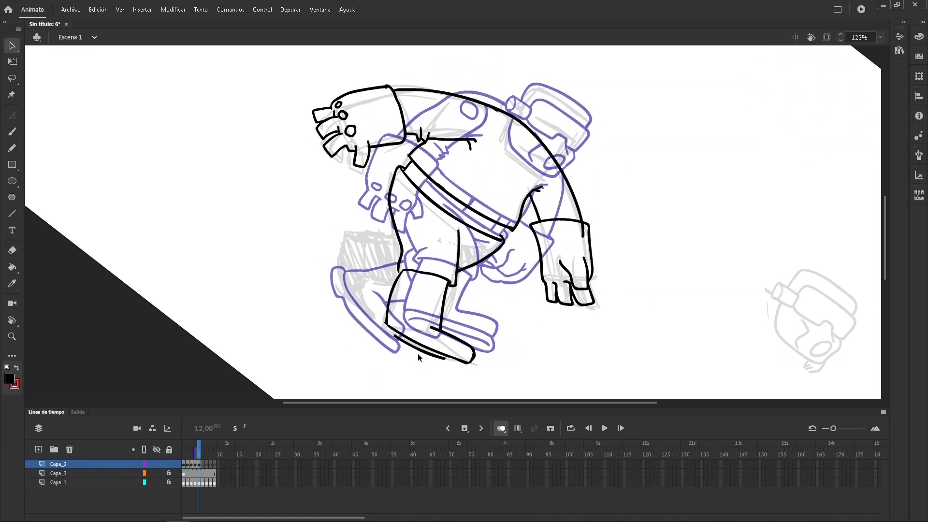
{"action": "key", "text": "ctrl+z"}
{"action": "key", "text": "ctrl+0"}
{"action": "key", "text": "space"}
{"action": "left_click_drag", "start_coordinate": [474, 369], "coordinate": [450, 276]}
{"action": "key", "text": "b"}
{"action": "left_click_drag", "start_coordinate": [572, 307], "coordinate": [566, 300]}
Ink the rear boot with its sole on frame 5 and add the trouser fold and belt division lines.
{"action": "mouse_move", "coordinate": [431, 245]}
{"action": "left_mouse_down"}
{"action": "mouse_move", "coordinate": [388, 270]}
{"action": "mouse_move", "coordinate": [463, 325]}
{"action": "mouse_move", "coordinate": [436, 302]}
{"action": "mouse_move", "coordinate": [453, 286]}
{"action": "mouse_move", "coordinate": [421, 294]}
{"action": "left_mouse_up"}
{"action": "left_click_drag", "start_coordinate": [387, 268], "coordinate": [372, 275]}
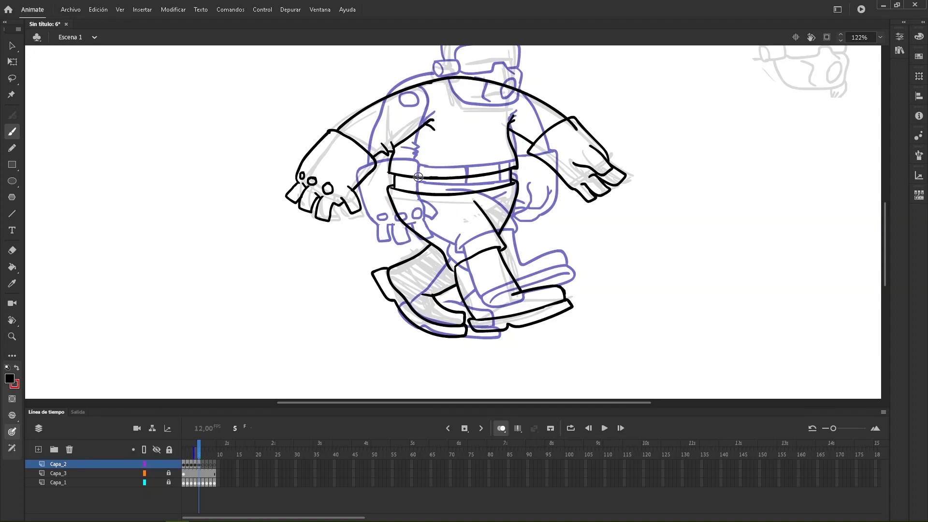
{"action": "key", "text": "e"}
{"action": "key", "text": "b"}
{"action": "left_click_drag", "start_coordinate": [504, 204], "coordinate": [485, 211]}
{"action": "left_click_drag", "start_coordinate": [501, 149], "coordinate": [510, 229]}
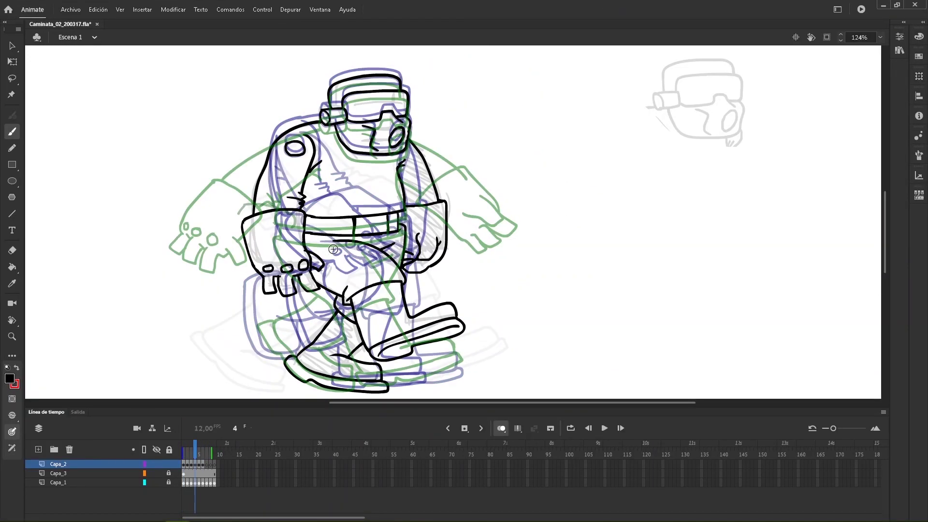
{"action": "key", "text": "v"}
{"action": "left_click_drag", "start_coordinate": [270, 207], "coordinate": [274, 203]}
{"action": "key", "text": "b"}
{"action": "mouse_move", "coordinate": [256, 265]}
{"action": "left_mouse_down"}
{"action": "mouse_move", "coordinate": [262, 286]}
{"action": "mouse_move", "coordinate": [285, 253]}
{"action": "left_mouse_up"}
{"action": "mouse_move", "coordinate": [283, 240]}
{"action": "left_mouse_down"}
{"action": "mouse_move", "coordinate": [286, 269]}
{"action": "mouse_move", "coordinate": [256, 270]}
{"action": "mouse_move", "coordinate": [281, 271]}
{"action": "left_mouse_up"}
{"action": "key", "text": "ctrl+z"}
{"action": "key", "text": "ctrl+z"}
{"action": "key", "text": "ctrl+z"}
Ink the near arm's outline and its glove with fingers and round knuckles on frame 6.
{"action": "key", "text": "e"}
{"action": "mouse_move", "coordinate": [298, 222]}
{"action": "left_mouse_down"}
{"action": "mouse_move", "coordinate": [284, 253]}
{"action": "mouse_move", "coordinate": [248, 288]}
{"action": "mouse_move", "coordinate": [240, 263]}
{"action": "left_mouse_up"}
{"action": "key", "text": "b"}
{"action": "left_click_drag", "start_coordinate": [240, 263], "coordinate": [226, 277]}
{"action": "mouse_move", "coordinate": [247, 202]}
{"action": "left_mouse_down"}
{"action": "mouse_move", "coordinate": [216, 270]}
{"action": "mouse_move", "coordinate": [266, 256]}
{"action": "left_mouse_up"}
{"action": "key", "text": "e"}
{"action": "key", "text": "b"}
{"action": "key", "text": "e"}
{"action": "key", "text": "b"}
{"action": "left_click_drag", "start_coordinate": [246, 254], "coordinate": [252, 253]}
{"action": "left_click_drag", "start_coordinate": [253, 199], "coordinate": [319, 124]}
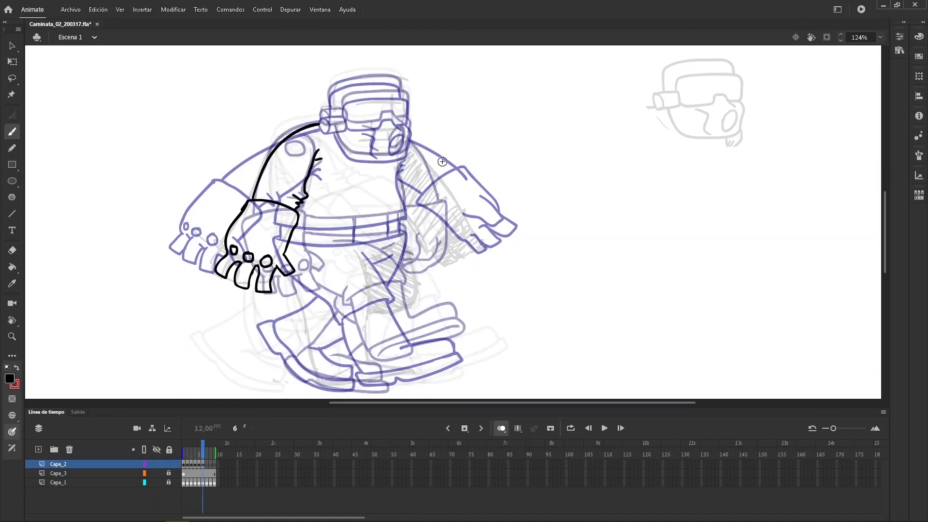
Play back the walk and ink the belt band and the far glove's lower edge on frame 6.
{"action": "key", "text": "Return"}
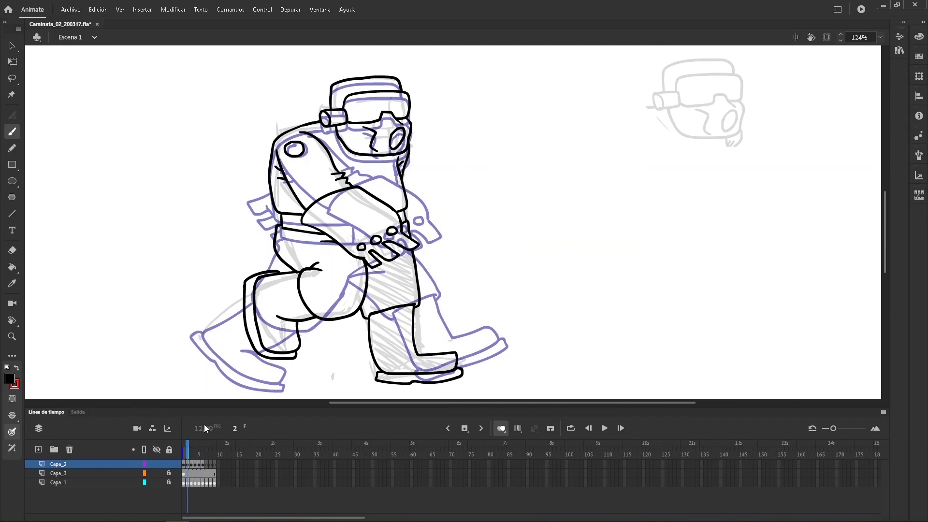
{"action": "left_click_drag", "start_coordinate": [299, 217], "coordinate": [409, 210]}
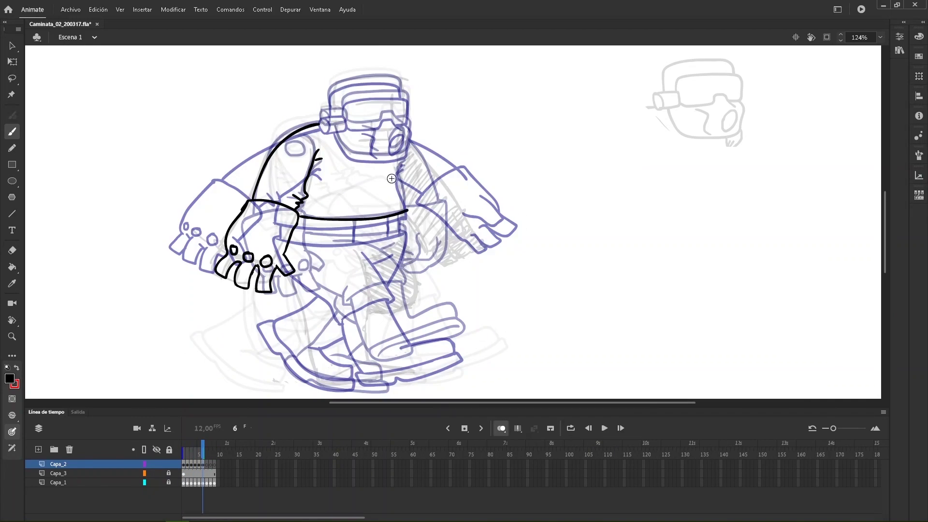
{"action": "mouse_move", "coordinate": [316, 236]}
{"action": "left_mouse_down"}
{"action": "mouse_move", "coordinate": [403, 229]}
{"action": "mouse_move", "coordinate": [355, 235]}
{"action": "left_mouse_up"}
{"action": "mouse_move", "coordinate": [388, 217]}
{"action": "left_mouse_down"}
{"action": "mouse_move", "coordinate": [388, 231]}
{"action": "mouse_move", "coordinate": [468, 236]}
{"action": "mouse_move", "coordinate": [437, 259]}
{"action": "left_mouse_up"}
{"action": "key", "text": "comma"}
{"action": "key", "text": "period"}
Ink the front edge of the torso down to the belt on frame 6, cleaning up the line ends.
{"action": "key", "text": "e"}
{"action": "key", "text": "b"}
{"action": "left_click", "coordinate": [502, 429]}
{"action": "left_click", "coordinate": [503, 429]}
{"action": "mouse_move", "coordinate": [404, 162]}
{"action": "left_mouse_down"}
{"action": "mouse_move", "coordinate": [405, 211]}
{"action": "mouse_move", "coordinate": [396, 208]}
{"action": "left_mouse_up"}
{"action": "key", "text": "e"}
{"action": "key", "text": "b"}
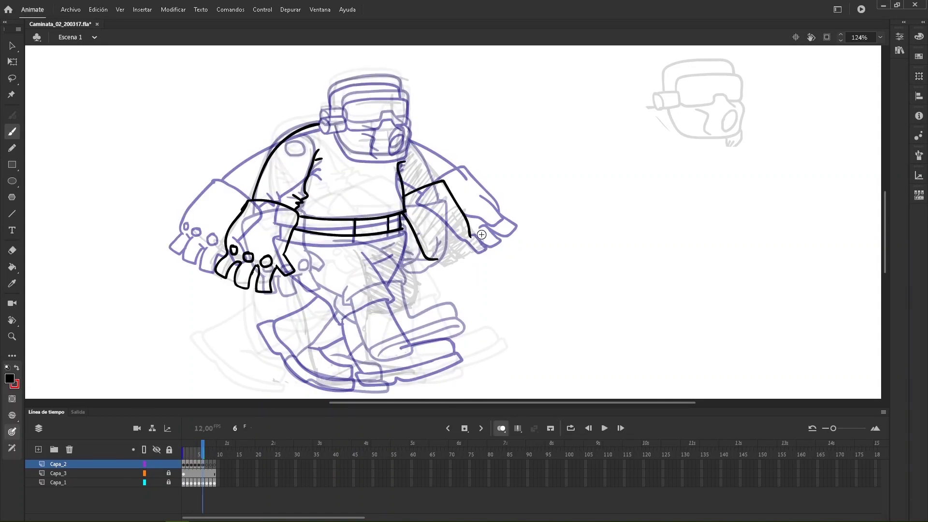
Ink the fingers of the far glove on frame 6 and clean up their lines.
{"action": "left_click_drag", "start_coordinate": [455, 215], "coordinate": [482, 228]}
{"action": "left_click_drag", "start_coordinate": [436, 231], "coordinate": [482, 229]}
{"action": "left_click_drag", "start_coordinate": [471, 238], "coordinate": [443, 256]}
{"action": "left_click_drag", "start_coordinate": [436, 260], "coordinate": [453, 266]}
{"action": "key", "text": "e"}
{"action": "key", "text": "b"}
Ink the far upper arm up to the mask and tidy the far glove's cuff and finger lines.
{"action": "left_click_drag", "start_coordinate": [439, 181], "coordinate": [424, 165]}
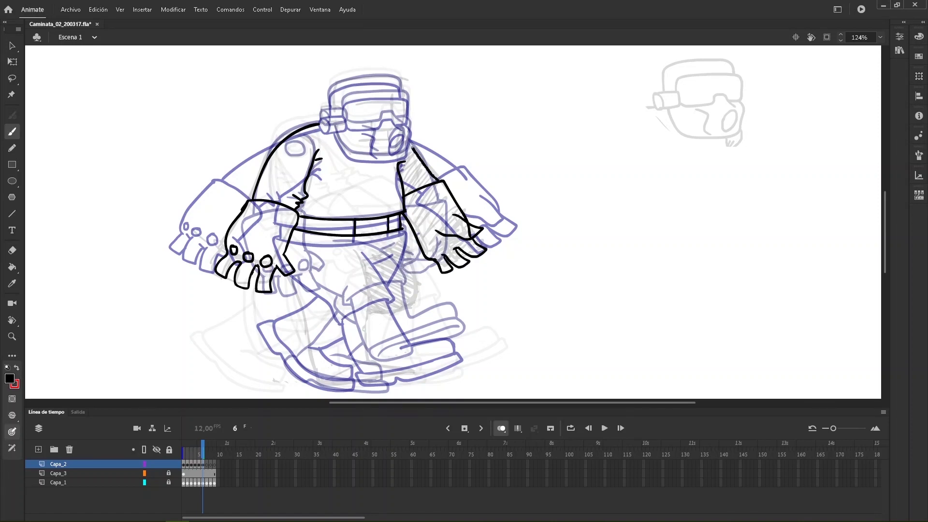
{"action": "left_click_drag", "start_coordinate": [406, 196], "coordinate": [469, 221]}
{"action": "key", "text": "e"}
{"action": "key", "text": "b"}
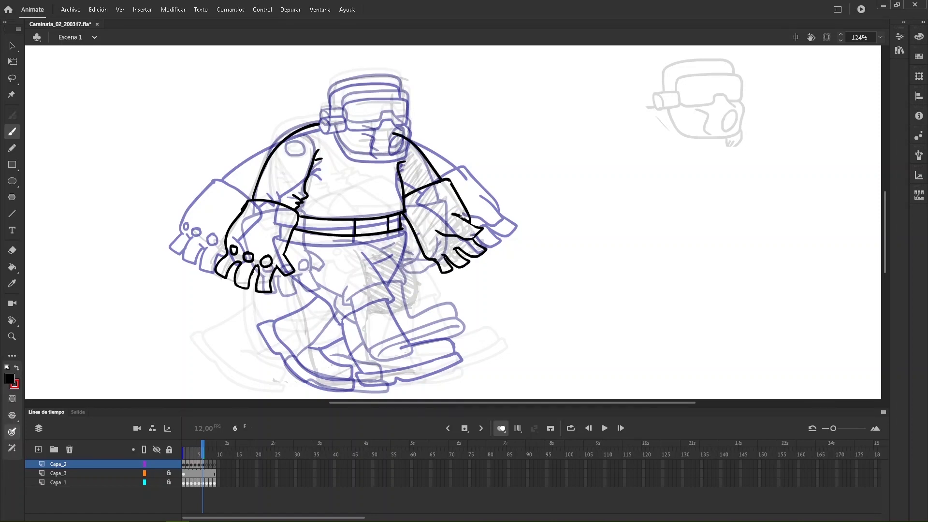
Limit the onion skin to the previous frame and ink the supporting leg's trouser hem and boot on frame 6.
{"action": "left_click_drag", "start_coordinate": [183, 457], "coordinate": [198, 458]}
{"action": "left_click_drag", "start_coordinate": [309, 333], "coordinate": [366, 326]}
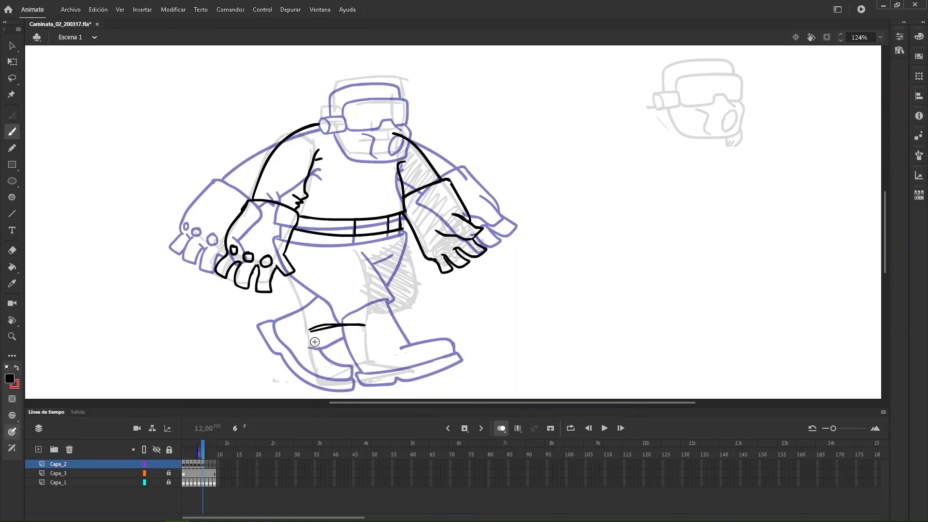
{"action": "key", "text": "e"}
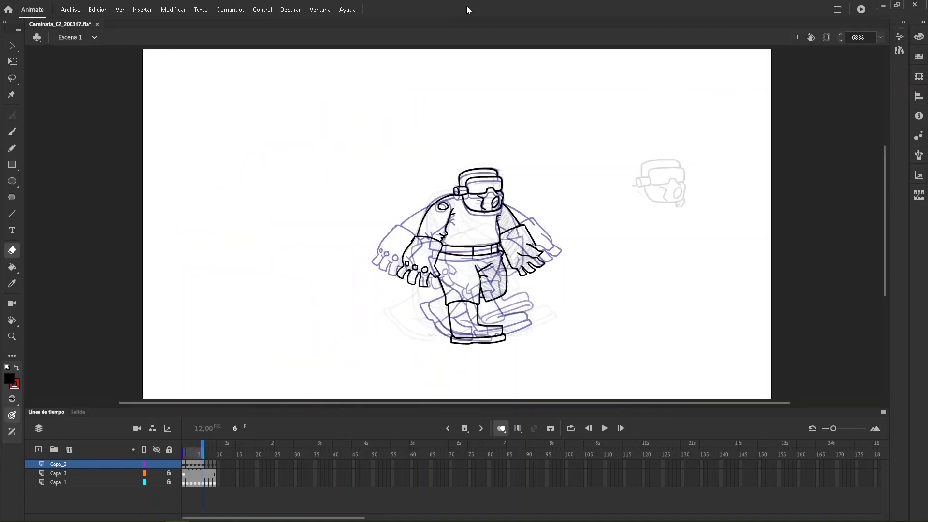
{"action": "key", "text": "b"}
Hide the onion skin and adjust the shoulder circle on frames 3 and 2, lassoing it and nudging it upward.
{"action": "left_click", "coordinate": [501, 428]}
{"action": "key", "text": "z"}
{"action": "left_click_drag", "start_coordinate": [375, 148], "coordinate": [623, 363]}
{"action": "mouse_move", "coordinate": [202, 443]}
{"action": "left_mouse_down"}
{"action": "mouse_move", "coordinate": [160, 441]}
{"action": "mouse_move", "coordinate": [192, 441]}
{"action": "left_mouse_up"}
{"action": "key", "text": "l"}
{"action": "mouse_move", "coordinate": [359, 129]}
{"action": "left_mouse_down"}
{"action": "mouse_move", "coordinate": [372, 138]}
{"action": "mouse_move", "coordinate": [349, 133]}
{"action": "left_mouse_up"}
{"action": "key", "text": "shift+Up"}
{"action": "left_click_drag", "start_coordinate": [191, 445], "coordinate": [189, 451]}
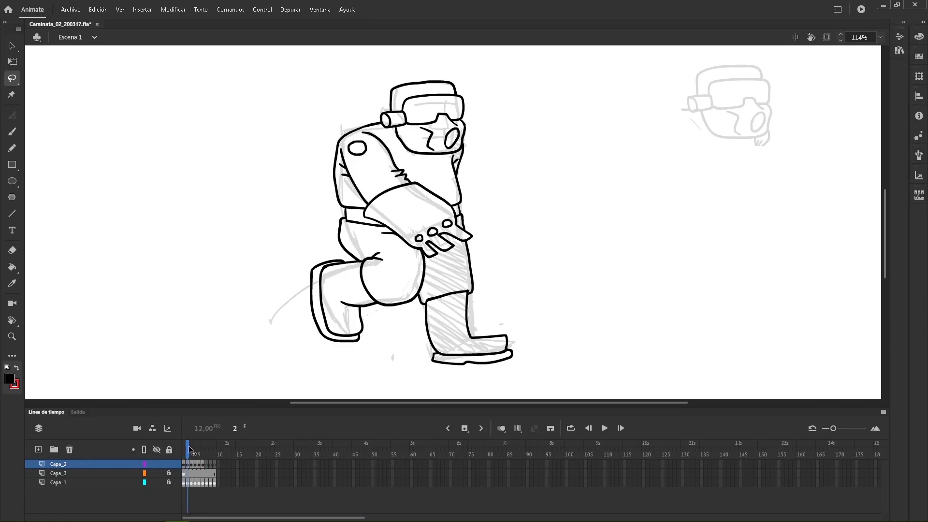
{"action": "left_click_drag", "start_coordinate": [346, 155], "coordinate": [347, 157]}
Show the onion skin again and draw the shoulder circle on the near arm at close range.
{"action": "mouse_move", "coordinate": [188, 448]}
{"action": "left_mouse_down"}
{"action": "mouse_move", "coordinate": [205, 451]}
{"action": "mouse_move", "coordinate": [196, 452]}
{"action": "left_mouse_up"}
{"action": "left_click", "coordinate": [501, 428]}
{"action": "key", "text": "z"}
{"action": "left_click_drag", "start_coordinate": [334, 115], "coordinate": [416, 201]}
{"action": "key", "text": "b"}
{"action": "mouse_move", "coordinate": [366, 165]}
{"action": "left_mouse_down"}
{"action": "mouse_move", "coordinate": [433, 166]}
{"action": "mouse_move", "coordinate": [365, 167]}
{"action": "left_mouse_up"}
{"action": "left_click", "coordinate": [880, 37]}
{"action": "left_click", "coordinate": [856, 59]}
Open the advanced onion skin settings for frame 7 and set the starting opacity to 61% and the decrease to 10%.
{"action": "left_click", "coordinate": [501, 428]}
{"action": "mouse_move", "coordinate": [199, 462]}
{"action": "left_mouse_down"}
{"action": "mouse_move", "coordinate": [215, 462]}
{"action": "mouse_move", "coordinate": [190, 462]}
{"action": "mouse_move", "coordinate": [209, 462]}
{"action": "mouse_move", "coordinate": [182, 453]}
{"action": "mouse_move", "coordinate": [205, 453]}
{"action": "mouse_move", "coordinate": [191, 453]}
{"action": "left_mouse_up"}
{"action": "key", "text": "alt+shift+o"}
{"action": "key", "text": "z"}
{"action": "left_click", "coordinate": [497, 253]}
{"action": "left_click", "coordinate": [501, 429]}
{"action": "left_click", "coordinate": [514, 488]}
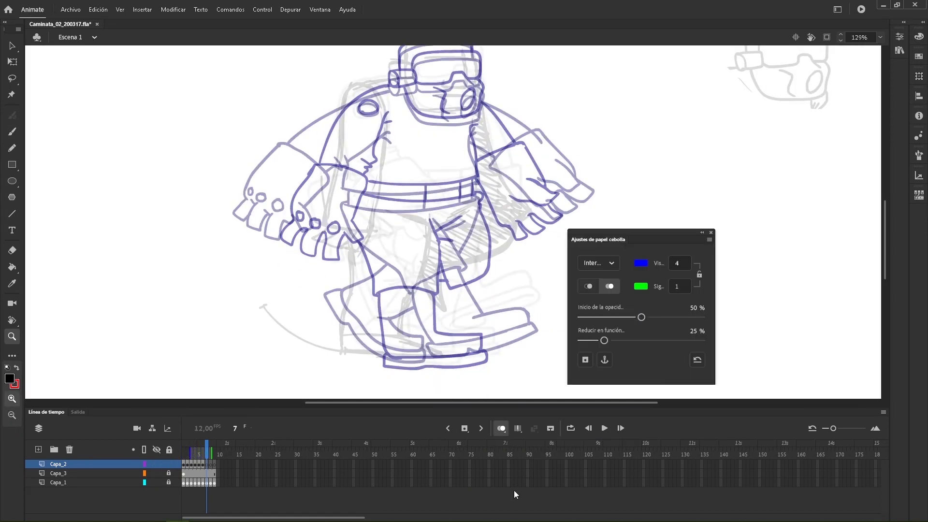
{"action": "left_click_drag", "start_coordinate": [604, 341], "coordinate": [581, 341]}
{"action": "mouse_move", "coordinate": [641, 318]}
{"action": "left_mouse_down"}
{"action": "mouse_move", "coordinate": [681, 318]}
{"action": "mouse_move", "coordinate": [648, 320]}
{"action": "mouse_move", "coordinate": [658, 319]}
{"action": "left_mouse_up"}
Ink the torso's lower edge and the outline of the far arm and glove on frame 7.
{"action": "key", "text": "b"}
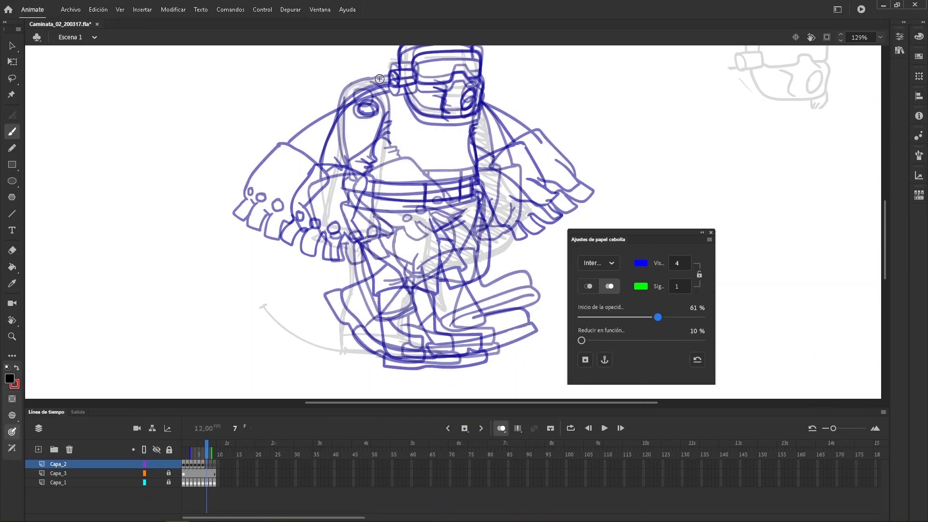
{"action": "mouse_move", "coordinate": [413, 170]}
{"action": "left_mouse_down"}
{"action": "mouse_move", "coordinate": [478, 167]}
{"action": "mouse_move", "coordinate": [536, 227]}
{"action": "left_mouse_up"}
{"action": "left_click_drag", "start_coordinate": [474, 103], "coordinate": [494, 159]}
Lower the onion skin's starting opacity and limit its range to the previous frame.
{"action": "left_click_drag", "start_coordinate": [658, 317], "coordinate": [615, 316]}
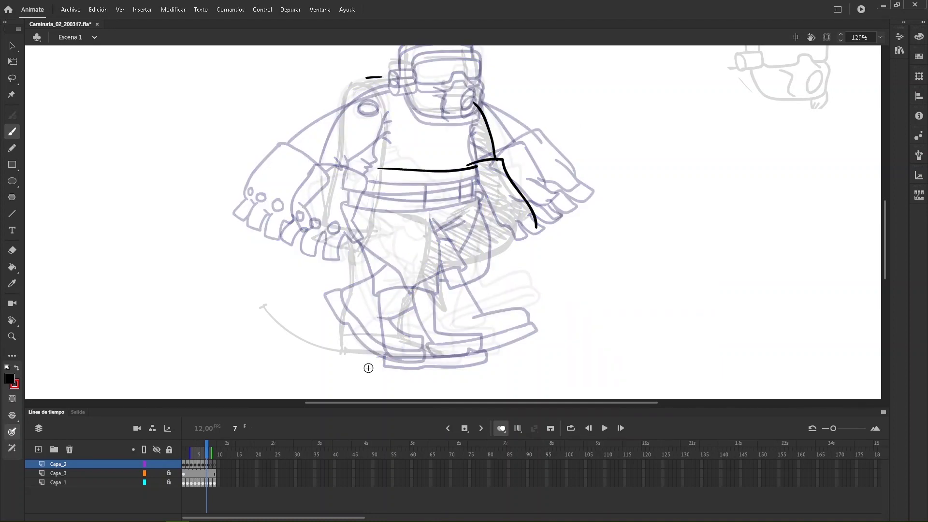
{"action": "left_click_drag", "start_coordinate": [190, 453], "coordinate": [202, 454]}
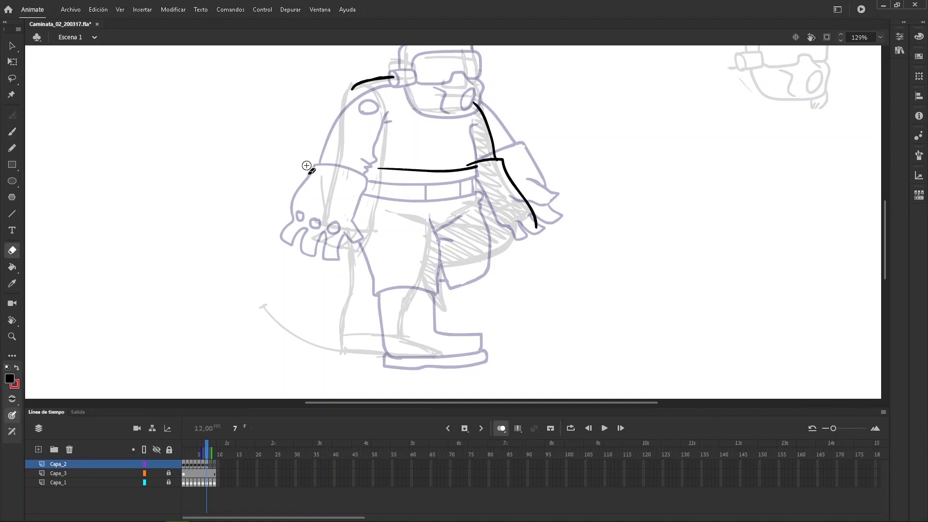
Ink the near arm's outline, the glove's cuff and sides, and the armpit folds on frame 7.
{"action": "left_click_drag", "start_coordinate": [357, 85], "coordinate": [315, 227]}
{"action": "left_click_drag", "start_coordinate": [340, 161], "coordinate": [369, 228]}
{"action": "key", "text": "ctrl+z"}
{"action": "mouse_move", "coordinate": [381, 124]}
{"action": "left_mouse_down"}
{"action": "mouse_move", "coordinate": [378, 167]}
{"action": "mouse_move", "coordinate": [388, 115]}
{"action": "left_mouse_up"}
{"action": "left_click_drag", "start_coordinate": [385, 124], "coordinate": [393, 122]}
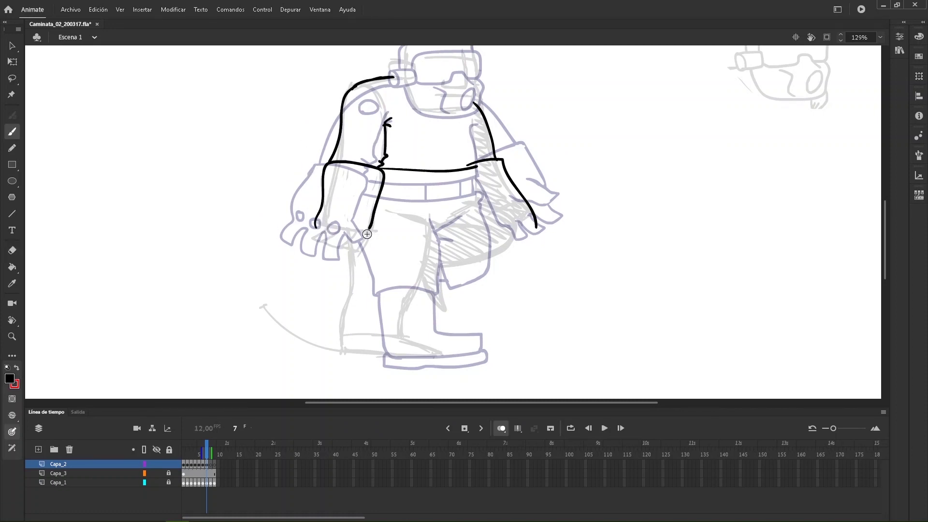
Ink the near glove's fingers and round knuckles on frame 7.
{"action": "left_click_drag", "start_coordinate": [318, 228], "coordinate": [331, 232]}
{"action": "mouse_move", "coordinate": [372, 223]}
{"action": "left_mouse_down"}
{"action": "mouse_move", "coordinate": [345, 254]}
{"action": "mouse_move", "coordinate": [354, 222]}
{"action": "left_mouse_up"}
{"action": "key", "text": "e"}
{"action": "key", "text": "b"}
{"action": "left_click_drag", "start_coordinate": [335, 220], "coordinate": [337, 219]}
{"action": "left_click_drag", "start_coordinate": [323, 213], "coordinate": [319, 216]}
Ink the near trouser leg with its crotch folds and hem, and the boot below it, on frame 7.
{"action": "left_click_drag", "start_coordinate": [400, 292], "coordinate": [433, 228]}
{"action": "left_click_drag", "start_coordinate": [411, 215], "coordinate": [433, 227]}
{"action": "left_click_drag", "start_coordinate": [434, 232], "coordinate": [467, 211]}
{"action": "left_click_drag", "start_coordinate": [347, 289], "coordinate": [350, 255]}
{"action": "mouse_move", "coordinate": [352, 292]}
{"action": "left_mouse_down"}
{"action": "mouse_move", "coordinate": [362, 356]}
{"action": "mouse_move", "coordinate": [441, 341]}
{"action": "left_mouse_up"}
{"action": "mouse_move", "coordinate": [410, 296]}
{"action": "left_mouse_down"}
{"action": "mouse_move", "coordinate": [440, 341]}
{"action": "mouse_move", "coordinate": [407, 313]}
{"action": "mouse_move", "coordinate": [433, 231]}
{"action": "mouse_move", "coordinate": [432, 260]}
{"action": "left_mouse_up"}
Shorten the near boot's toe on frame 7 and work on the line of its sole.
{"action": "key", "text": "e"}
{"action": "key", "text": "b"}
{"action": "key", "text": "e"}
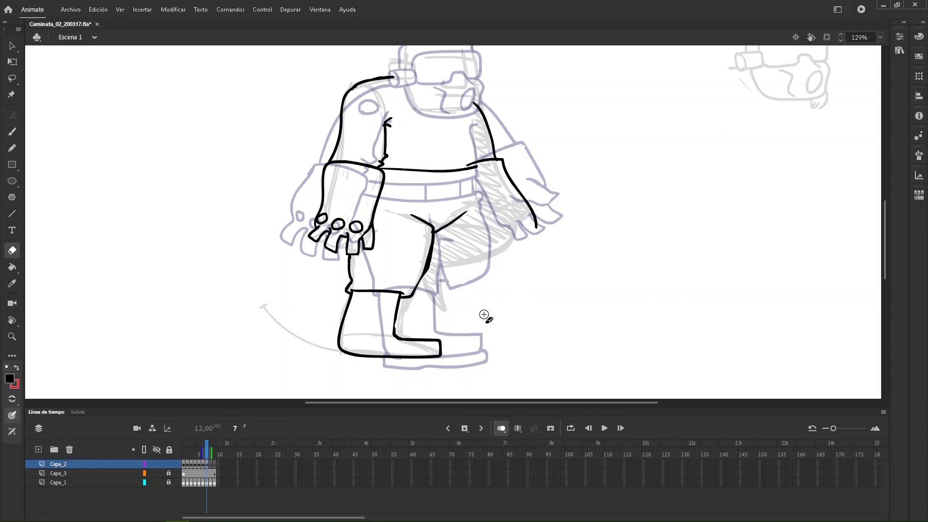
{"action": "left_click_drag", "start_coordinate": [434, 347], "coordinate": [438, 331]}
{"action": "key", "text": "b"}
{"action": "mouse_move", "coordinate": [338, 347]}
{"action": "left_mouse_down"}
{"action": "mouse_move", "coordinate": [431, 357]}
{"action": "mouse_move", "coordinate": [366, 364]}
{"action": "mouse_move", "coordinate": [432, 357]}
{"action": "left_mouse_up"}
{"action": "key", "text": "ctrl+z"}
Flip back and forth through the walk cycle frames to check the leg motion.
{"action": "key", "text": "comma"}
{"action": "key", "text": "comma"}
{"action": "key", "text": "comma"}
{"action": "key", "text": "comma"}
{"action": "key", "text": "comma"}
{"action": "key", "text": "comma"}
{"action": "key", "text": "period"}
{"action": "key", "text": "period"}
{"action": "key", "text": "period"}
{"action": "key", "text": "comma"}
{"action": "key", "text": "comma"}
{"action": "key", "text": "comma"}
{"action": "key", "text": "period"}
{"action": "key", "text": "period"}
{"action": "key", "text": "period"}
{"action": "key", "text": "period"}
{"action": "key", "text": "period"}
{"action": "key", "text": "period"}
Ink the trousers' waistline and the raised far thigh around the knee on frame 7.
{"action": "left_click_drag", "start_coordinate": [455, 223], "coordinate": [517, 235]}
{"action": "left_click_drag", "start_coordinate": [381, 187], "coordinate": [480, 187]}
{"action": "key", "text": "ctrl+z"}
{"action": "mouse_move", "coordinate": [383, 186]}
{"action": "left_mouse_down"}
{"action": "mouse_move", "coordinate": [489, 195]}
{"action": "mouse_move", "coordinate": [518, 237]}
{"action": "left_mouse_up"}
{"action": "key", "text": "ctrl+z"}
{"action": "left_click_drag", "start_coordinate": [487, 196], "coordinate": [480, 262]}
Ink the far leg's trouser opening and the boot hanging behind the near leg on frame 7.
{"action": "key", "text": "e"}
{"action": "key", "text": "b"}
{"action": "mouse_move", "coordinate": [518, 231]}
{"action": "left_mouse_down"}
{"action": "mouse_move", "coordinate": [501, 250]}
{"action": "mouse_move", "coordinate": [456, 222]}
{"action": "left_mouse_up"}
{"action": "mouse_move", "coordinate": [440, 263]}
{"action": "left_mouse_down"}
{"action": "mouse_move", "coordinate": [445, 302]}
{"action": "mouse_move", "coordinate": [431, 307]}
{"action": "left_mouse_up"}
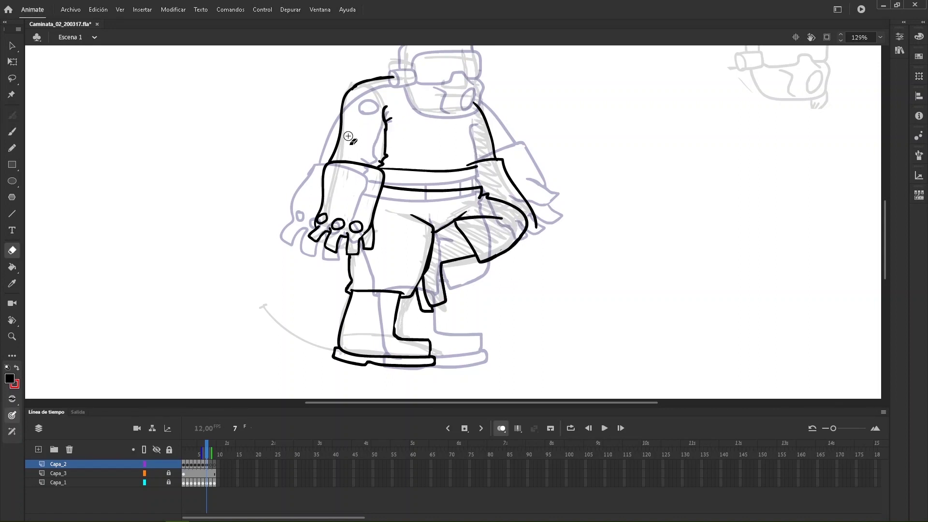
Ink the torso's front edge and the belt's division lines on frame 7.
{"action": "mouse_move", "coordinate": [473, 110]}
{"action": "left_mouse_down"}
{"action": "mouse_move", "coordinate": [479, 167]}
{"action": "mouse_move", "coordinate": [426, 189]}
{"action": "left_mouse_up"}
{"action": "key", "text": "e"}
{"action": "key", "text": "b"}
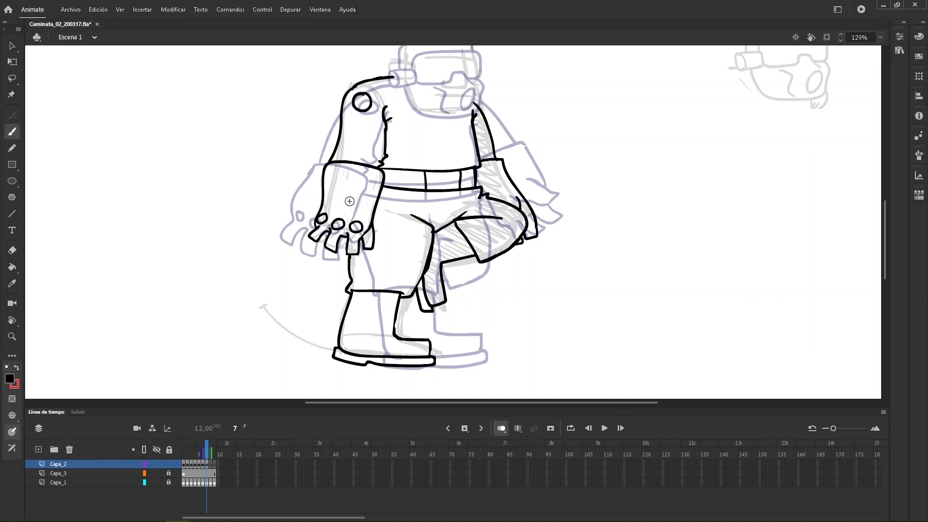
Place the masked head's line art over the head sketch on frame 7 and turn off onion skinning.
{"action": "left_click_drag", "start_coordinate": [384, 194], "coordinate": [399, 273]}
{"action": "left_click_drag", "start_coordinate": [740, 87], "coordinate": [860, 214]}
{"action": "left_click_drag", "start_coordinate": [324, 180], "coordinate": [337, 223]}
{"action": "mouse_move", "coordinate": [337, 224]}
{"action": "left_mouse_down"}
{"action": "mouse_move", "coordinate": [348, 177]}
{"action": "mouse_move", "coordinate": [338, 223]}
{"action": "left_mouse_up"}
{"action": "mouse_move", "coordinate": [381, 171]}
{"action": "left_mouse_down"}
{"action": "mouse_move", "coordinate": [388, 142]}
{"action": "mouse_move", "coordinate": [544, 197]}
{"action": "left_mouse_up"}
{"action": "left_click_drag", "start_coordinate": [404, 210], "coordinate": [557, 217]}
{"action": "key", "text": "e"}
{"action": "key", "text": "b"}
{"action": "mouse_move", "coordinate": [441, 224]}
{"action": "left_mouse_down"}
{"action": "mouse_move", "coordinate": [484, 297]}
{"action": "mouse_move", "coordinate": [522, 286]}
{"action": "left_mouse_up"}
{"action": "mouse_move", "coordinate": [360, 223]}
{"action": "left_mouse_down"}
{"action": "mouse_move", "coordinate": [518, 303]}
{"action": "mouse_move", "coordinate": [567, 202]}
{"action": "left_mouse_up"}
{"action": "mouse_move", "coordinate": [348, 175]}
{"action": "left_mouse_down"}
{"action": "mouse_move", "coordinate": [495, 81]}
{"action": "mouse_move", "coordinate": [552, 119]}
{"action": "left_mouse_up"}
{"action": "key", "text": "ctrl+2"}
{"action": "key", "text": "v"}
{"action": "left_click_drag", "start_coordinate": [621, 147], "coordinate": [696, 212]}
{"action": "left_click_drag", "start_coordinate": [660, 203], "coordinate": [477, 209]}
{"action": "left_click_drag", "start_coordinate": [430, 154], "coordinate": [576, 256]}
{"action": "left_click_drag", "start_coordinate": [202, 453], "coordinate": [183, 453]}
{"action": "key", "text": "v"}
{"action": "mouse_move", "coordinate": [369, 235]}
{"action": "left_mouse_down"}
{"action": "mouse_move", "coordinate": [629, 219]}
{"action": "mouse_move", "coordinate": [378, 233]}
{"action": "left_mouse_up"}
{"action": "left_click", "coordinate": [501, 429]}
{"action": "left_click", "coordinate": [535, 494]}
{"action": "left_click_drag", "start_coordinate": [618, 317], "coordinate": [702, 317]}
{"action": "mouse_move", "coordinate": [387, 234]}
{"action": "left_mouse_down"}
{"action": "mouse_move", "coordinate": [647, 184]}
{"action": "mouse_move", "coordinate": [386, 234]}
{"action": "left_mouse_up"}
{"action": "left_click_drag", "start_coordinate": [701, 317], "coordinate": [638, 317]}
{"action": "mouse_move", "coordinate": [582, 340]}
{"action": "left_mouse_down"}
{"action": "mouse_move", "coordinate": [613, 340]}
{"action": "mouse_move", "coordinate": [581, 340]}
{"action": "left_mouse_up"}
{"action": "left_click", "coordinate": [711, 232]}
{"action": "left_click", "coordinate": [502, 428]}
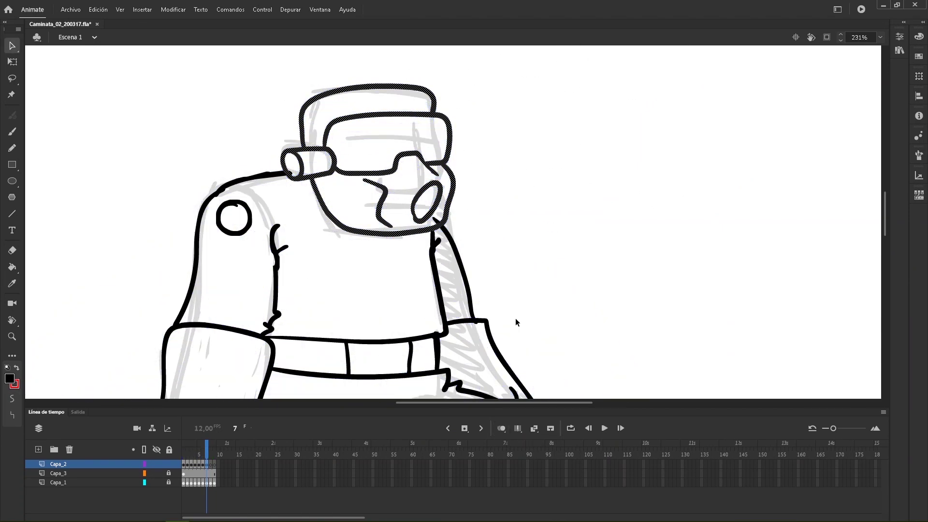
Erase the line overlaps where the shoulder and far arm meet the head on frame 7.
{"action": "key", "text": "e"}
{"action": "left_click_drag", "start_coordinate": [289, 173], "coordinate": [294, 171]}
{"action": "left_click_drag", "start_coordinate": [433, 218], "coordinate": [437, 222]}
{"action": "left_click", "coordinate": [880, 37]}
{"action": "left_click", "coordinate": [840, 77]}
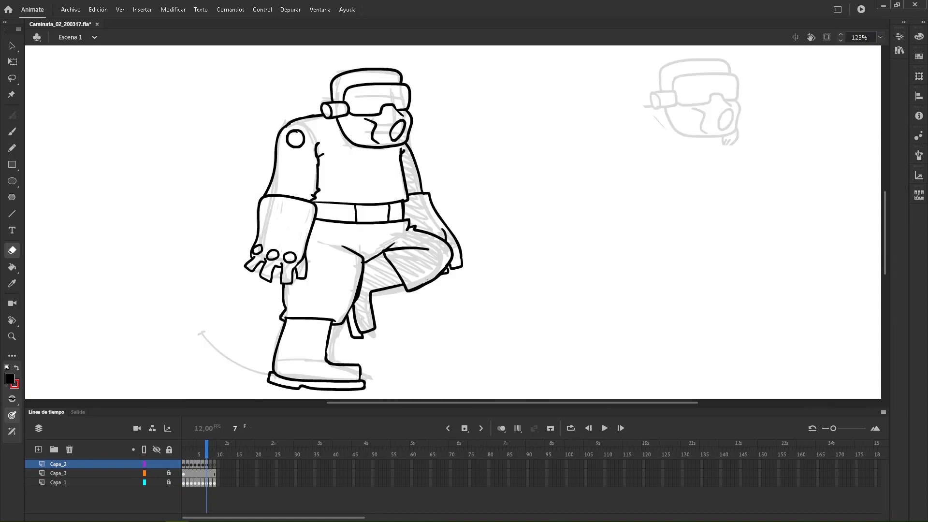
{"action": "key", "text": "Return"}
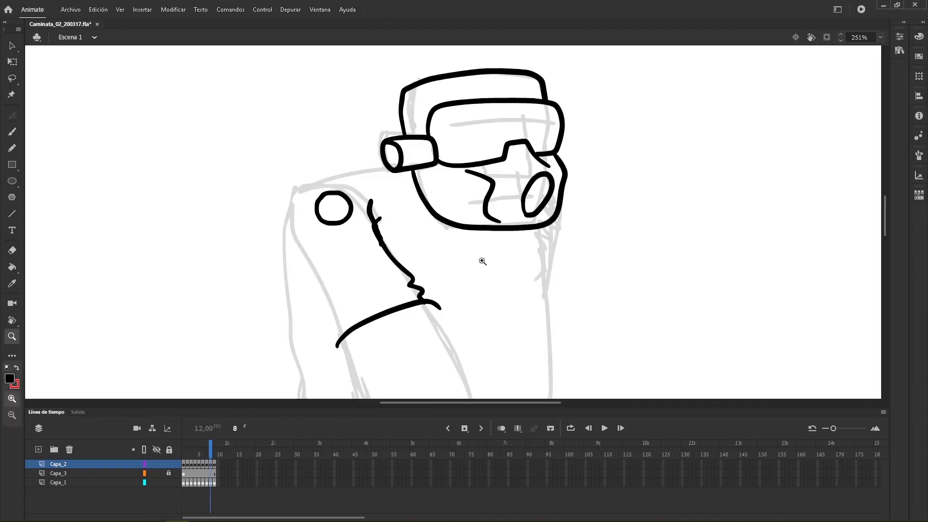
With onion skinning on, ink the shoulder and back line down to the torso hem on frame 8, removing the overlapping stroke.
{"action": "key", "text": "alt+shift+o"}
{"action": "key", "text": "b"}
{"action": "mouse_move", "coordinate": [290, 225]}
{"action": "left_mouse_down"}
{"action": "mouse_move", "coordinate": [294, 201]}
{"action": "mouse_move", "coordinate": [385, 168]}
{"action": "left_mouse_up"}
{"action": "mouse_move", "coordinate": [488, 281]}
{"action": "left_mouse_down"}
{"action": "mouse_move", "coordinate": [487, 209]}
{"action": "mouse_move", "coordinate": [499, 185]}
{"action": "left_mouse_up"}
{"action": "left_click_drag", "start_coordinate": [301, 246], "coordinate": [409, 252]}
{"action": "key", "text": "e"}
{"action": "mouse_move", "coordinate": [357, 242]}
{"action": "left_mouse_down"}
{"action": "mouse_move", "coordinate": [353, 251]}
{"action": "mouse_move", "coordinate": [301, 224]}
{"action": "mouse_move", "coordinate": [297, 125]}
{"action": "left_mouse_up"}
{"action": "key", "text": "v"}
{"action": "left_click", "coordinate": [379, 253]}
{"action": "key", "text": "Delete"}
{"action": "key", "text": "b"}
{"action": "scroll", "coordinate": [297, 125], "scroll_direction": "down", "scroll_amount": 5}
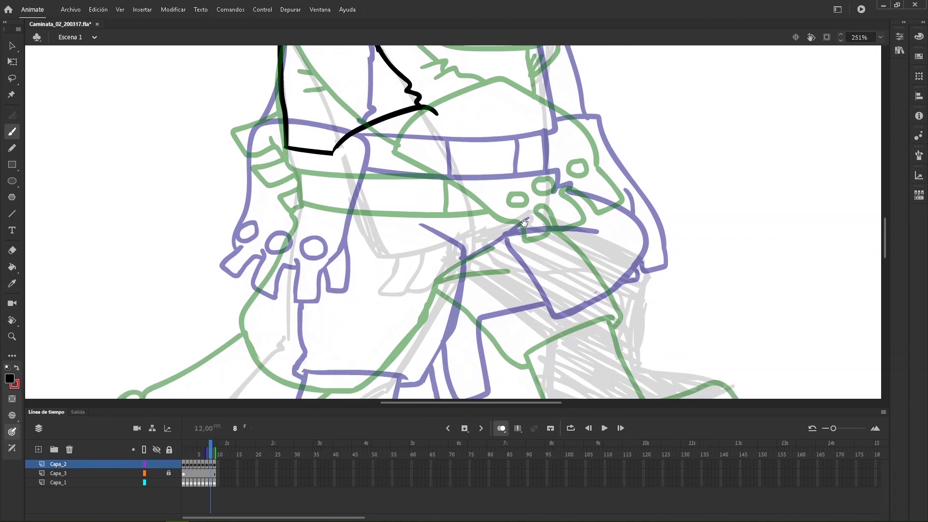
Ink the near glove's outline, fingers and knuckle circles on frame 8.
{"action": "left_click_drag", "start_coordinate": [373, 267], "coordinate": [477, 235]}
{"action": "left_click_drag", "start_coordinate": [425, 112], "coordinate": [477, 235]}
{"action": "left_click_drag", "start_coordinate": [333, 151], "coordinate": [373, 267]}
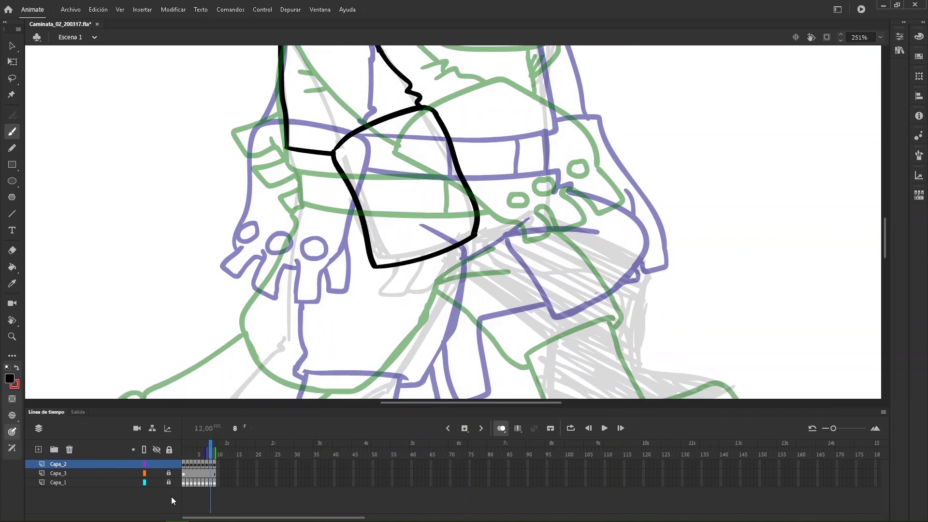
{"action": "mouse_move", "coordinate": [472, 195]}
{"action": "left_mouse_down"}
{"action": "mouse_move", "coordinate": [486, 209]}
{"action": "mouse_move", "coordinate": [487, 242]}
{"action": "left_mouse_up"}
{"action": "mouse_move", "coordinate": [474, 239]}
{"action": "left_mouse_down"}
{"action": "mouse_move", "coordinate": [457, 292]}
{"action": "mouse_move", "coordinate": [447, 251]}
{"action": "left_mouse_up"}
{"action": "mouse_move", "coordinate": [441, 254]}
{"action": "left_mouse_down"}
{"action": "mouse_move", "coordinate": [405, 264]}
{"action": "mouse_move", "coordinate": [438, 253]}
{"action": "left_mouse_up"}
{"action": "key", "text": "e"}
{"action": "left_click_drag", "start_coordinate": [458, 245], "coordinate": [486, 242]}
{"action": "key", "text": "b"}
{"action": "left_click_drag", "start_coordinate": [458, 214], "coordinate": [461, 213]}
{"action": "left_click_drag", "start_coordinate": [430, 227], "coordinate": [433, 225]}
{"action": "left_click_drag", "start_coordinate": [396, 239], "coordinate": [407, 239]}
Ink the torso's front edge and the sliver of far arm behind it on frame 8, undoing the stray stroke.
{"action": "mouse_move", "coordinate": [405, 151]}
{"action": "left_mouse_down"}
{"action": "mouse_move", "coordinate": [501, 273]}
{"action": "mouse_move", "coordinate": [435, 264]}
{"action": "left_mouse_up"}
{"action": "mouse_move", "coordinate": [345, 254]}
{"action": "left_mouse_down"}
{"action": "mouse_move", "coordinate": [170, 92]}
{"action": "mouse_move", "coordinate": [346, 131]}
{"action": "mouse_move", "coordinate": [198, 173]}
{"action": "left_mouse_up"}
{"action": "left_click_drag", "start_coordinate": [405, 202], "coordinate": [503, 198]}
{"action": "left_click_drag", "start_coordinate": [484, 160], "coordinate": [499, 232]}
{"action": "left_click_drag", "start_coordinate": [501, 156], "coordinate": [514, 269]}
{"action": "left_click_drag", "start_coordinate": [505, 169], "coordinate": [500, 182]}
{"action": "left_click_drag", "start_coordinate": [459, 213], "coordinate": [463, 190]}
{"action": "mouse_move", "coordinate": [520, 115]}
{"action": "left_mouse_down"}
{"action": "mouse_move", "coordinate": [524, 181]}
{"action": "mouse_move", "coordinate": [513, 217]}
{"action": "left_mouse_up"}
{"action": "key", "text": "ctrl+z"}
Ink the belt's lower line and back edge on frame 8.
{"action": "left_click_drag", "start_coordinate": [500, 305], "coordinate": [491, 227]}
{"action": "left_click_drag", "start_coordinate": [427, 208], "coordinate": [510, 231]}
{"action": "key", "text": "ctrl+z"}
{"action": "left_click_drag", "start_coordinate": [253, 197], "coordinate": [311, 210]}
{"action": "left_click_drag", "start_coordinate": [257, 166], "coordinate": [250, 215]}
{"action": "left_click_drag", "start_coordinate": [247, 329], "coordinate": [320, 249]}
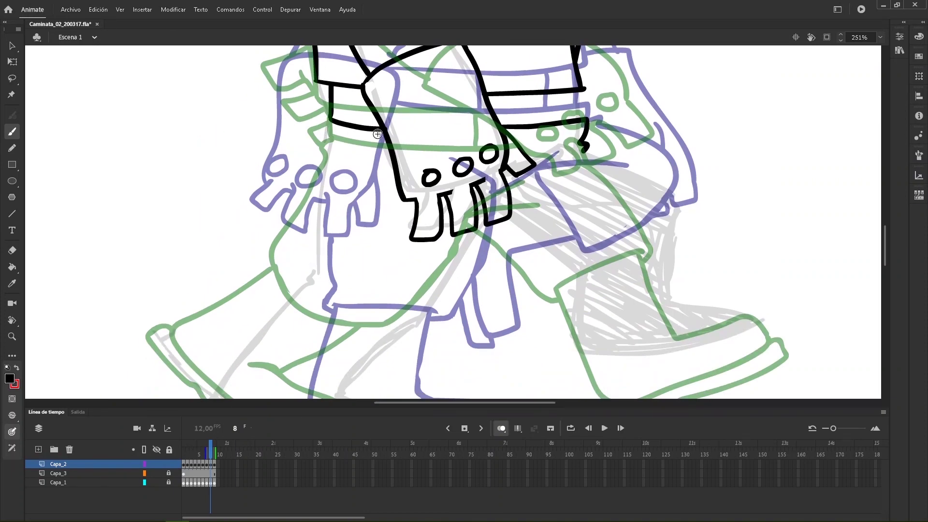
Ink the near leg's trouser outline and the sides of its boot on frame 8.
{"action": "mouse_move", "coordinate": [296, 302]}
{"action": "left_mouse_down"}
{"action": "mouse_move", "coordinate": [312, 263]}
{"action": "mouse_move", "coordinate": [321, 116]}
{"action": "left_mouse_up"}
{"action": "scroll", "coordinate": [401, 252], "scroll_direction": "down", "scroll_amount": 1}
{"action": "scroll", "coordinate": [401, 252], "scroll_direction": "down", "scroll_amount": 3}
{"action": "mouse_move", "coordinate": [290, 217]}
{"action": "left_mouse_down"}
{"action": "mouse_move", "coordinate": [375, 265]}
{"action": "mouse_move", "coordinate": [401, 255]}
{"action": "mouse_move", "coordinate": [479, 140]}
{"action": "left_mouse_up"}
{"action": "left_click_drag", "start_coordinate": [227, 309], "coordinate": [294, 231]}
{"action": "mouse_move", "coordinate": [384, 253]}
{"action": "left_mouse_down"}
{"action": "mouse_move", "coordinate": [330, 326]}
{"action": "mouse_move", "coordinate": [380, 362]}
{"action": "left_mouse_up"}
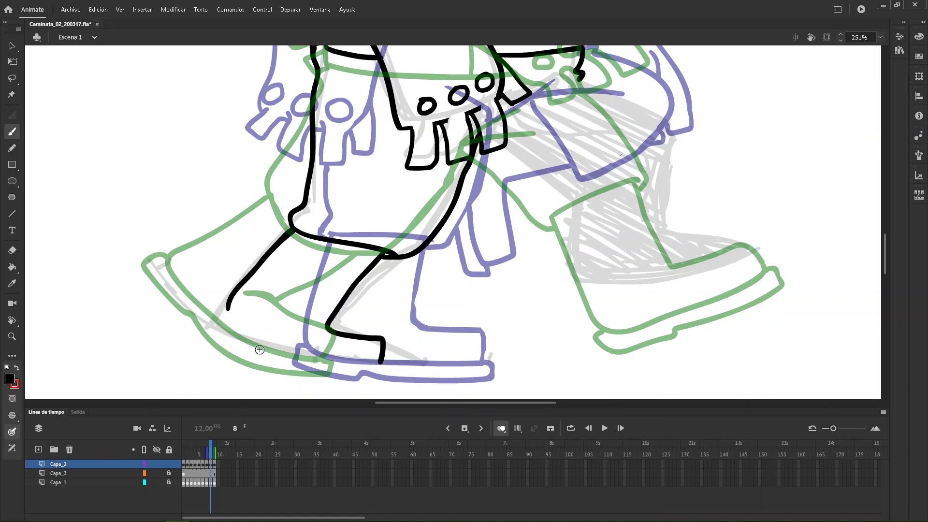
Ink the near boot's instep line and thick sole on frame 8.
{"action": "left_click_drag", "start_coordinate": [294, 320], "coordinate": [329, 329]}
{"action": "mouse_move", "coordinate": [227, 309]}
{"action": "left_mouse_down"}
{"action": "mouse_move", "coordinate": [274, 346]}
{"action": "mouse_move", "coordinate": [382, 364]}
{"action": "left_mouse_up"}
{"action": "mouse_move", "coordinate": [288, 314]}
{"action": "left_mouse_down"}
{"action": "mouse_move", "coordinate": [385, 342]}
{"action": "mouse_move", "coordinate": [355, 337]}
{"action": "mouse_move", "coordinate": [377, 340]}
{"action": "left_mouse_up"}
{"action": "key", "text": "e"}
{"action": "key", "text": "b"}
{"action": "mouse_move", "coordinate": [228, 310]}
{"action": "left_mouse_down"}
{"action": "mouse_move", "coordinate": [212, 334]}
{"action": "mouse_move", "coordinate": [279, 372]}
{"action": "mouse_move", "coordinate": [384, 364]}
{"action": "left_mouse_up"}
Ink the far leg's bent thigh, knee and trouser cuff on frame 8.
{"action": "left_click_drag", "start_coordinate": [619, 100], "coordinate": [554, 162]}
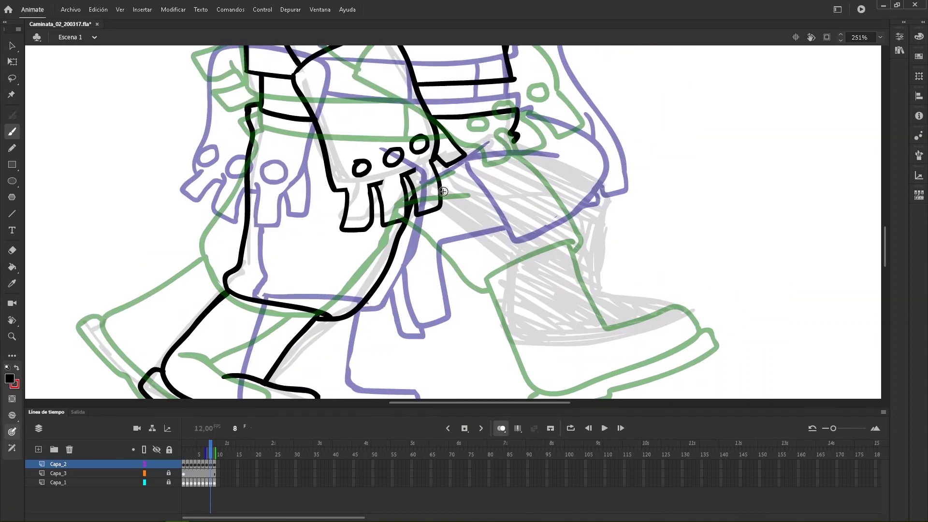
{"action": "left_click_drag", "start_coordinate": [444, 192], "coordinate": [492, 170]}
{"action": "left_click_drag", "start_coordinate": [440, 207], "coordinate": [489, 245]}
{"action": "left_click_drag", "start_coordinate": [517, 144], "coordinate": [613, 242]}
{"action": "left_click_drag", "start_coordinate": [549, 302], "coordinate": [537, 231]}
{"action": "mouse_move", "coordinate": [497, 155]}
{"action": "left_mouse_down"}
{"action": "mouse_move", "coordinate": [478, 185]}
{"action": "mouse_move", "coordinate": [496, 192]}
{"action": "left_mouse_up"}
{"action": "left_click_drag", "start_coordinate": [493, 185], "coordinate": [601, 171]}
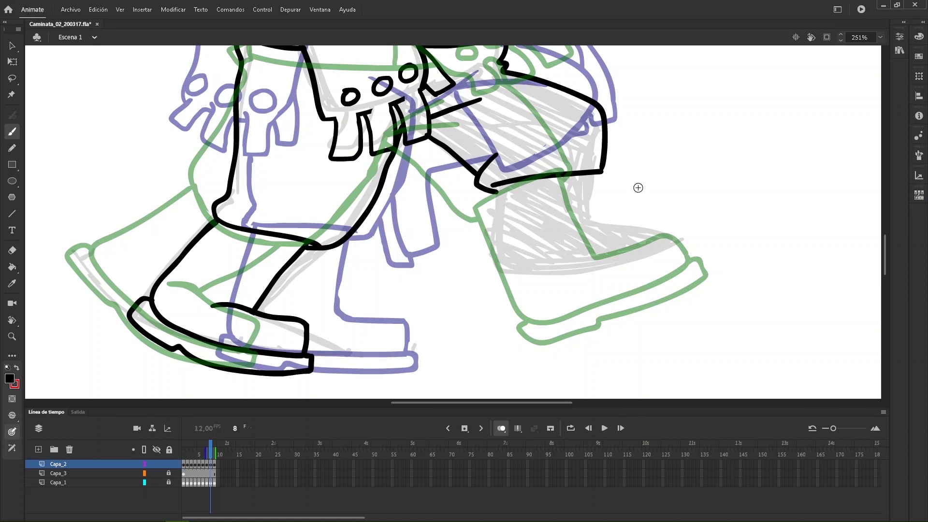
Ink the far boot's upper outline below the cuff on frame 8 and delete its rounded bottom stroke.
{"action": "mouse_move", "coordinate": [495, 187]}
{"action": "left_mouse_down"}
{"action": "mouse_move", "coordinate": [659, 276]}
{"action": "mouse_move", "coordinate": [593, 174]}
{"action": "left_mouse_up"}
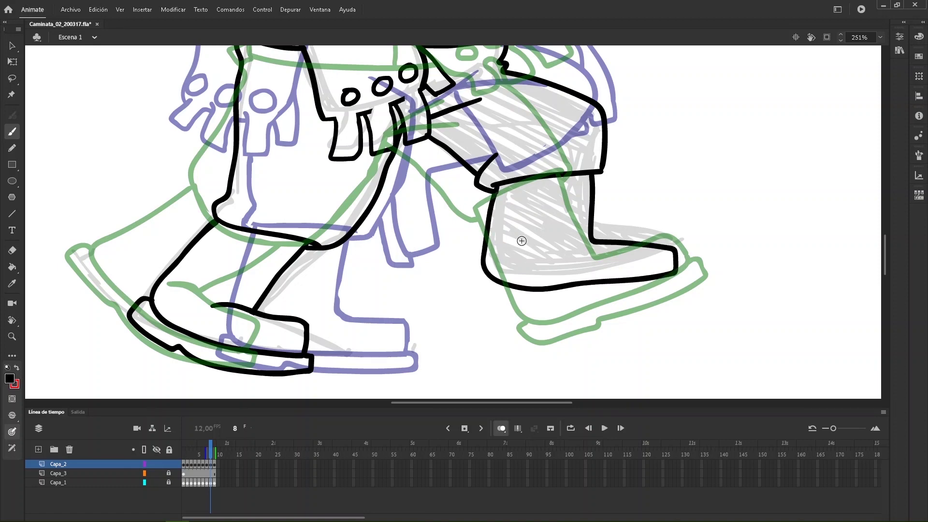
{"action": "mouse_move", "coordinate": [505, 183]}
{"action": "left_mouse_down"}
{"action": "mouse_move", "coordinate": [508, 232]}
{"action": "mouse_move", "coordinate": [573, 283]}
{"action": "mouse_move", "coordinate": [489, 196]}
{"action": "left_mouse_up"}
{"action": "key", "text": "e"}
{"action": "left_click_drag", "start_coordinate": [516, 284], "coordinate": [580, 290]}
{"action": "key", "text": "v"}
{"action": "left_click", "coordinate": [502, 284]}
{"action": "key", "text": "Delete"}
Ink the far boot's sole on frame 8 and clean up the lines where the boot meets the cuff.
{"action": "key", "text": "b"}
{"action": "left_click_drag", "start_coordinate": [487, 189], "coordinate": [503, 192]}
{"action": "key", "text": "e"}
{"action": "left_click_drag", "start_coordinate": [596, 182], "coordinate": [603, 169]}
{"action": "key", "text": "b"}
{"action": "mouse_move", "coordinate": [511, 273]}
{"action": "left_mouse_down"}
{"action": "mouse_move", "coordinate": [612, 298]}
{"action": "mouse_move", "coordinate": [680, 270]}
{"action": "left_mouse_up"}
Turn off onion skinning and play the inked walk cycle in a loop from frame 1.
{"action": "left_click", "coordinate": [880, 37]}
{"action": "left_click", "coordinate": [851, 60]}
{"action": "key", "text": "z"}
{"action": "left_click", "coordinate": [452, 306]}
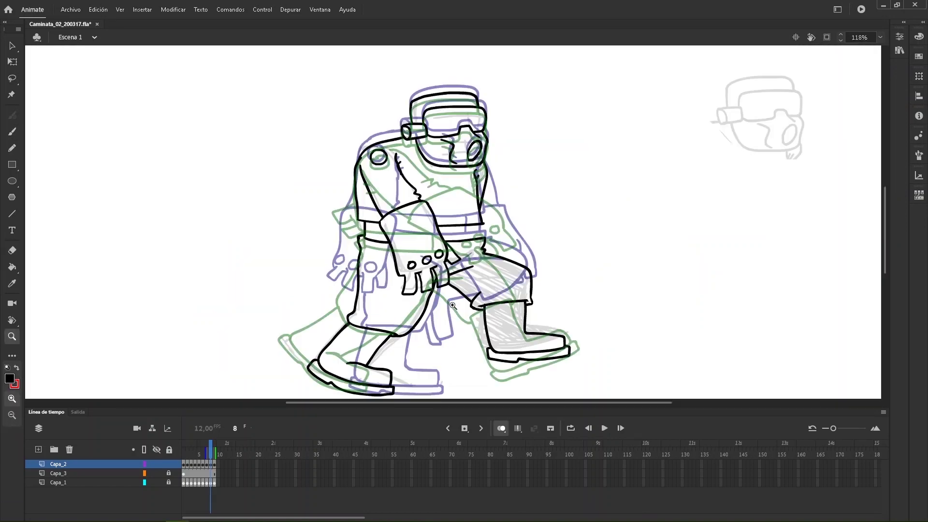
{"action": "key", "text": "b"}
{"action": "left_click", "coordinate": [501, 429]}
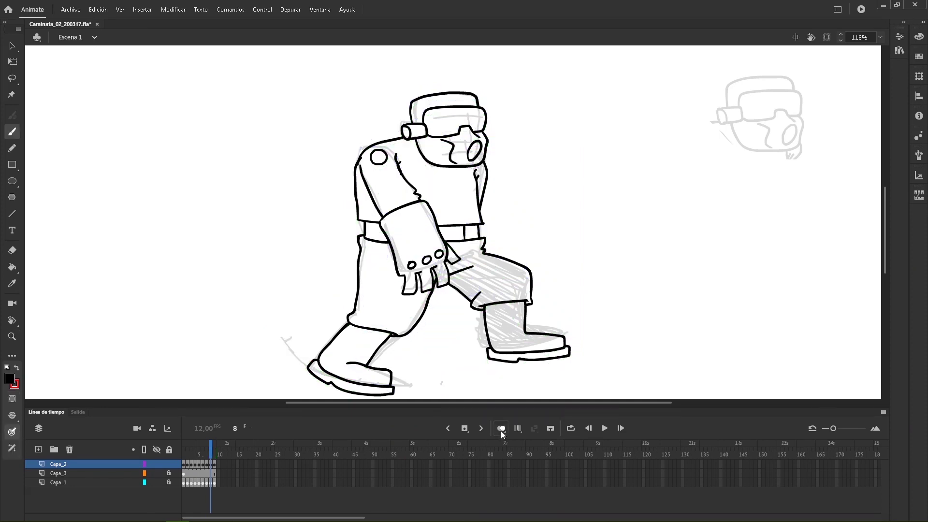
{"action": "left_click", "coordinate": [202, 451]}
{"action": "left_click_drag", "start_coordinate": [200, 449], "coordinate": [183, 449]}
{"action": "key", "text": "v"}
{"action": "left_click_drag", "start_coordinate": [443, 336], "coordinate": [427, 316]}
{"action": "left_click", "coordinate": [571, 429]}
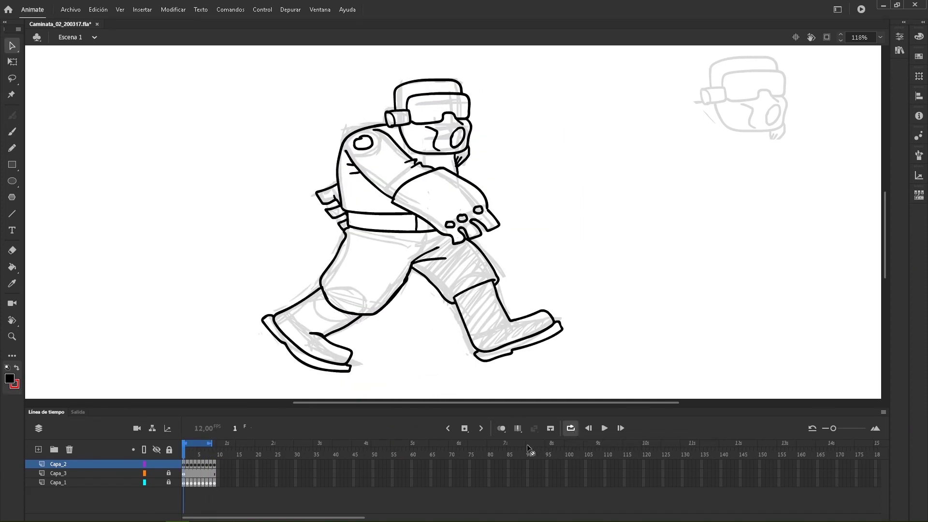
{"action": "left_click", "coordinate": [604, 428]}
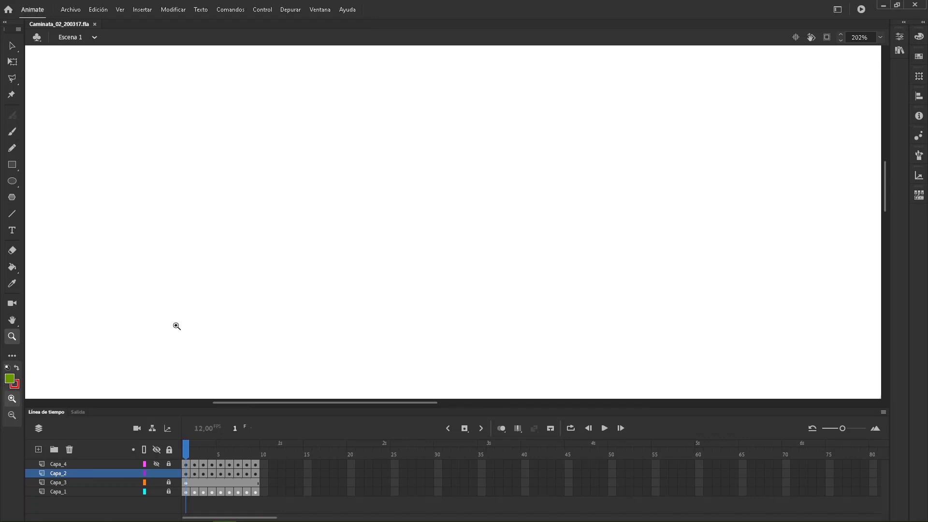
Brush four black ellipses in a row on the empty canvas, one closed and three with increasingly wide gaps in the outline.
{"action": "left_click", "coordinate": [10, 380]}
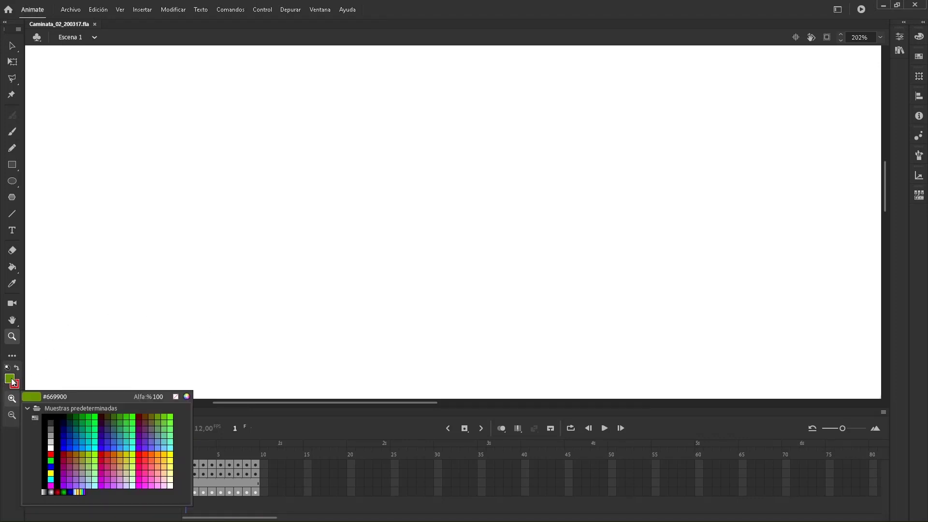
{"action": "left_click", "coordinate": [53, 415]}
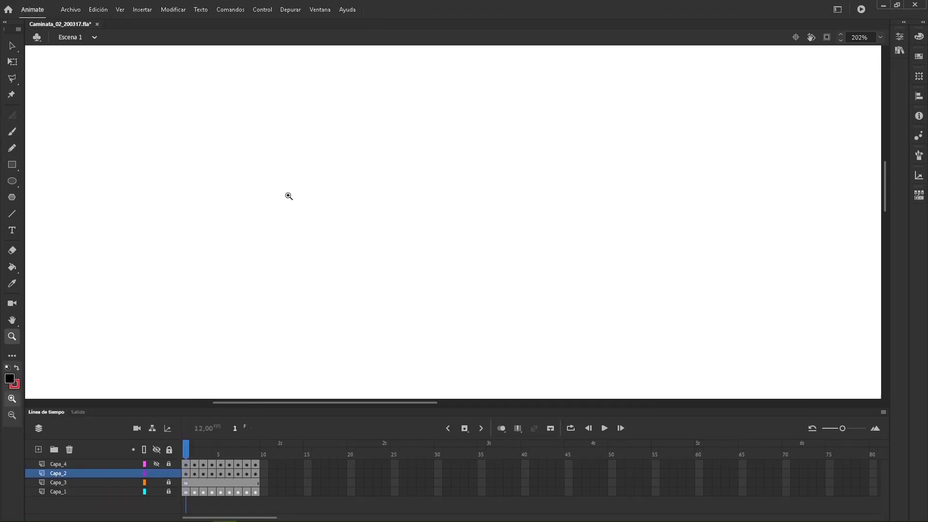
{"action": "key", "text": "b"}
{"action": "mouse_move", "coordinate": [242, 168]}
{"action": "left_mouse_down"}
{"action": "mouse_move", "coordinate": [279, 178]}
{"action": "mouse_move", "coordinate": [259, 223]}
{"action": "mouse_move", "coordinate": [207, 198]}
{"action": "mouse_move", "coordinate": [243, 167]}
{"action": "left_mouse_up"}
{"action": "mouse_move", "coordinate": [382, 165]}
{"action": "left_mouse_down"}
{"action": "mouse_move", "coordinate": [401, 164]}
{"action": "mouse_move", "coordinate": [455, 210]}
{"action": "mouse_move", "coordinate": [352, 209]}
{"action": "mouse_move", "coordinate": [365, 176]}
{"action": "mouse_move", "coordinate": [379, 170]}
{"action": "left_mouse_up"}
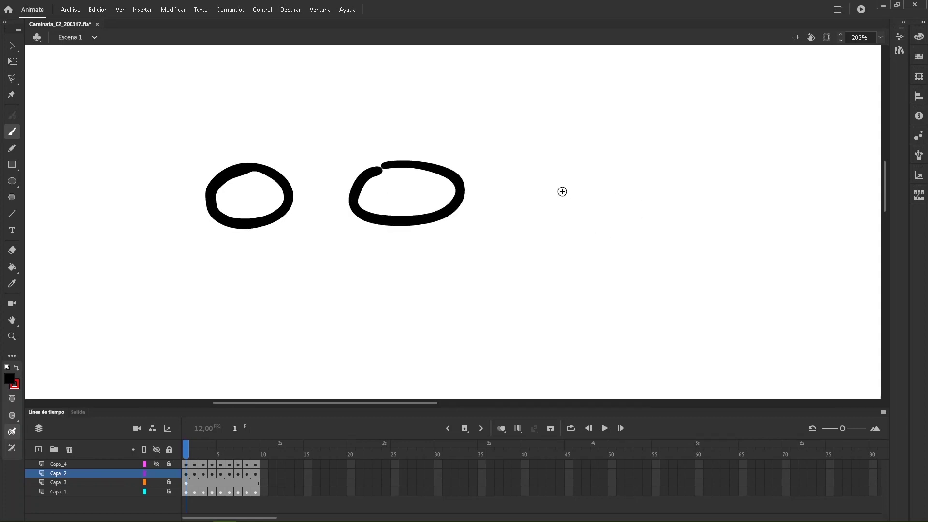
{"action": "mouse_move", "coordinate": [564, 163]}
{"action": "left_mouse_down"}
{"action": "mouse_move", "coordinate": [645, 190]}
{"action": "mouse_move", "coordinate": [533, 221]}
{"action": "mouse_move", "coordinate": [532, 190]}
{"action": "mouse_move", "coordinate": [560, 172]}
{"action": "left_mouse_up"}
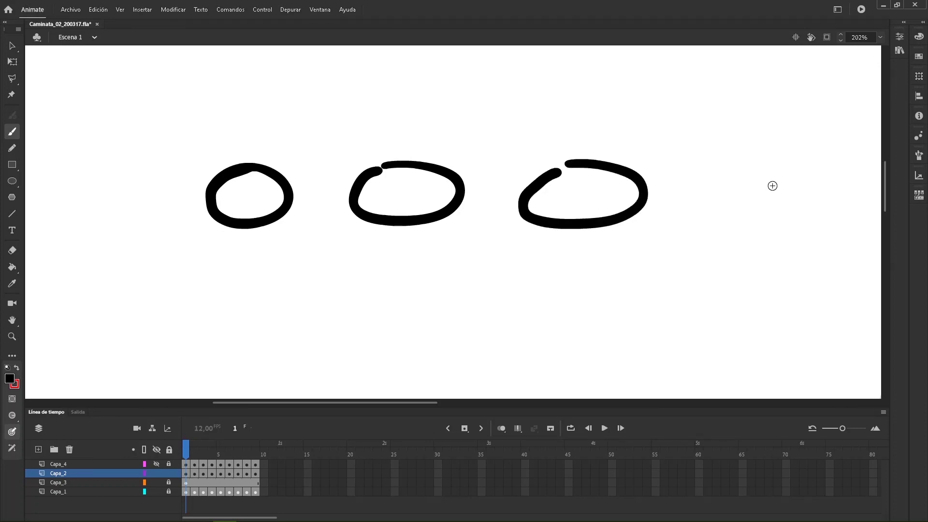
{"action": "mouse_move", "coordinate": [731, 163]}
{"action": "left_mouse_down"}
{"action": "mouse_move", "coordinate": [802, 190]}
{"action": "mouse_move", "coordinate": [693, 223]}
{"action": "mouse_move", "coordinate": [699, 183]}
{"action": "mouse_move", "coordinate": [718, 173]}
{"action": "left_mouse_up"}
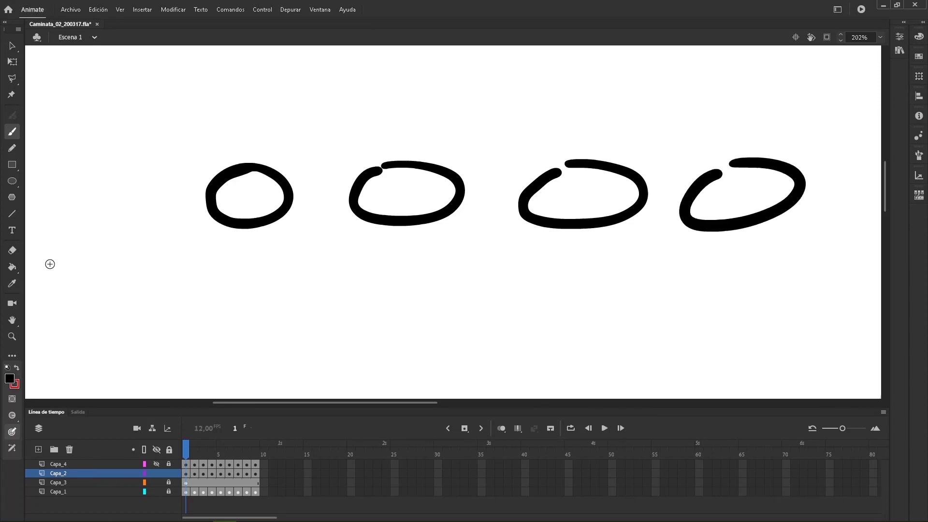
Fill the closed ellipse with cyan using the Paint Bucket set to "No cerrar huecos".
{"action": "left_click", "coordinate": [10, 380]}
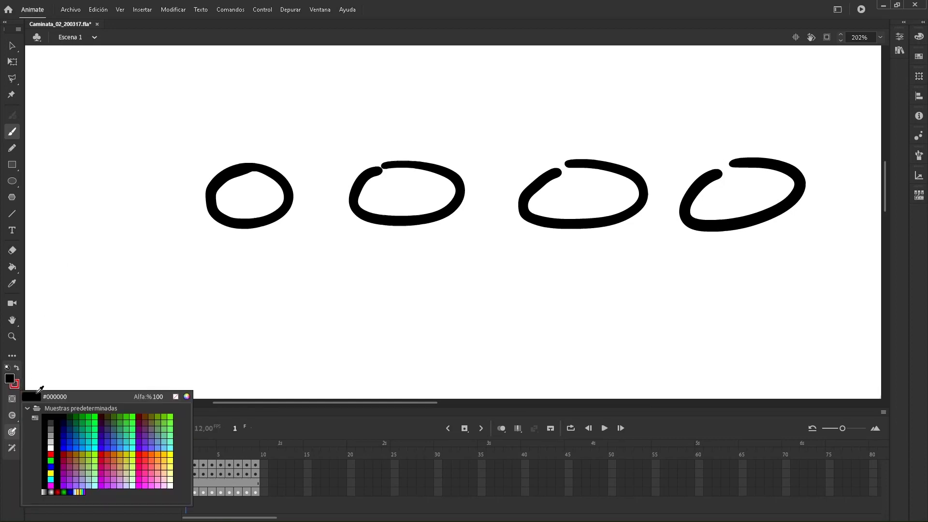
{"action": "left_click", "coordinate": [99, 443]}
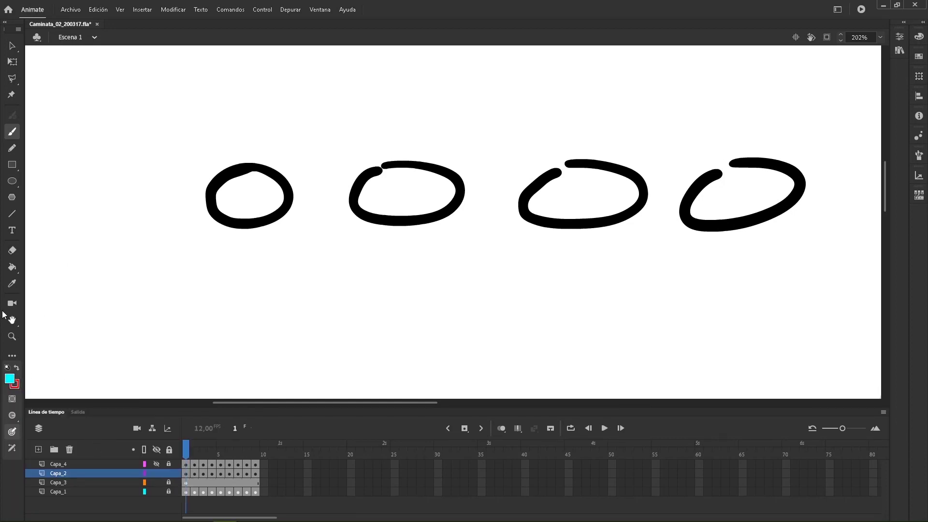
{"action": "left_click", "coordinate": [13, 267]}
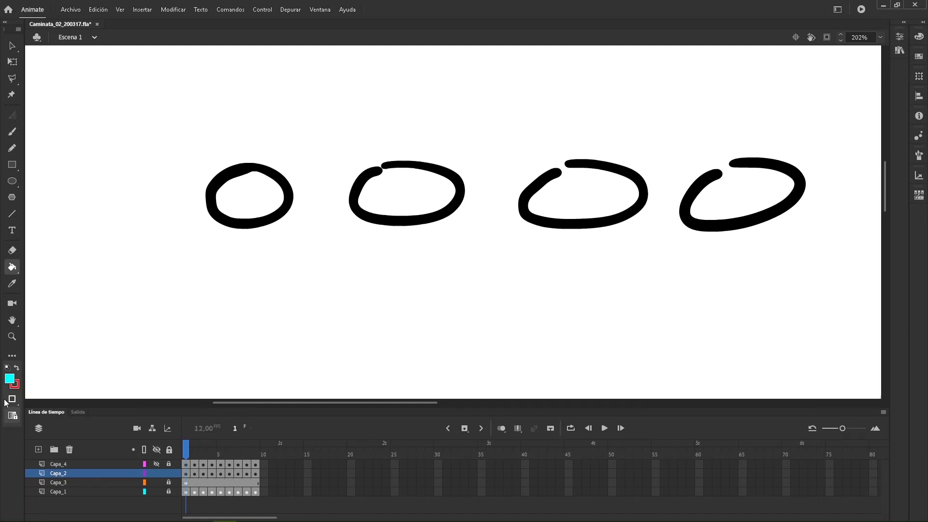
{"action": "left_click", "coordinate": [12, 415]}
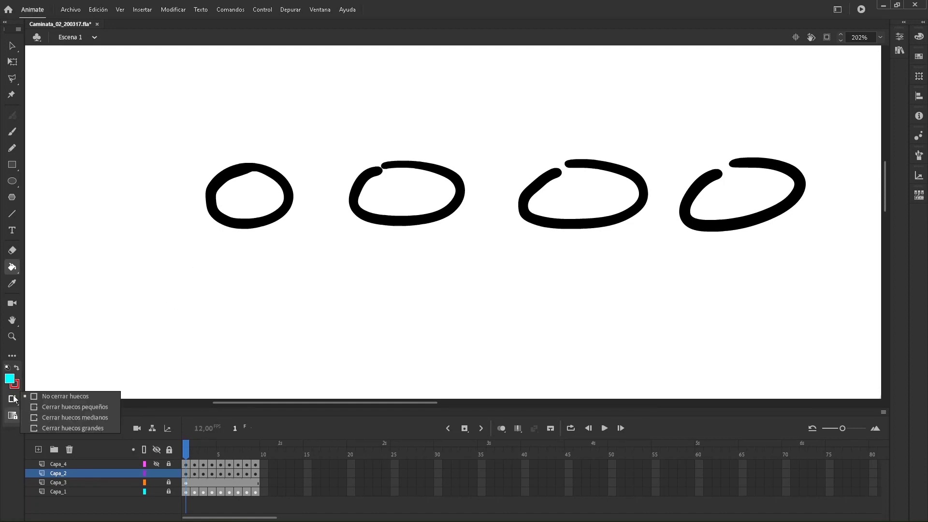
{"action": "left_click", "coordinate": [55, 396]}
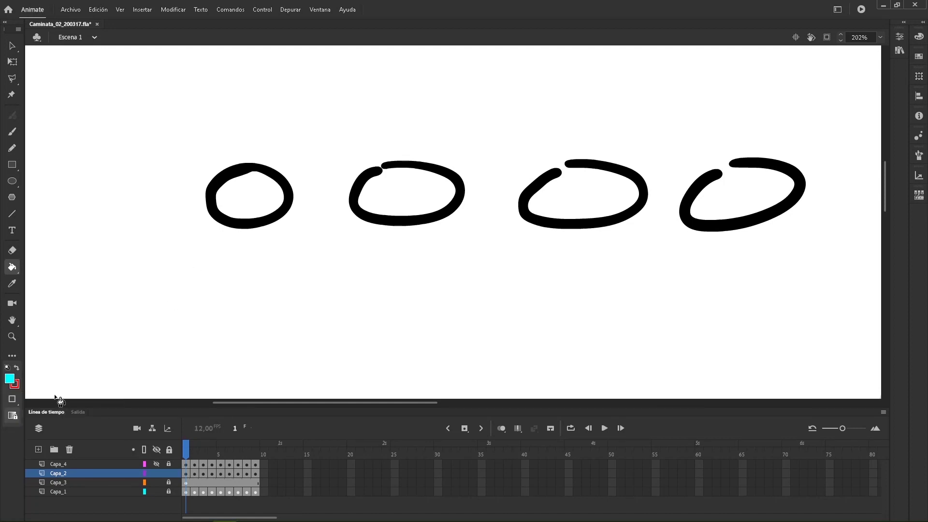
{"action": "left_click", "coordinate": [251, 201]}
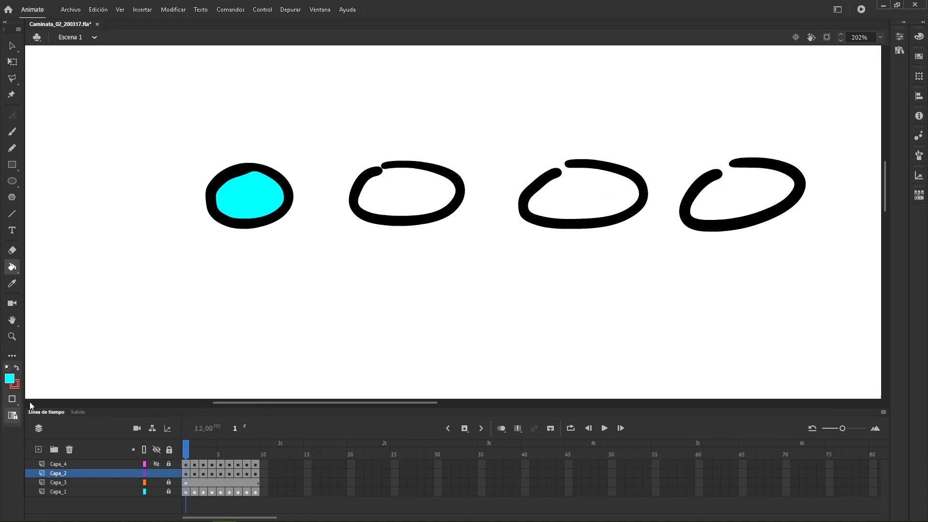
Fill the second ellipse with cyan using the "Cerrar huecos pequeños" gap option.
{"action": "left_click", "coordinate": [13, 401]}
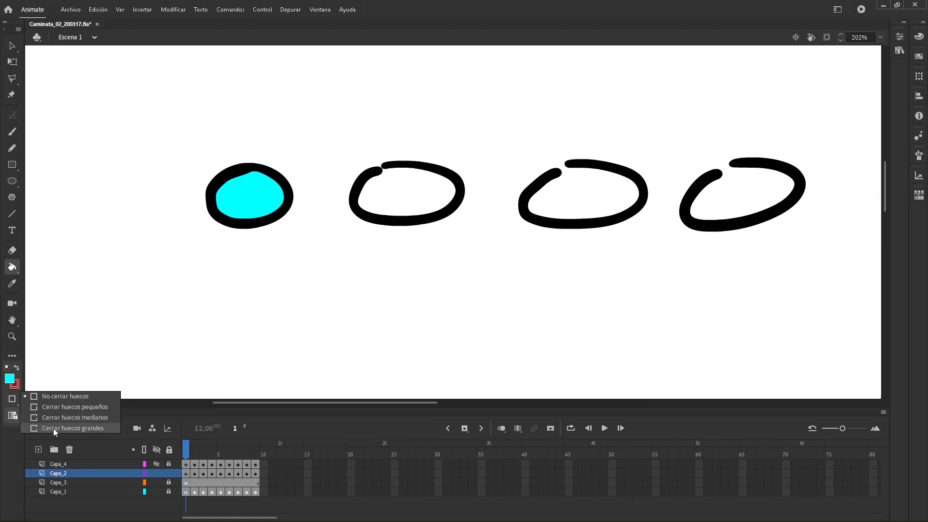
{"action": "left_click", "coordinate": [54, 408]}
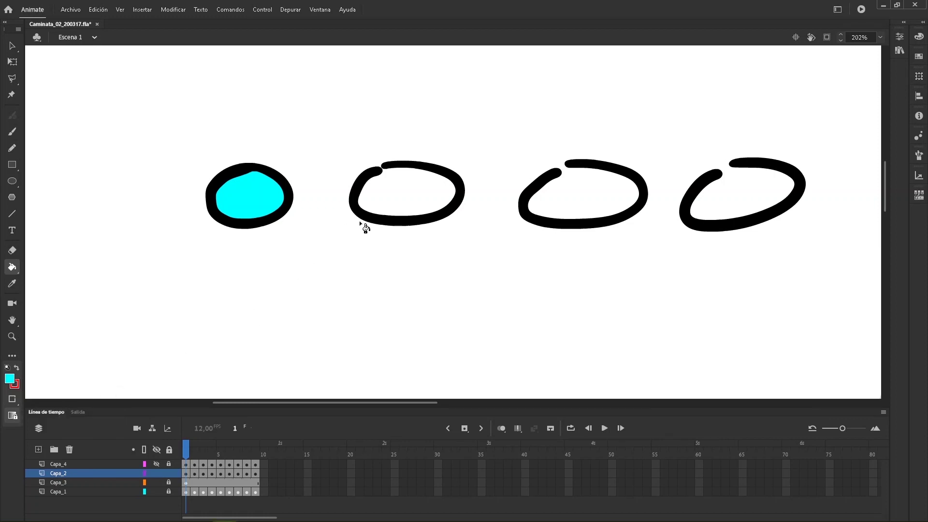
{"action": "left_click", "coordinate": [392, 194]}
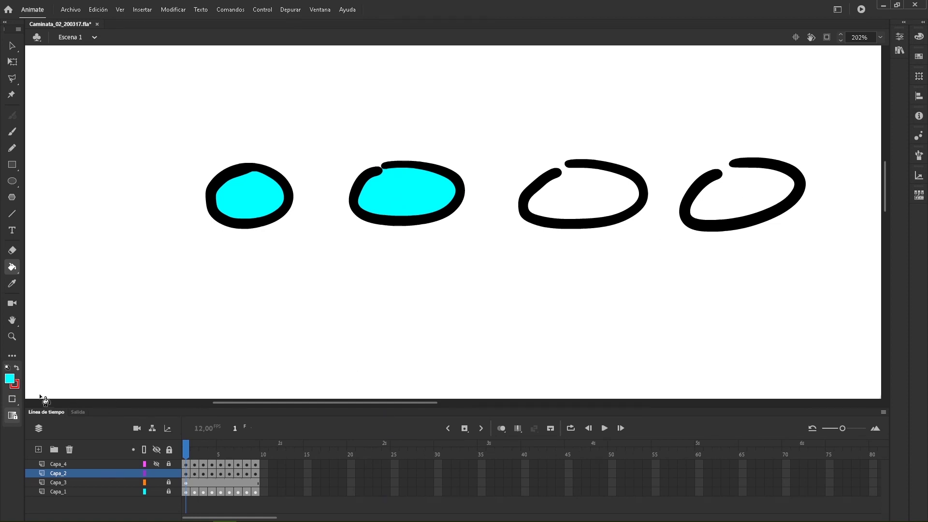
Fill the third and fourth ellipses with cyan using the "Cerrar huecos grandes" gap option.
{"action": "left_click", "coordinate": [12, 415]}
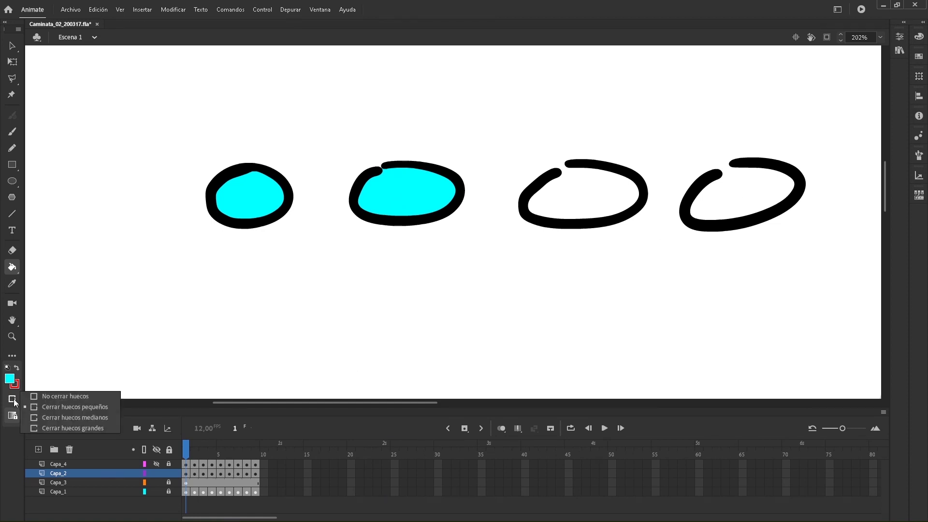
{"action": "left_click", "coordinate": [62, 417]}
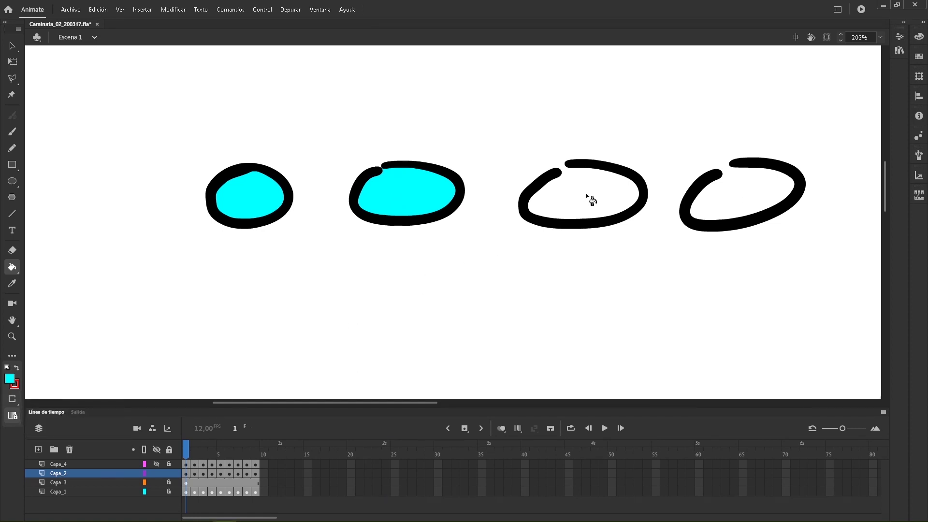
{"action": "left_click", "coordinate": [13, 414]}
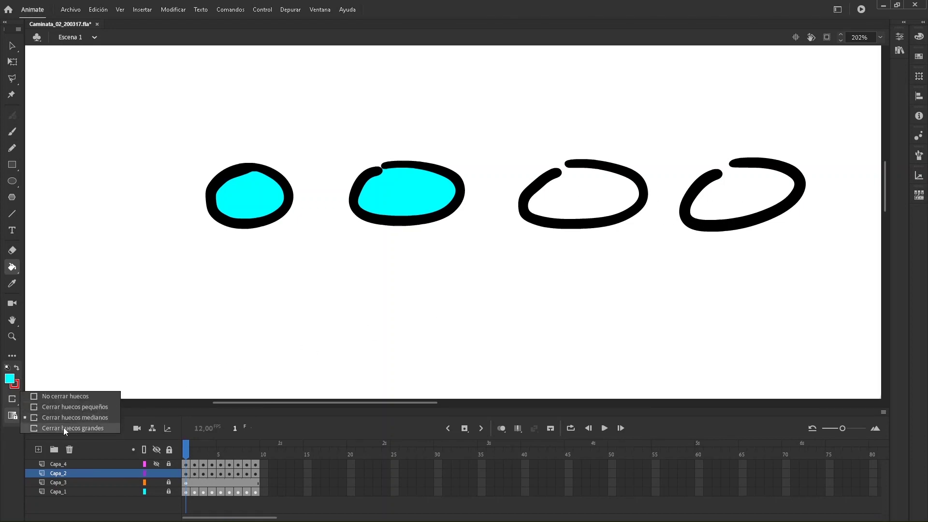
{"action": "left_click", "coordinate": [64, 427]}
{"action": "left_click", "coordinate": [592, 202]}
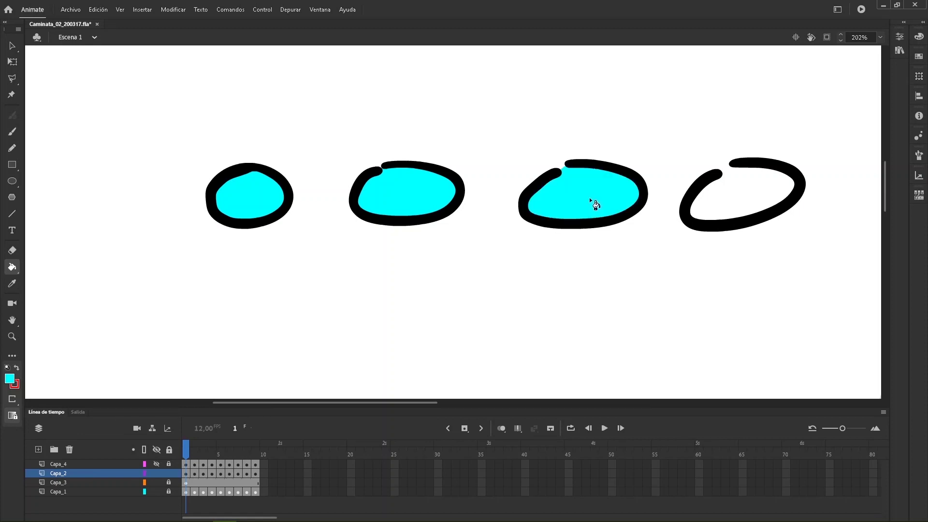
{"action": "left_click", "coordinate": [735, 194]}
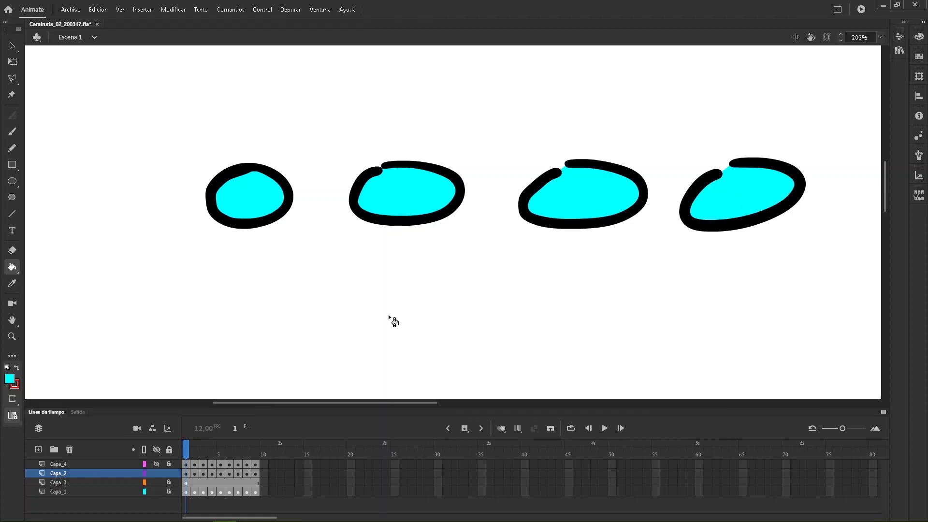
{"action": "left_click", "coordinate": [13, 401]}
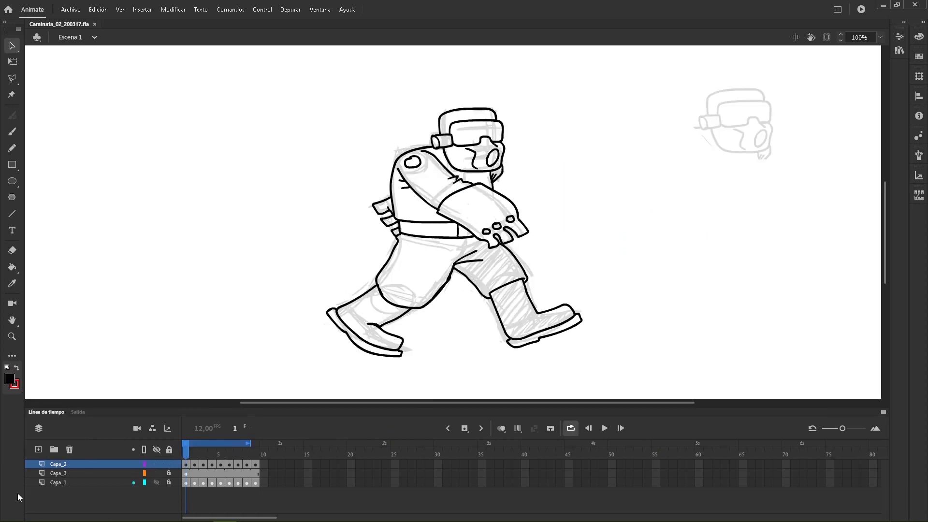
Add a new top layer, copy all of Capa_2's frames onto it, and hide and lock that copy.
{"action": "left_click", "coordinate": [38, 451]}
{"action": "left_click", "coordinate": [92, 474]}
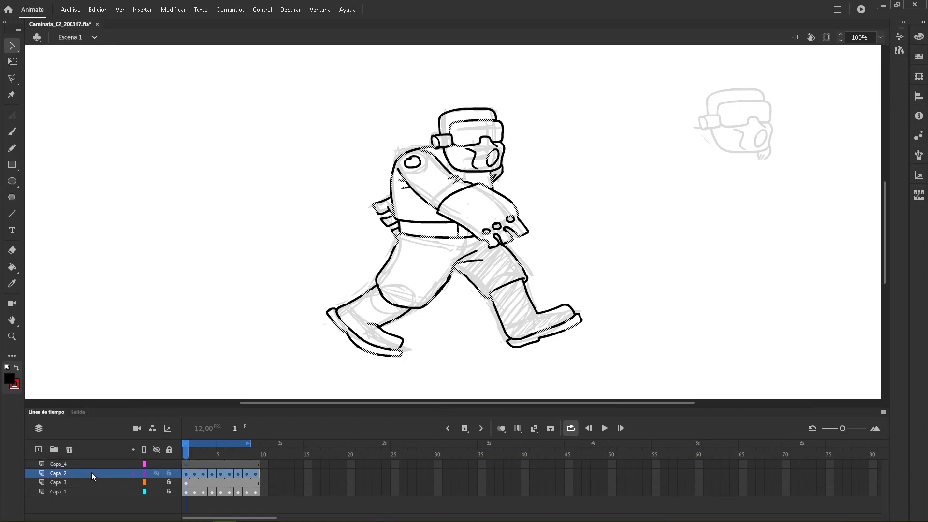
{"action": "left_click_drag", "start_coordinate": [185, 474], "coordinate": [187, 465]}
{"action": "key", "text": "alt"}
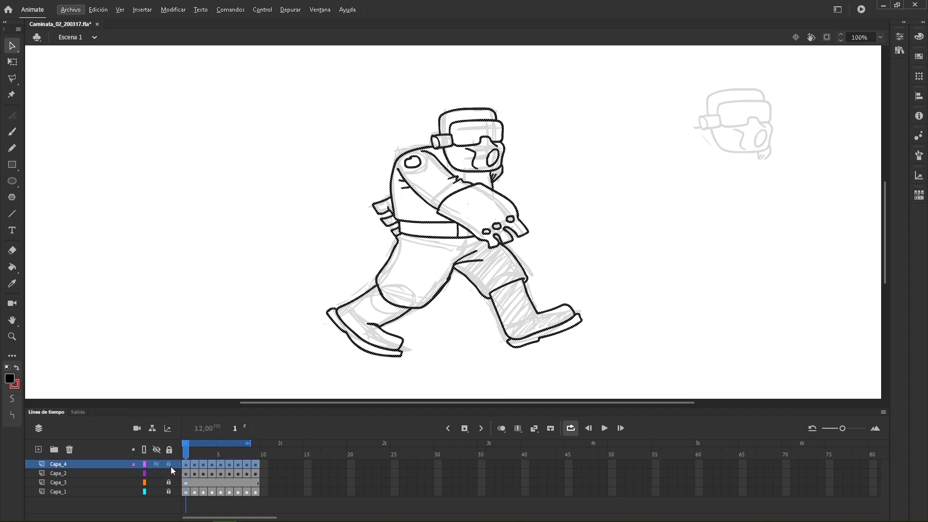
{"action": "left_click", "coordinate": [170, 463]}
On frame 1 of Capa_2, fill the hood, torso, sleeves and trousers with ochre #CC9900 using the Paint Bucket.
{"action": "left_click", "coordinate": [186, 473]}
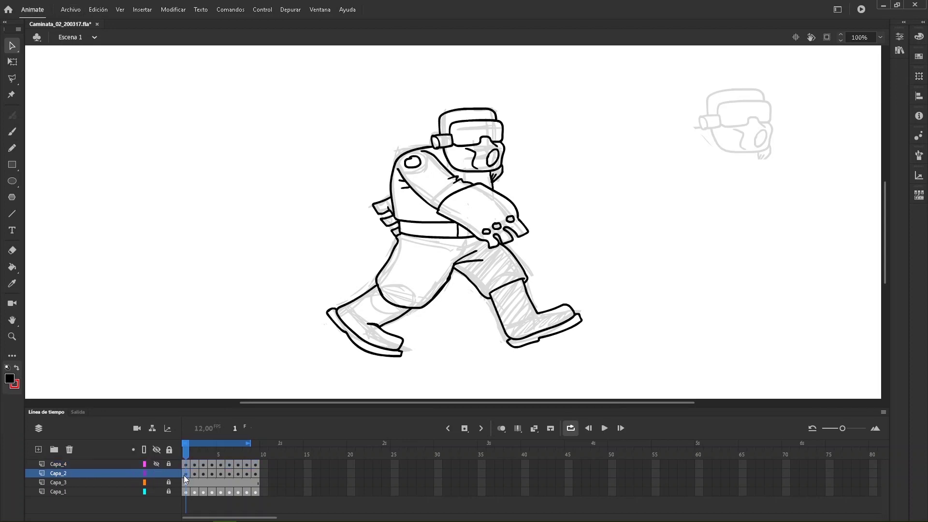
{"action": "left_click", "coordinate": [352, 256]}
{"action": "left_click", "coordinate": [11, 378]}
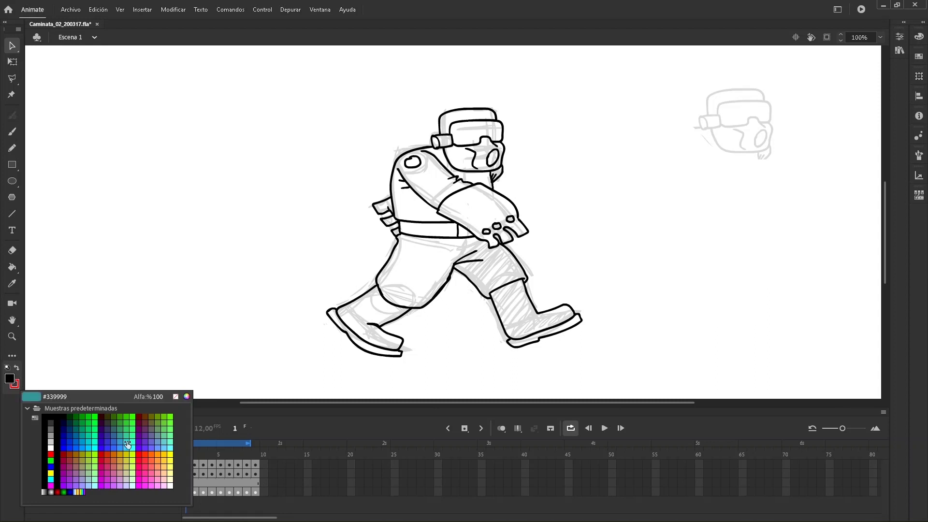
{"action": "left_click", "coordinate": [119, 456]}
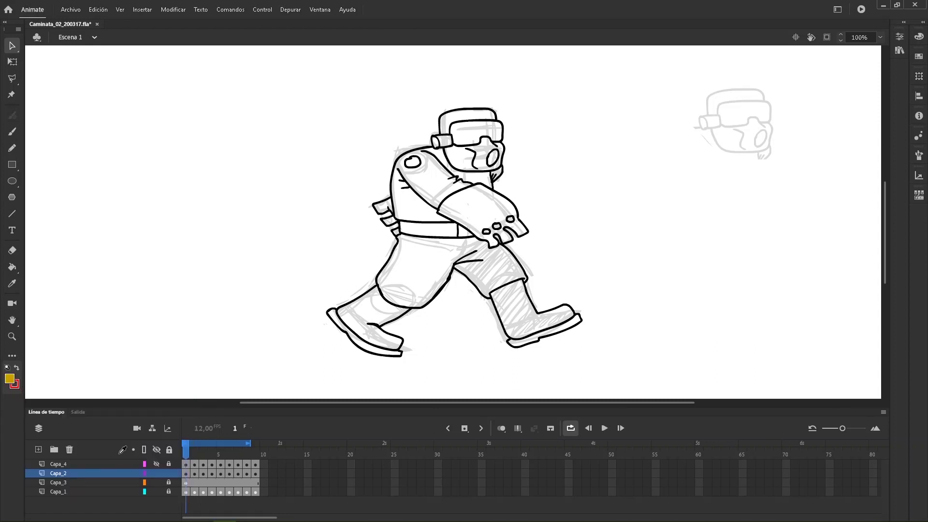
{"action": "key", "text": "k"}
{"action": "left_click", "coordinate": [426, 271]}
{"action": "left_click", "coordinate": [415, 209]}
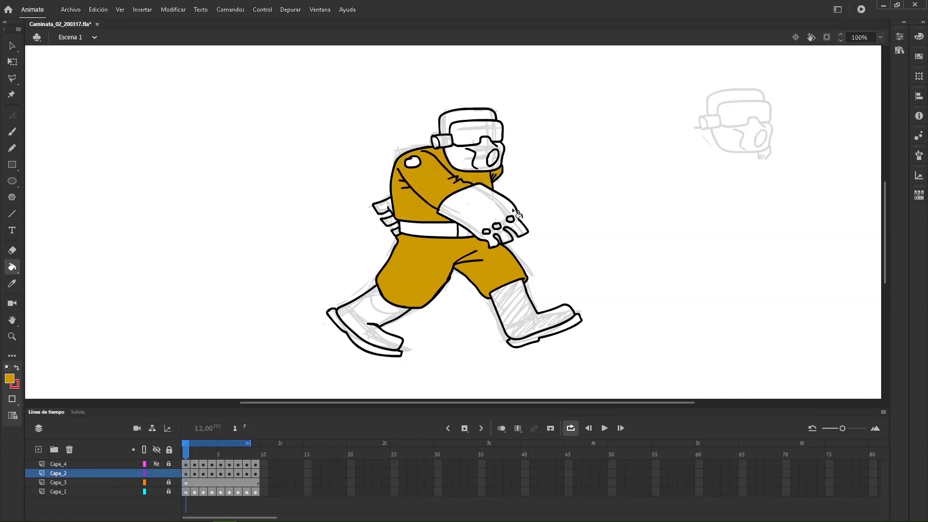
{"action": "left_click", "coordinate": [451, 125]}
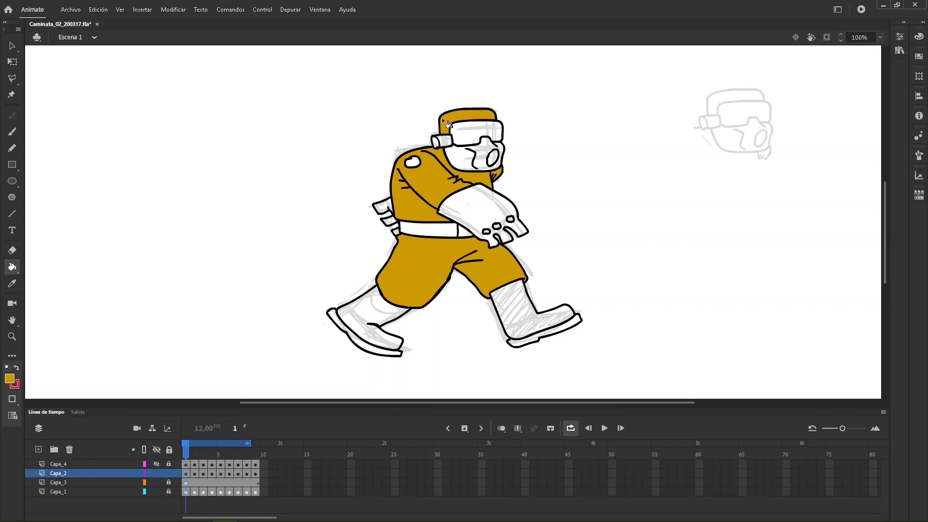
Fill the hood, torso, sleeves and both trouser legs on frame 2 with the same ochre.
{"action": "key", "text": "period"}
{"action": "left_click", "coordinate": [449, 127]}
{"action": "left_click", "coordinate": [438, 156]}
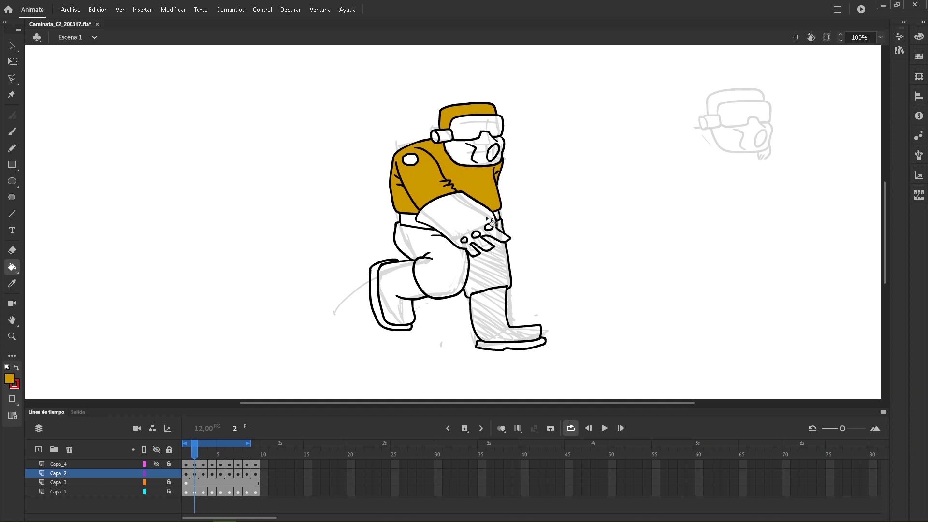
{"action": "left_click", "coordinate": [447, 267]}
{"action": "left_click", "coordinate": [490, 270]}
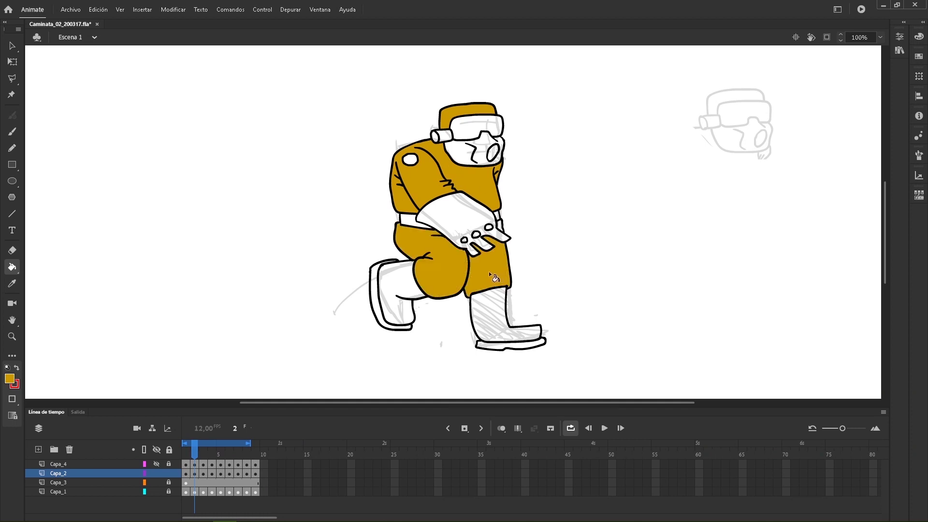
Flip back and forth through frames 1 to 3 to compare the suit's colouring with the uncoloured pose.
{"action": "key", "text": "period"}
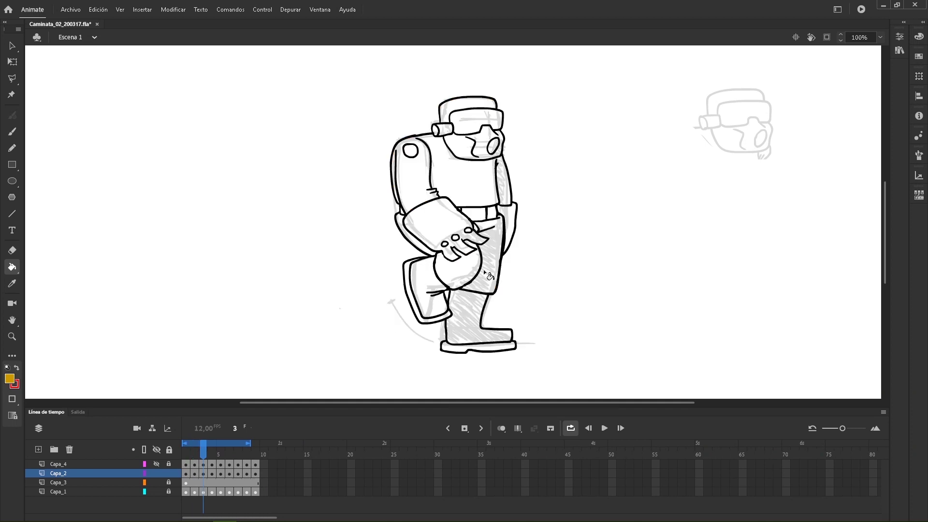
{"action": "key", "text": "comma"}
{"action": "key", "text": "comma"}
{"action": "key", "text": "period"}
{"action": "key", "text": "period"}
{"action": "key", "text": "comma"}
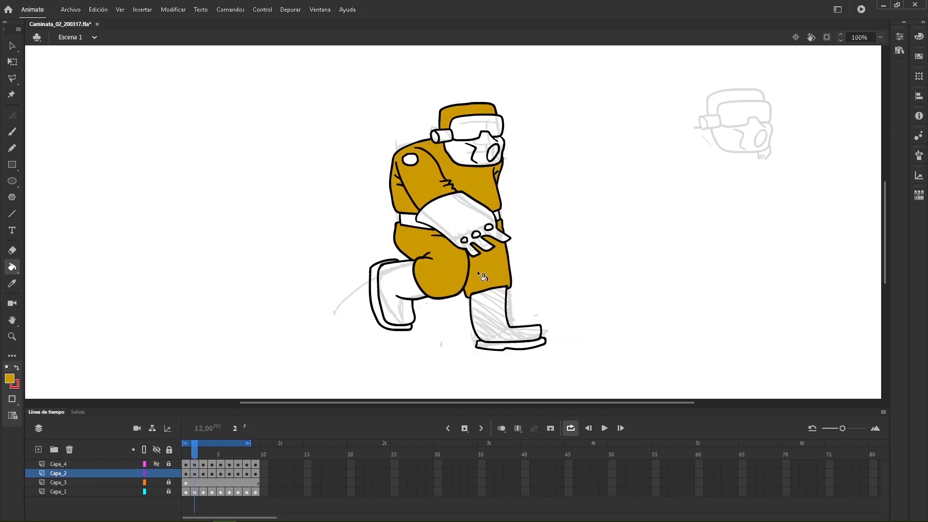
{"action": "key", "text": "comma"}
Fill the trousers, torso, sleeves and hood on frame 3 with ochre.
{"action": "key", "text": "period"}
{"action": "key", "text": "period"}
{"action": "left_click", "coordinate": [486, 275]}
{"action": "left_click", "coordinate": [451, 269]}
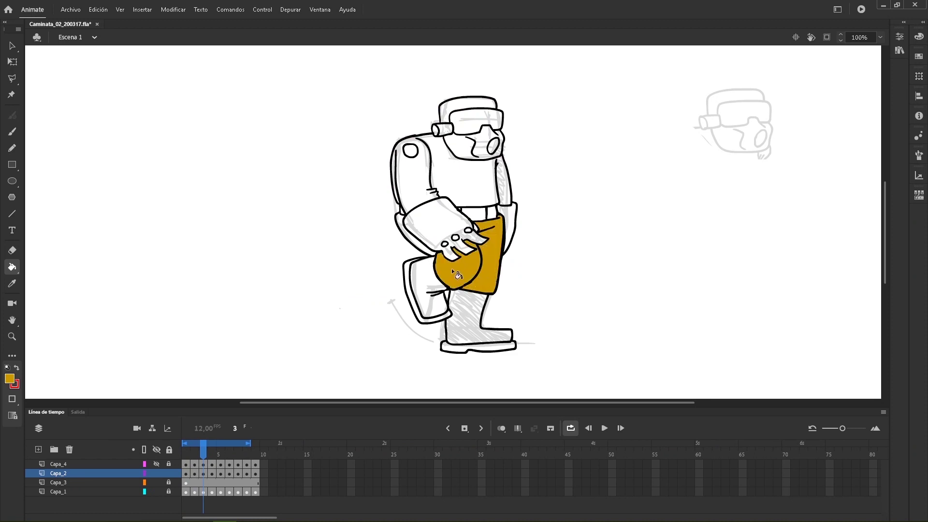
{"action": "left_click", "coordinate": [414, 241]}
{"action": "left_click", "coordinate": [415, 188]}
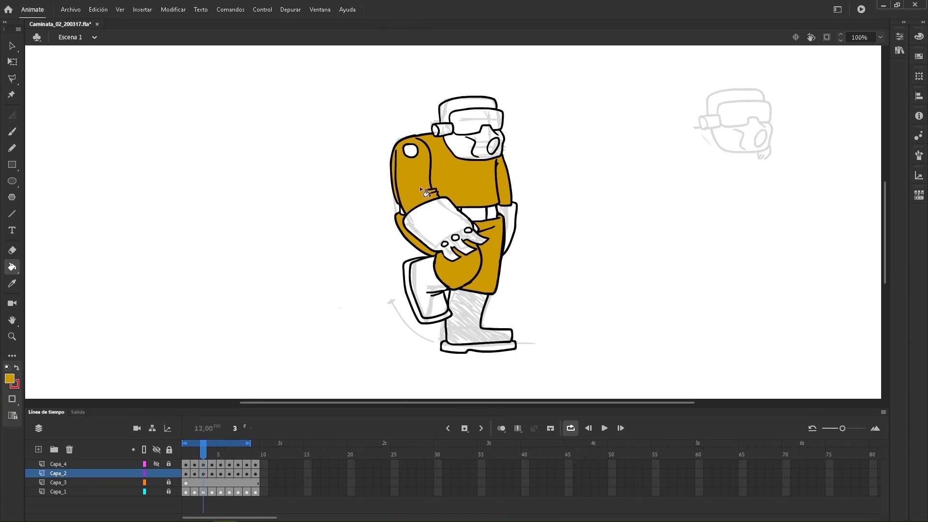
{"action": "left_click", "coordinate": [446, 119]}
Check the earlier coloured frames, then fill both trouser legs, the torso and the sleeves on frame 4 with ochre.
{"action": "key", "text": "comma"}
{"action": "key", "text": "comma"}
{"action": "key", "text": "period"}
{"action": "key", "text": "period"}
{"action": "key", "text": "period"}
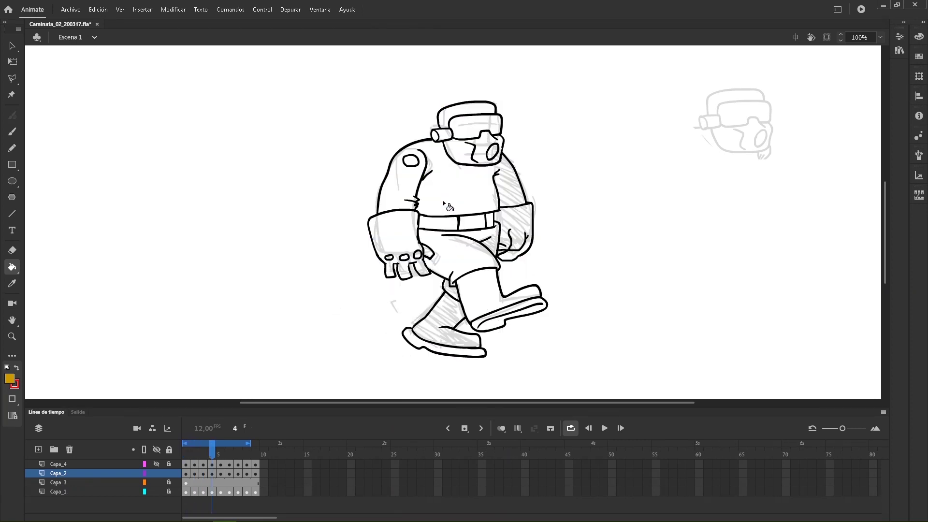
{"action": "left_click", "coordinate": [460, 255]}
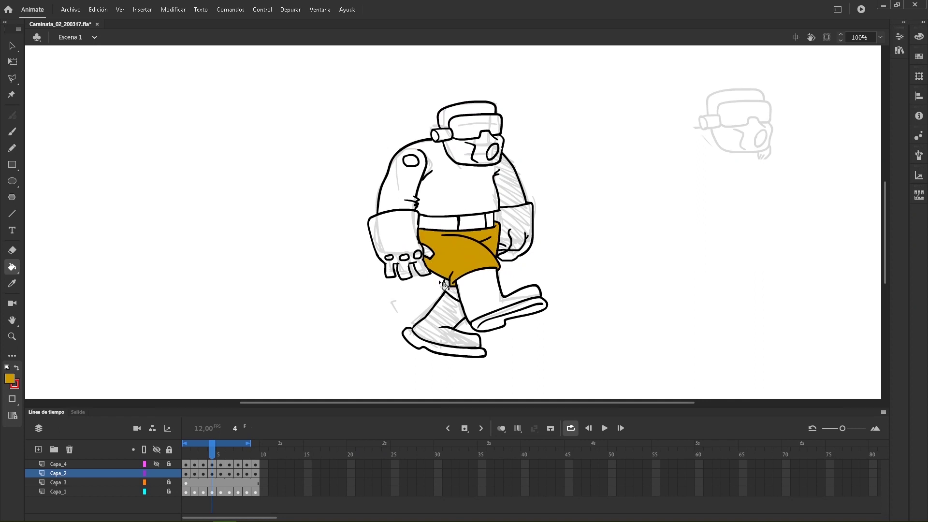
{"action": "left_click", "coordinate": [453, 294]}
{"action": "left_click", "coordinate": [453, 191]}
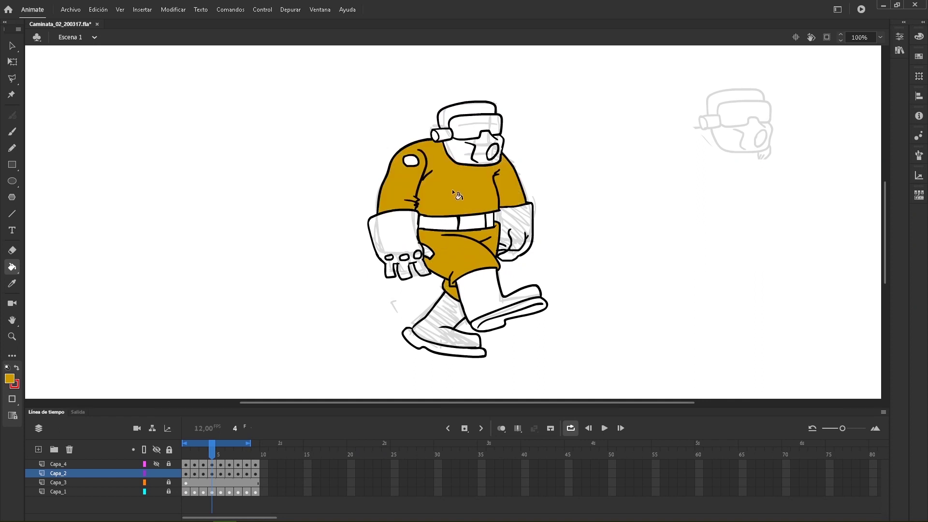
Review the coloured frames and fill the torso, sleeves and trousers on frame 5 with ochre.
{"action": "key", "text": "comma"}
{"action": "key", "text": "comma"}
{"action": "key", "text": "comma"}
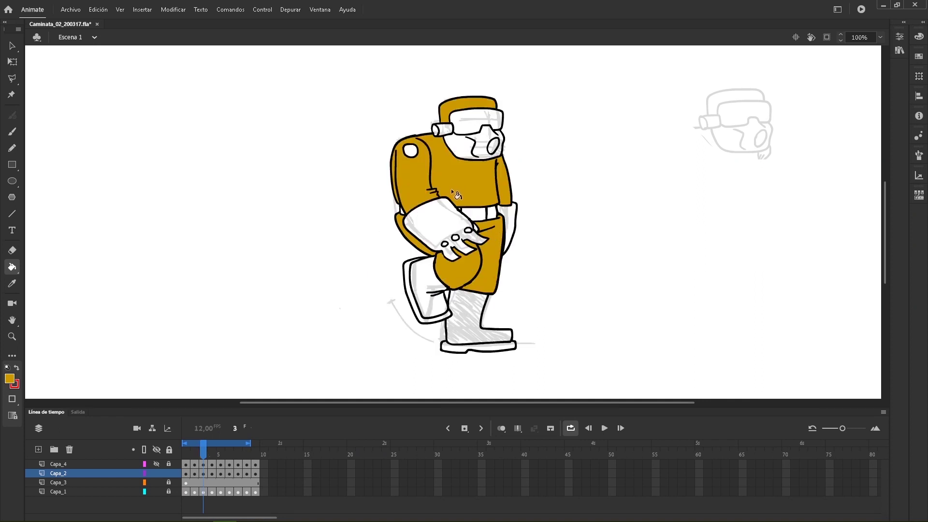
{"action": "key", "text": "period"}
{"action": "key", "text": "period"}
{"action": "key", "text": "period"}
{"action": "key", "text": "period"}
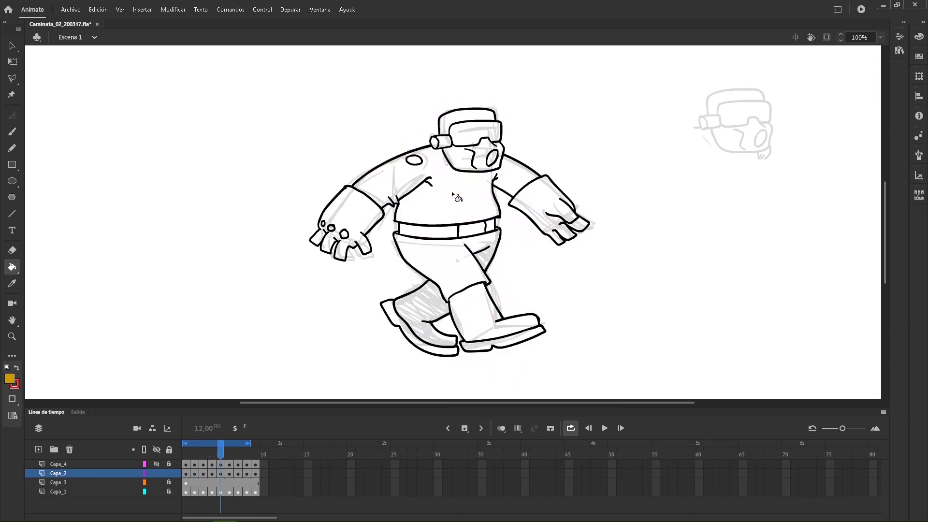
{"action": "left_click", "coordinate": [451, 208]}
{"action": "left_click", "coordinate": [438, 267]}
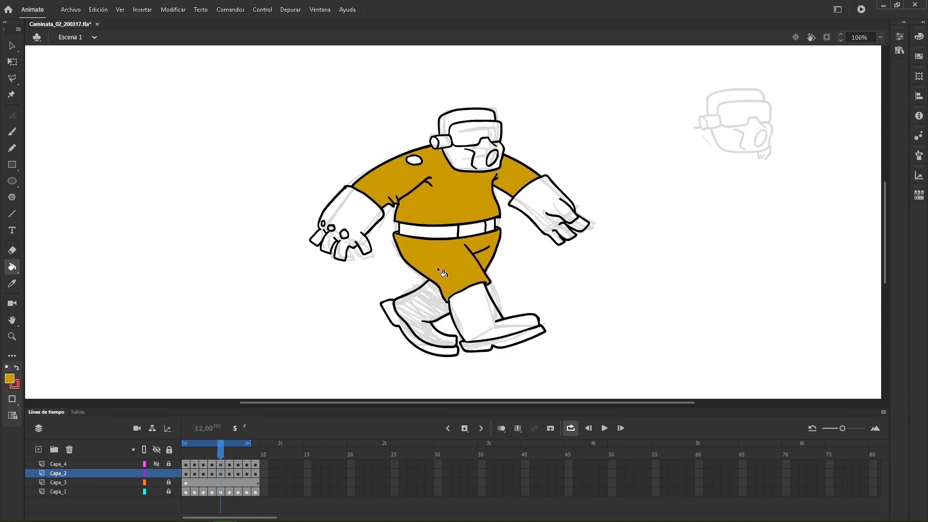
Fill the trousers, torso and sleeves on frame 6 with ochre.
{"action": "key", "text": "period"}
{"action": "left_click", "coordinate": [437, 270]}
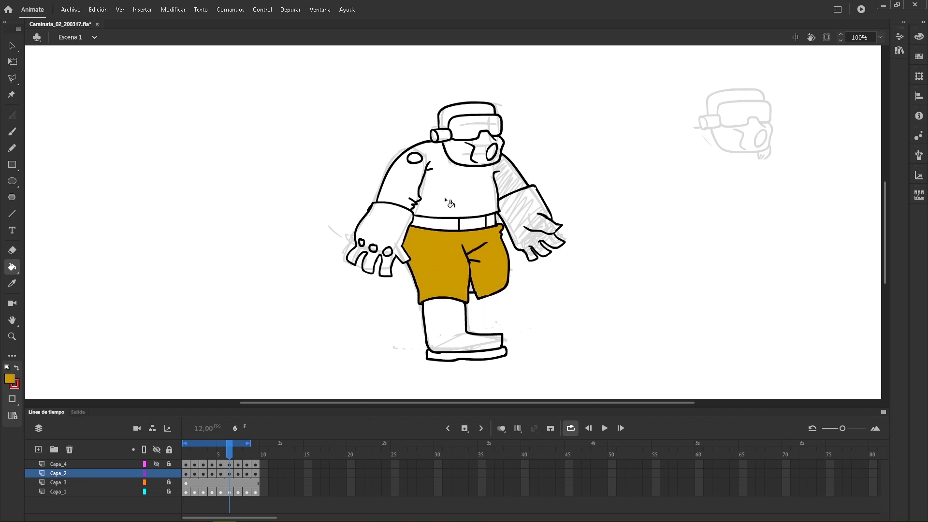
{"action": "left_click", "coordinate": [451, 192]}
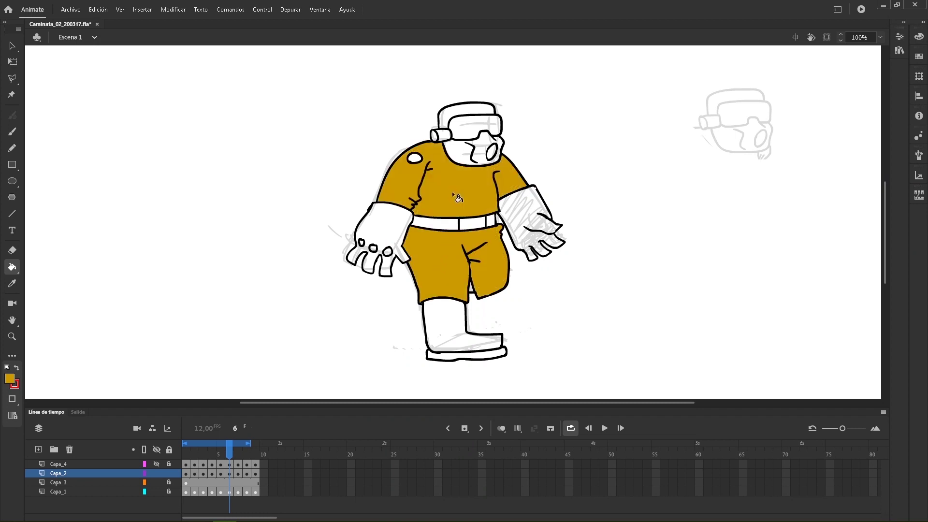
Fill the hoods left white on frames 4, 5 and 6 with ochre.
{"action": "key", "text": "comma"}
{"action": "key", "text": "comma"}
{"action": "left_click", "coordinate": [447, 129]}
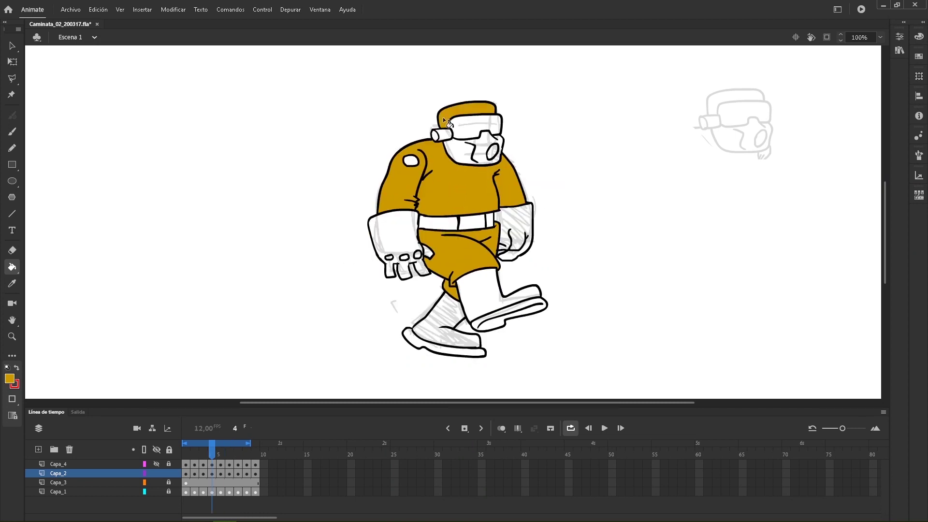
{"action": "key", "text": "comma"}
{"action": "key", "text": "period"}
{"action": "key", "text": "period"}
{"action": "key", "text": "period"}
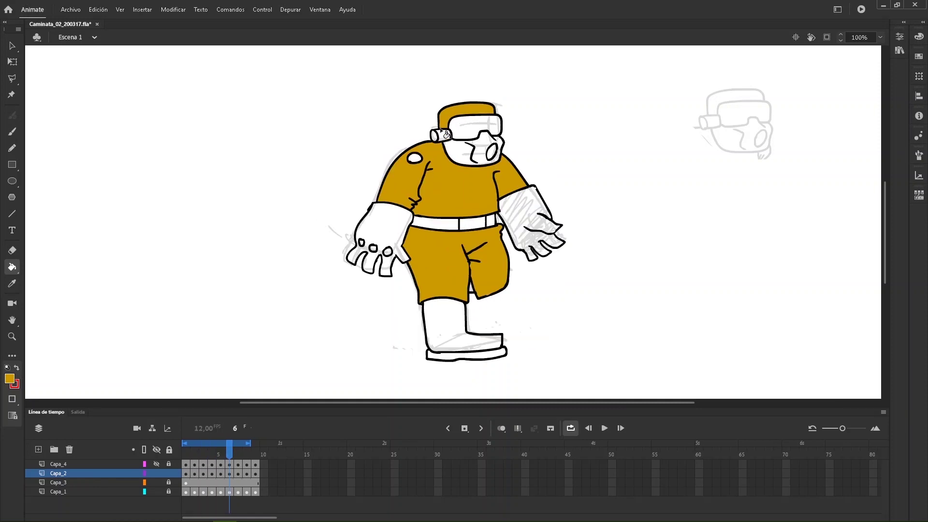
Fill the hood, torso, sleeves and trousers on frame 7 with ochre.
{"action": "key", "text": "period"}
{"action": "left_click", "coordinate": [445, 118]}
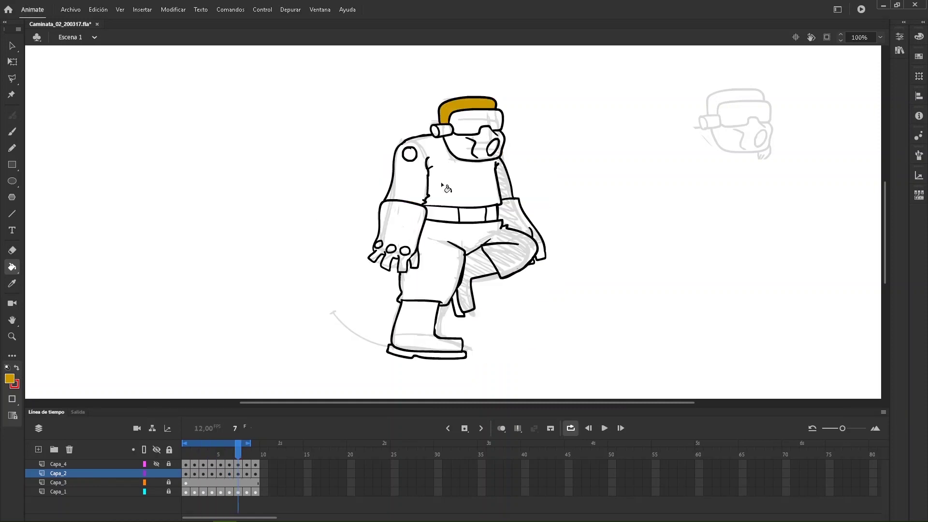
{"action": "left_click", "coordinate": [441, 184]}
{"action": "left_click", "coordinate": [439, 260]}
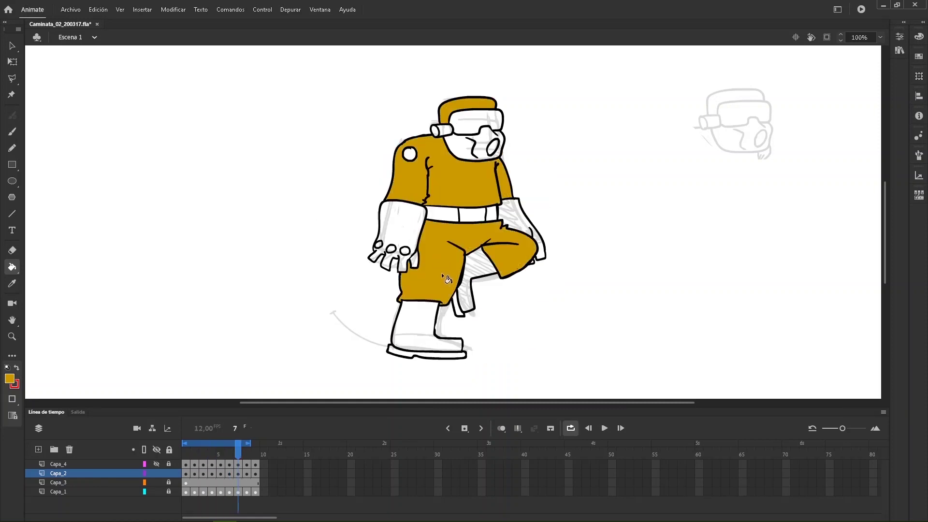
Fill both trouser legs, the torso, the sleeves and the hood on frame 8 with ochre.
{"action": "key", "text": "period"}
{"action": "left_click", "coordinate": [417, 285]}
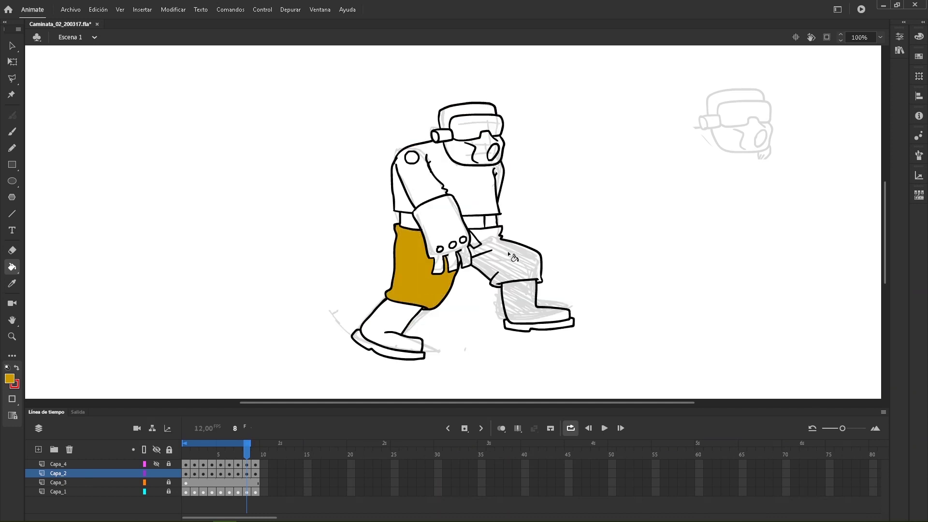
{"action": "left_click", "coordinate": [510, 255]}
{"action": "left_click", "coordinate": [456, 178]}
{"action": "left_click", "coordinate": [447, 116]}
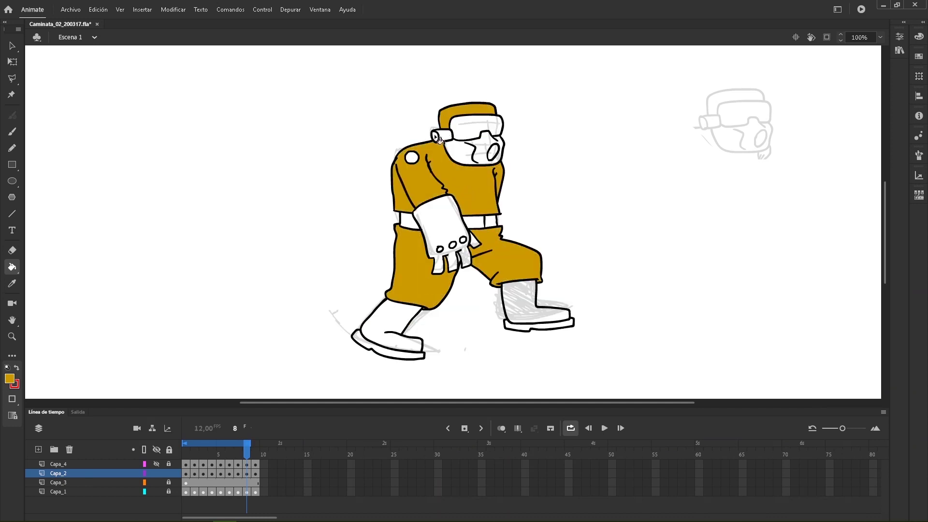
Play back the looping walk cycle to check the ochre suit, and stop the playback.
{"action": "key", "text": "period"}
{"action": "key", "text": "comma"}
{"action": "key", "text": "Return"}
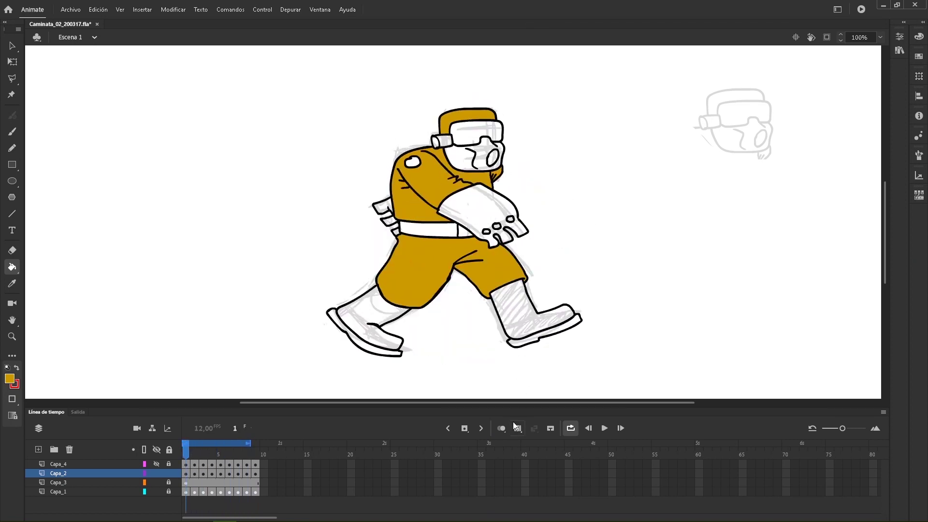
{"action": "left_click", "coordinate": [602, 429]}
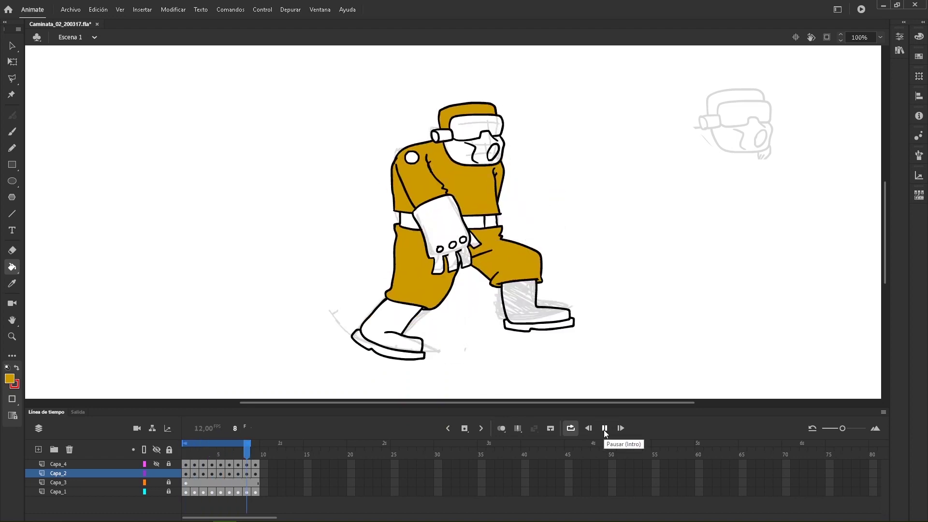
{"action": "left_click", "coordinate": [604, 429]}
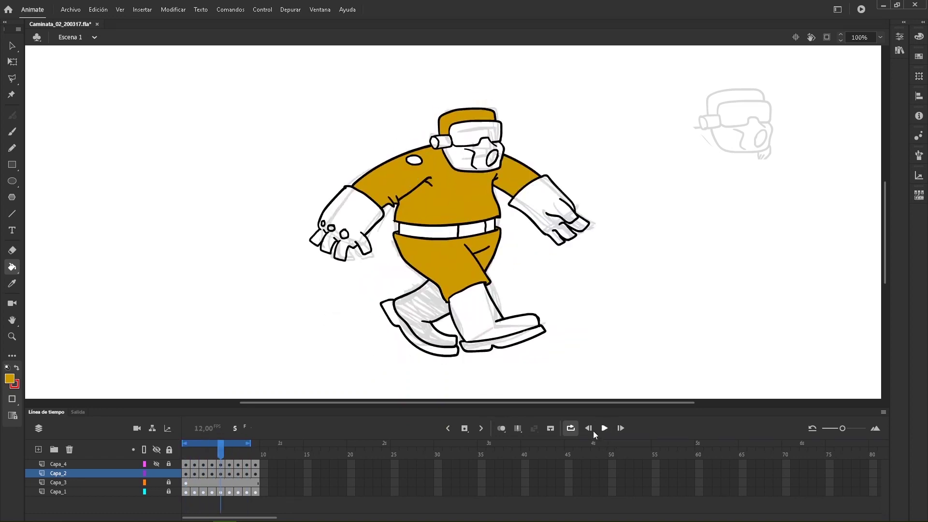
On frame 1, fill the near glove, the far glove's fingers, both boots and the belt with purple.
{"action": "left_click_drag", "start_coordinate": [220, 445], "coordinate": [186, 443]}
{"action": "left_click", "coordinate": [10, 378]}
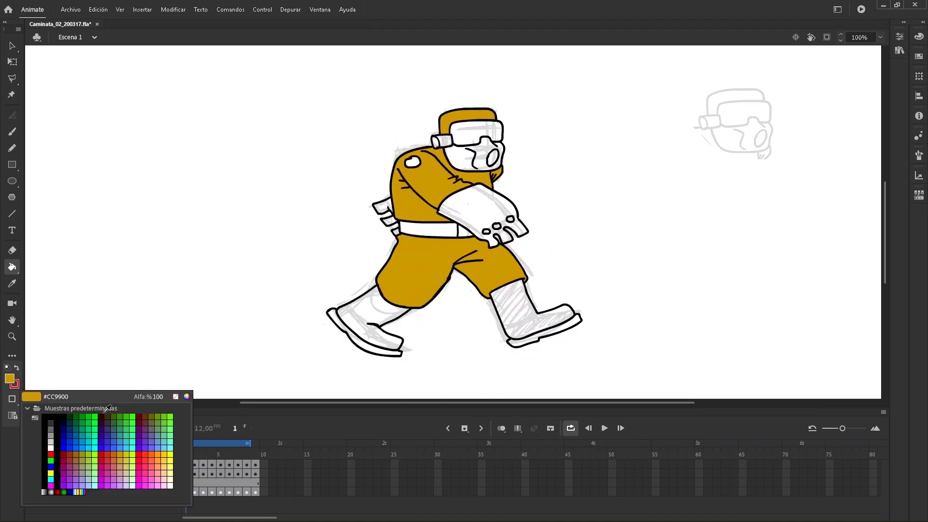
{"action": "left_click", "coordinate": [71, 476]}
{"action": "left_click", "coordinate": [475, 214]}
{"action": "left_click", "coordinate": [385, 214]}
{"action": "left_click", "coordinate": [389, 223]}
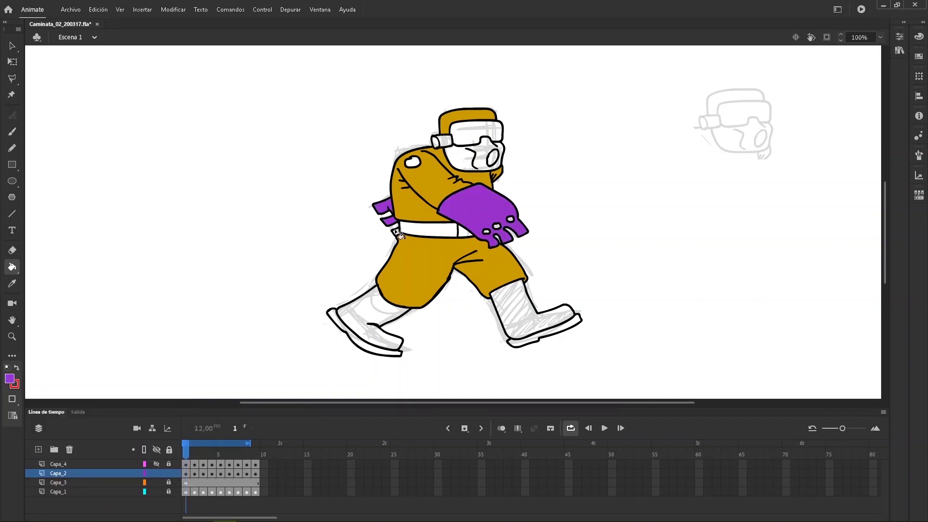
{"action": "left_click", "coordinate": [397, 233]}
{"action": "left_click", "coordinate": [515, 309]}
{"action": "left_click", "coordinate": [368, 311]}
{"action": "left_click", "coordinate": [428, 230]}
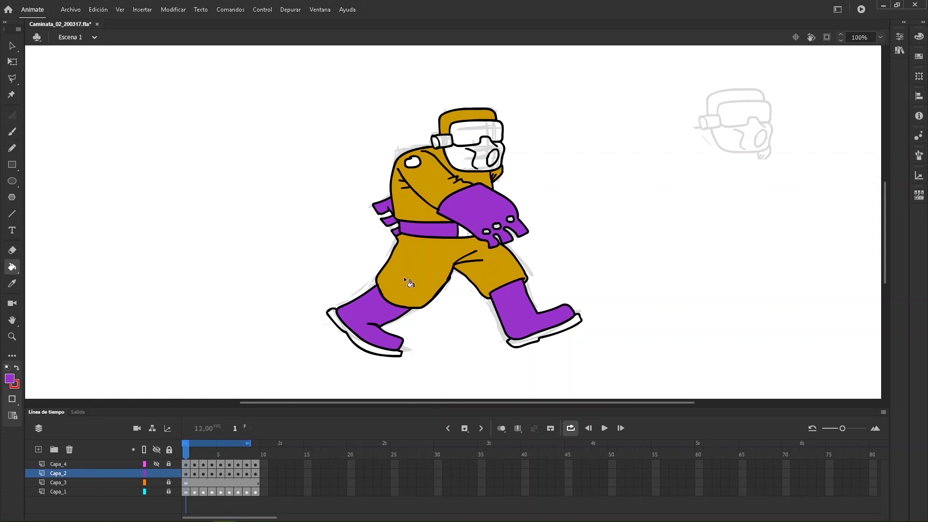
Fill both boots, the glove and the belt on frame 2 with purple.
{"action": "key", "text": "period"}
{"action": "left_click", "coordinate": [491, 312]}
{"action": "left_click", "coordinate": [396, 291]}
{"action": "left_click", "coordinate": [461, 221]}
{"action": "left_click", "coordinate": [410, 224]}
Fill both boots and the gloves on frame 3 with purple.
{"action": "key", "text": "period"}
{"action": "left_click", "coordinate": [464, 314]}
{"action": "left_click", "coordinate": [422, 285]}
{"action": "left_click", "coordinate": [473, 224]}
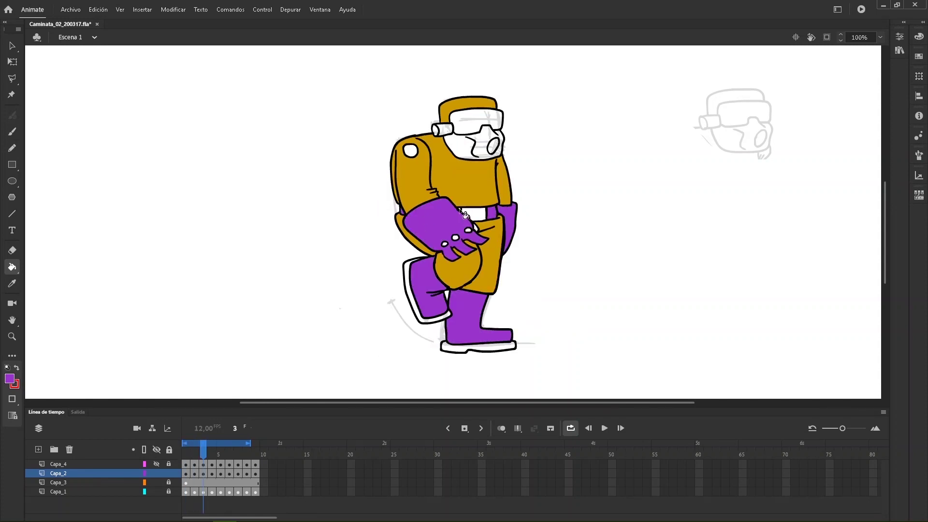
Fill the near glove, the belt and both boots on frame 4 with purple.
{"action": "key", "text": "period"}
{"action": "left_click", "coordinate": [406, 242]}
{"action": "left_click", "coordinate": [437, 222]}
{"action": "left_click", "coordinate": [498, 299]}
{"action": "left_click", "coordinate": [435, 323]}
Fill both boots, the belt and both gloves on frame 5 with purple, and advance to frame 6.
{"action": "key", "text": "period"}
{"action": "left_click", "coordinate": [463, 310]}
{"action": "left_click", "coordinate": [416, 319]}
{"action": "left_click", "coordinate": [425, 232]}
{"action": "left_click", "coordinate": [551, 222]}
{"action": "left_click", "coordinate": [354, 215]}
{"action": "key", "text": "period"}
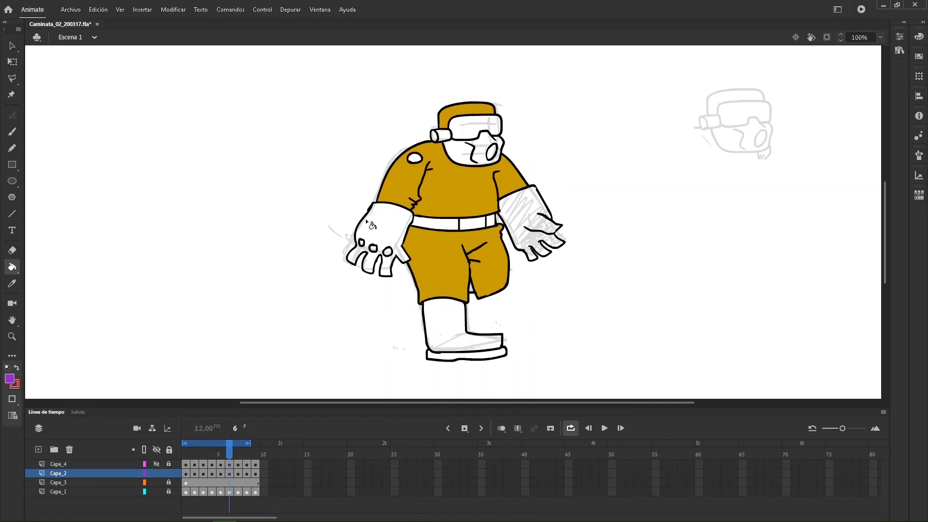
Fill both gloves, both boots and the belt on frame 6 with purple.
{"action": "left_click", "coordinate": [377, 242]}
{"action": "left_click", "coordinate": [444, 323]}
{"action": "left_click", "coordinate": [472, 290]}
{"action": "left_click", "coordinate": [461, 229]}
Fill both gloves, both boots and the belt on either side of the buckle on frame 7 with purple.
{"action": "key", "text": "period"}
{"action": "left_click", "coordinate": [524, 220]}
{"action": "left_click", "coordinate": [478, 280]}
{"action": "left_click", "coordinate": [415, 328]}
{"action": "left_click", "coordinate": [448, 214]}
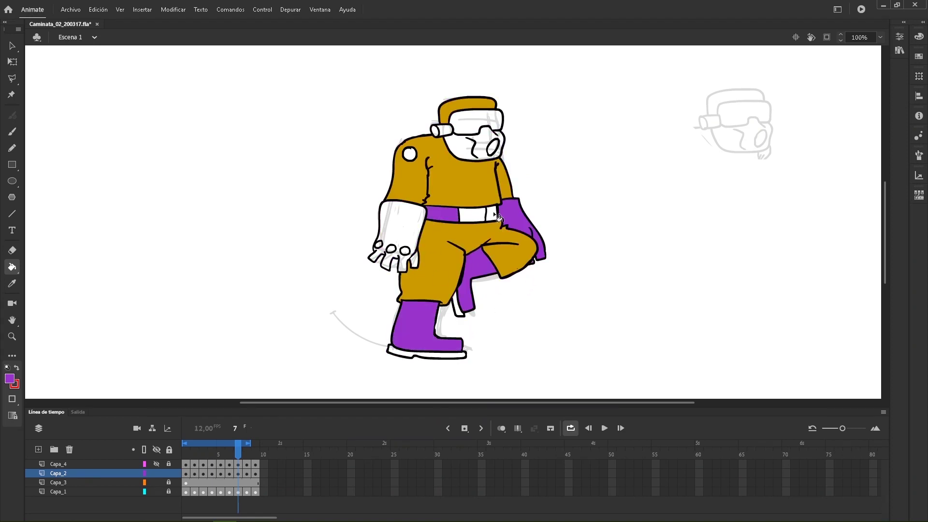
{"action": "left_click", "coordinate": [492, 214]}
{"action": "left_click", "coordinate": [411, 222]}
{"action": "left_click", "coordinate": [414, 263]}
Fill the near glove, the visible belt sections and both boots on frame 8 with purple.
{"action": "key", "text": "period"}
{"action": "left_click", "coordinate": [444, 225]}
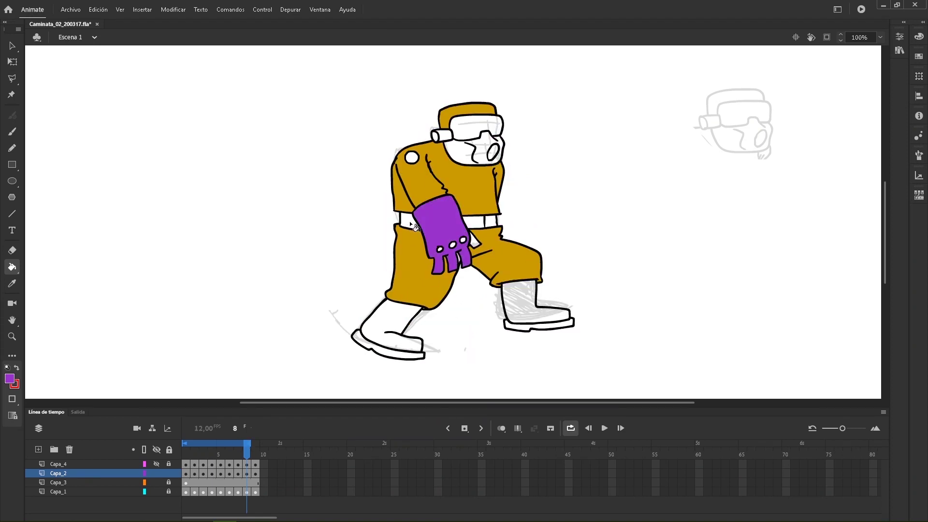
{"action": "left_click", "coordinate": [409, 222]}
{"action": "left_click", "coordinate": [491, 222]}
{"action": "left_click", "coordinate": [521, 301]}
{"action": "left_click", "coordinate": [386, 320]}
Go back to frame 1, play the walk cycle to check its colours, and return the playhead to frame 1.
{"action": "key", "text": "comma"}
{"action": "key", "text": "comma"}
{"action": "key", "text": "comma"}
{"action": "key", "text": "comma"}
{"action": "key", "text": "comma"}
{"action": "key", "text": "comma"}
{"action": "key", "text": "comma"}
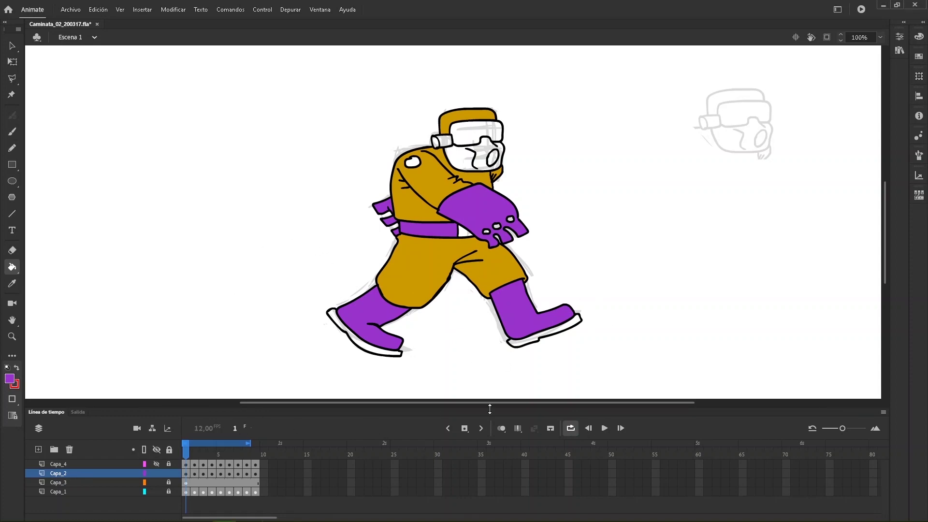
{"action": "left_click", "coordinate": [604, 428]}
{"action": "left_click", "coordinate": [605, 428]}
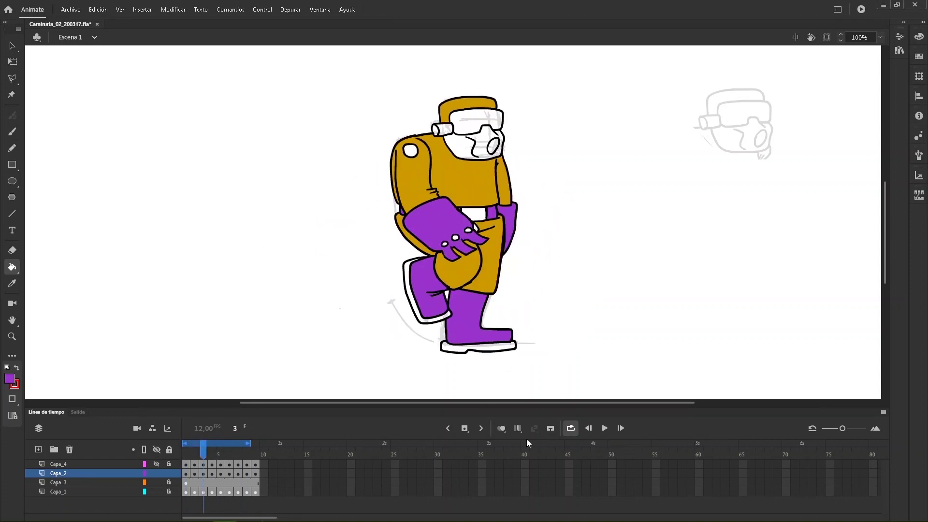
{"action": "left_click_drag", "start_coordinate": [203, 449], "coordinate": [186, 449]}
Try a very dark plum fill on both boot soles of frame 1.
{"action": "left_click", "coordinate": [12, 381]}
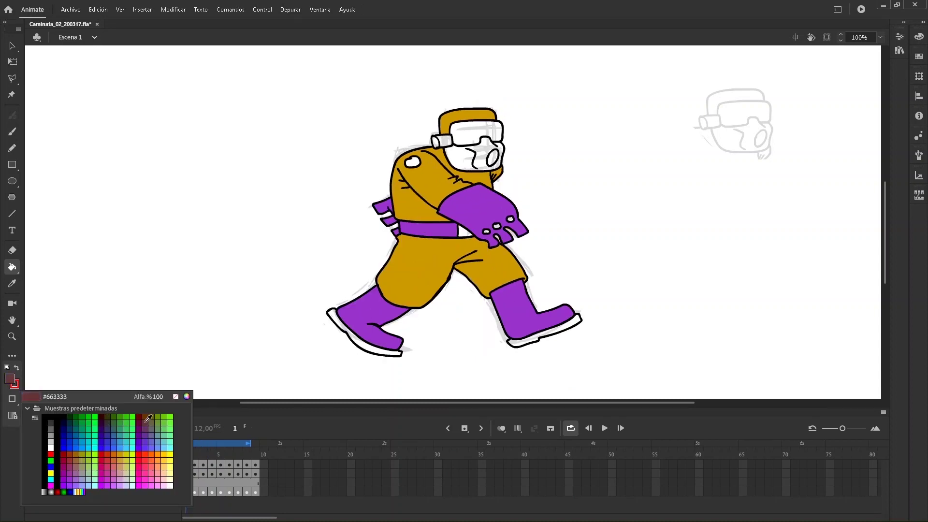
{"action": "left_click", "coordinate": [104, 421]}
{"action": "left_click", "coordinate": [377, 350]}
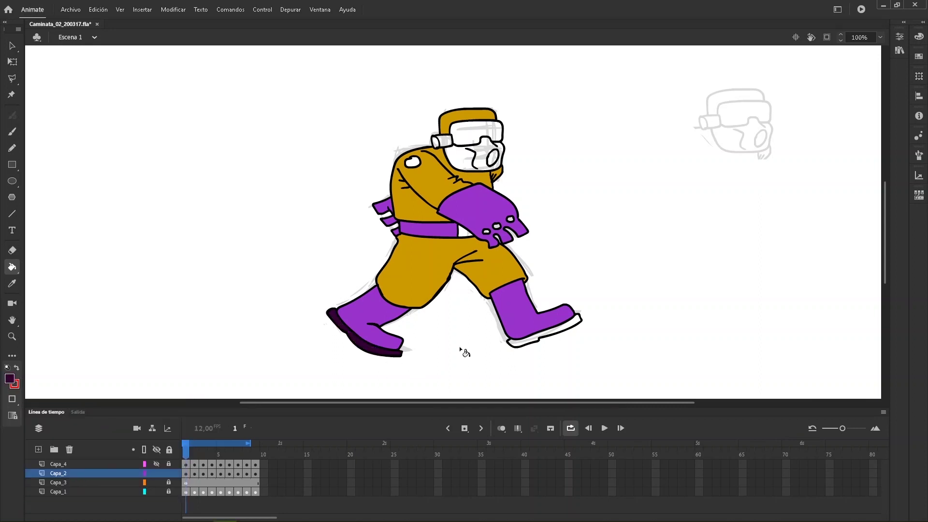
{"action": "left_click", "coordinate": [547, 335]}
Set the fill colour to dark indigo #330066 and fill the boot soles, glove knuckles and belt buckle on frame 1.
{"action": "left_click", "coordinate": [10, 378]}
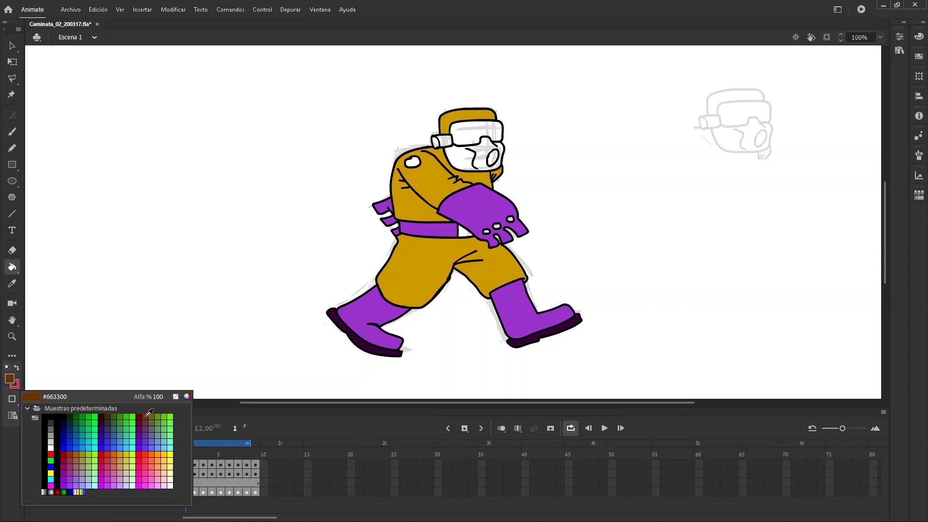
{"action": "left_click", "coordinate": [105, 427]}
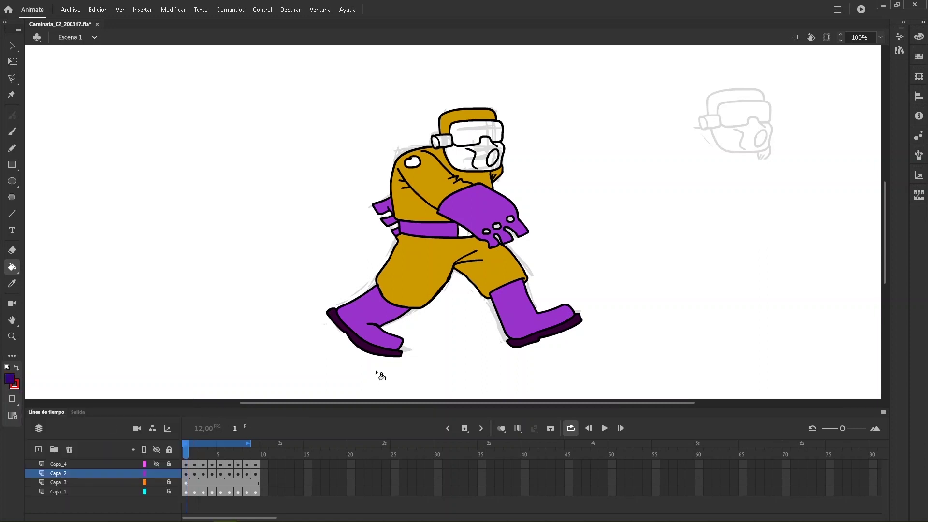
{"action": "left_click", "coordinate": [497, 227]}
{"action": "left_click", "coordinate": [464, 233]}
Fill both boot soles and the three glove knuckles on frame 2 with dark indigo.
{"action": "key", "text": "period"}
{"action": "key", "text": "comma"}
{"action": "key", "text": "period"}
{"action": "left_click", "coordinate": [513, 344]}
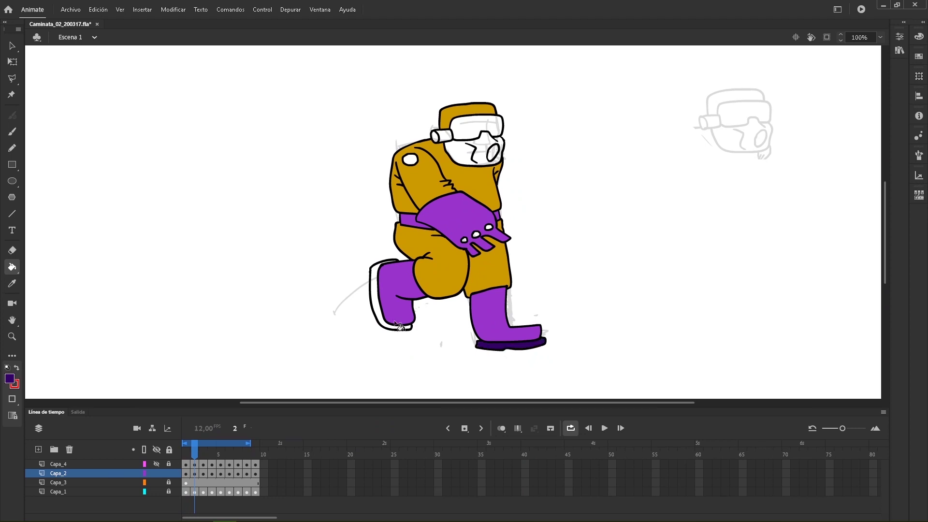
{"action": "left_click", "coordinate": [385, 316]}
{"action": "left_click", "coordinate": [464, 241]}
{"action": "left_click", "coordinate": [477, 235]}
{"action": "left_click", "coordinate": [489, 227]}
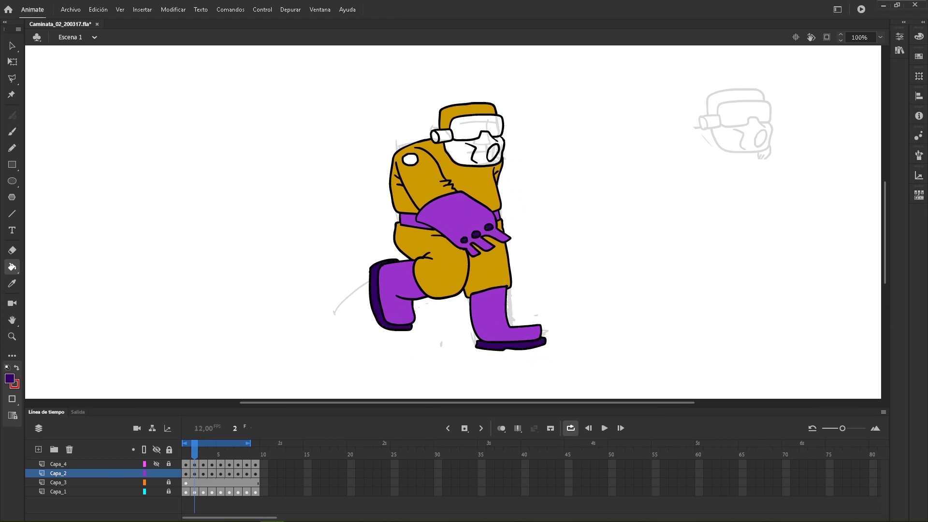
Flip back and forth through frames 1 to 4 to check the fills, ending on frame 3.
{"action": "key", "text": "comma"}
{"action": "key", "text": "period"}
{"action": "key", "text": "period"}
{"action": "key", "text": "period"}
{"action": "key", "text": "comma"}
{"action": "key", "text": "comma"}
{"action": "key", "text": "comma"}
{"action": "key", "text": "period"}
{"action": "key", "text": "period"}
Fill both boot soles and the three glove knuckles on frame 3 with dark indigo, and touch up the glove area.
{"action": "left_click", "coordinate": [416, 309]}
{"action": "left_click", "coordinate": [455, 348]}
{"action": "left_click", "coordinate": [444, 244]}
{"action": "left_click", "coordinate": [455, 238]}
{"action": "left_click", "coordinate": [468, 230]}
{"action": "key", "text": "i"}
{"action": "left_click", "coordinate": [476, 236]}
{"action": "left_click", "coordinate": [444, 244], "text": "alt"}
Fill both boot soles, the three glove knuckles and the belt buckle on frame 4 with dark indigo.
{"action": "key", "text": "period"}
{"action": "left_click", "coordinate": [502, 330]}
{"action": "left_click", "coordinate": [454, 349]}
{"action": "left_click", "coordinate": [389, 258]}
{"action": "left_click", "coordinate": [404, 257]}
{"action": "left_click", "coordinate": [417, 255]}
Sample the glove's purple and fill the near glove's unpainted thumb on frame 4.
{"action": "left_click", "coordinate": [401, 237], "text": "alt"}
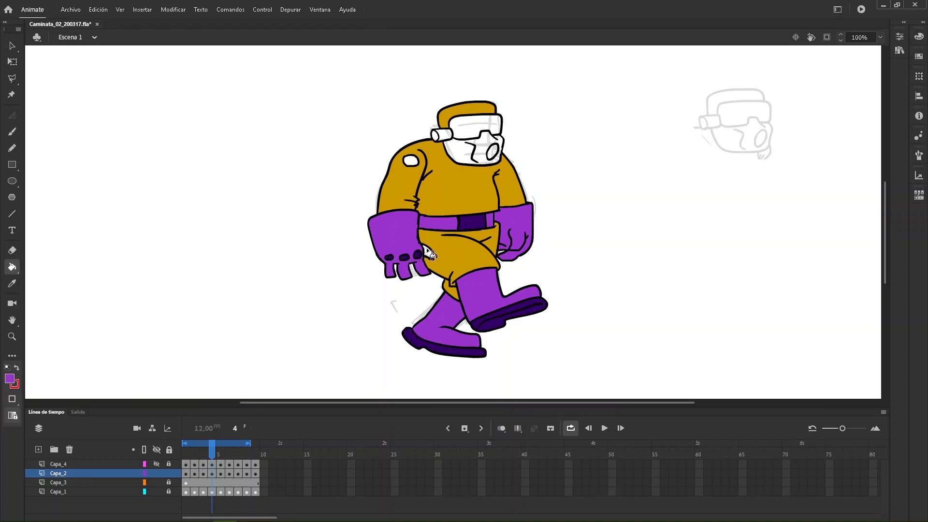
{"action": "left_click", "coordinate": [428, 251]}
{"action": "key", "text": "period"}
{"action": "key", "text": "comma"}
Sample the dark indigo from a sole and fill both soles, the glove knuckles and the belt buckle on frame 5.
{"action": "key", "text": "i"}
{"action": "left_click", "coordinate": [434, 348]}
{"action": "key", "text": "period"}
{"action": "left_click", "coordinate": [436, 351]}
{"action": "left_click", "coordinate": [475, 344]}
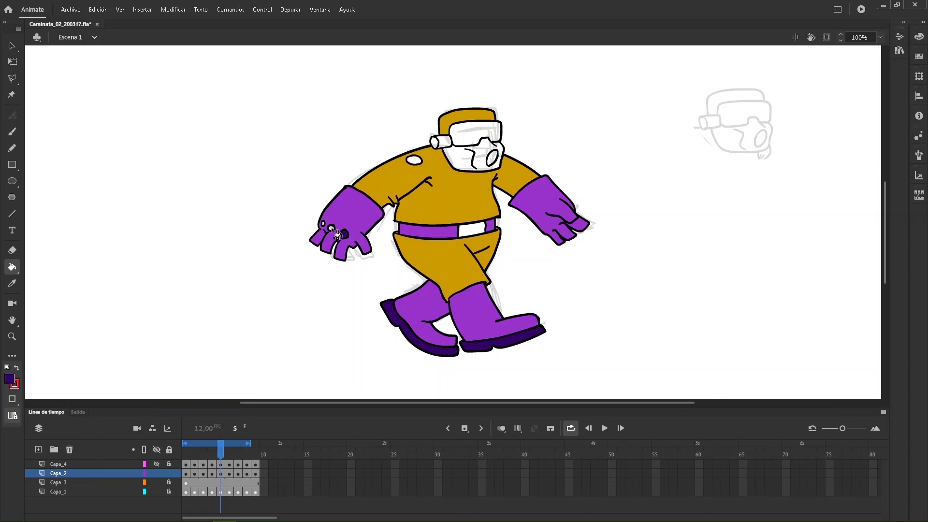
{"action": "left_click", "coordinate": [470, 230]}
Fill the boot sole, the three glove knuckles and the belt buckle on frame 6 with dark indigo.
{"action": "key", "text": "period"}
{"action": "left_click", "coordinate": [457, 357]}
{"action": "left_click", "coordinate": [373, 249]}
{"action": "left_click", "coordinate": [361, 242]}
{"action": "left_click", "coordinate": [11, 400]}
{"action": "left_click", "coordinate": [50, 426]}
{"action": "left_click", "coordinate": [13, 417]}
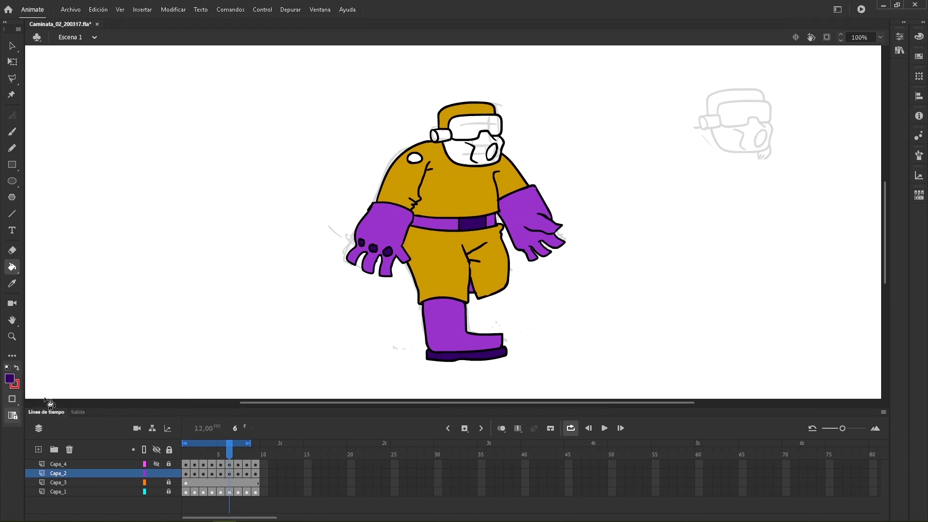
Flip back to frame 2 and forward to frame 7 to compare the coloured frames.
{"action": "key", "text": "comma"}
{"action": "key", "text": "comma"}
{"action": "key", "text": "comma"}
{"action": "key", "text": "comma"}
{"action": "key", "text": "period"}
{"action": "key", "text": "period"}
{"action": "key", "text": "period"}
{"action": "key", "text": "period"}
{"action": "key", "text": "period"}
Fill the three glove knuckles and both boot soles on frame 7 with dark indigo.
{"action": "left_click", "coordinate": [379, 245]}
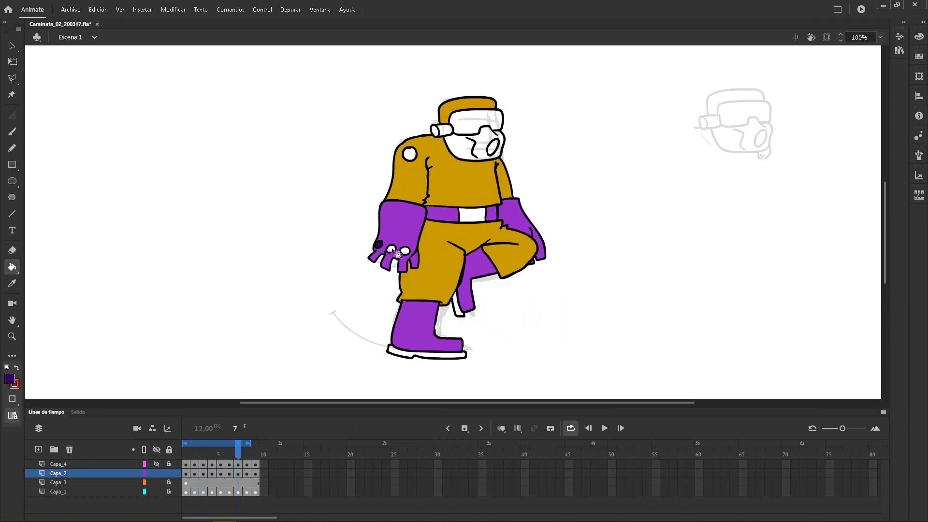
{"action": "left_click", "coordinate": [456, 304]}
{"action": "left_click", "coordinate": [412, 355]}
Flip back from frame 7 to frame 1 and forward to frame 8 to review the fills in motion.
{"action": "key", "text": "comma"}
{"action": "key", "text": "comma"}
{"action": "key", "text": "comma"}
{"action": "key", "text": "comma"}
{"action": "key", "text": "comma"}
{"action": "key", "text": "comma"}
{"action": "key", "text": "period"}
{"action": "key", "text": "period"}
{"action": "key", "text": "period"}
{"action": "key", "text": "period"}
{"action": "key", "text": "period"}
{"action": "key", "text": "period"}
{"action": "key", "text": "period"}
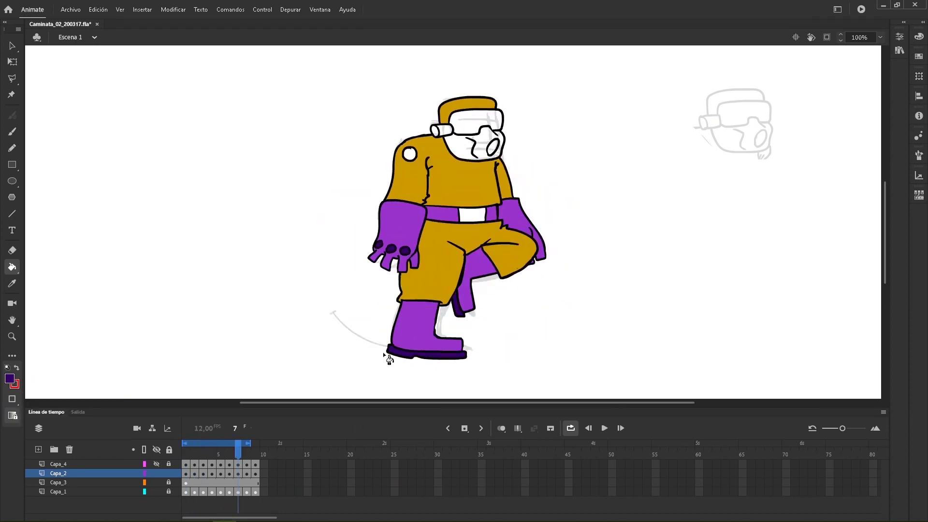
Fill the three glove knuckles and both boot soles on frame 8 with dark indigo.
{"action": "left_click", "coordinate": [440, 250]}
{"action": "left_click", "coordinate": [453, 245]}
{"action": "left_click", "coordinate": [463, 240]}
{"action": "left_click", "coordinate": [368, 352]}
{"action": "left_click", "coordinate": [523, 328]}
Sample the glove's purple and fill the near glove's unpainted thumb on frame 8.
{"action": "key", "text": "i"}
{"action": "left_click", "coordinate": [449, 226]}
{"action": "left_click", "coordinate": [473, 241]}
{"action": "key", "text": "i"}
{"action": "left_click", "coordinate": [477, 251]}
{"action": "left_click", "coordinate": [459, 259]}
Sample the sole's dark indigo and fill the belt buckle on frame 8.
{"action": "key", "text": "i"}
{"action": "left_click", "coordinate": [522, 331]}
{"action": "left_click", "coordinate": [476, 222]}
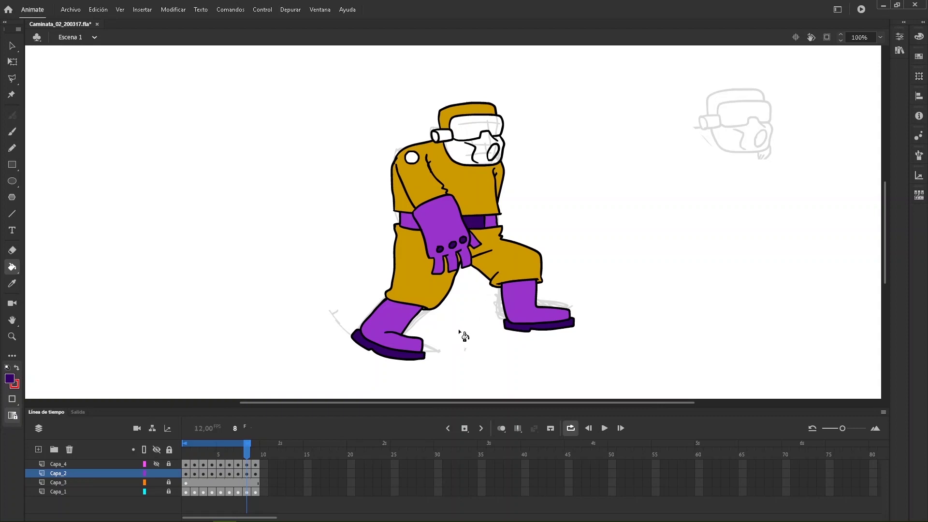
Step to frame 9 and flip back through the whole walk cycle to frame 1 to review the fills.
{"action": "key", "text": "period"}
{"action": "key", "text": "comma"}
{"action": "key", "text": "comma"}
{"action": "key", "text": "comma"}
{"action": "key", "text": "comma"}
{"action": "key", "text": "comma"}
{"action": "key", "text": "comma"}
{"action": "key", "text": "comma"}
{"action": "key", "text": "comma"}
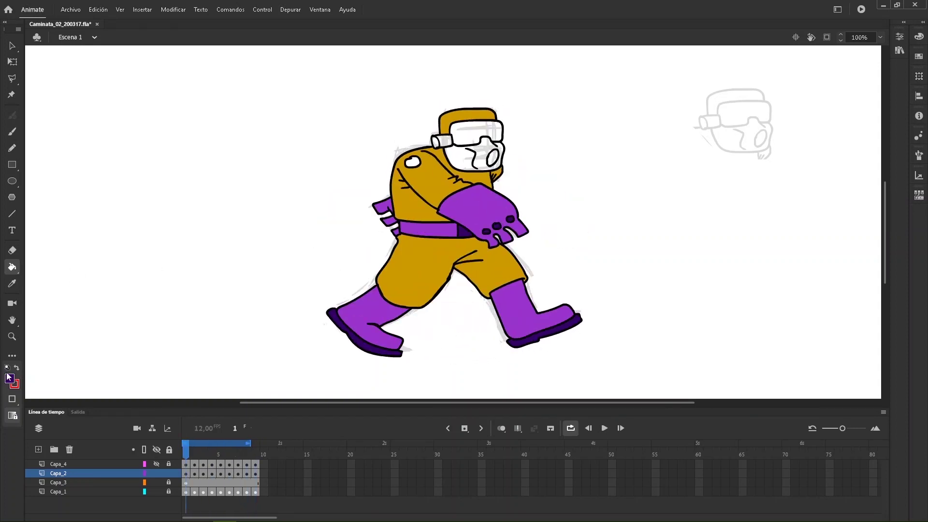
Set the fill colour to bright yellow-green, fill the round shoulder emblem on frames 1 to 8, and return to frame 1.
{"action": "left_click", "coordinate": [9, 379]}
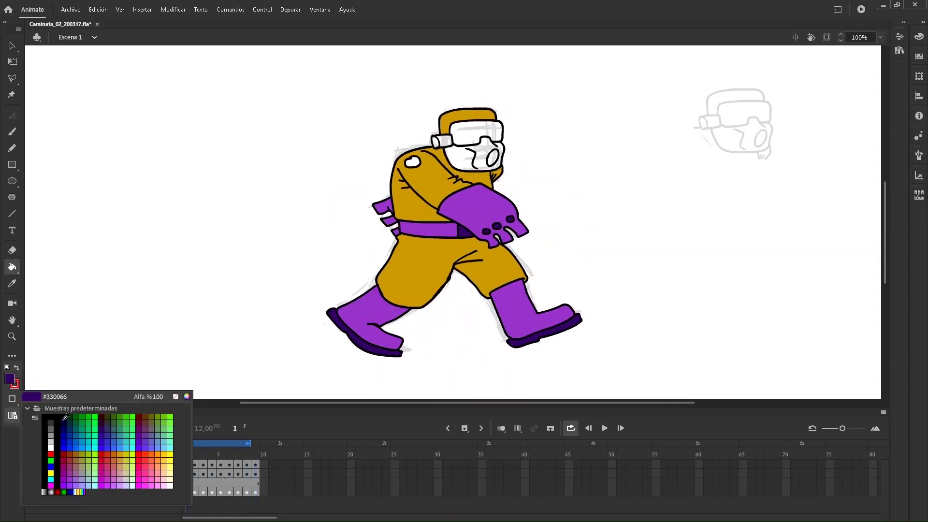
{"action": "left_click", "coordinate": [133, 455]}
{"action": "left_click", "coordinate": [412, 163]}
{"action": "key", "text": "period"}
{"action": "left_click", "coordinate": [412, 158]}
{"action": "key", "text": "period"}
{"action": "left_click", "coordinate": [410, 154]}
{"action": "key", "text": "period"}
{"action": "left_click", "coordinate": [411, 162]}
{"action": "key", "text": "period"}
{"action": "key", "text": "period"}
{"action": "left_click", "coordinate": [413, 160]}
{"action": "key", "text": "period"}
{"action": "left_click", "coordinate": [412, 162]}
{"action": "key", "text": "period"}
{"action": "left_click", "coordinate": [412, 161]}
{"action": "key", "text": "comma"}
{"action": "key", "text": "comma"}
{"action": "key", "text": "comma"}
{"action": "key", "text": "comma"}
{"action": "key", "text": "comma"}
{"action": "key", "text": "comma"}
{"action": "key", "text": "comma"}
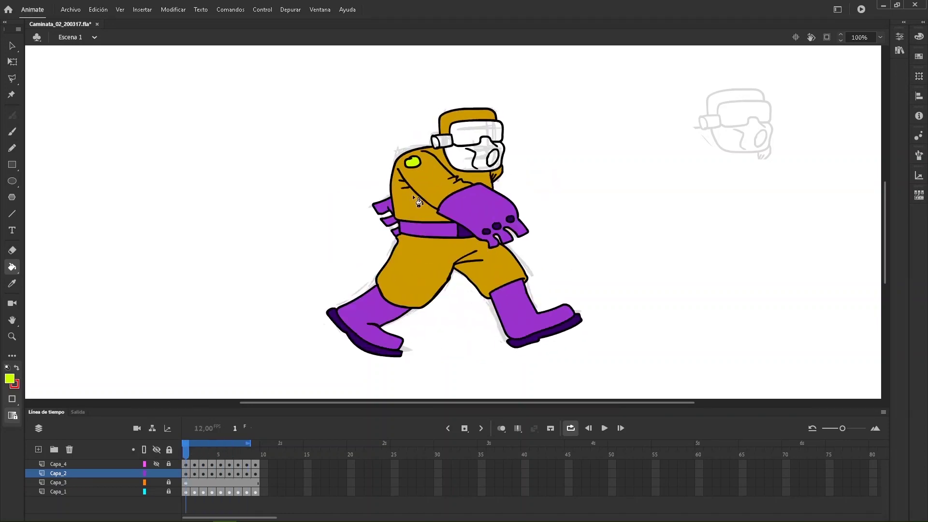
Set the fill colour to sky blue, fill the goggle lens on frames 1 to 8, and return to frame 1.
{"action": "left_click", "coordinate": [9, 379]}
{"action": "left_click", "coordinate": [89, 449]}
{"action": "key", "text": "period"}
{"action": "left_click", "coordinate": [463, 128]}
{"action": "key", "text": "period"}
{"action": "left_click", "coordinate": [466, 122]}
{"action": "key", "text": "period"}
{"action": "key", "text": "period"}
{"action": "key", "text": "period"}
{"action": "key", "text": "period"}
{"action": "left_click", "coordinate": [465, 121]}
{"action": "key", "text": "period"}
{"action": "key", "text": "comma"}
{"action": "key", "text": "."}
{"action": "key", "text": "."}
Try a very dark olive fill on the lower part of the mask on frame 1.
{"action": "left_click", "coordinate": [12, 382]}
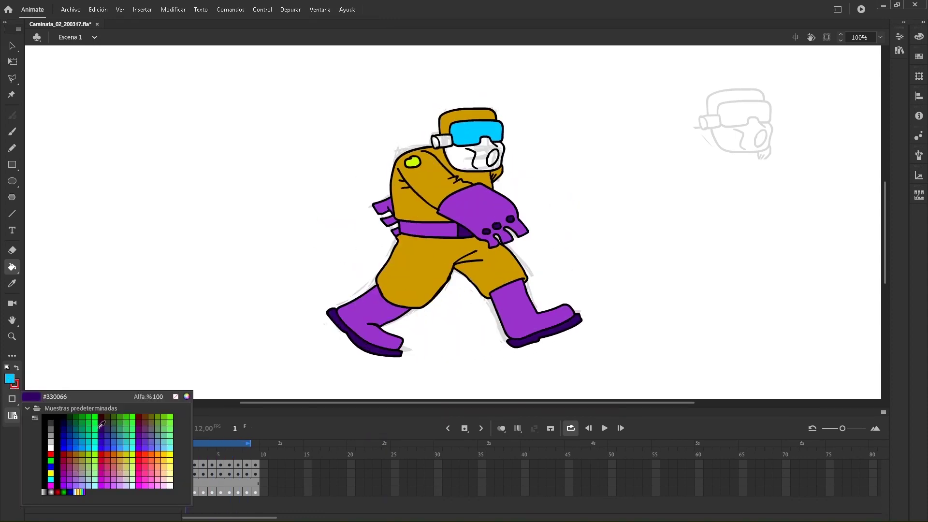
{"action": "left_click", "coordinate": [107, 417]}
{"action": "left_click", "coordinate": [463, 158]}
Set the fill colour to olive, fill the lower part of the mask on frames 1 to 8, and return to frame 1.
{"action": "left_click", "coordinate": [10, 378]}
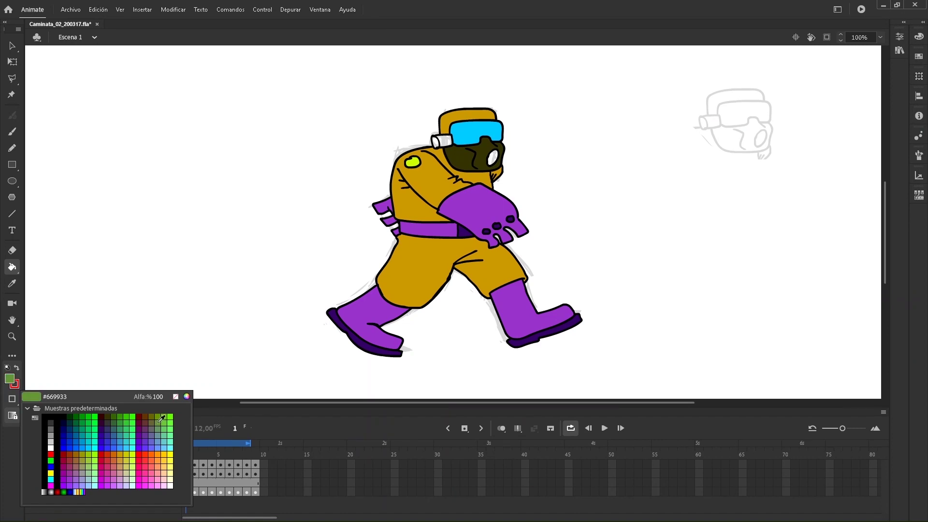
{"action": "left_click", "coordinate": [151, 416]}
{"action": "left_click", "coordinate": [458, 159]}
{"action": "key", "text": "period"}
{"action": "left_click", "coordinate": [455, 159]}
{"action": "key", "text": "period"}
{"action": "key", "text": "period"}
{"action": "left_click", "coordinate": [459, 150]}
{"action": "key", "text": "period"}
{"action": "key", "text": "period"}
{"action": "left_click", "coordinate": [459, 153]}
{"action": "key", "text": "period"}
{"action": "key", "text": "period"}
{"action": "left_click", "coordinate": [458, 157]}
{"action": "key", "text": "period"}
{"action": "key", "text": "comma"}
{"action": "key", "text": "comma"}
{"action": "key", "text": "shift+comma"}
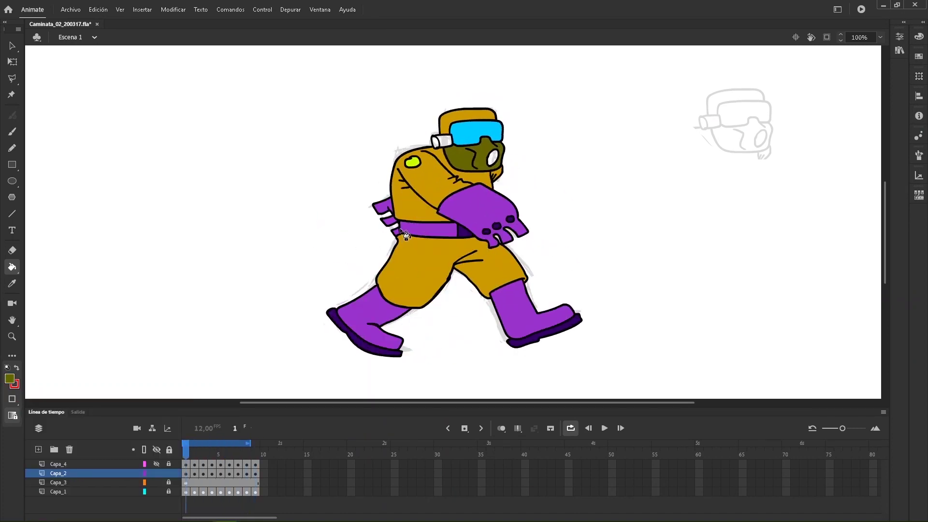
Set the fill colour to dark brown and fill the mask's round filter and the side tube's end cap on frames 1 to 8.
{"action": "left_click", "coordinate": [10, 379]}
{"action": "left_click", "coordinate": [82, 464]}
{"action": "left_click", "coordinate": [494, 160]}
{"action": "key", "text": "period"}
{"action": "key", "text": "period"}
{"action": "key", "text": "period"}
{"action": "key", "text": "period"}
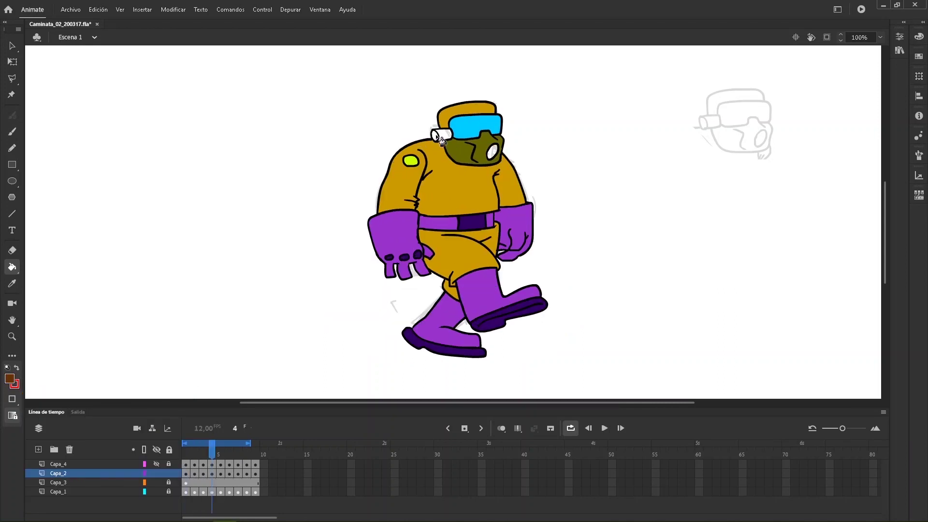
{"action": "key", "text": "period"}
{"action": "key", "text": "period"}
{"action": "key", "text": "period"}
{"action": "key", "text": "period"}
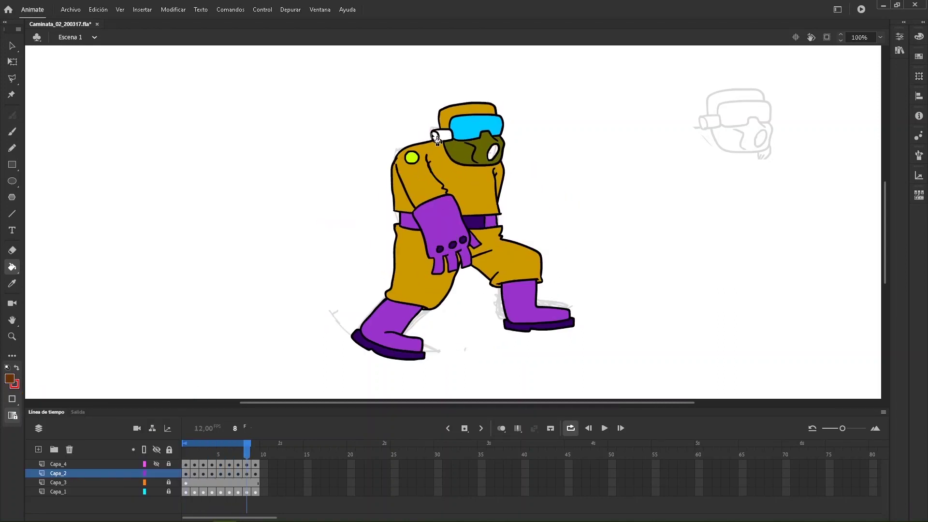
{"action": "key", "text": "period"}
Sample the mask's olive, fill the side tube's body on frames 1 to 8, and play the looping walk cycle.
{"action": "left_click", "coordinate": [467, 171], "text": "alt"}
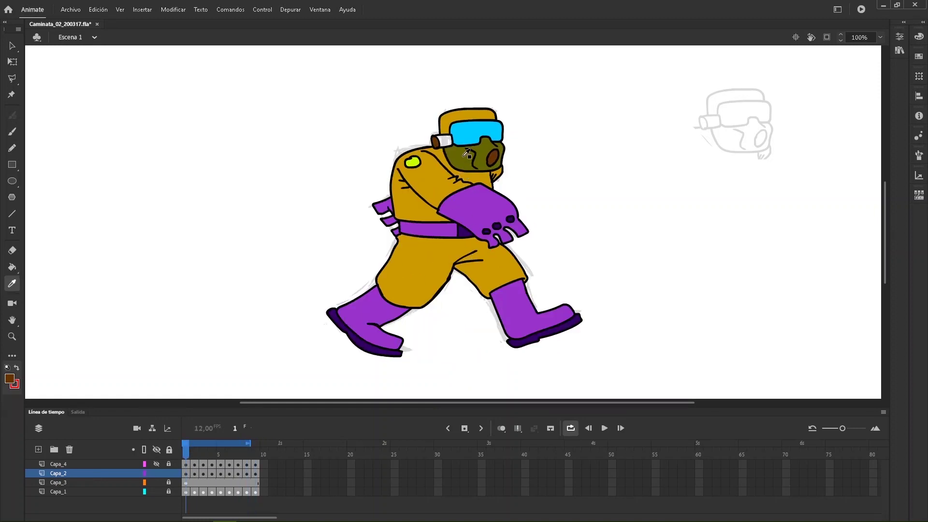
{"action": "key", "text": "period"}
{"action": "key", "text": "period"}
{"action": "key", "text": "period"}
{"action": "key", "text": "period"}
{"action": "key", "text": "period"}
{"action": "key", "text": "period"}
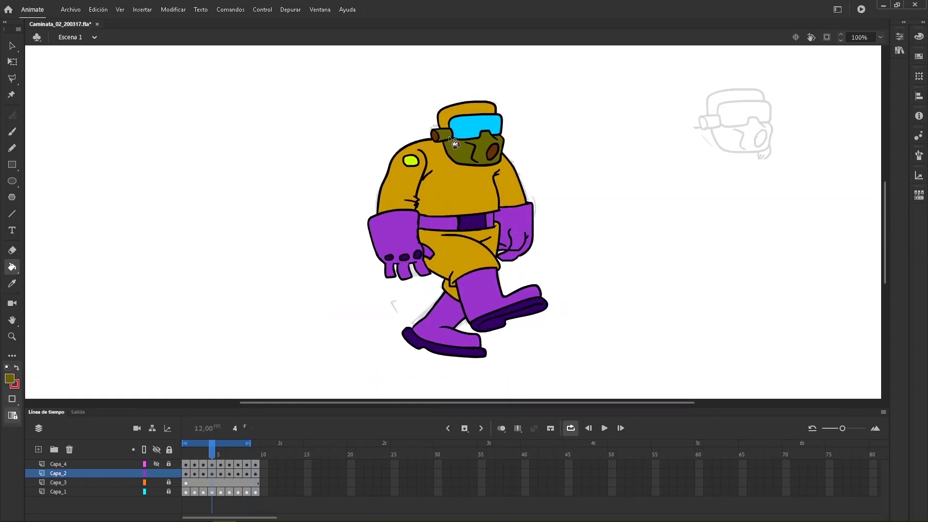
{"action": "key", "text": "period"}
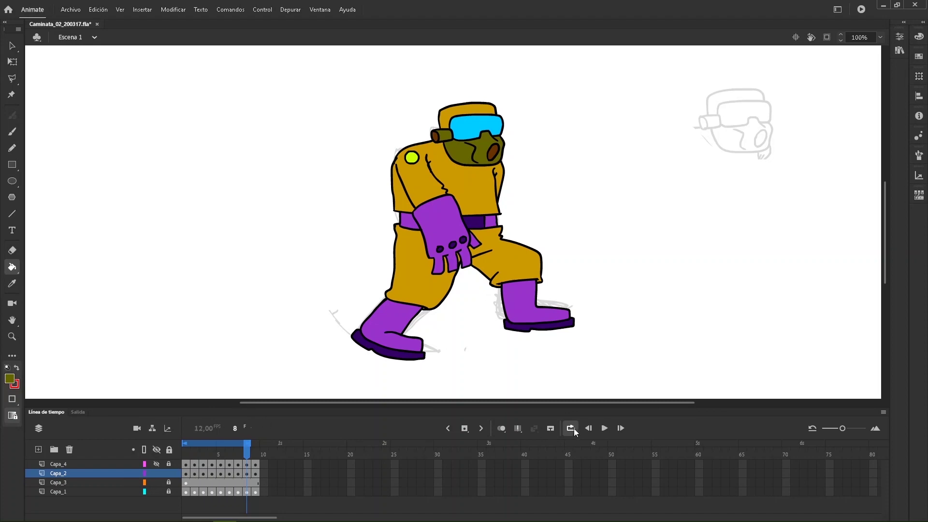
{"action": "left_click", "coordinate": [604, 428]}
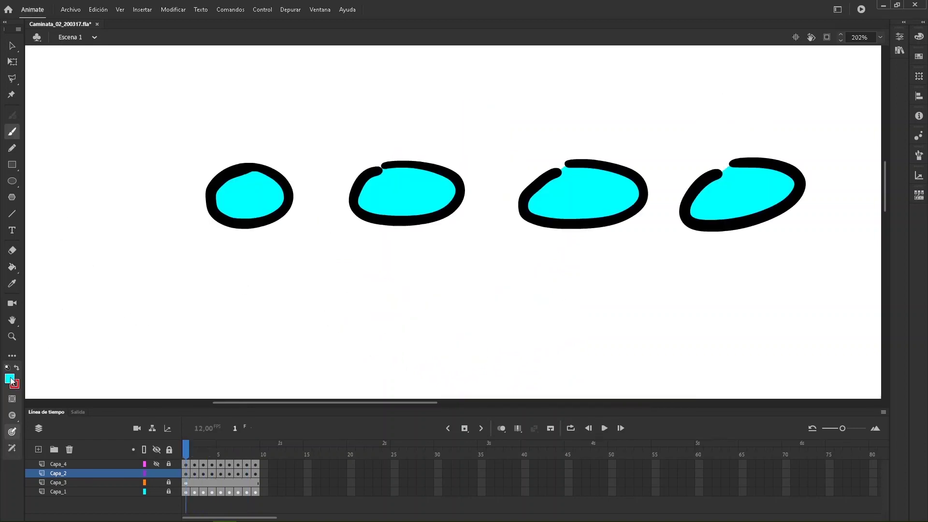
Set the brush colour to medium blue, test a diagonal stroke across the first oval in Pintar normal mode, and undo the stroke.
{"action": "left_click", "coordinate": [10, 379]}
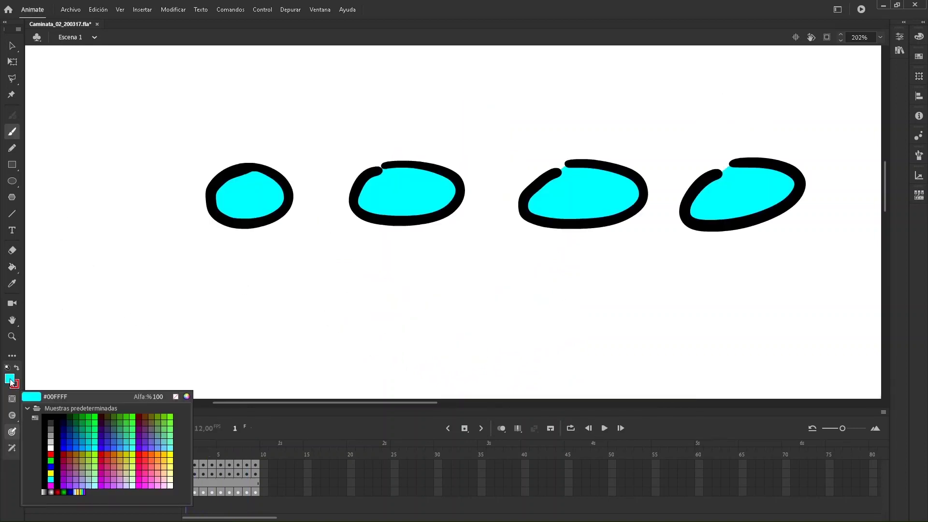
{"action": "left_click", "coordinate": [76, 441]}
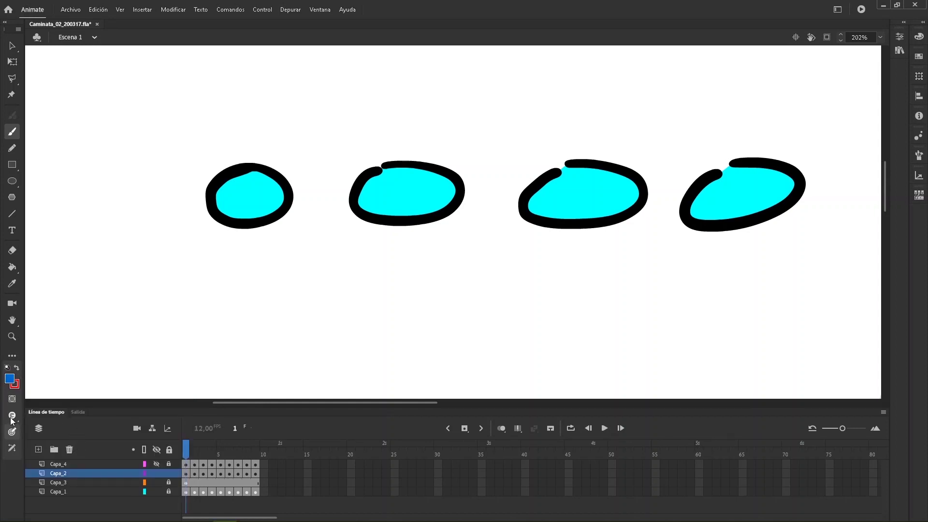
{"action": "left_click", "coordinate": [12, 417]}
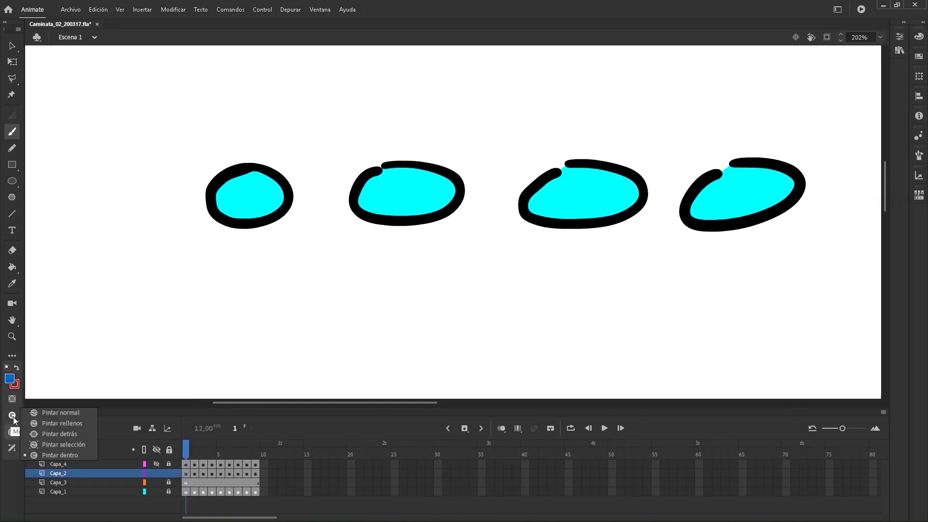
{"action": "left_click", "coordinate": [51, 413]}
{"action": "left_click", "coordinate": [17, 416]}
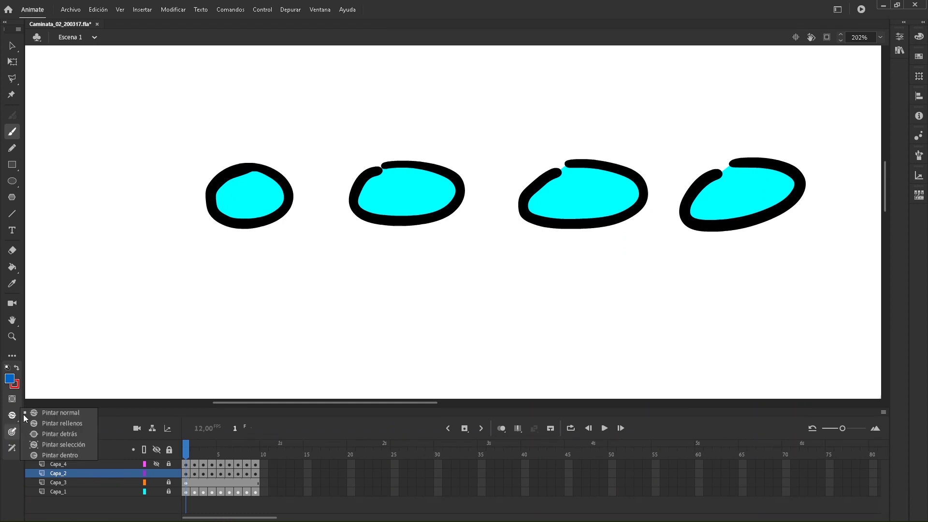
{"action": "left_click", "coordinate": [54, 413]}
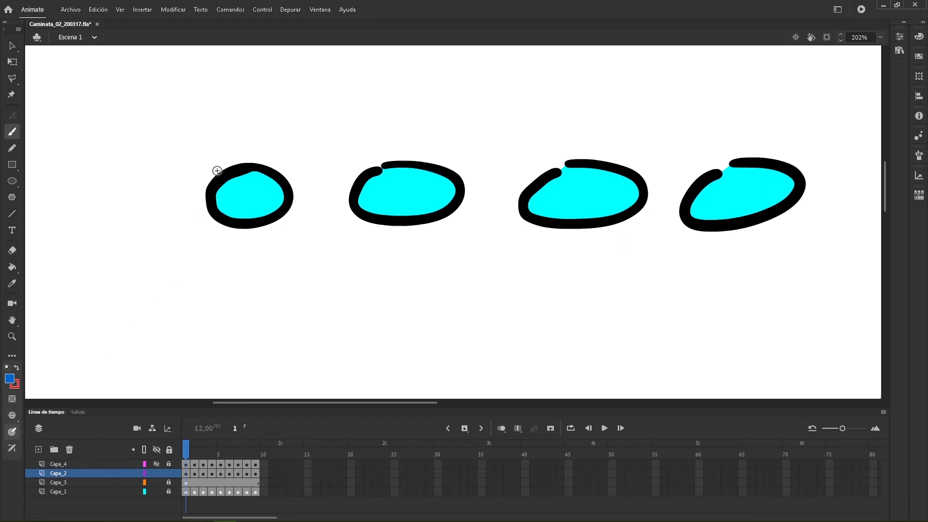
{"action": "mouse_move", "coordinate": [251, 195]}
{"action": "left_mouse_down"}
{"action": "mouse_move", "coordinate": [222, 176]}
{"action": "mouse_move", "coordinate": [289, 226]}
{"action": "left_mouse_up"}
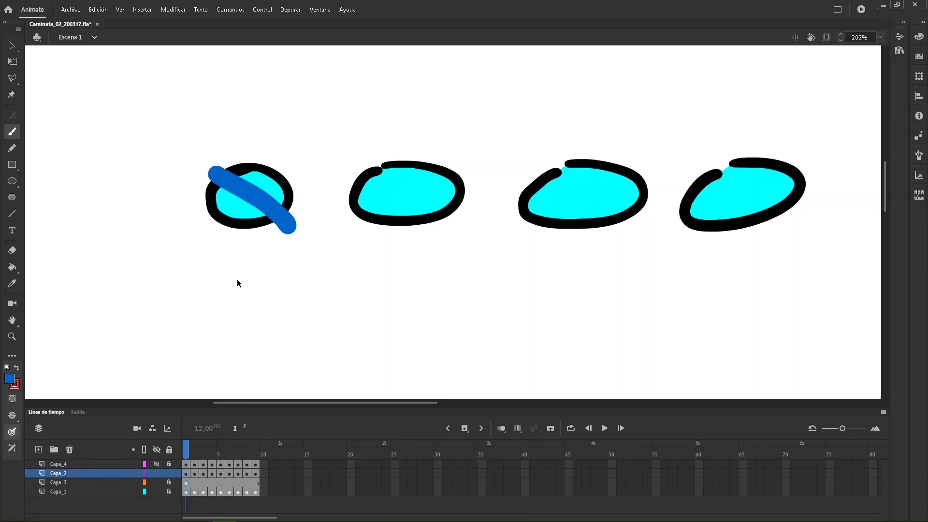
{"action": "key", "text": "ctrl+z"}
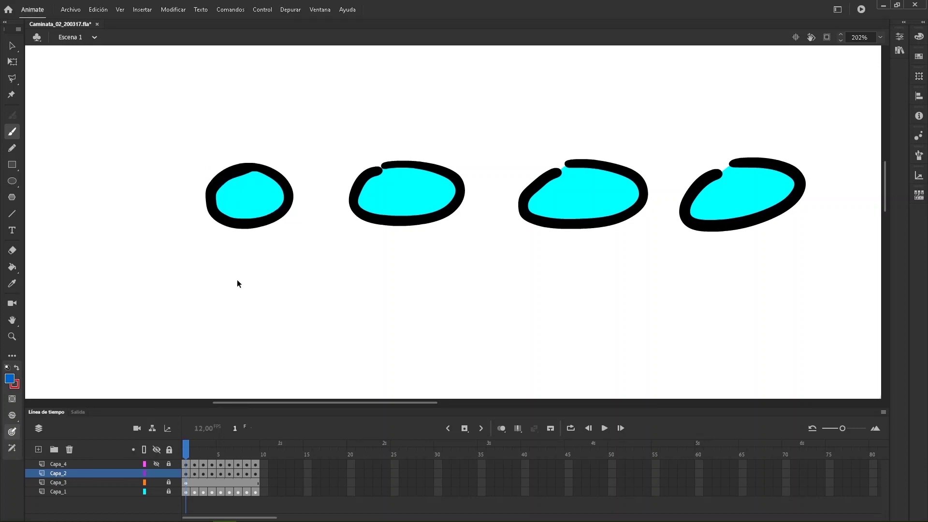
Switch the brush to Pintar rellenos mode, test two diagonal strokes over the first oval, undoing each one.
{"action": "left_click", "coordinate": [14, 418]}
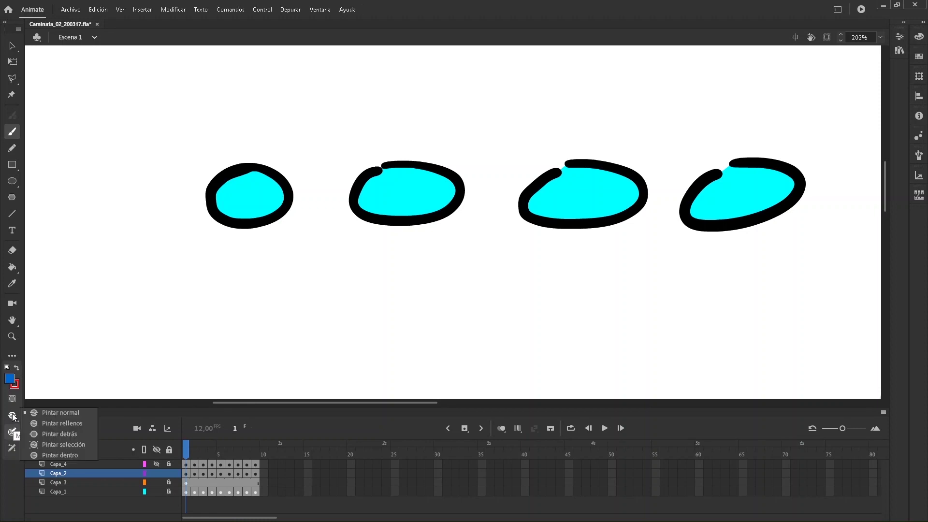
{"action": "left_click", "coordinate": [53, 423]}
{"action": "left_click", "coordinate": [13, 417]}
{"action": "left_click", "coordinate": [54, 423]}
{"action": "left_click_drag", "start_coordinate": [206, 163], "coordinate": [283, 235]}
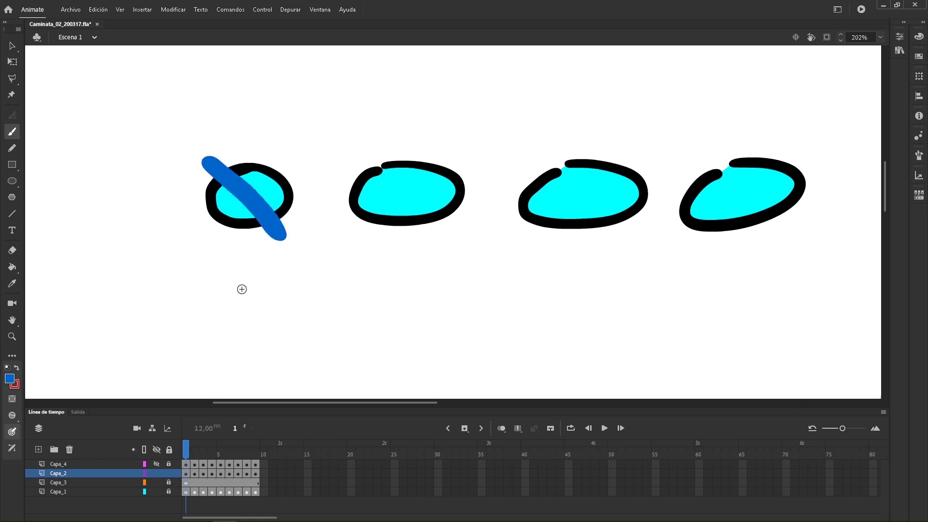
{"action": "key", "text": "ctrl+z"}
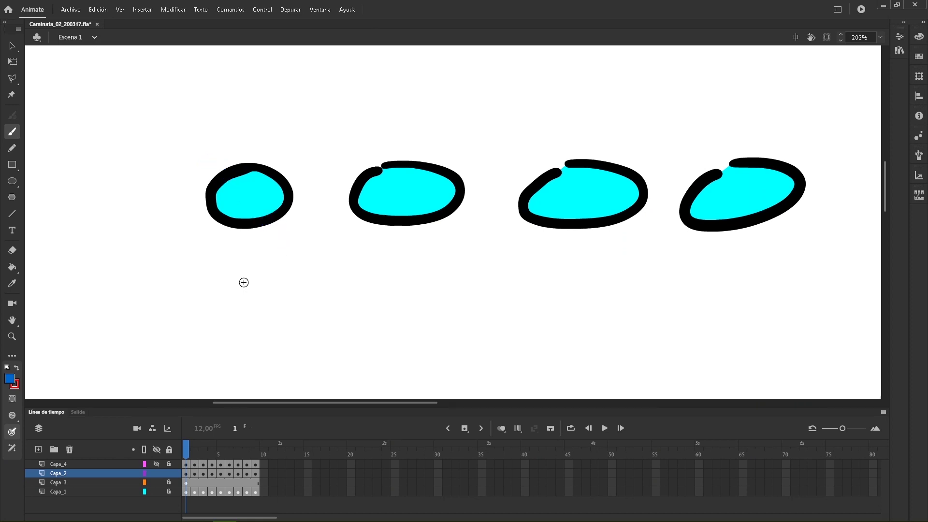
{"action": "left_click_drag", "start_coordinate": [240, 198], "coordinate": [285, 239]}
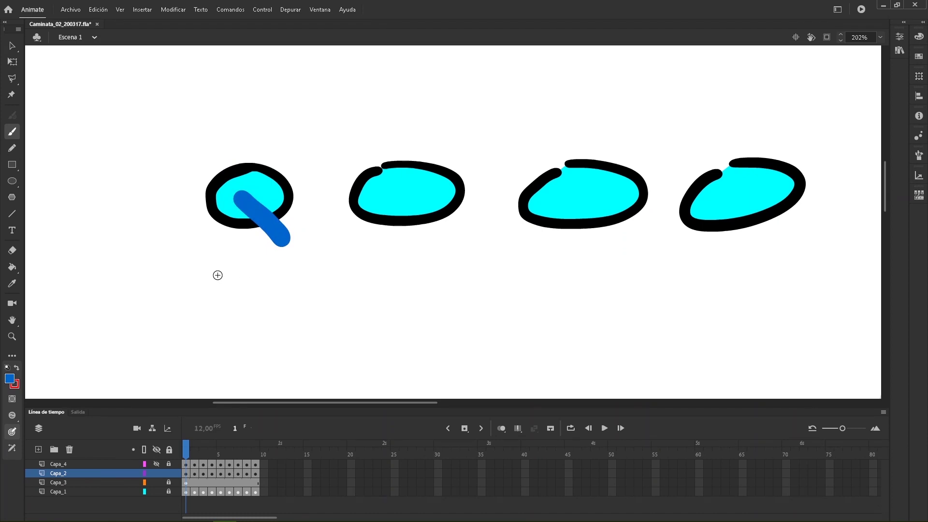
{"action": "key", "text": "ctrl+z"}
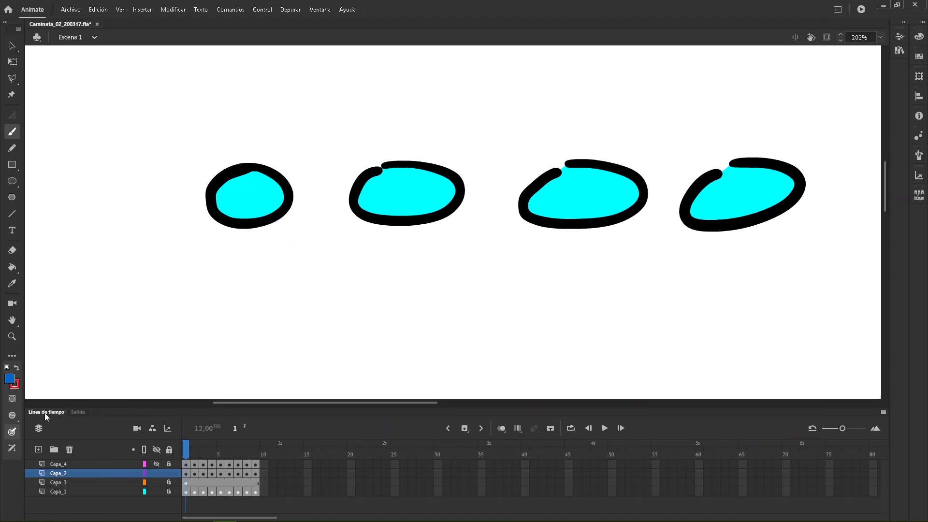
Switch the brush to Pintar detrás mode, test a diagonal stroke behind the first oval, and undo it.
{"action": "left_click", "coordinate": [14, 415]}
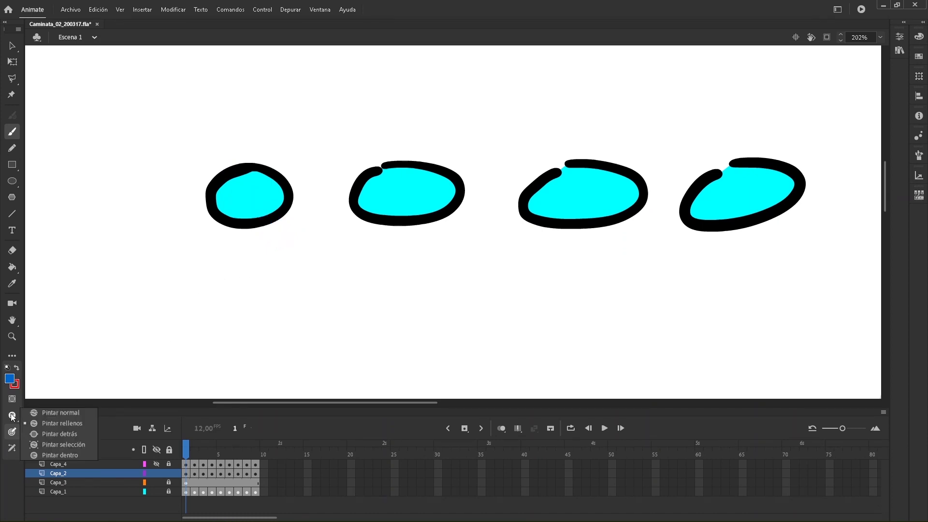
{"action": "left_click", "coordinate": [50, 431]}
{"action": "left_click_drag", "start_coordinate": [203, 158], "coordinate": [290, 244]}
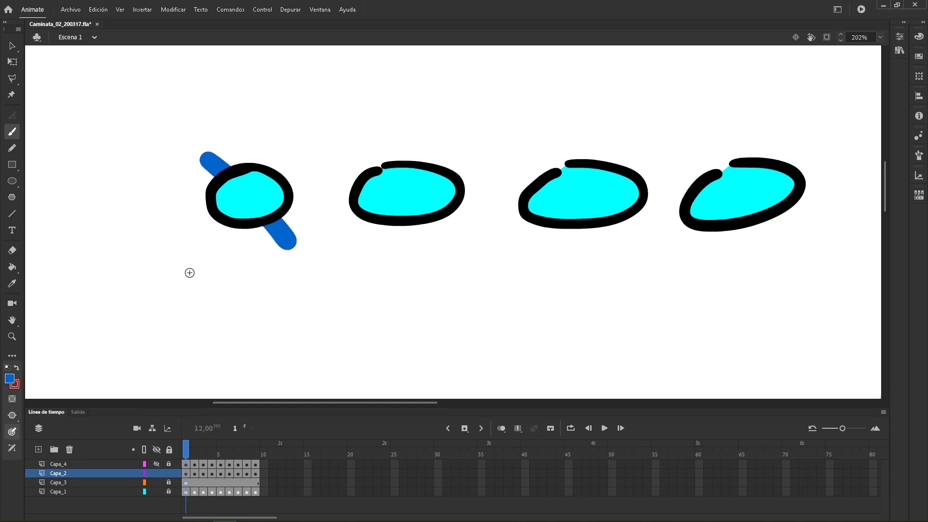
{"action": "left_click", "coordinate": [12, 417]}
{"action": "key", "text": "ctrl+z"}
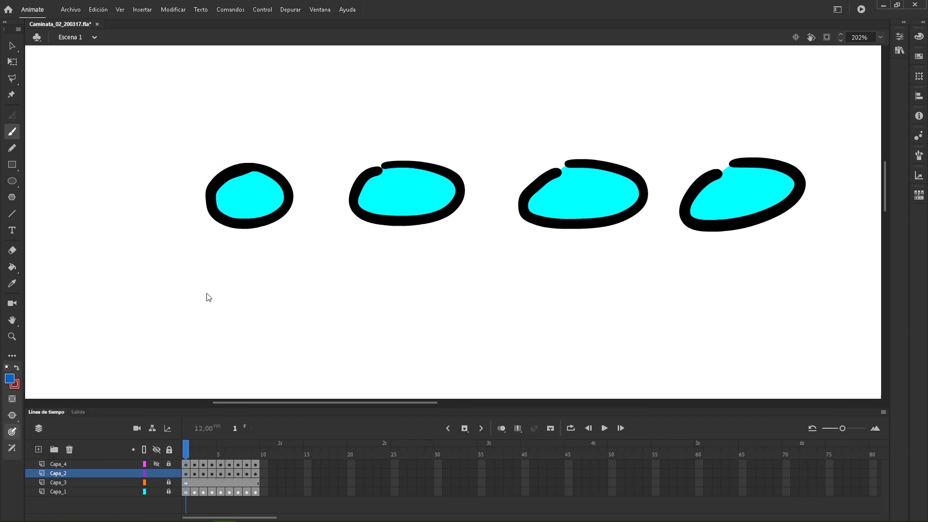
Switch the brush to Pintar selección mode, select the first oval's cyan fill, test painting blue inside it, and undo the paint.
{"action": "left_click", "coordinate": [11, 414]}
{"action": "left_click", "coordinate": [61, 445]}
{"action": "key", "text": "v"}
{"action": "left_click", "coordinate": [236, 202]}
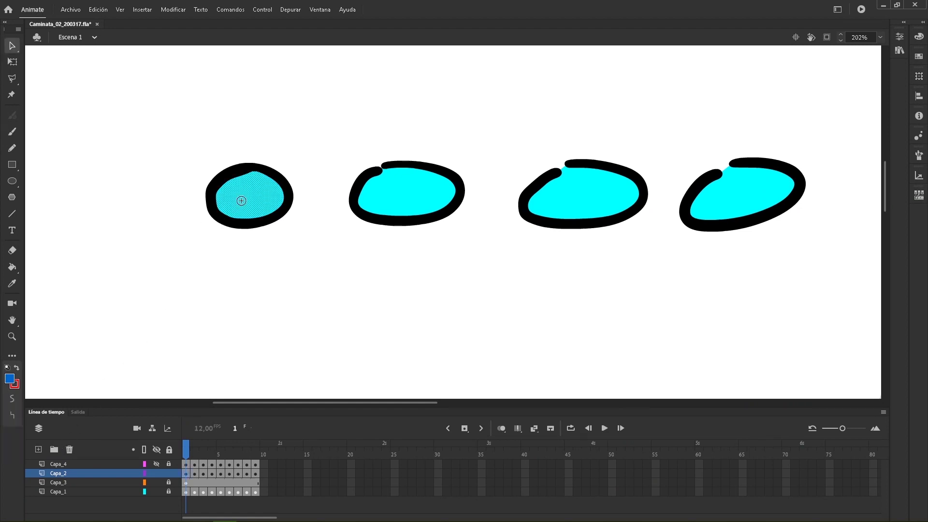
{"action": "key", "text": "b"}
{"action": "mouse_move", "coordinate": [238, 190]}
{"action": "left_mouse_down"}
{"action": "mouse_move", "coordinate": [220, 197]}
{"action": "mouse_move", "coordinate": [238, 207]}
{"action": "mouse_move", "coordinate": [228, 213]}
{"action": "left_mouse_up"}
{"action": "key", "text": "v"}
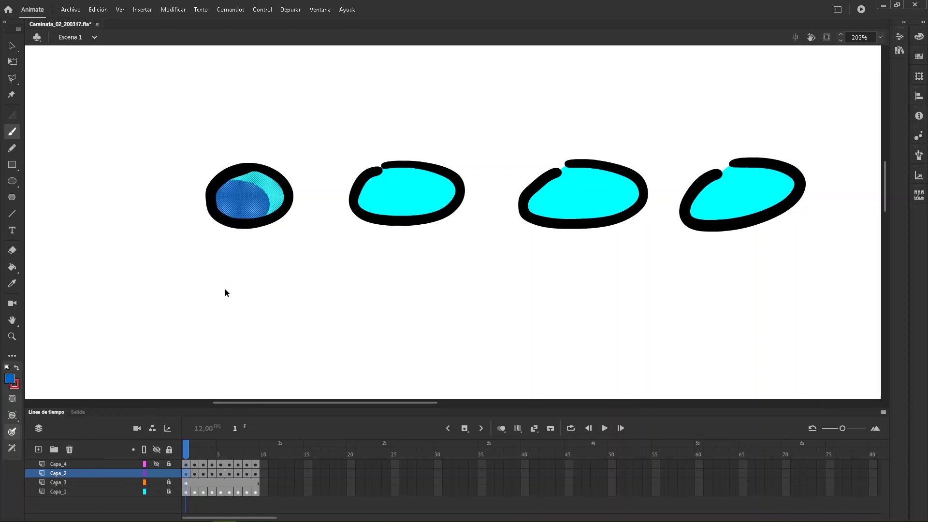
{"action": "left_click", "coordinate": [227, 282]}
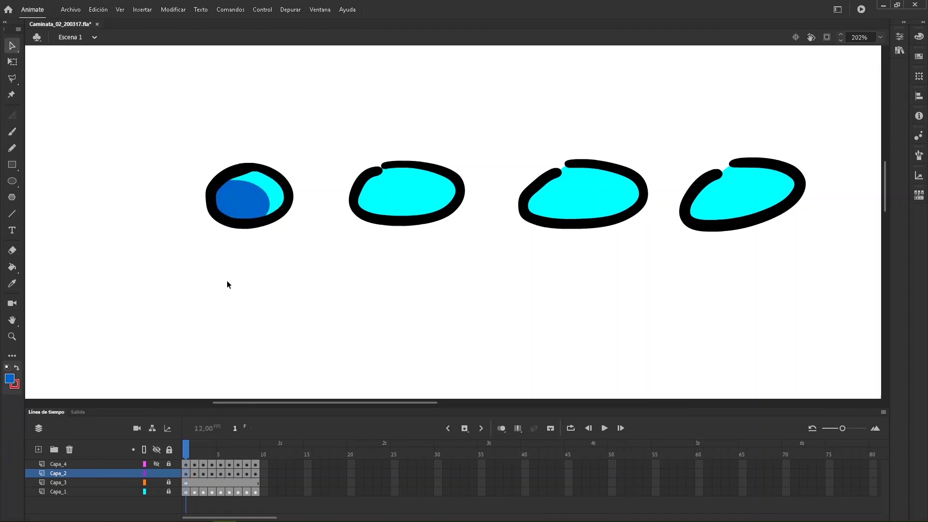
{"action": "key", "text": "ctrl+z"}
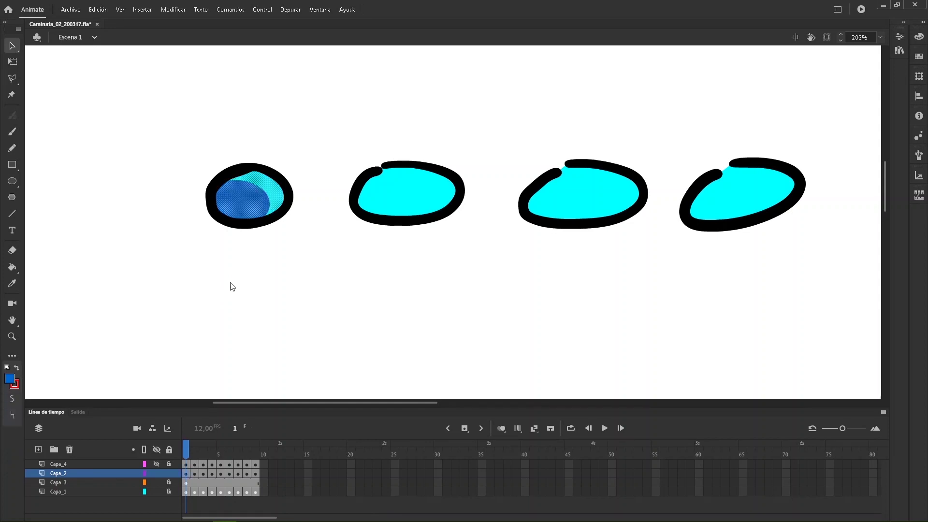
{"action": "key", "text": "ctrl+z"}
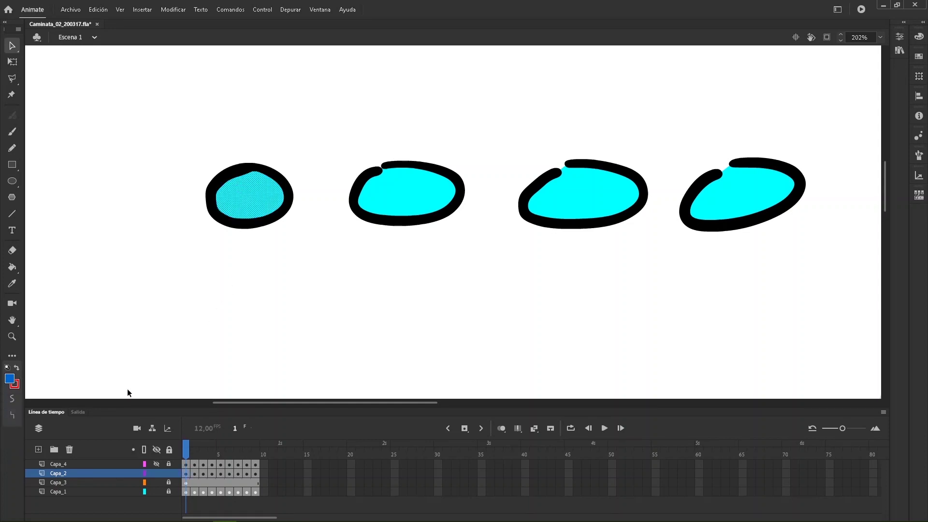
Deselect the first oval's fill, switch the brush to Pintar dentro mode, and paint a medium blue shadow inside its lower-left edge.
{"action": "key", "text": "b"}
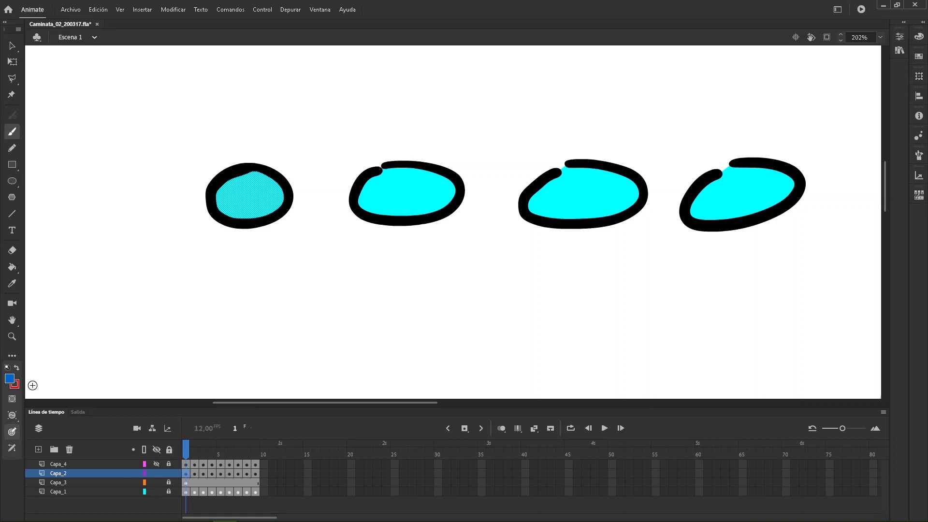
{"action": "left_click", "coordinate": [12, 415]}
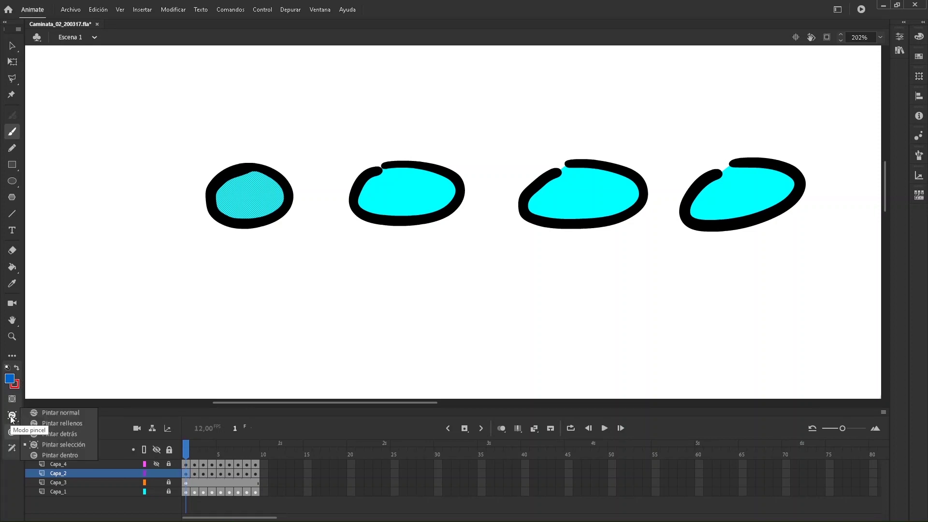
{"action": "left_click", "coordinate": [12, 417]}
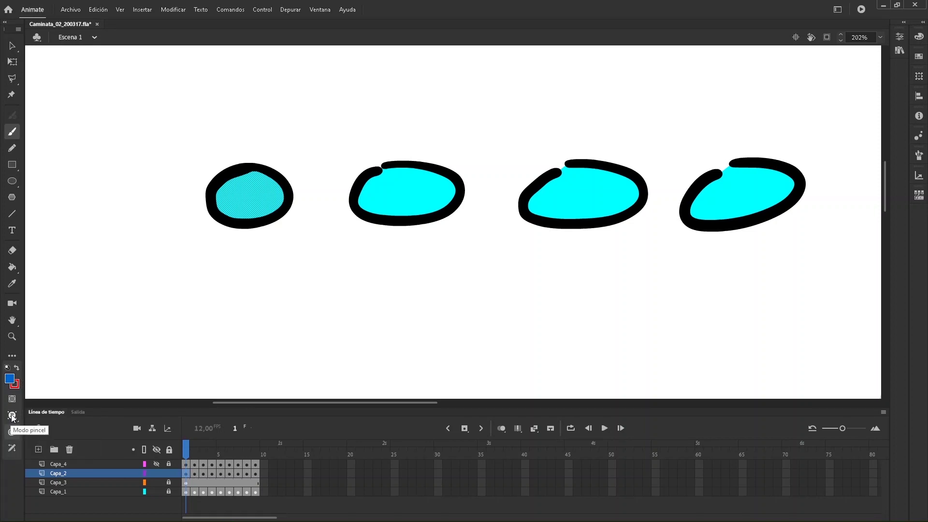
{"action": "key", "text": "v"}
{"action": "left_click", "coordinate": [219, 291]}
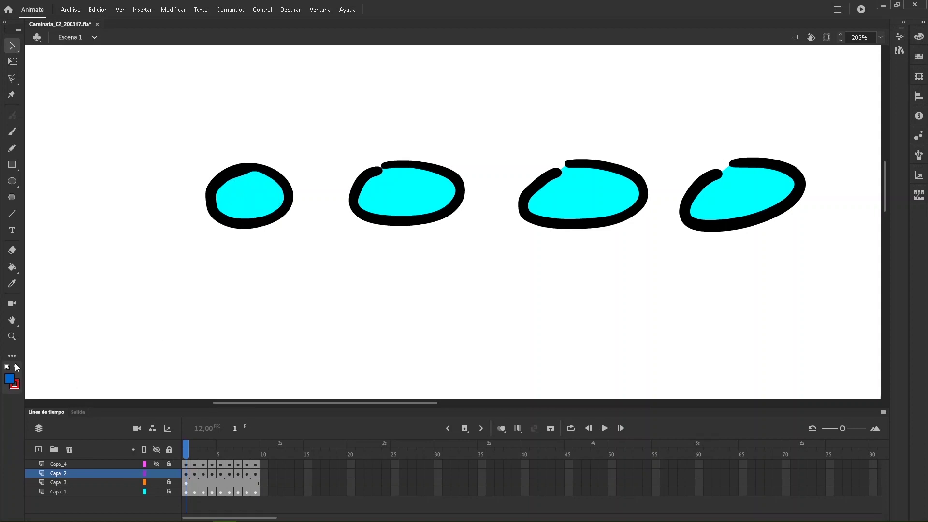
{"action": "key", "text": "b"}
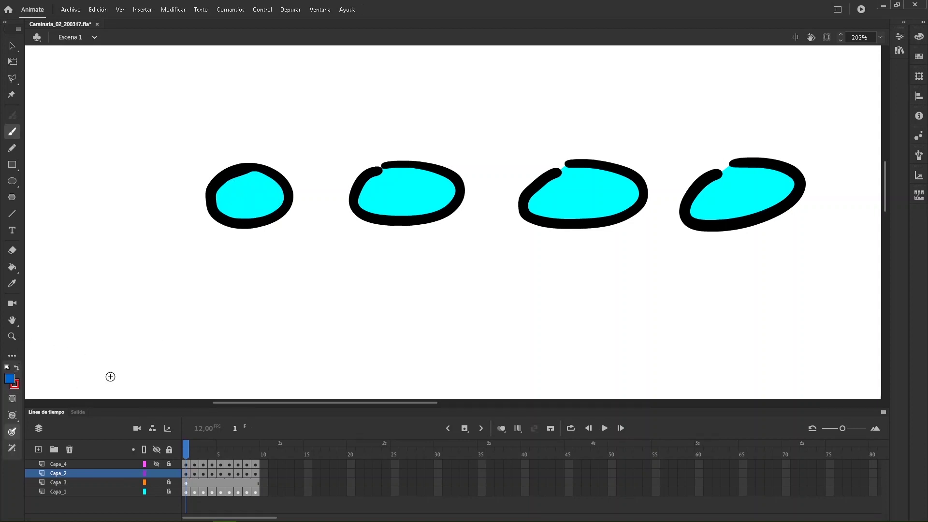
{"action": "left_click", "coordinate": [12, 417]}
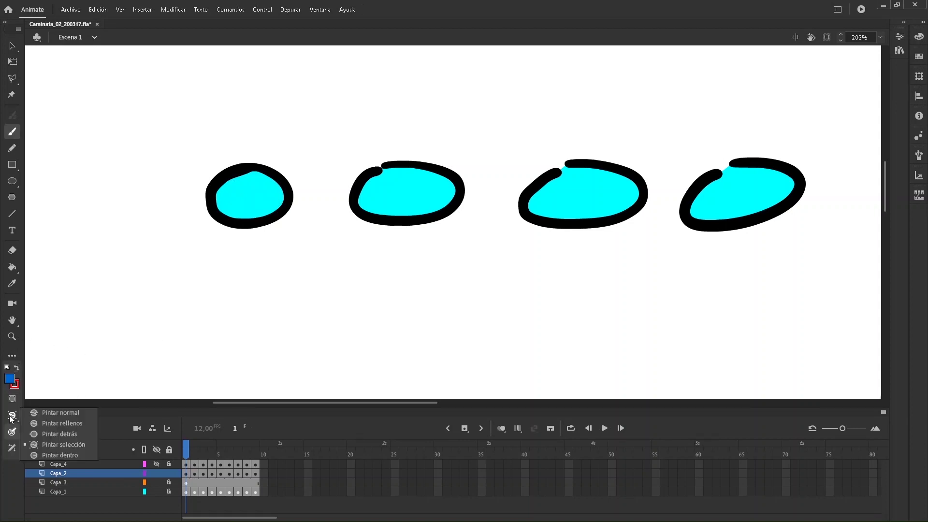
{"action": "left_click", "coordinate": [62, 454]}
{"action": "mouse_move", "coordinate": [229, 207]}
{"action": "left_mouse_down"}
{"action": "mouse_move", "coordinate": [209, 195]}
{"action": "mouse_move", "coordinate": [244, 213]}
{"action": "mouse_move", "coordinate": [203, 188]}
{"action": "left_mouse_up"}
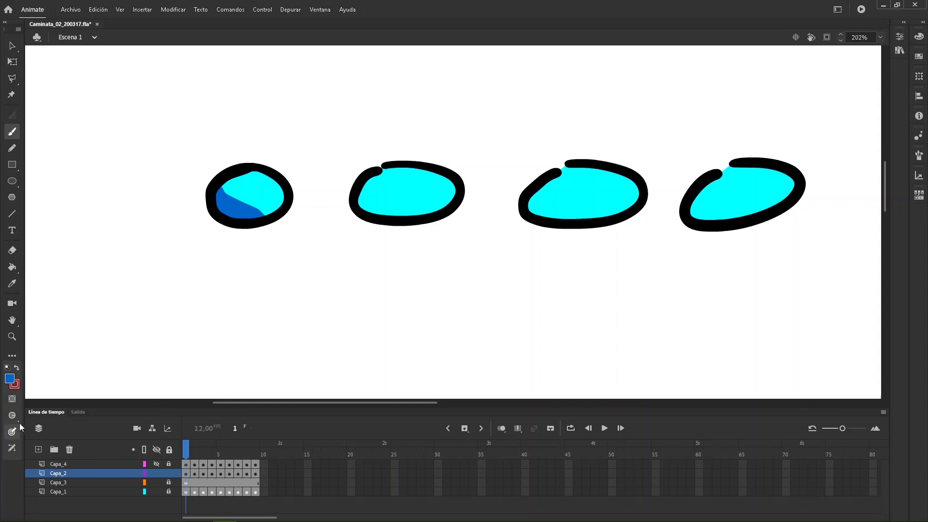
Set the brush colour to white and paint a highlight inside the first oval's upper-right edge.
{"action": "left_click", "coordinate": [12, 381]}
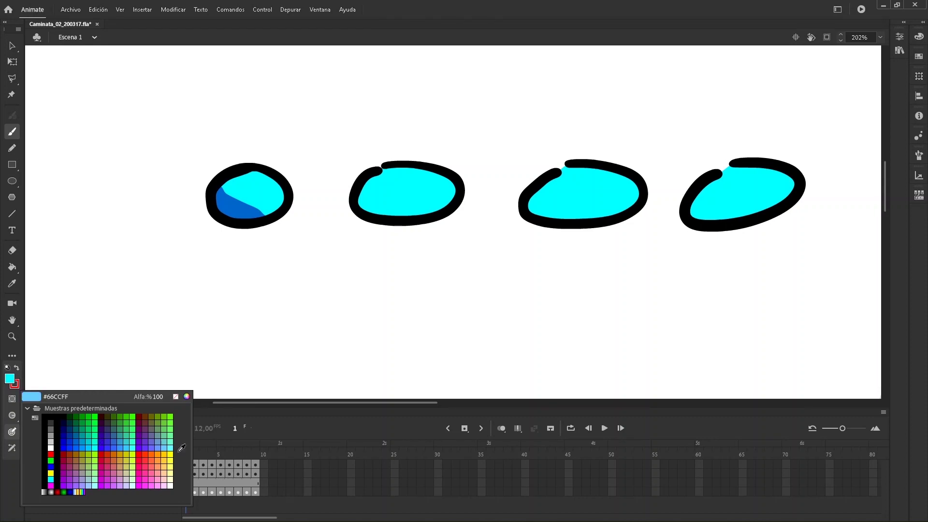
{"action": "left_click", "coordinate": [171, 485]}
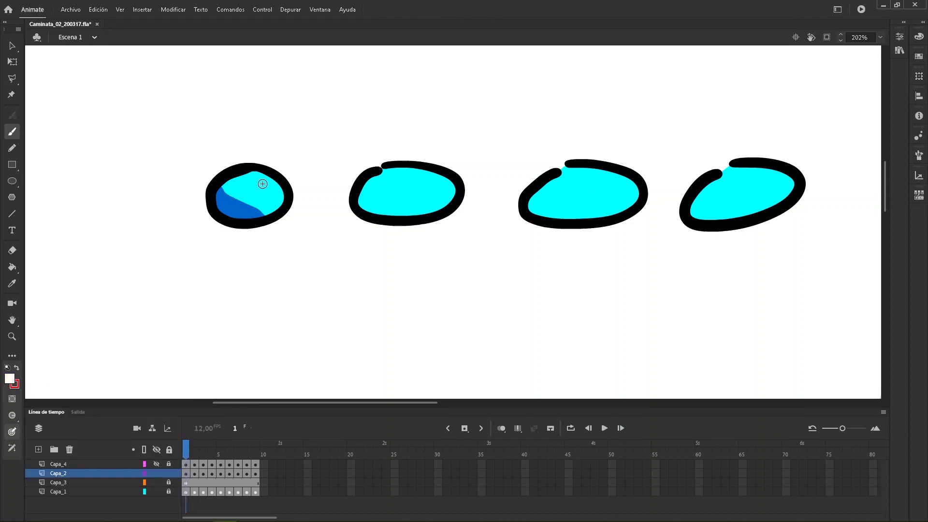
{"action": "mouse_move", "coordinate": [256, 175]}
{"action": "left_mouse_down"}
{"action": "mouse_move", "coordinate": [241, 170]}
{"action": "mouse_move", "coordinate": [286, 200]}
{"action": "left_mouse_up"}
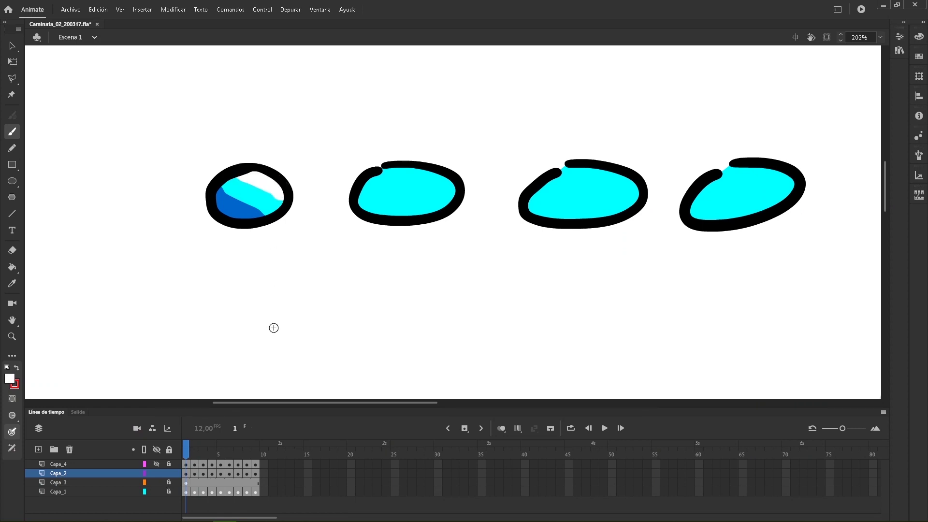
{"action": "left_click", "coordinate": [12, 415]}
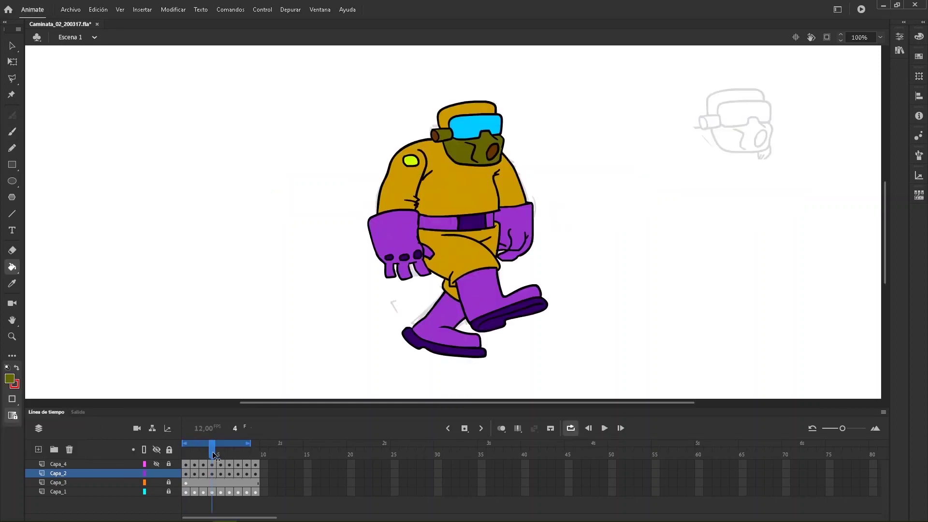
On frame 1 of the walk cycle, set the classic brush colour to #993300 and enlarge the brush.
{"action": "left_click_drag", "start_coordinate": [213, 454], "coordinate": [167, 460]}
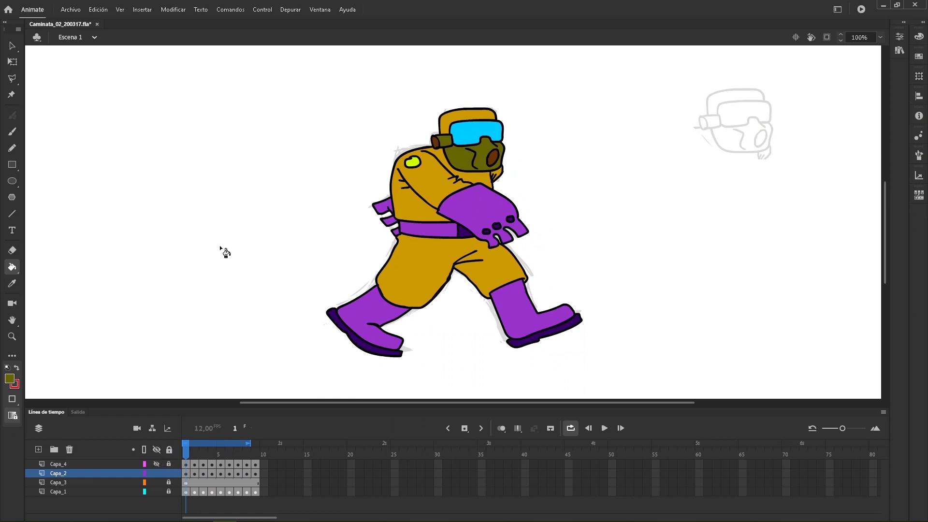
{"action": "left_click", "coordinate": [11, 379]}
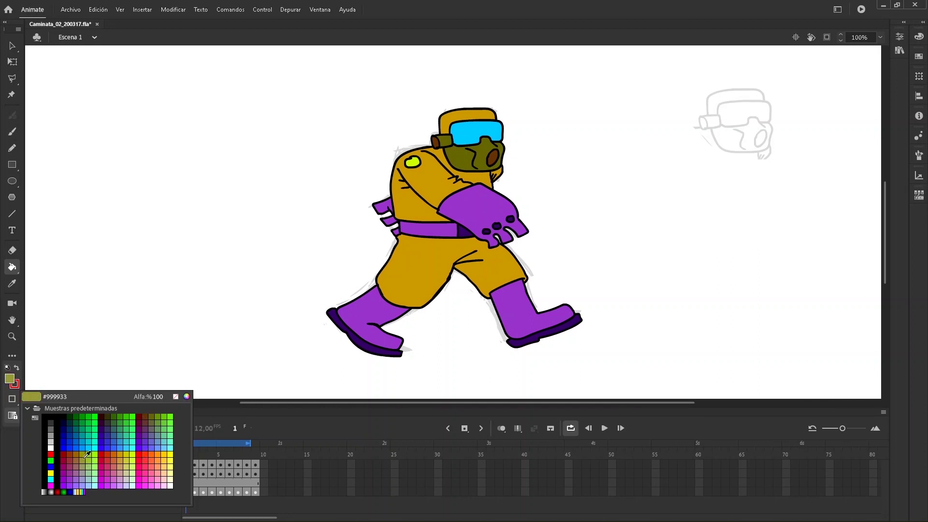
{"action": "left_click", "coordinate": [70, 454]}
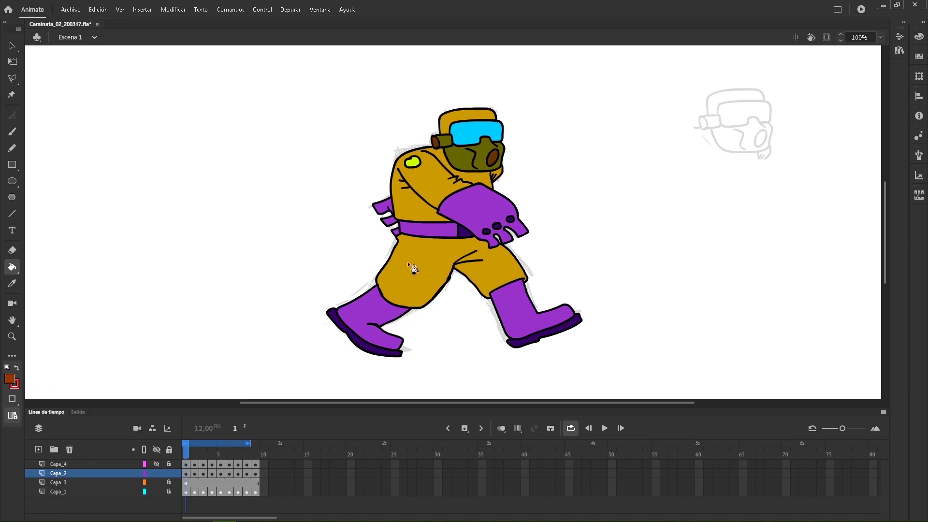
{"action": "key", "text": "b"}
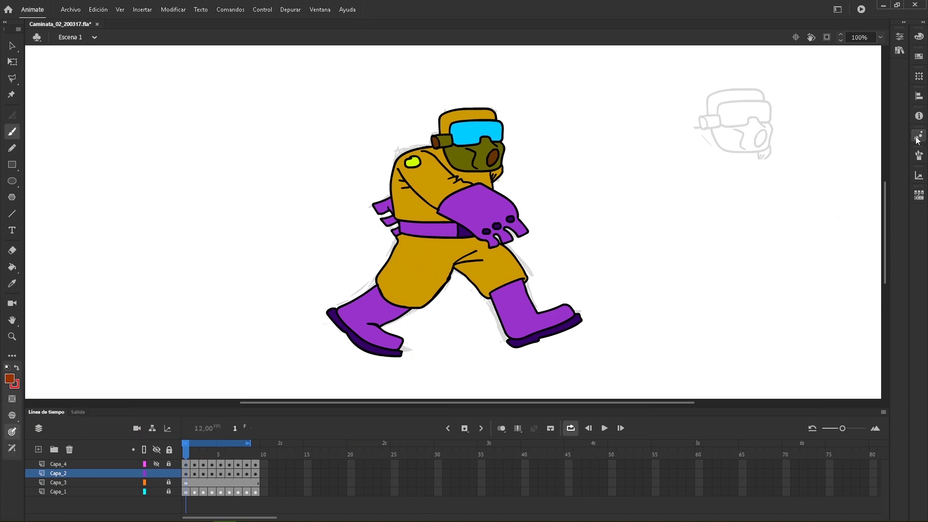
{"action": "left_click", "coordinate": [899, 37]}
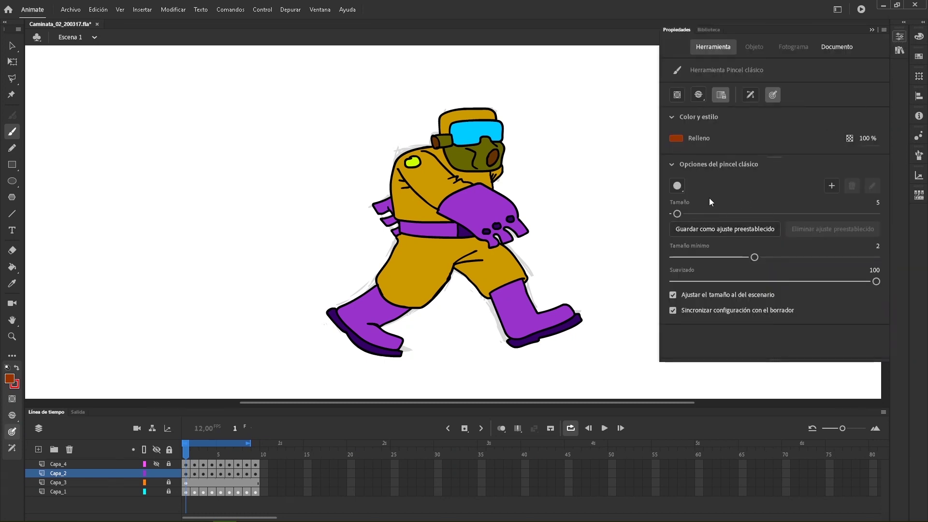
{"action": "mouse_move", "coordinate": [678, 213]}
{"action": "left_mouse_down"}
{"action": "mouse_move", "coordinate": [707, 218]}
{"action": "mouse_move", "coordinate": [696, 219]}
{"action": "left_mouse_up"}
{"action": "left_click_drag", "start_coordinate": [695, 261], "coordinate": [714, 262]}
Switch the brush to Pintar dentro mode, test a shadow stroke on the character's near sleeve, and undo it.
{"action": "left_click", "coordinate": [12, 415]}
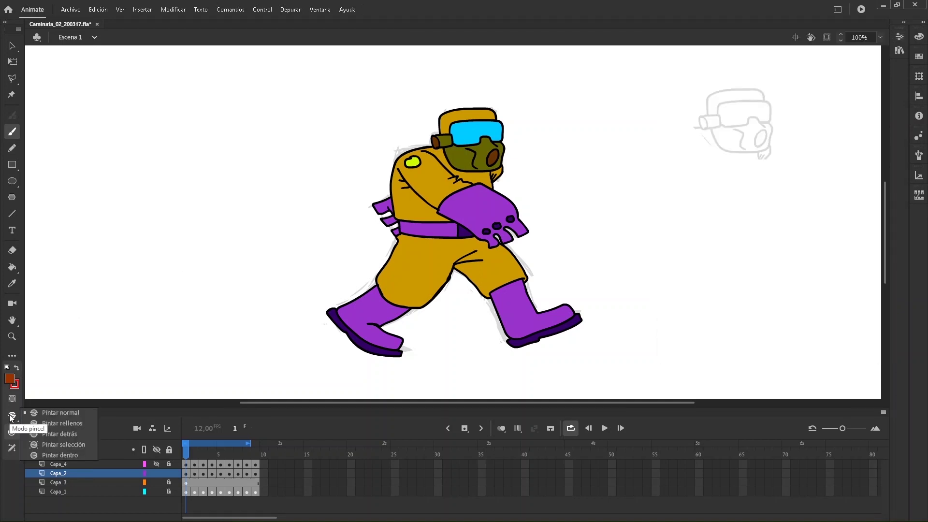
{"action": "left_click", "coordinate": [60, 454]}
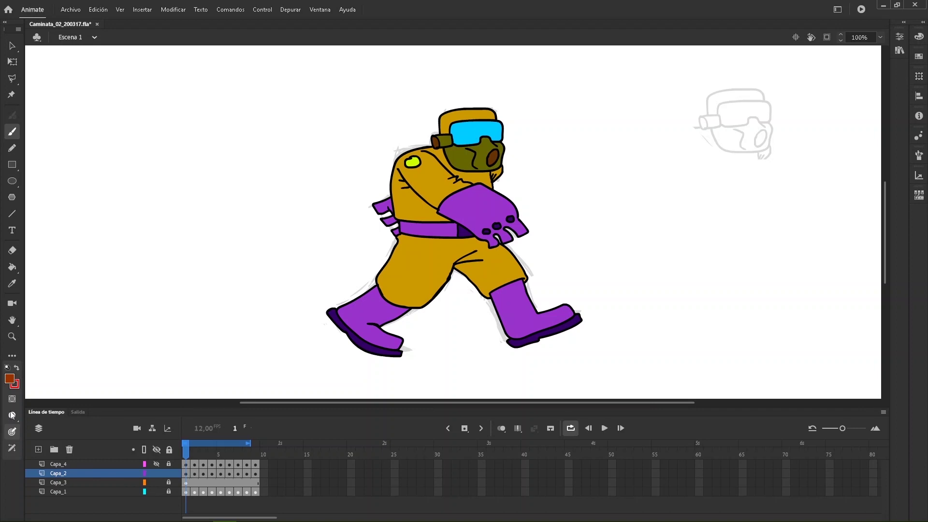
{"action": "left_click", "coordinate": [12, 416]}
{"action": "left_click", "coordinate": [68, 451]}
{"action": "left_click_drag", "start_coordinate": [435, 198], "coordinate": [419, 191]}
{"action": "key", "text": "ctrl+z"}
Try a dark brown shadow stroke on the near sleeve and undo it.
{"action": "left_click", "coordinate": [9, 378]}
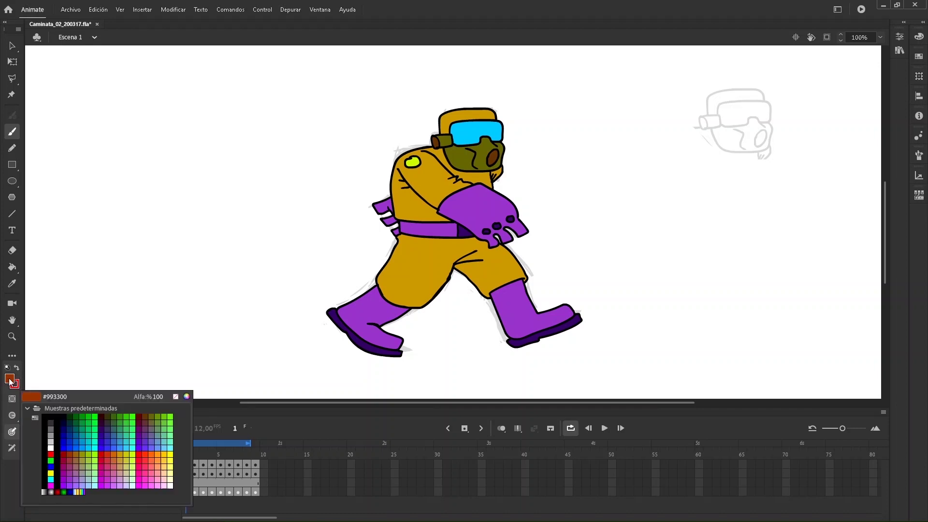
{"action": "left_click", "coordinate": [149, 414]}
{"action": "left_click_drag", "start_coordinate": [420, 179], "coordinate": [430, 191]}
{"action": "key", "text": "ctrl+z"}
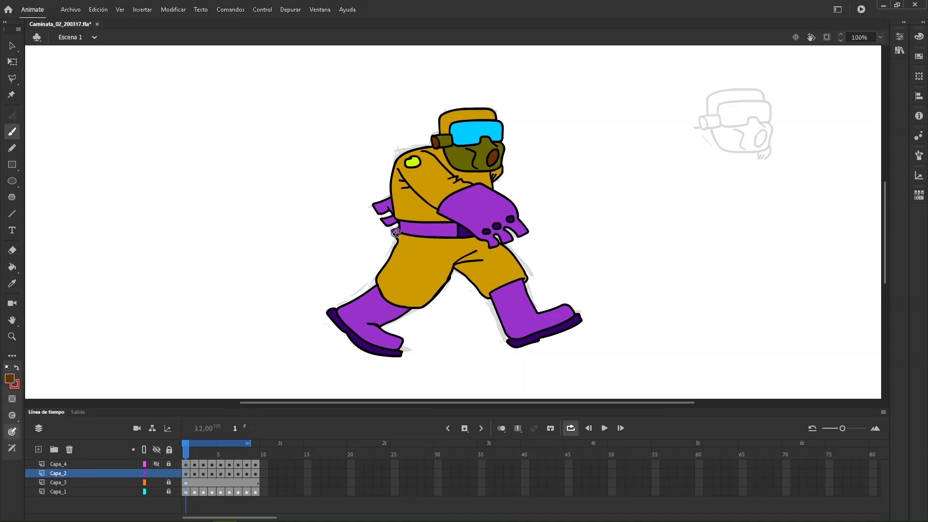
Set the brush to a darker ochre and shade the front trouser leg's cuff, inner edge and crease on frame 1.
{"action": "left_click", "coordinate": [9, 380]}
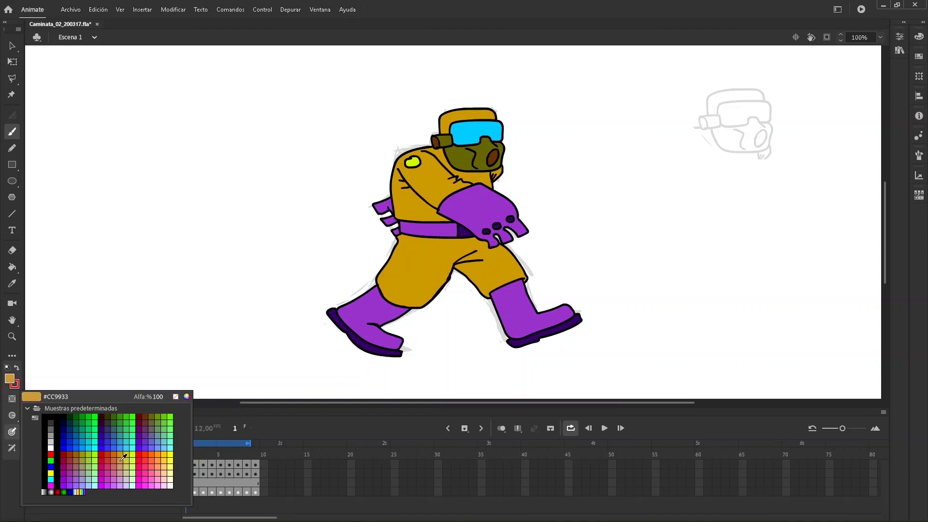
{"action": "left_click", "coordinate": [80, 451]}
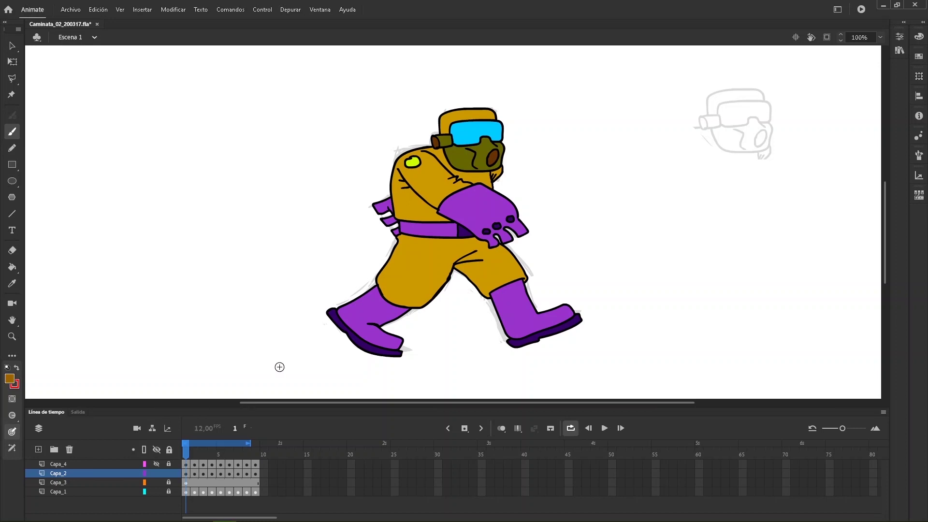
{"action": "left_click_drag", "start_coordinate": [415, 175], "coordinate": [423, 184]}
{"action": "key", "text": "ctrl+z"}
{"action": "mouse_move", "coordinate": [485, 290]}
{"action": "left_mouse_down"}
{"action": "mouse_move", "coordinate": [476, 279]}
{"action": "mouse_move", "coordinate": [483, 288]}
{"action": "mouse_move", "coordinate": [527, 279]}
{"action": "left_mouse_up"}
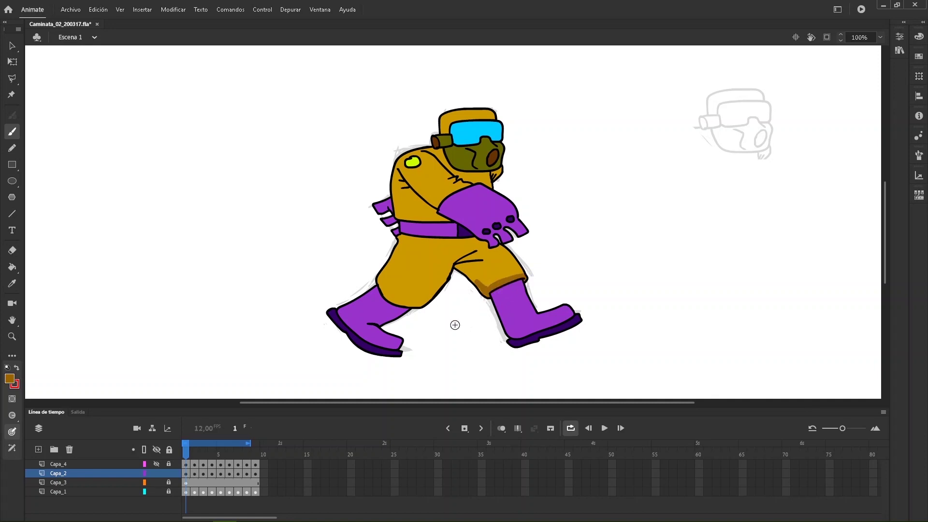
{"action": "mouse_move", "coordinate": [459, 266]}
{"action": "left_mouse_down"}
{"action": "mouse_move", "coordinate": [484, 291]}
{"action": "mouse_move", "coordinate": [465, 276]}
{"action": "left_mouse_up"}
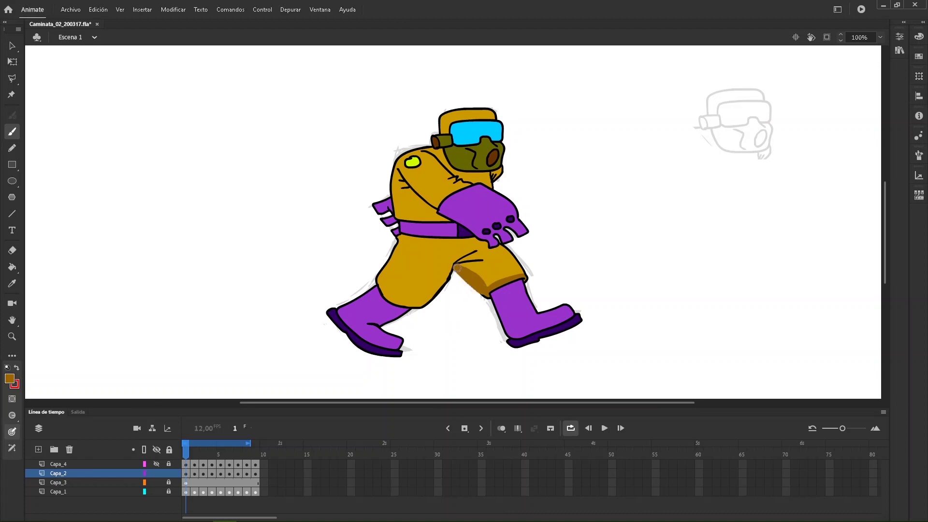
{"action": "left_click_drag", "start_coordinate": [483, 262], "coordinate": [481, 270]}
Shade the lower edge of the rear trouser leg and the torso's hem on frame 1, redoing the first leg stroke.
{"action": "mouse_move", "coordinate": [382, 288]}
{"action": "left_mouse_down"}
{"action": "mouse_move", "coordinate": [415, 306]}
{"action": "mouse_move", "coordinate": [454, 289]}
{"action": "left_mouse_up"}
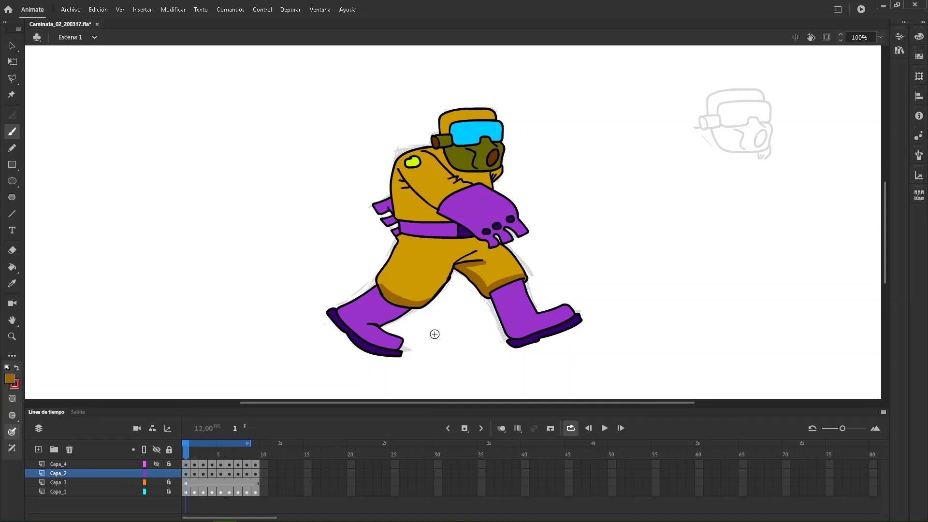
{"action": "key", "text": "ctrl+z"}
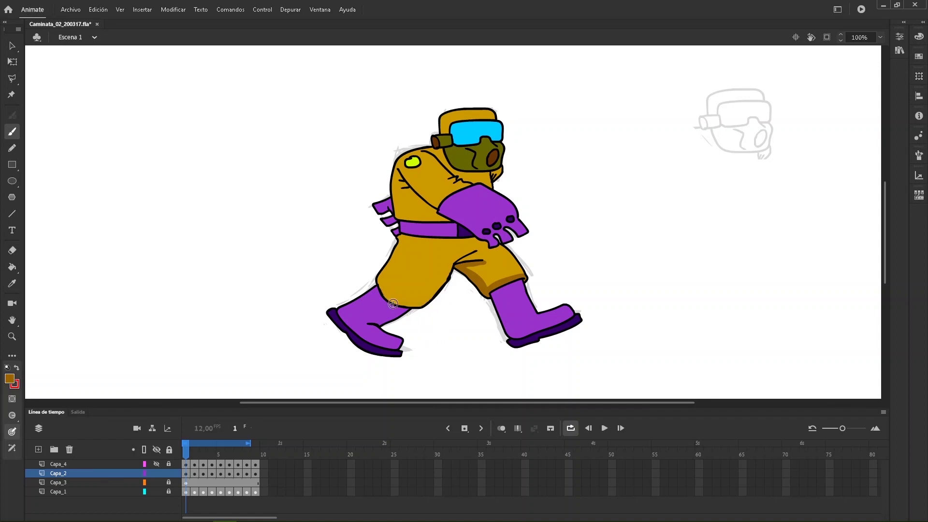
{"action": "mouse_move", "coordinate": [381, 287]}
{"action": "left_mouse_down"}
{"action": "mouse_move", "coordinate": [422, 307]}
{"action": "mouse_move", "coordinate": [384, 299]}
{"action": "mouse_move", "coordinate": [437, 299]}
{"action": "left_mouse_up"}
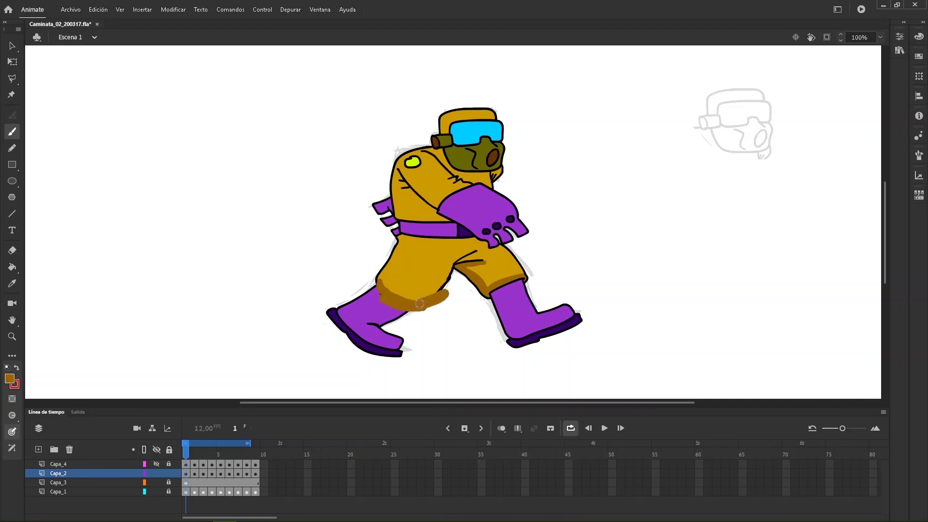
{"action": "left_click_drag", "start_coordinate": [453, 275], "coordinate": [444, 307]}
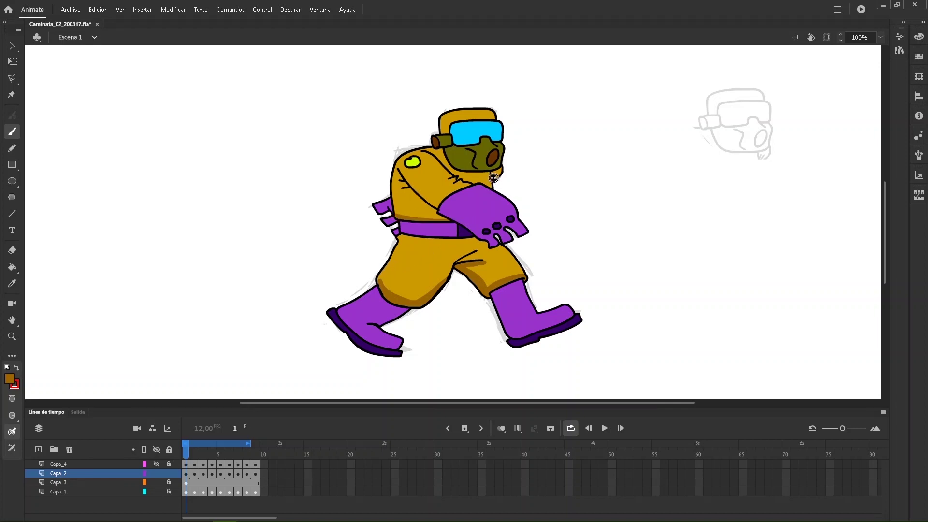
Shade the far arm, the near sleeve's underside and the hood's edge around the goggles on frame 1.
{"action": "left_click_drag", "start_coordinate": [503, 173], "coordinate": [503, 172]}
{"action": "left_click_drag", "start_coordinate": [402, 169], "coordinate": [402, 169]}
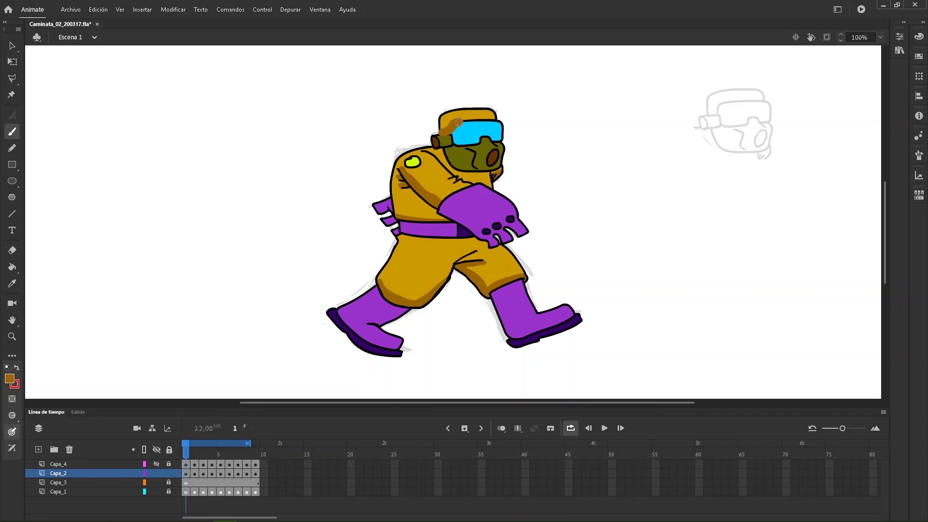
{"action": "key", "text": "ctrl+z"}
Shade the trousers, torso, near sleeve and hood with darker ochre on frame 2, undoing misplaced strokes.
{"action": "key", "text": "."}
{"action": "left_click_drag", "start_coordinate": [417, 263], "coordinate": [466, 284]}
{"action": "left_click_drag", "start_coordinate": [399, 245], "coordinate": [435, 258]}
{"action": "key", "text": "ctrl+z"}
{"action": "left_click_drag", "start_coordinate": [466, 292], "coordinate": [469, 247]}
{"action": "key", "text": "ctrl+z"}
{"action": "mouse_move", "coordinate": [429, 208]}
{"action": "left_mouse_down"}
{"action": "mouse_move", "coordinate": [400, 168]}
{"action": "mouse_move", "coordinate": [402, 182]}
{"action": "left_mouse_up"}
{"action": "key", "text": "ctrl+z"}
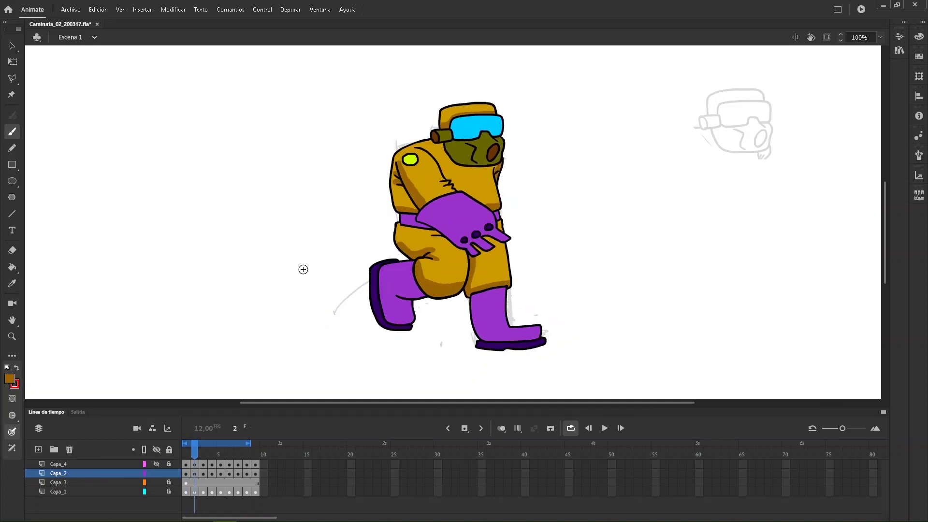
Compare the neighbouring frames, then shade the suit's trousers, torso, sleeves and hood with darker ochre on frame 3.
{"action": "key", "text": "comma"}
{"action": "key", "text": "period"}
{"action": "key", "text": "period"}
{"action": "mouse_move", "coordinate": [434, 255]}
{"action": "left_mouse_down"}
{"action": "mouse_move", "coordinate": [397, 223]}
{"action": "mouse_move", "coordinate": [443, 275]}
{"action": "mouse_move", "coordinate": [476, 284]}
{"action": "left_mouse_up"}
{"action": "mouse_move", "coordinate": [503, 198]}
{"action": "left_mouse_down"}
{"action": "mouse_move", "coordinate": [498, 166]}
{"action": "mouse_move", "coordinate": [448, 206]}
{"action": "mouse_move", "coordinate": [403, 196]}
{"action": "mouse_move", "coordinate": [397, 152]}
{"action": "left_mouse_up"}
{"action": "key", "text": "ctrl+z"}
{"action": "left_click_drag", "start_coordinate": [441, 121], "coordinate": [476, 109]}
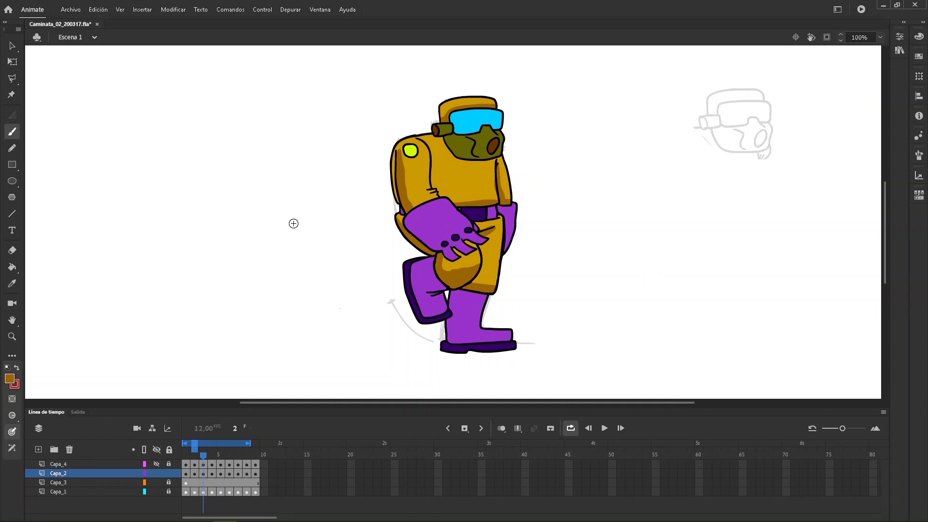
Compare the shaded frames, then shade the trousers, torso folds and both sleeves with darker ochre on frame 4.
{"action": "key", "text": "period"}
{"action": "key", "text": "comma"}
{"action": "key", "text": "period"}
{"action": "key", "text": "comma"}
{"action": "key", "text": "period"}
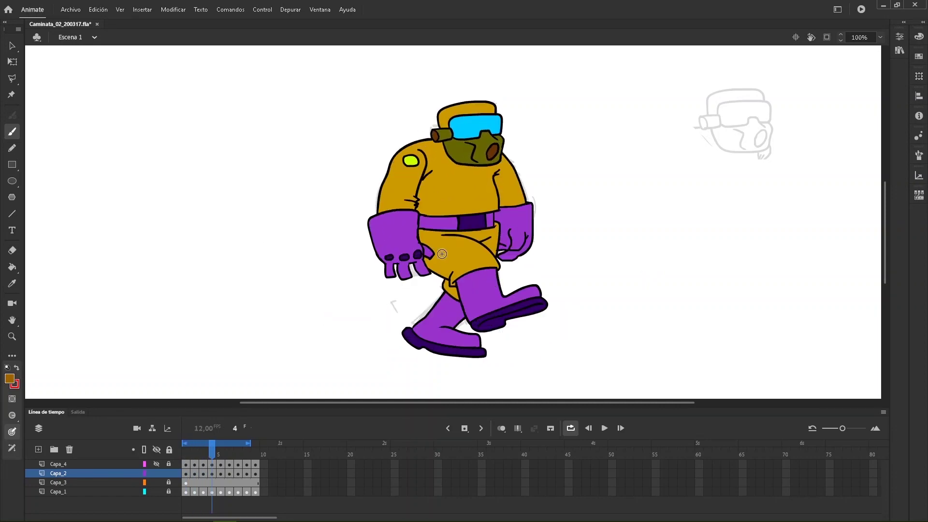
{"action": "mouse_move", "coordinate": [415, 259]}
{"action": "left_mouse_down"}
{"action": "mouse_move", "coordinate": [454, 273]}
{"action": "mouse_move", "coordinate": [494, 266]}
{"action": "mouse_move", "coordinate": [483, 242]}
{"action": "left_mouse_up"}
{"action": "left_click_drag", "start_coordinate": [448, 290], "coordinate": [459, 278]}
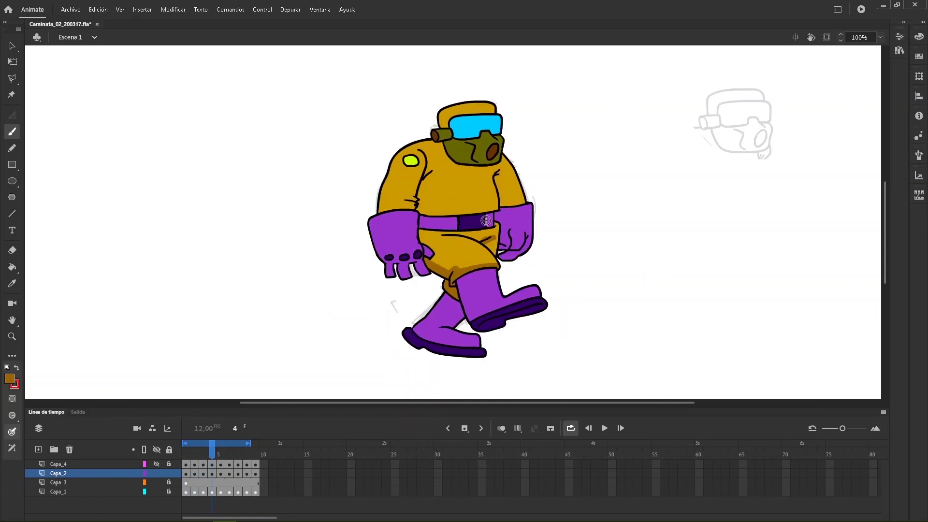
{"action": "left_click_drag", "start_coordinate": [502, 194], "coordinate": [501, 170]}
{"action": "mouse_move", "coordinate": [424, 212]}
{"action": "left_mouse_down"}
{"action": "mouse_move", "coordinate": [497, 210]}
{"action": "mouse_move", "coordinate": [418, 210]}
{"action": "mouse_move", "coordinate": [427, 162]}
{"action": "left_mouse_up"}
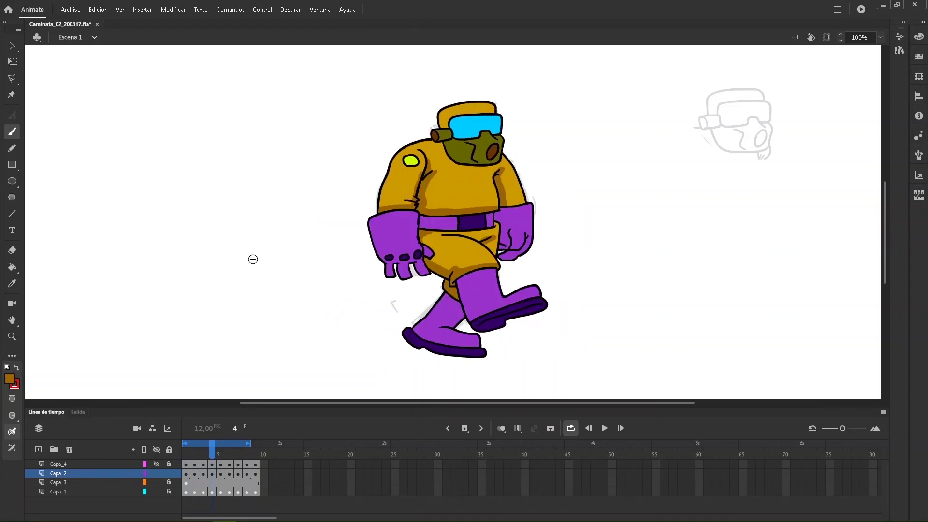
{"action": "mouse_move", "coordinate": [393, 196]}
{"action": "left_mouse_down"}
{"action": "mouse_move", "coordinate": [415, 243]}
{"action": "mouse_move", "coordinate": [416, 200]}
{"action": "left_mouse_up"}
Review the shading across frames 1 to 4, then shade the trousers' crease, rear edge and cuff on frame 5.
{"action": "key", "text": "Return"}
{"action": "key", "text": "comma"}
{"action": "key", "text": "comma"}
{"action": "key", "text": "comma"}
{"action": "key", "text": "period"}
{"action": "key", "text": "period"}
{"action": "key", "text": "period"}
{"action": "left_click_drag", "start_coordinate": [492, 247], "coordinate": [474, 254]}
{"action": "left_click_drag", "start_coordinate": [399, 243], "coordinate": [447, 297]}
{"action": "left_click_drag", "start_coordinate": [449, 294], "coordinate": [486, 284]}
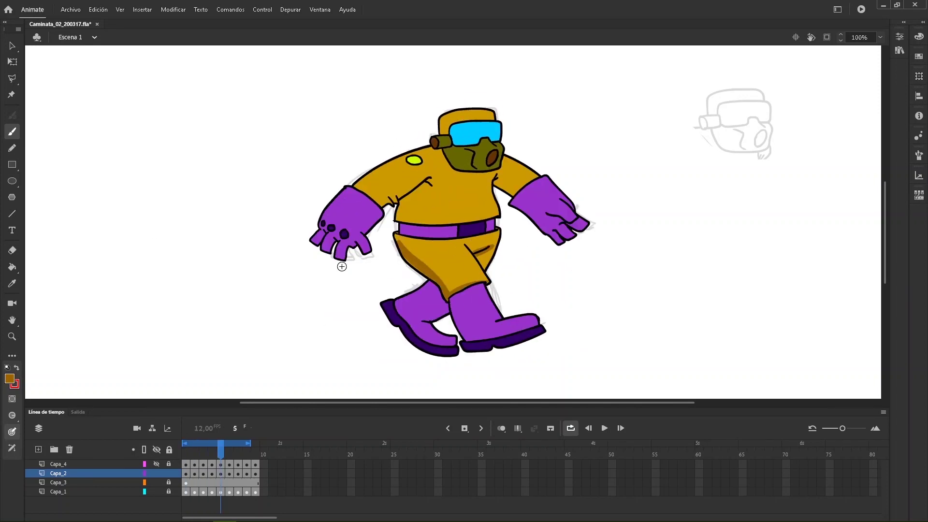
Shade the torso, both sleeves and hood with darker ochre on frame 5.
{"action": "mouse_move", "coordinate": [382, 204]}
{"action": "left_mouse_down"}
{"action": "mouse_move", "coordinate": [430, 177]}
{"action": "mouse_move", "coordinate": [400, 216]}
{"action": "left_mouse_up"}
{"action": "mouse_move", "coordinate": [508, 191]}
{"action": "left_mouse_down"}
{"action": "mouse_move", "coordinate": [524, 196]}
{"action": "mouse_move", "coordinate": [503, 173]}
{"action": "left_mouse_up"}
{"action": "key", "text": "Return"}
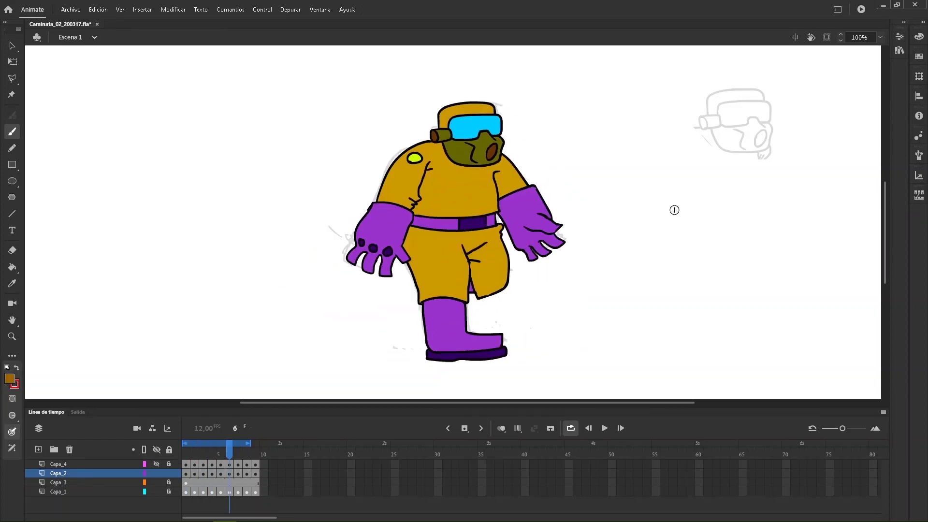
Compare the neighbouring frames, then shade the suit's trousers, torso hem, sleeve folds and hood with darker ochre on frame 6.
{"action": "key", "text": "comma"}
{"action": "key", "text": "comma"}
{"action": "key", "text": "period"}
{"action": "key", "text": "period"}
{"action": "key", "text": "period"}
{"action": "left_click_drag", "start_coordinate": [494, 239], "coordinate": [467, 254]}
{"action": "mouse_move", "coordinate": [467, 255]}
{"action": "left_mouse_down"}
{"action": "mouse_move", "coordinate": [486, 285]}
{"action": "mouse_move", "coordinate": [471, 265]}
{"action": "left_mouse_up"}
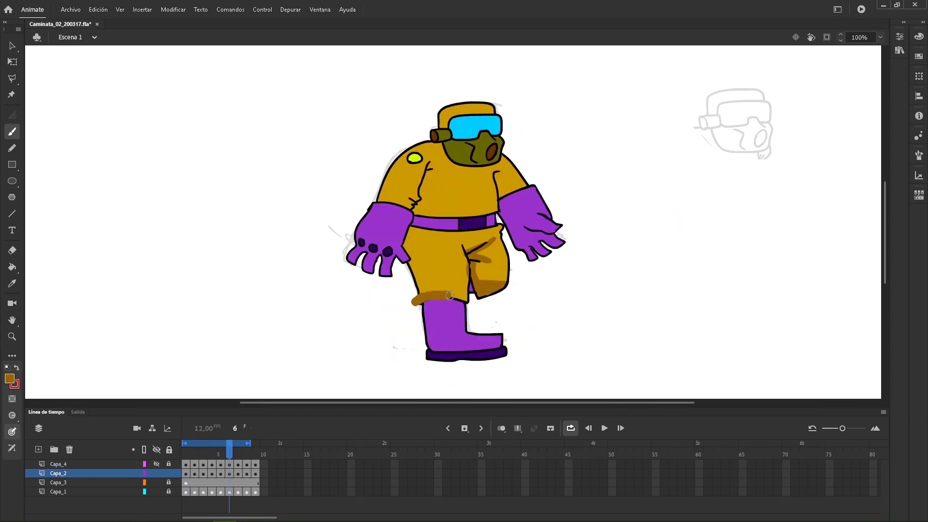
{"action": "left_click_drag", "start_coordinate": [411, 212], "coordinate": [499, 212]}
{"action": "left_click_drag", "start_coordinate": [455, 242], "coordinate": [468, 261]}
{"action": "left_click_drag", "start_coordinate": [501, 196], "coordinate": [504, 170]}
{"action": "left_click_drag", "start_coordinate": [415, 210], "coordinate": [436, 168]}
{"action": "left_click_drag", "start_coordinate": [379, 199], "coordinate": [412, 207]}
{"action": "mouse_move", "coordinate": [403, 195]}
{"action": "left_mouse_down"}
{"action": "mouse_move", "coordinate": [414, 201]}
{"action": "mouse_move", "coordinate": [427, 167]}
{"action": "left_mouse_up"}
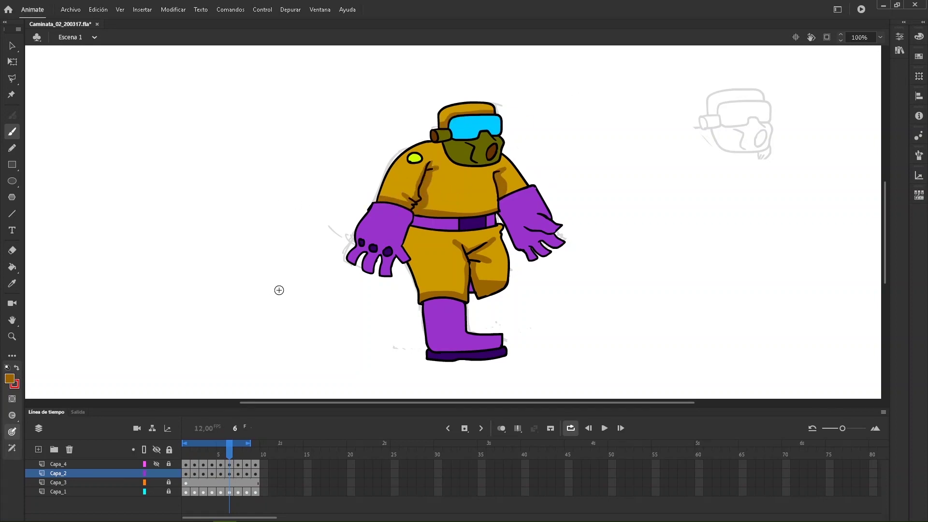
Shade the trousers, torso, sleeves and hood with darker ochre on frame 7, resampling the suit colours to touch up the strokes.
{"action": "key", "text": "period"}
{"action": "mouse_move", "coordinate": [393, 299]}
{"action": "left_mouse_down"}
{"action": "mouse_move", "coordinate": [458, 284]}
{"action": "mouse_move", "coordinate": [456, 249]}
{"action": "mouse_move", "coordinate": [522, 244]}
{"action": "left_mouse_up"}
{"action": "mouse_move", "coordinate": [485, 246]}
{"action": "left_mouse_down"}
{"action": "mouse_move", "coordinate": [499, 270]}
{"action": "mouse_move", "coordinate": [537, 251]}
{"action": "left_mouse_up"}
{"action": "mouse_move", "coordinate": [430, 203]}
{"action": "left_mouse_down"}
{"action": "mouse_move", "coordinate": [500, 249]}
{"action": "mouse_move", "coordinate": [497, 169]}
{"action": "left_mouse_up"}
{"action": "key", "text": "i"}
{"action": "left_click", "coordinate": [493, 189]}
{"action": "key", "text": "i"}
{"action": "left_click", "coordinate": [504, 192]}
{"action": "key", "text": "b"}
{"action": "mouse_move", "coordinate": [432, 173]}
{"action": "left_mouse_down"}
{"action": "mouse_move", "coordinate": [429, 201]}
{"action": "mouse_move", "coordinate": [431, 193]}
{"action": "mouse_move", "coordinate": [390, 198]}
{"action": "mouse_move", "coordinate": [425, 198]}
{"action": "left_mouse_up"}
{"action": "left_click_drag", "start_coordinate": [442, 123], "coordinate": [438, 125]}
Compare the neighbouring frames, then shade the trouser cuffs, rear thigh, torso hem and both sleeves with darker ochre on frame 8.
{"action": "key", "text": "comma"}
{"action": "key", "text": "period"}
{"action": "key", "text": "period"}
{"action": "key", "text": "period"}
{"action": "key", "text": "comma"}
{"action": "key", "text": "comma"}
{"action": "key", "text": "period"}
{"action": "mouse_move", "coordinate": [383, 291]}
{"action": "left_mouse_down"}
{"action": "mouse_move", "coordinate": [433, 307]}
{"action": "mouse_move", "coordinate": [459, 259]}
{"action": "mouse_move", "coordinate": [500, 248]}
{"action": "left_mouse_up"}
{"action": "mouse_move", "coordinate": [473, 261]}
{"action": "left_mouse_down"}
{"action": "mouse_move", "coordinate": [491, 280]}
{"action": "mouse_move", "coordinate": [557, 278]}
{"action": "left_mouse_up"}
{"action": "left_click_drag", "start_coordinate": [392, 209], "coordinate": [521, 212]}
{"action": "left_click_drag", "start_coordinate": [419, 204], "coordinate": [399, 160]}
{"action": "left_click_drag", "start_coordinate": [498, 194], "coordinate": [499, 187]}
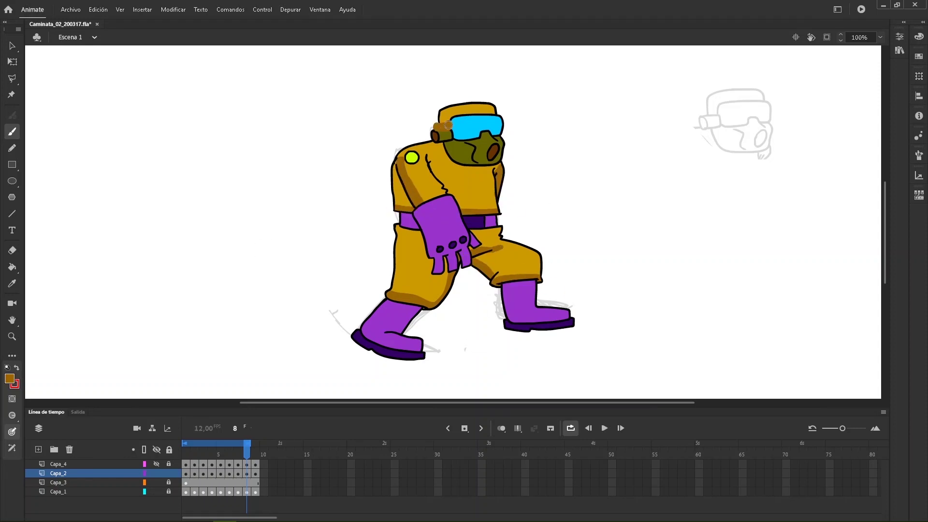
Compare the shaded frames back to frame 3, then retouch the chest beside the near sleeve using the sampled base ochre.
{"action": "key", "text": "comma"}
{"action": "key", "text": "period"}
{"action": "key", "text": "comma"}
{"action": "key", "text": "period"}
{"action": "key", "text": "comma"}
{"action": "key", "text": "comma"}
{"action": "key", "text": "comma"}
{"action": "key", "text": "comma"}
{"action": "key", "text": "comma"}
{"action": "left_click_drag", "start_coordinate": [433, 166], "coordinate": [433, 186]}
{"action": "key", "text": "i"}
{"action": "left_click", "coordinate": [434, 168]}
{"action": "key", "text": "b"}
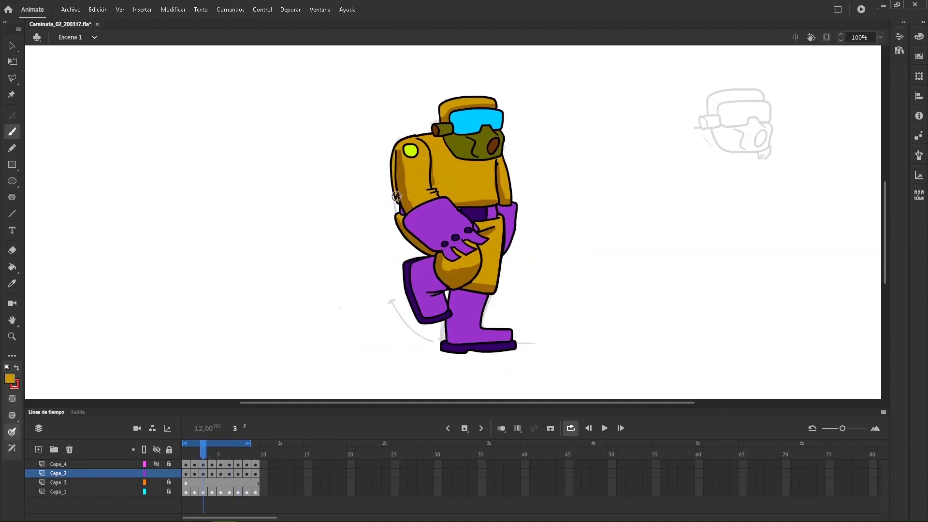
Play back the walk cycle and examine the suit's shading frame by frame up to frame 5.
{"action": "key", "text": "comma"}
{"action": "key", "text": "comma"}
{"action": "key", "text": "Return"}
{"action": "key", "text": "Return"}
{"action": "key", "text": "period"}
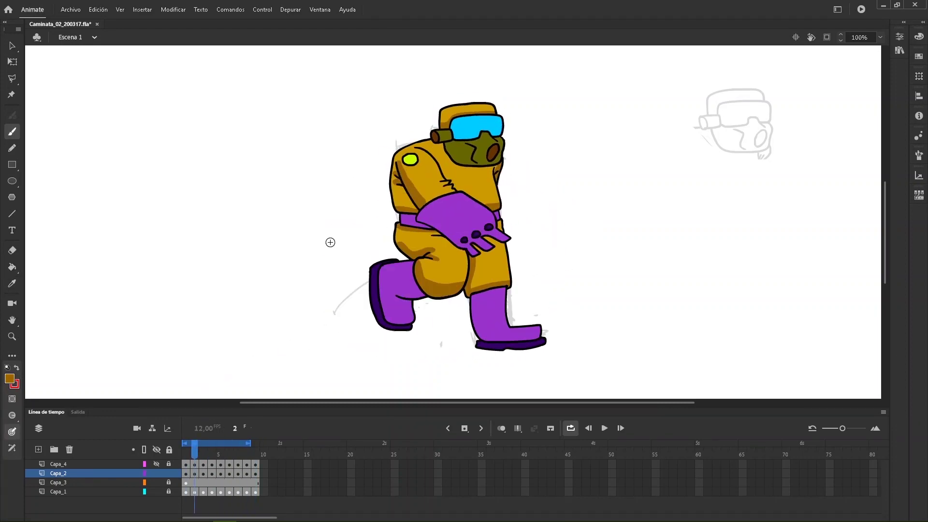
{"action": "key", "text": "period"}
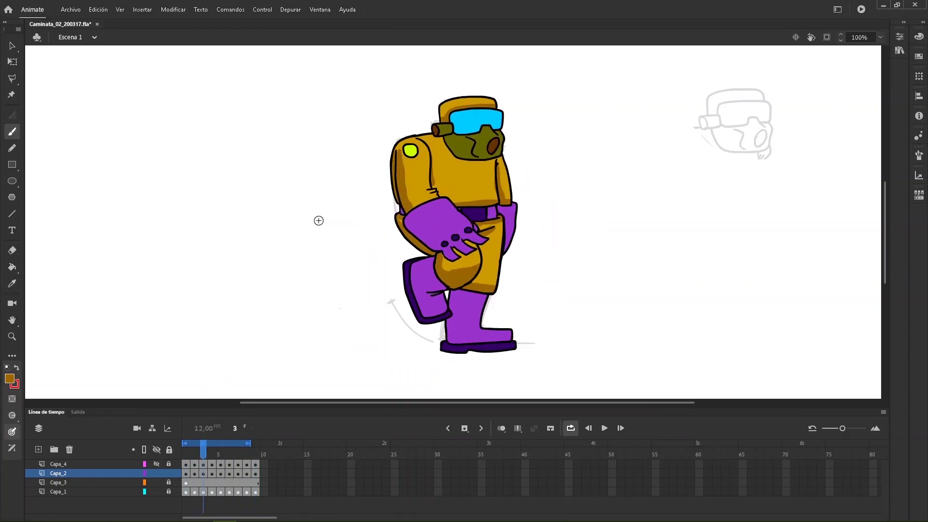
{"action": "key", "text": "period"}
{"action": "key", "text": "period"}
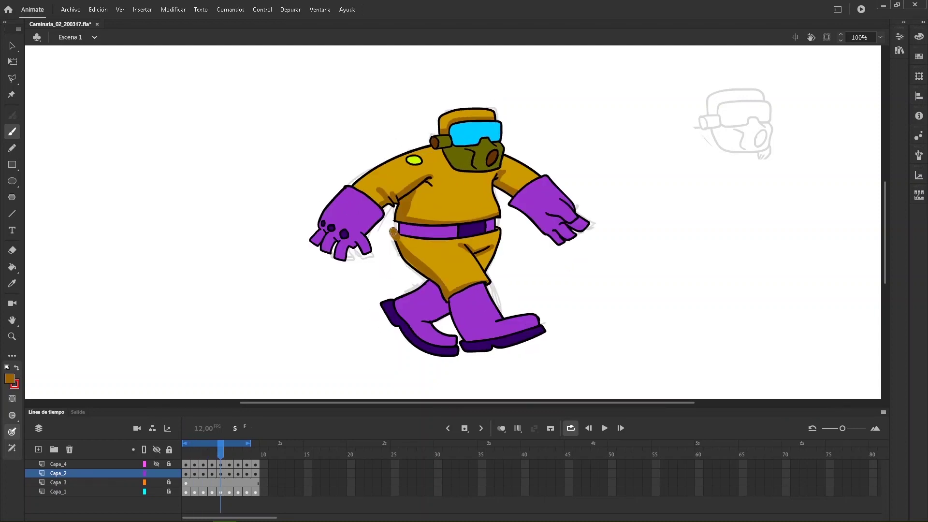
Shade the trousers' waist just below the belt with darker ochre across the walk-cycle frames, then play the animation.
{"action": "key", "text": "k"}
{"action": "key", "text": "b"}
{"action": "key", "text": "comma"}
{"action": "key", "text": "comma"}
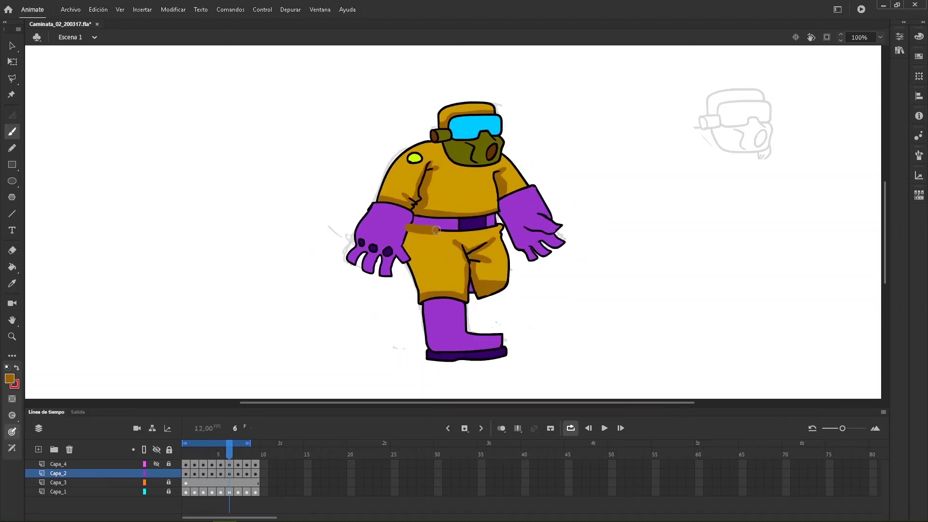
{"action": "key", "text": "period"}
{"action": "key", "text": "period"}
{"action": "key", "text": "period"}
{"action": "key", "text": "period"}
{"action": "key", "text": "period"}
{"action": "key", "text": "period"}
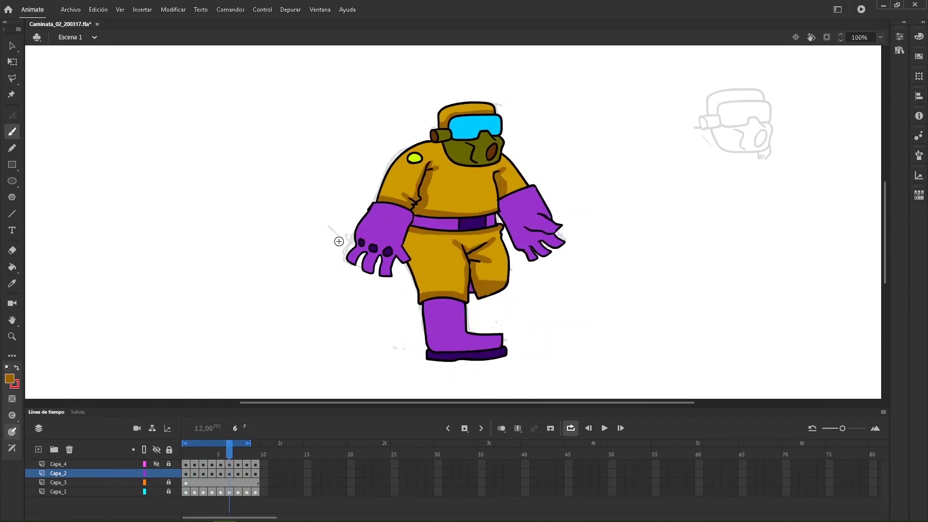
{"action": "key", "text": "Return"}
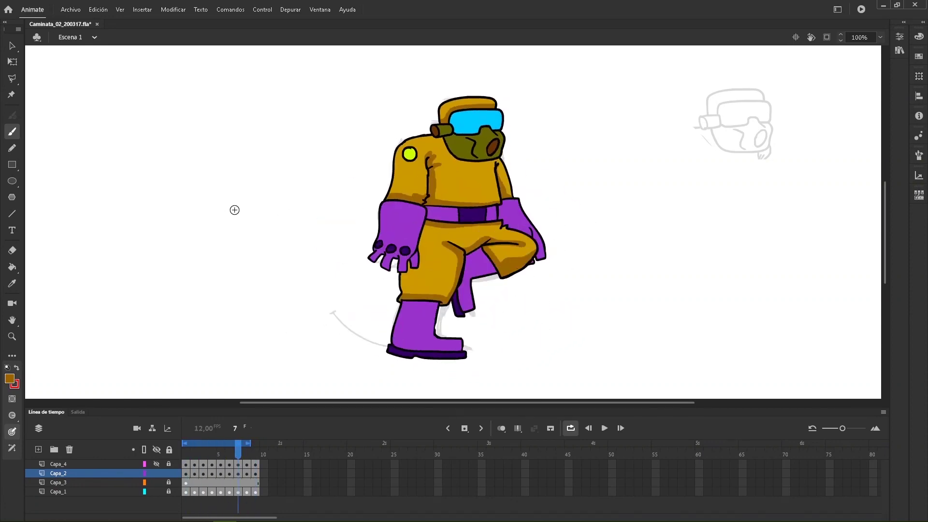
Return to frame 1, sample the suit's ochre and change the brush fill to a bright golden yellow.
{"action": "left_click", "coordinate": [192, 451]}
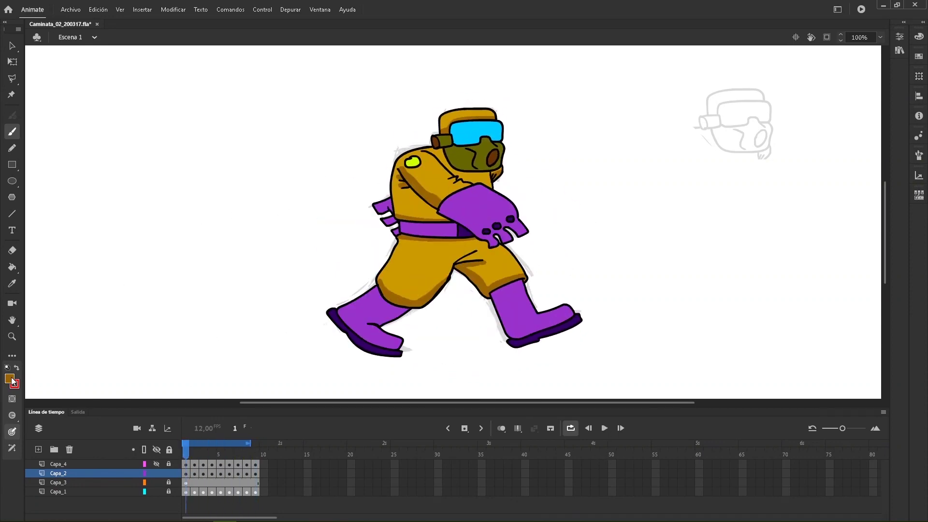
{"action": "key", "text": "i"}
{"action": "left_click", "coordinate": [421, 271]}
{"action": "left_click", "coordinate": [9, 377]}
{"action": "left_click", "coordinate": [164, 452]}
{"action": "key", "text": "b"}
Paint golden-yellow highlights on the near sleeve, hood and front thigh on frame 1, undoing a misplaced sleeve stroke.
{"action": "left_click_drag", "start_coordinate": [425, 156], "coordinate": [469, 184]}
{"action": "key", "text": "ctrl+z"}
{"action": "left_click_drag", "start_coordinate": [480, 112], "coordinate": [492, 114]}
{"action": "left_click_drag", "start_coordinate": [516, 266], "coordinate": [503, 249]}
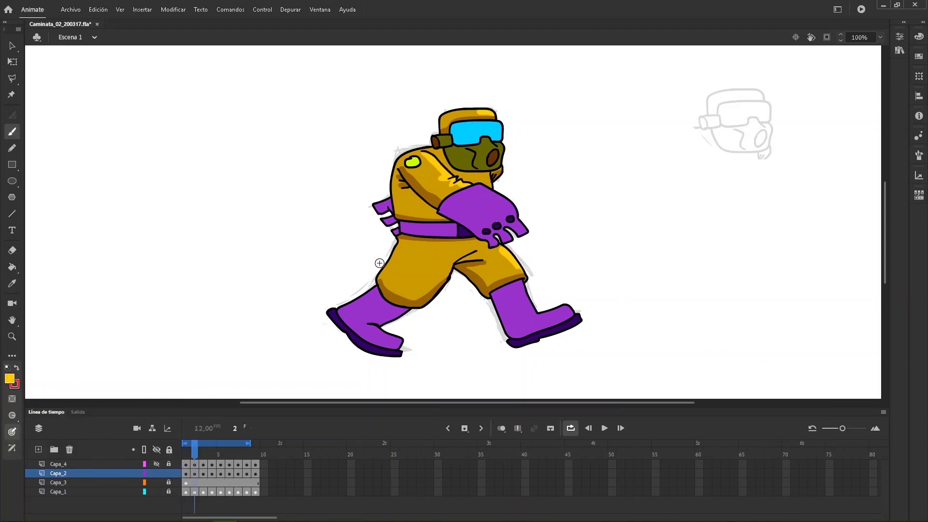
Paint golden-yellow highlights on the near sleeve, hood and both trouser legs on frame 2, comparing with frame 1.
{"action": "key", "text": "period"}
{"action": "key", "text": "k"}
{"action": "key", "text": "b"}
{"action": "left_click_drag", "start_coordinate": [505, 246], "coordinate": [508, 275]}
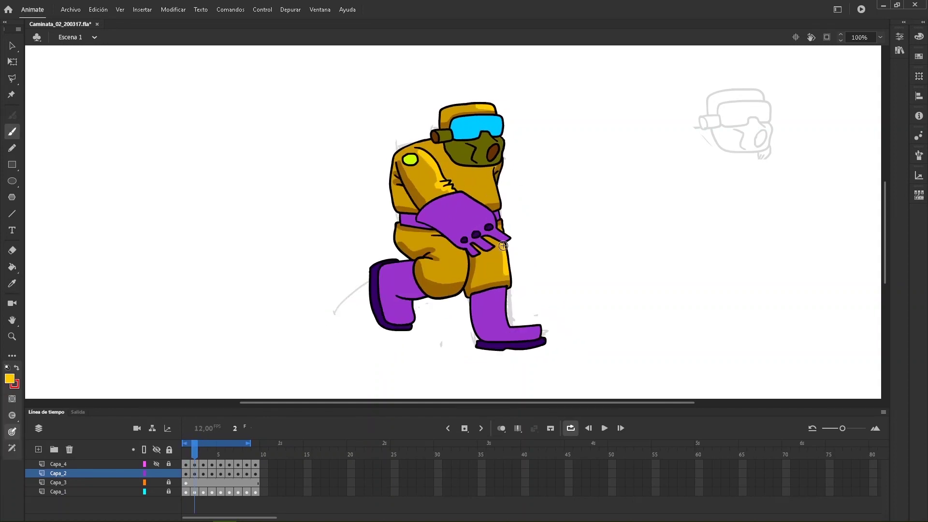
{"action": "key", "text": "comma"}
{"action": "key", "text": "period"}
{"action": "left_click_drag", "start_coordinate": [467, 251], "coordinate": [463, 273]}
Compare frames 1 and 2, then highlight the near sleeve and trousers in golden yellow on frame 3.
{"action": "key", "text": "comma"}
{"action": "key", "text": "period"}
{"action": "key", "text": "comma"}
{"action": "key", "text": "period"}
{"action": "key", "text": "comma"}
{"action": "key", "text": "period"}
{"action": "key", "text": "period"}
{"action": "left_click_drag", "start_coordinate": [434, 195], "coordinate": [424, 146]}
{"action": "left_click_drag", "start_coordinate": [494, 276], "coordinate": [500, 260]}
Compare the highlighted frames, then highlight the hood, raised thigh and far sleeve in golden yellow on frame 4.
{"action": "key", "text": "comma"}
{"action": "key", "text": "period"}
{"action": "key", "text": "period"}
{"action": "key", "text": "comma"}
{"action": "key", "text": "comma"}
{"action": "key", "text": "comma"}
{"action": "key", "text": "period"}
{"action": "key", "text": "period"}
{"action": "key", "text": "period"}
{"action": "key", "text": "comma"}
{"action": "key", "text": "period"}
{"action": "left_click_drag", "start_coordinate": [517, 186], "coordinate": [503, 159]}
{"action": "key", "text": "comma"}
{"action": "key", "text": "period"}
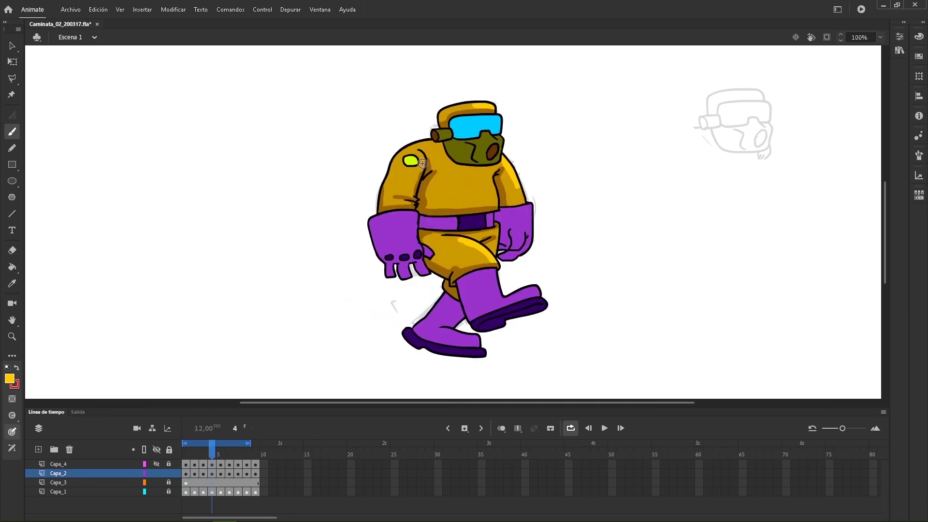
Review the highlights across frames 1 to 4, then highlight the hood, front thigh and far sleeve in golden yellow on frame 5.
{"action": "key", "text": "comma"}
{"action": "key", "text": "comma"}
{"action": "key", "text": "comma"}
{"action": "key", "text": "period"}
{"action": "key", "text": "period"}
{"action": "key", "text": "period"}
{"action": "key", "text": "comma"}
{"action": "key", "text": "comma"}
{"action": "key", "text": "comma"}
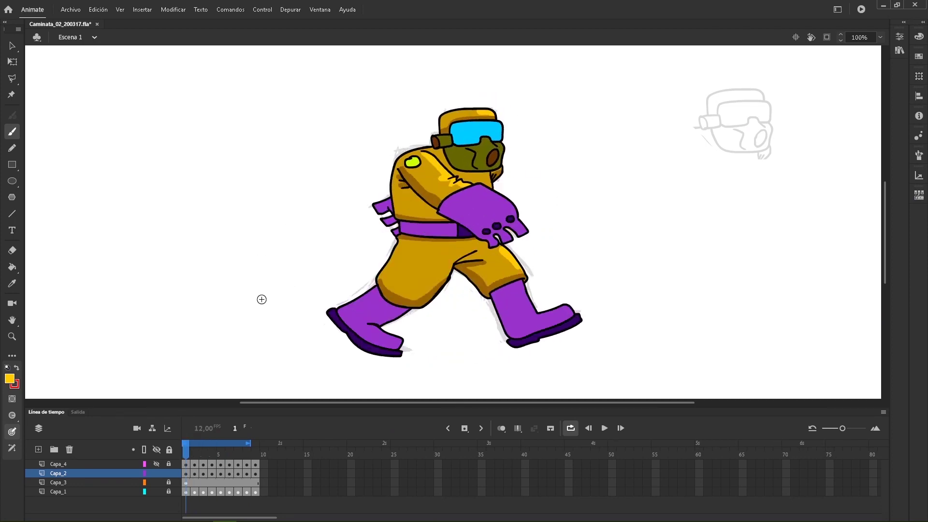
{"action": "key", "text": "period"}
{"action": "key", "text": "period"}
{"action": "key", "text": "period"}
{"action": "key", "text": "comma"}
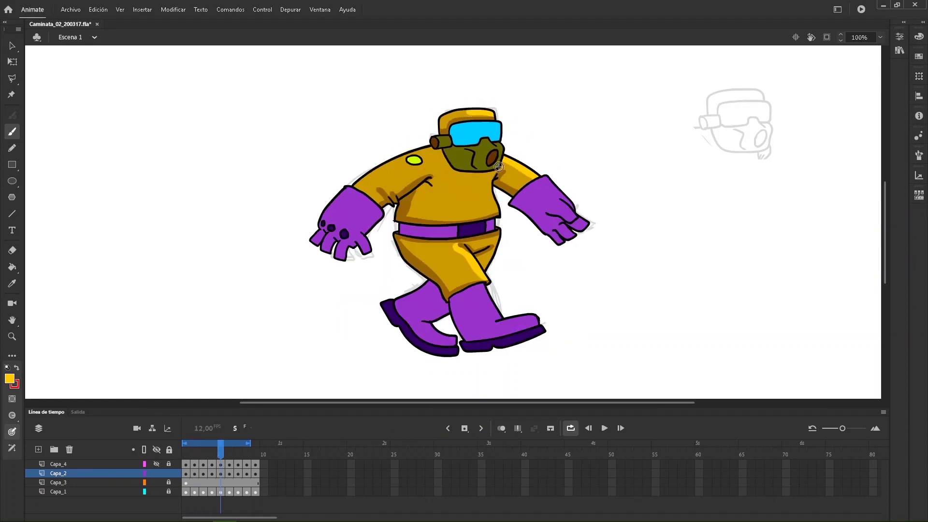
Compare the neighbouring frames and add golden-yellow highlights to the near sleeve on frame 5 and the near shoulder on frame 6.
{"action": "key", "text": "period"}
{"action": "key", "text": "period"}
{"action": "key", "text": "period"}
{"action": "key", "text": "period"}
{"action": "key", "text": "comma"}
{"action": "key", "text": "comma"}
{"action": "key", "text": "period"}
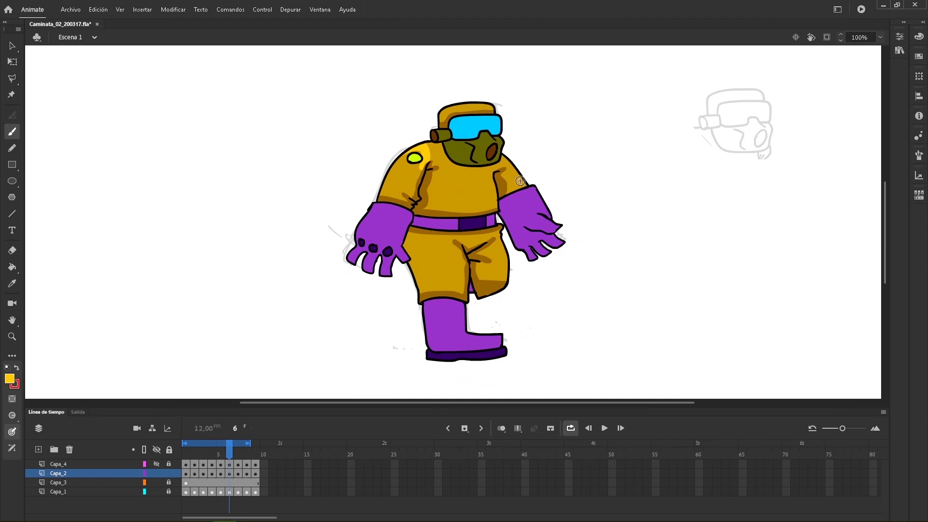
Compare the highlights on the preceding frames, then highlight the front edge of the trousers in golden yellow on frame 6.
{"action": "key", "text": "period"}
{"action": "key", "text": "comma"}
{"action": "key", "text": "comma"}
{"action": "key", "text": "comma"}
{"action": "key", "text": "comma"}
{"action": "key", "text": "comma"}
{"action": "key", "text": "period"}
{"action": "key", "text": "period"}
{"action": "key", "text": "period"}
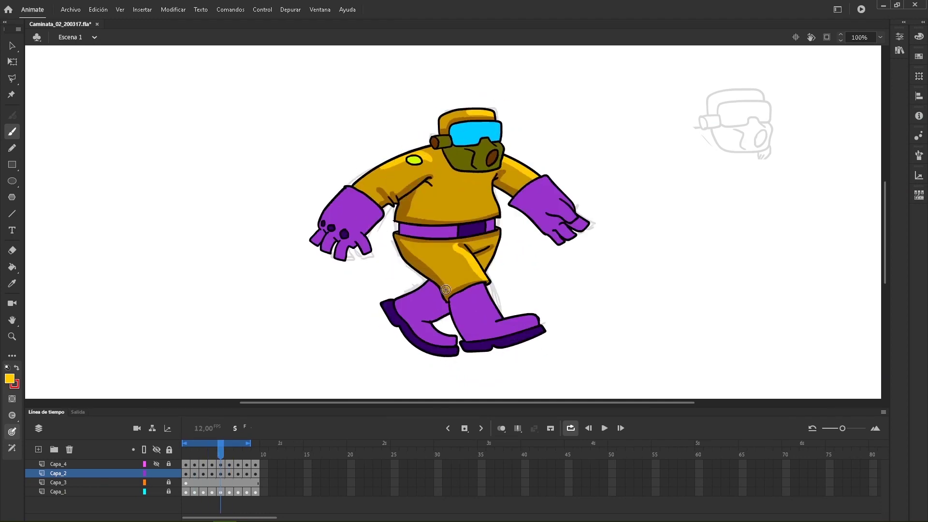
{"action": "key", "text": "period"}
{"action": "left_click_drag", "start_coordinate": [504, 246], "coordinate": [510, 286]}
Highlight the raised thigh, far sleeve, hood and near sleeve in golden yellow on frame 7, then advance to frame 8.
{"action": "key", "text": "period"}
{"action": "left_click_drag", "start_coordinate": [507, 230], "coordinate": [536, 245]}
{"action": "left_click_drag", "start_coordinate": [501, 163], "coordinate": [508, 185]}
{"action": "left_click_drag", "start_coordinate": [471, 101], "coordinate": [498, 103]}
{"action": "left_click_drag", "start_coordinate": [424, 188], "coordinate": [426, 146]}
{"action": "key", "text": "period"}
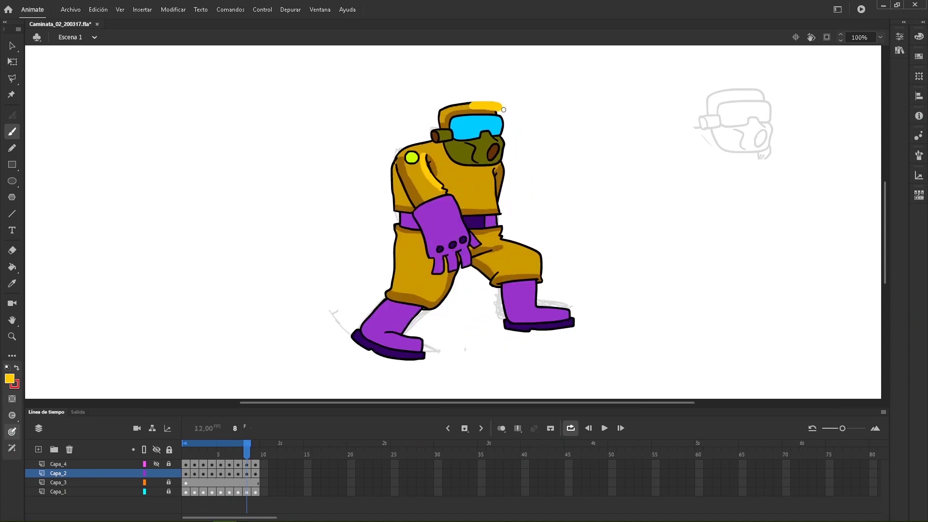
Compare the golden-yellow highlights on frame 8 with those on the other walk-cycle frames and return to frame 1.
{"action": "key", "text": "comma"}
{"action": "key", "text": "period"}
{"action": "key", "text": "comma"}
{"action": "key", "text": "comma"}
{"action": "key", "text": "comma"}
{"action": "key", "text": "period"}
{"action": "key", "text": "period"}
{"action": "key", "text": "period"}
{"action": "key", "text": "period"}
{"action": "key", "text": "comma"}
{"action": "key", "text": "comma"}
{"action": "key", "text": "period"}
{"action": "key", "text": "period"}
Set the fill to dark purple and shade the near glove, the belt and both boots with the brush on frame 1.
{"action": "key", "text": "i"}
{"action": "left_click", "coordinate": [476, 212]}
{"action": "left_click", "coordinate": [12, 379]}
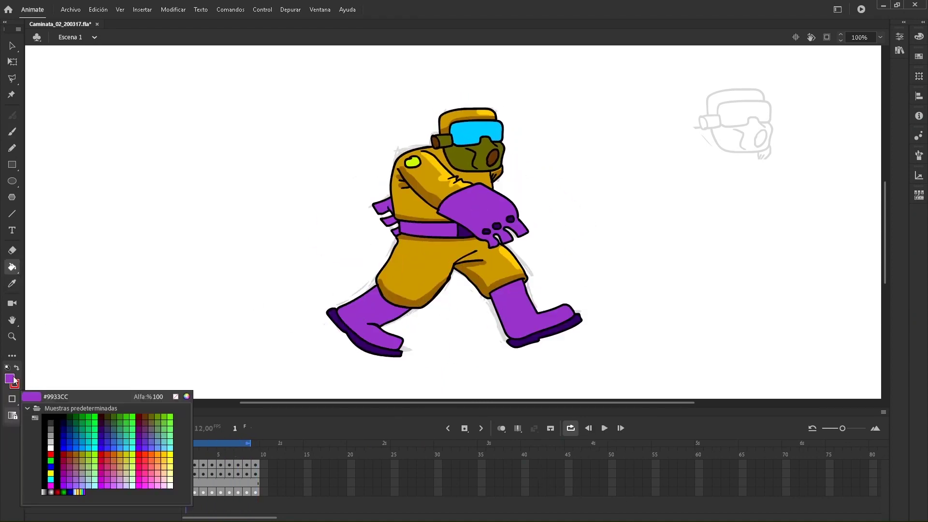
{"action": "left_click", "coordinate": [140, 430]}
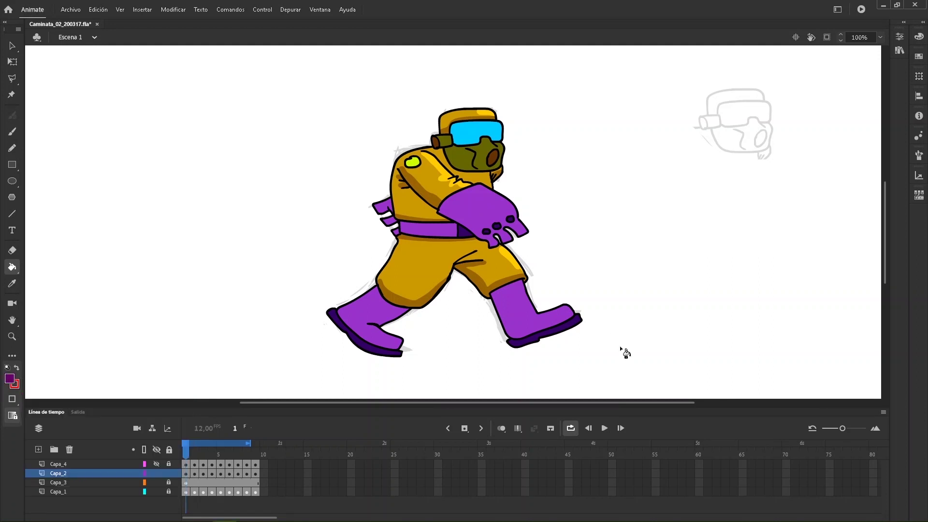
{"action": "key", "text": "b"}
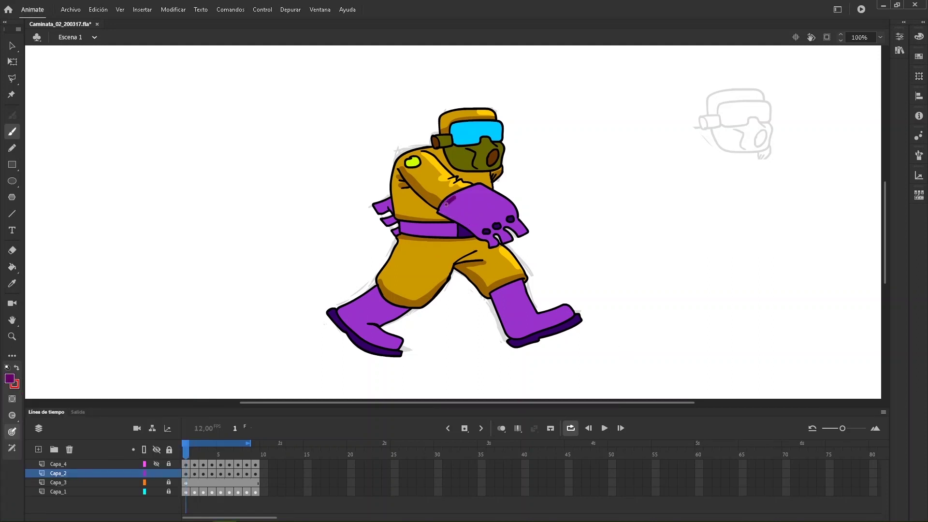
{"action": "left_click_drag", "start_coordinate": [444, 201], "coordinate": [490, 242]}
{"action": "mouse_move", "coordinate": [498, 300]}
{"action": "left_mouse_down"}
{"action": "mouse_move", "coordinate": [511, 331]}
{"action": "mouse_move", "coordinate": [573, 314]}
{"action": "left_mouse_up"}
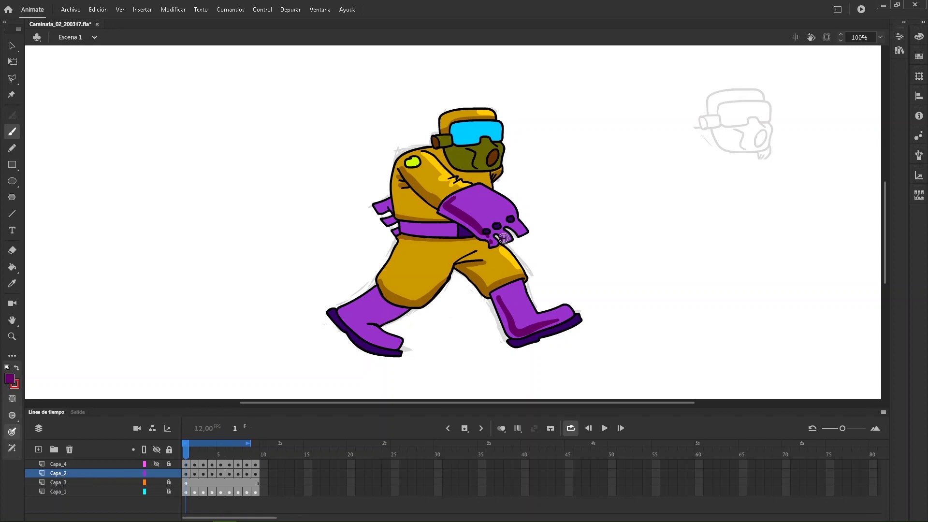
{"action": "left_click_drag", "start_coordinate": [400, 232], "coordinate": [454, 238]}
{"action": "mouse_move", "coordinate": [370, 316]}
{"action": "left_mouse_down"}
{"action": "mouse_move", "coordinate": [392, 308]}
{"action": "mouse_move", "coordinate": [400, 340]}
{"action": "left_mouse_up"}
Shade the raised rear boot, the front boot and the near glove in dark purple on frame 2.
{"action": "key", "text": "period"}
{"action": "left_click_drag", "start_coordinate": [416, 288], "coordinate": [394, 302]}
{"action": "left_click_drag", "start_coordinate": [402, 264], "coordinate": [419, 284]}
{"action": "mouse_move", "coordinate": [473, 295]}
{"action": "left_mouse_down"}
{"action": "mouse_move", "coordinate": [505, 290]}
{"action": "mouse_move", "coordinate": [535, 334]}
{"action": "left_mouse_up"}
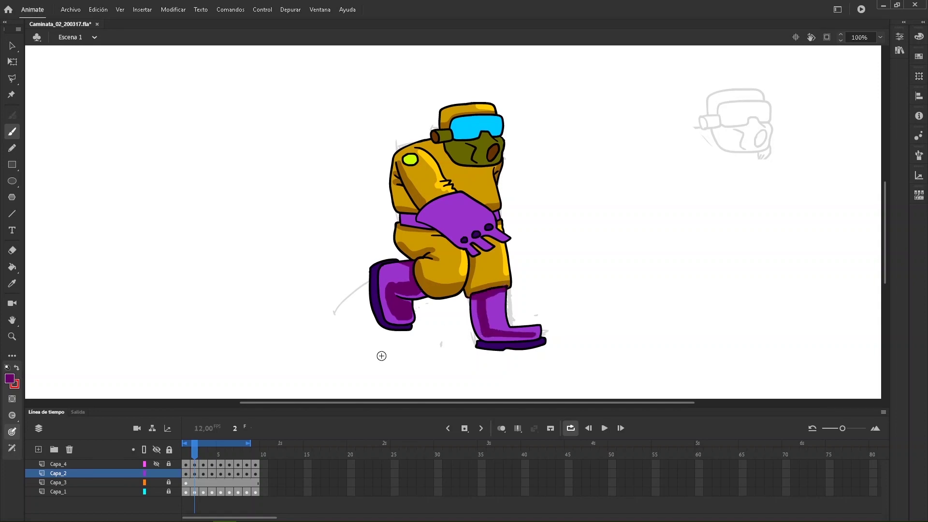
{"action": "mouse_move", "coordinate": [426, 210]}
{"action": "left_mouse_down"}
{"action": "mouse_move", "coordinate": [462, 215]}
{"action": "mouse_move", "coordinate": [479, 251]}
{"action": "mouse_move", "coordinate": [504, 241]}
{"action": "left_mouse_up"}
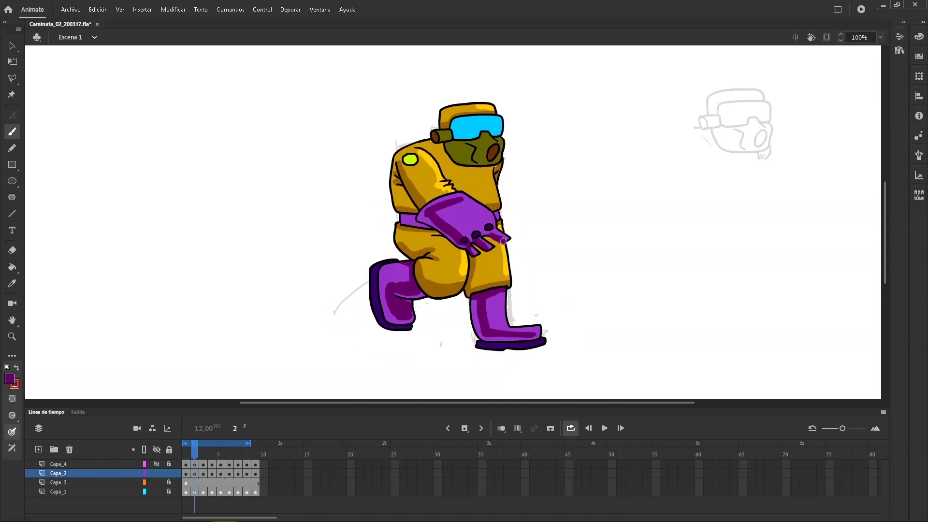
Shade the near glove and boots in dark purple on frame 3, undoing the last stroke.
{"action": "key", "text": "."}
{"action": "mouse_move", "coordinate": [409, 205]}
{"action": "left_mouse_down"}
{"action": "mouse_move", "coordinate": [442, 246]}
{"action": "mouse_move", "coordinate": [479, 226]}
{"action": "mouse_move", "coordinate": [509, 251]}
{"action": "left_mouse_up"}
{"action": "mouse_move", "coordinate": [428, 263]}
{"action": "left_mouse_down"}
{"action": "mouse_move", "coordinate": [437, 311]}
{"action": "mouse_move", "coordinate": [501, 329]}
{"action": "left_mouse_up"}
{"action": "key", "text": "ctrl+z"}
Shade both gloves, the belt and the boots in dark purple on frame 4.
{"action": "key", "text": "period"}
{"action": "mouse_move", "coordinate": [404, 217]}
{"action": "left_mouse_down"}
{"action": "mouse_move", "coordinate": [387, 219]}
{"action": "mouse_move", "coordinate": [384, 256]}
{"action": "left_mouse_up"}
{"action": "mouse_move", "coordinate": [387, 264]}
{"action": "left_mouse_down"}
{"action": "mouse_move", "coordinate": [389, 275]}
{"action": "mouse_move", "coordinate": [406, 277]}
{"action": "left_mouse_up"}
{"action": "mouse_move", "coordinate": [415, 261]}
{"action": "left_mouse_down"}
{"action": "mouse_move", "coordinate": [424, 273]}
{"action": "mouse_move", "coordinate": [430, 256]}
{"action": "left_mouse_up"}
{"action": "mouse_move", "coordinate": [420, 226]}
{"action": "left_mouse_down"}
{"action": "mouse_move", "coordinate": [491, 224]}
{"action": "mouse_move", "coordinate": [525, 252]}
{"action": "left_mouse_up"}
{"action": "mouse_move", "coordinate": [468, 281]}
{"action": "left_mouse_down"}
{"action": "mouse_move", "coordinate": [478, 314]}
{"action": "mouse_move", "coordinate": [536, 290]}
{"action": "left_mouse_up"}
{"action": "mouse_move", "coordinate": [466, 295]}
{"action": "left_mouse_down"}
{"action": "mouse_move", "coordinate": [447, 316]}
{"action": "mouse_move", "coordinate": [479, 340]}
{"action": "left_mouse_up"}
Compare the purple shading on the neighbouring frames, then shade both gloves in dark purple on frame 5.
{"action": "key", "text": "comma"}
{"action": "key", "text": "comma"}
{"action": "key", "text": "period"}
{"action": "key", "text": "period"}
{"action": "key", "text": "period"}
{"action": "key", "text": "comma"}
{"action": "key", "text": "period"}
{"action": "mouse_move", "coordinate": [351, 193]}
{"action": "left_mouse_down"}
{"action": "mouse_move", "coordinate": [373, 212]}
{"action": "mouse_move", "coordinate": [343, 258]}
{"action": "left_mouse_up"}
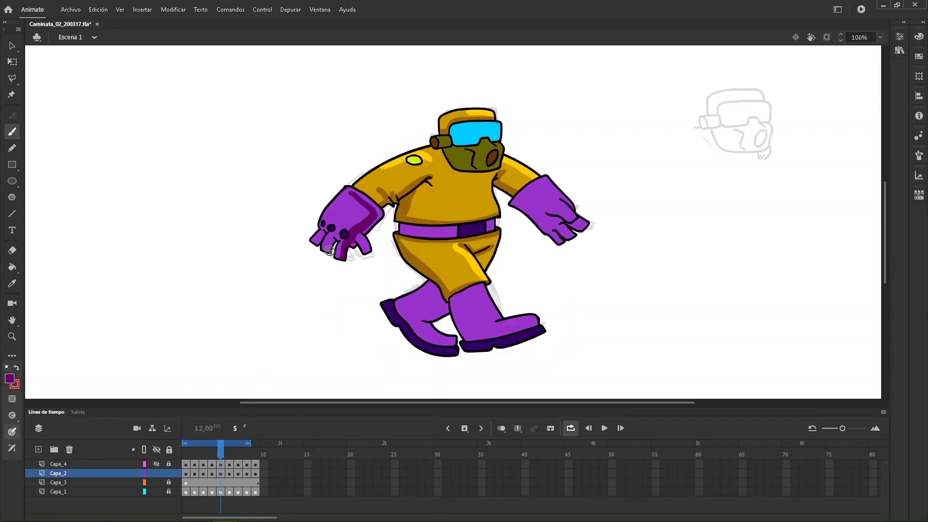
{"action": "mouse_move", "coordinate": [537, 183]}
{"action": "left_mouse_down"}
{"action": "mouse_move", "coordinate": [534, 207]}
{"action": "mouse_move", "coordinate": [569, 239]}
{"action": "left_mouse_up"}
Shade the front and rear boots in dark purple on frame 5.
{"action": "left_click_drag", "start_coordinate": [447, 301], "coordinate": [482, 286]}
{"action": "mouse_move", "coordinate": [454, 301]}
{"action": "left_mouse_down"}
{"action": "mouse_move", "coordinate": [485, 333]}
{"action": "mouse_move", "coordinate": [537, 324]}
{"action": "left_mouse_up"}
{"action": "key", "text": "ctrl+z"}
{"action": "mouse_move", "coordinate": [429, 285]}
{"action": "left_mouse_down"}
{"action": "mouse_move", "coordinate": [447, 306]}
{"action": "mouse_move", "coordinate": [417, 321]}
{"action": "left_mouse_up"}
{"action": "left_click_drag", "start_coordinate": [420, 322], "coordinate": [454, 340]}
Compare the shading on frames 2 to 5, then shade the lower edge of the belt in dark purple on frame 6.
{"action": "key", "text": "comma"}
{"action": "key", "text": "comma"}
{"action": "key", "text": "comma"}
{"action": "key", "text": "period"}
{"action": "key", "text": "period"}
{"action": "key", "text": "period"}
{"action": "key", "text": "period"}
{"action": "left_click_drag", "start_coordinate": [406, 224], "coordinate": [458, 230]}
{"action": "left_click_drag", "start_coordinate": [487, 228], "coordinate": [494, 225]}
Shade the far glove, the standing boot and the near glove with its fingers in dark purple on frame 6.
{"action": "left_click_drag", "start_coordinate": [529, 193], "coordinate": [506, 202]}
{"action": "mouse_move", "coordinate": [507, 202]}
{"action": "left_mouse_down"}
{"action": "mouse_move", "coordinate": [523, 237]}
{"action": "mouse_move", "coordinate": [561, 244]}
{"action": "left_mouse_up"}
{"action": "mouse_move", "coordinate": [526, 241]}
{"action": "left_mouse_down"}
{"action": "mouse_move", "coordinate": [547, 253]}
{"action": "mouse_move", "coordinate": [533, 258]}
{"action": "left_mouse_up"}
{"action": "left_click_drag", "start_coordinate": [528, 224], "coordinate": [557, 228]}
{"action": "left_click_drag", "start_coordinate": [463, 302], "coordinate": [426, 303]}
{"action": "mouse_move", "coordinate": [431, 304]}
{"action": "left_mouse_down"}
{"action": "mouse_move", "coordinate": [434, 344]}
{"action": "mouse_move", "coordinate": [498, 344]}
{"action": "left_mouse_up"}
{"action": "mouse_move", "coordinate": [380, 210]}
{"action": "left_mouse_down"}
{"action": "mouse_move", "coordinate": [409, 217]}
{"action": "mouse_move", "coordinate": [398, 248]}
{"action": "left_mouse_up"}
{"action": "mouse_move", "coordinate": [390, 255]}
{"action": "left_mouse_down"}
{"action": "mouse_move", "coordinate": [389, 274]}
{"action": "mouse_move", "coordinate": [371, 272]}
{"action": "left_mouse_up"}
{"action": "left_click_drag", "start_coordinate": [364, 247], "coordinate": [352, 263]}
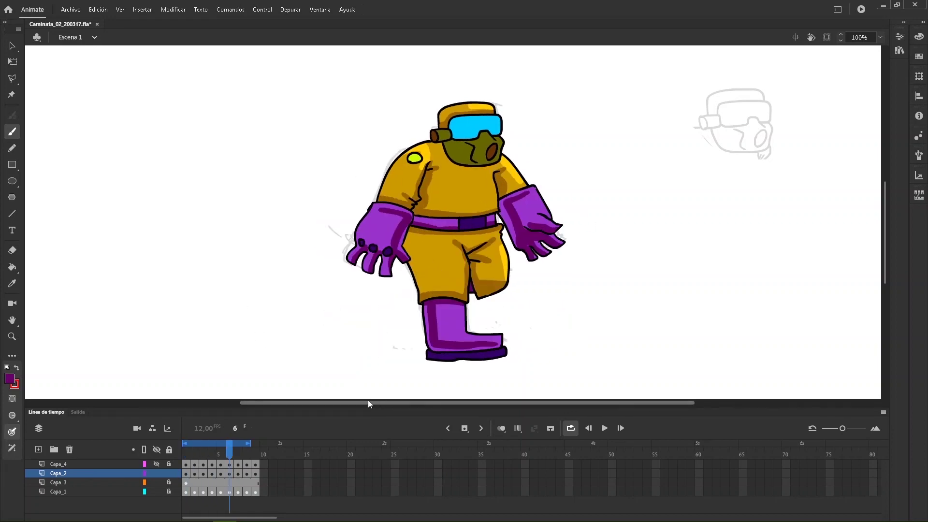
Shade the far glove, raised boot, standing boot and near glove in dark purple on frame 7.
{"action": "key", "text": "."}
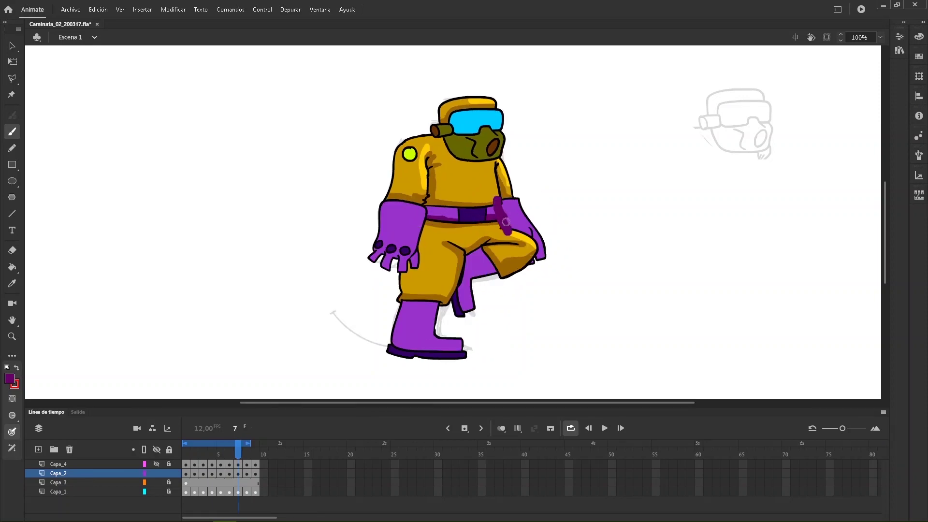
{"action": "left_click_drag", "start_coordinate": [533, 262], "coordinate": [532, 267]}
{"action": "mouse_move", "coordinate": [468, 305]}
{"action": "left_mouse_down"}
{"action": "mouse_move", "coordinate": [465, 267]}
{"action": "mouse_move", "coordinate": [483, 259]}
{"action": "mouse_move", "coordinate": [465, 260]}
{"action": "left_mouse_up"}
{"action": "mouse_move", "coordinate": [392, 302]}
{"action": "left_mouse_down"}
{"action": "mouse_move", "coordinate": [411, 333]}
{"action": "mouse_move", "coordinate": [458, 344]}
{"action": "left_mouse_up"}
{"action": "mouse_move", "coordinate": [389, 205]}
{"action": "left_mouse_down"}
{"action": "mouse_move", "coordinate": [413, 266]}
{"action": "mouse_move", "coordinate": [387, 267]}
{"action": "left_mouse_up"}
{"action": "left_click_drag", "start_coordinate": [382, 253], "coordinate": [370, 261]}
Shade the belt, near glove and boots in dark purple on frame 8, then preview the walk cycle.
{"action": "key", "text": "Return"}
{"action": "key", "text": "Return"}
{"action": "left_click_drag", "start_coordinate": [394, 224], "coordinate": [426, 229]}
{"action": "left_click_drag", "start_coordinate": [490, 225], "coordinate": [506, 226]}
{"action": "left_click_drag", "start_coordinate": [443, 201], "coordinate": [430, 254]}
{"action": "mouse_move", "coordinate": [437, 257]}
{"action": "left_mouse_down"}
{"action": "mouse_move", "coordinate": [435, 271]}
{"action": "mouse_move", "coordinate": [450, 269]}
{"action": "left_mouse_up"}
{"action": "mouse_move", "coordinate": [458, 252]}
{"action": "left_mouse_down"}
{"action": "mouse_move", "coordinate": [464, 266]}
{"action": "mouse_move", "coordinate": [476, 245]}
{"action": "left_mouse_up"}
{"action": "mouse_move", "coordinate": [385, 304]}
{"action": "left_mouse_down"}
{"action": "mouse_move", "coordinate": [422, 308]}
{"action": "mouse_move", "coordinate": [372, 330]}
{"action": "mouse_move", "coordinate": [391, 307]}
{"action": "left_mouse_up"}
{"action": "key", "text": "ctrl+z"}
{"action": "mouse_move", "coordinate": [499, 287]}
{"action": "left_mouse_down"}
{"action": "mouse_move", "coordinate": [535, 315]}
{"action": "mouse_move", "coordinate": [566, 315]}
{"action": "left_mouse_up"}
{"action": "left_click", "coordinate": [605, 429]}
{"action": "key", "text": "Return"}
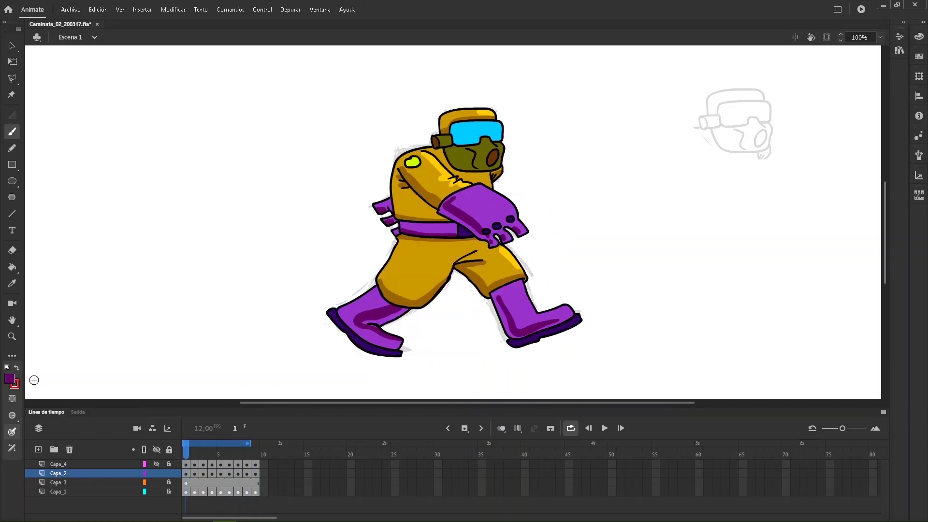
Set the fill to light lilac and highlight the front boot and the near glove on frame 1.
{"action": "left_click", "coordinate": [10, 378]}
{"action": "left_click", "coordinate": [77, 487]}
{"action": "key", "text": "ctrl+z"}
{"action": "left_click_drag", "start_coordinate": [520, 294], "coordinate": [529, 315]}
{"action": "left_click", "coordinate": [9, 378]}
{"action": "left_click", "coordinate": [120, 485]}
{"action": "left_click_drag", "start_coordinate": [556, 314], "coordinate": [569, 310]}
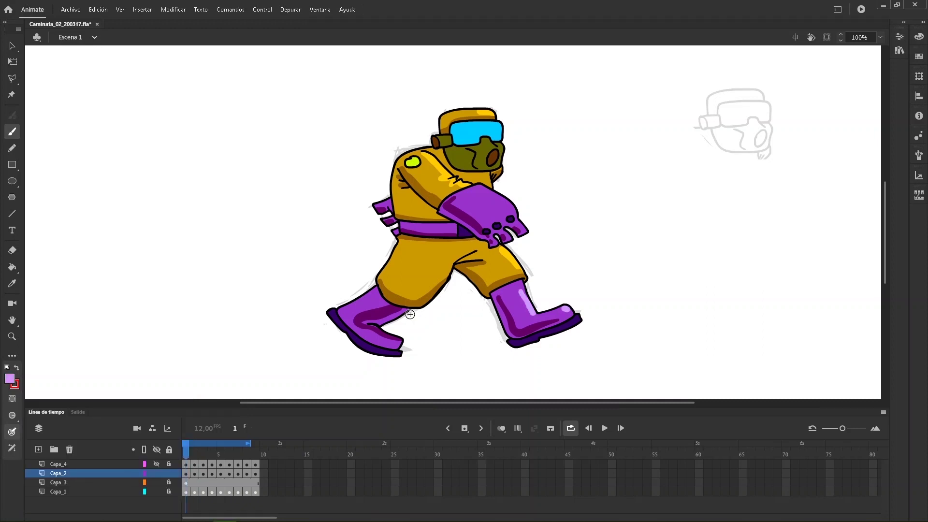
{"action": "left_click_drag", "start_coordinate": [486, 210], "coordinate": [515, 212]}
Compare with frame 1, then highlight the near glove and both boots in light lilac on frame 2.
{"action": "key", "text": "period"}
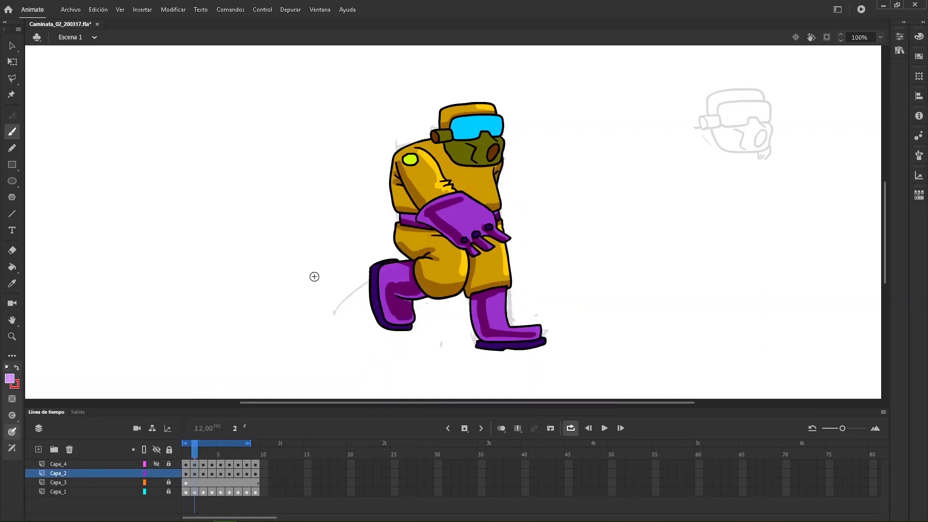
{"action": "key", "text": "comma"}
{"action": "key", "text": "period"}
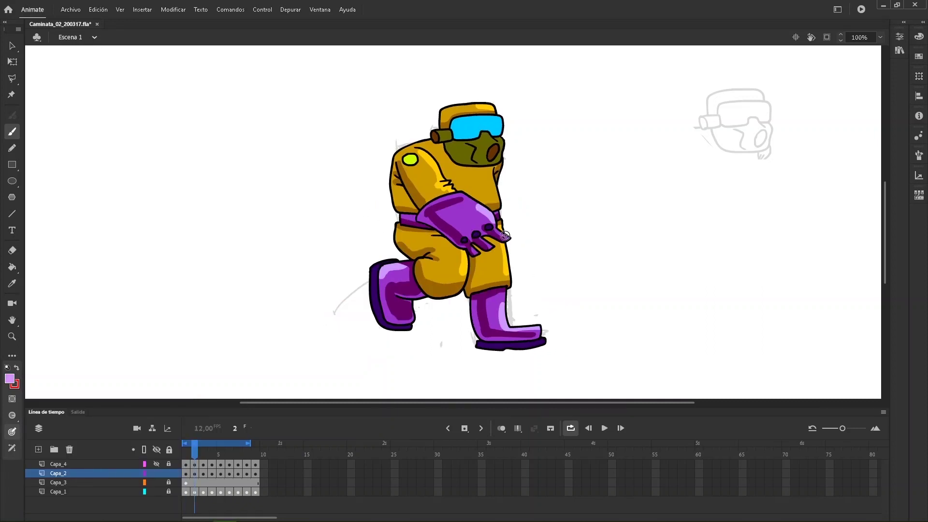
Check the lilac highlights on frame 1, then highlight the near glove in light lilac on frame 3.
{"action": "key", "text": "comma"}
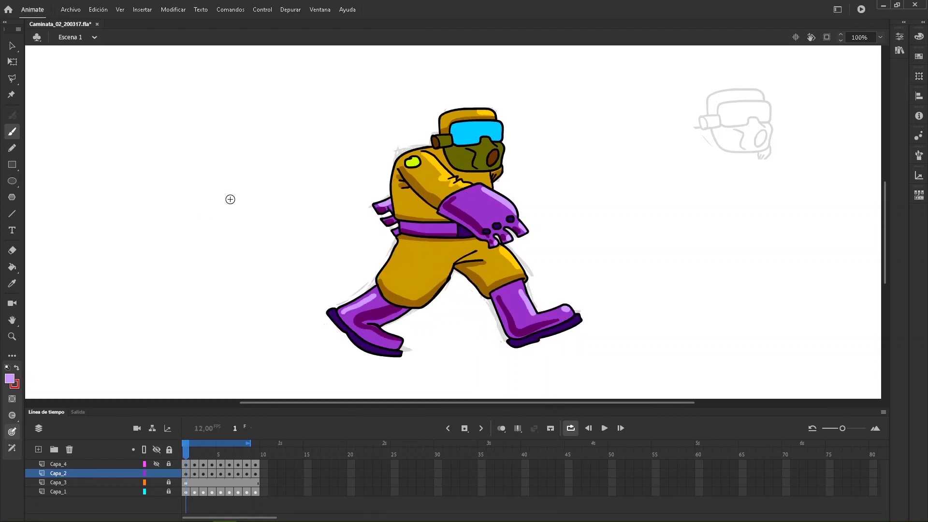
{"action": "key", "text": "period"}
{"action": "key", "text": "period"}
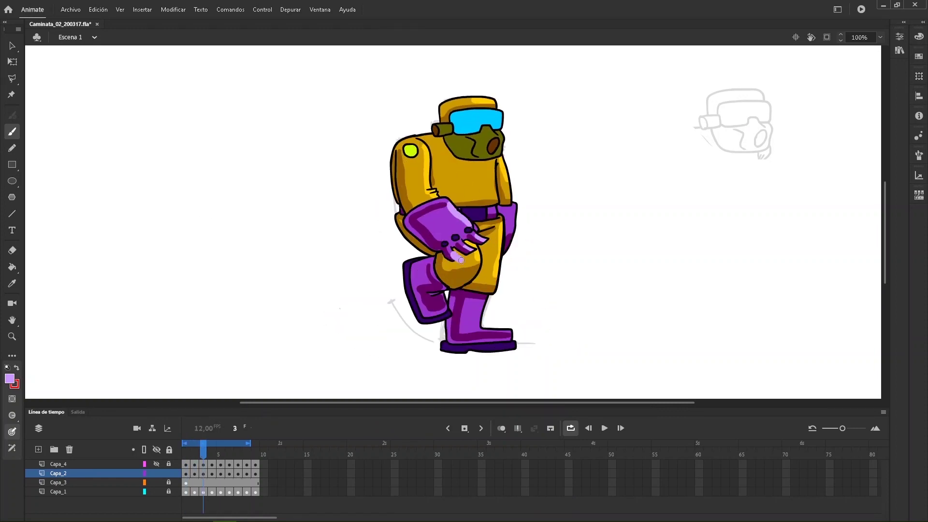
Compare the lilac highlights on frames 1 to 3, then highlight both gloves and the raised boot on frame 4.
{"action": "key", "text": "comma"}
{"action": "key", "text": "comma"}
{"action": "key", "text": "period"}
{"action": "key", "text": "period"}
{"action": "key", "text": "period"}
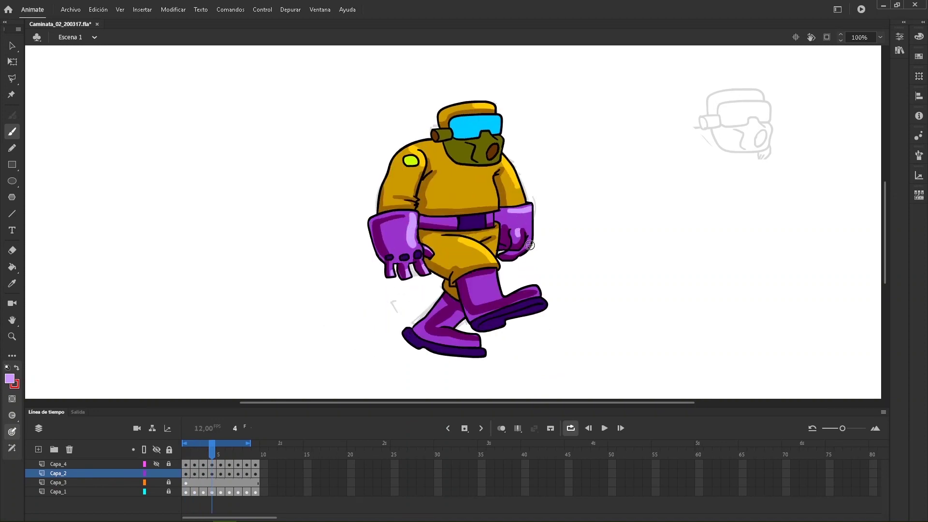
Highlight the gloves and boots in light lilac on frame 5 and both gloves on frame 6.
{"action": "key", "text": "period"}
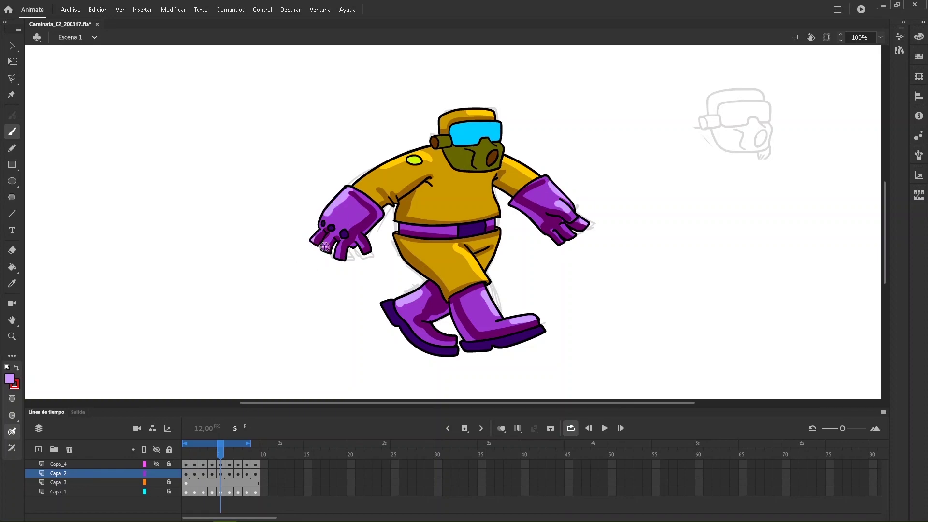
{"action": "key", "text": "period"}
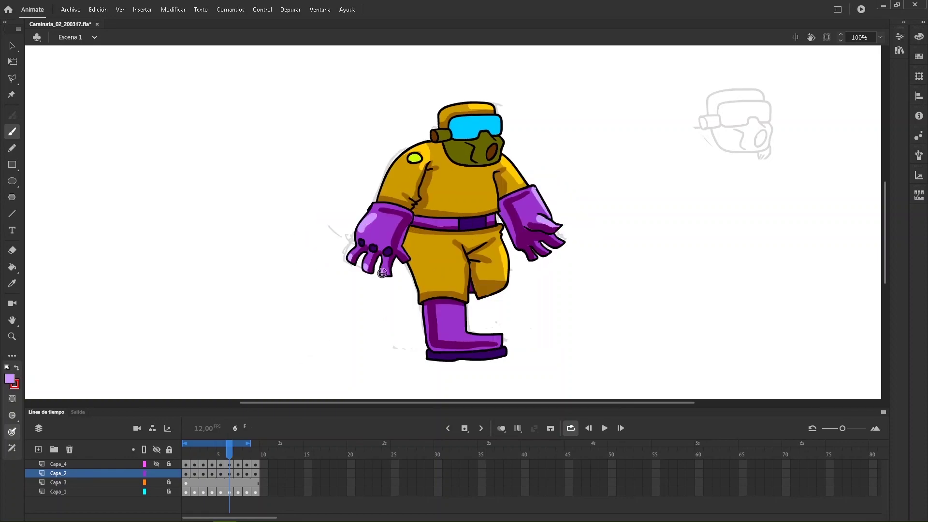
Compare the lilac highlights on the neighbouring frames, then highlight the front edge of the standing boot on frame 6.
{"action": "key", "text": "comma"}
{"action": "key", "text": "comma"}
{"action": "key", "text": "comma"}
{"action": "key", "text": "period"}
{"action": "key", "text": "period"}
{"action": "key", "text": "period"}
{"action": "key", "text": "period"}
{"action": "key", "text": "comma"}
{"action": "key", "text": "period"}
{"action": "key", "text": "period"}
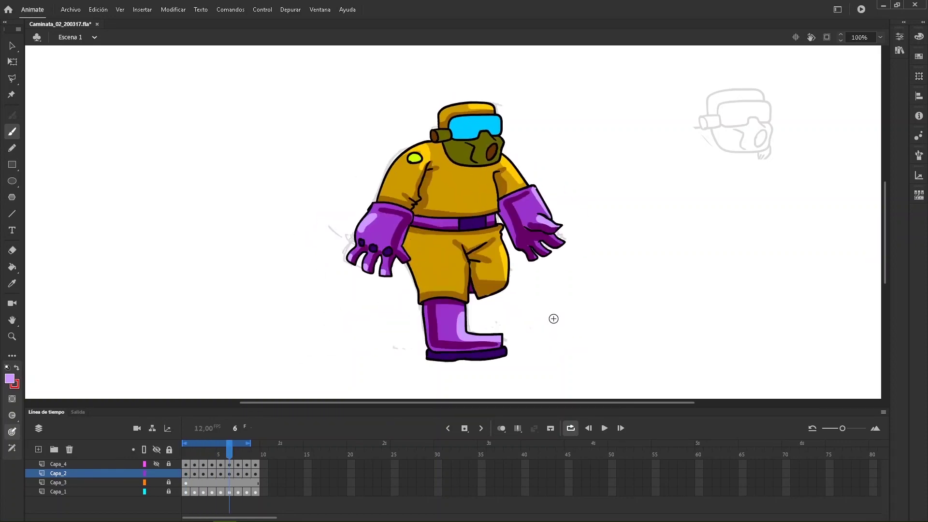
Highlight the gloves and boots in light lilac on frames 7 and 8, then preview the walk cycle from frame 1.
{"action": "key", "text": "comma"}
{"action": "key", "text": "period"}
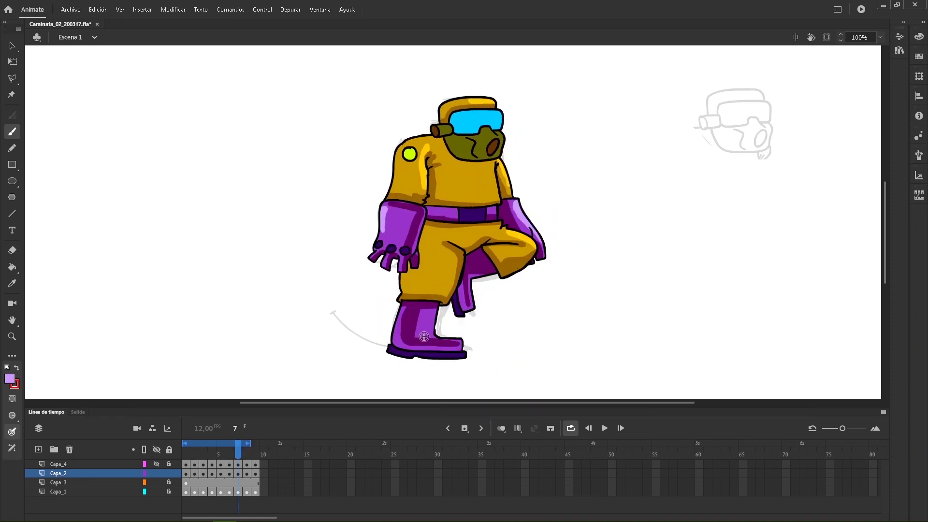
{"action": "key", "text": "period"}
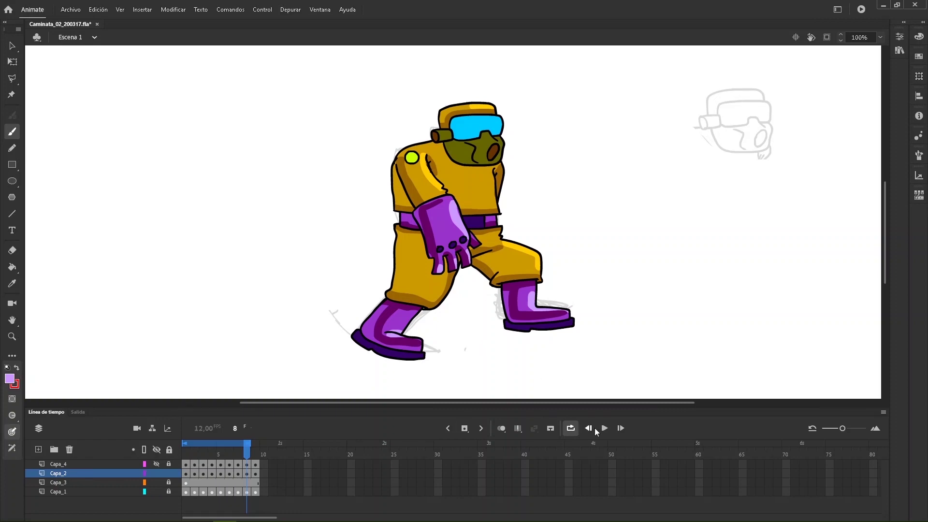
{"action": "left_click", "coordinate": [603, 429]}
{"action": "left_click", "coordinate": [449, 428]}
Set the fill to pale cyan and paint diagonal reflections across the visor on frames 1 to 4.
{"action": "left_click", "coordinate": [10, 379]}
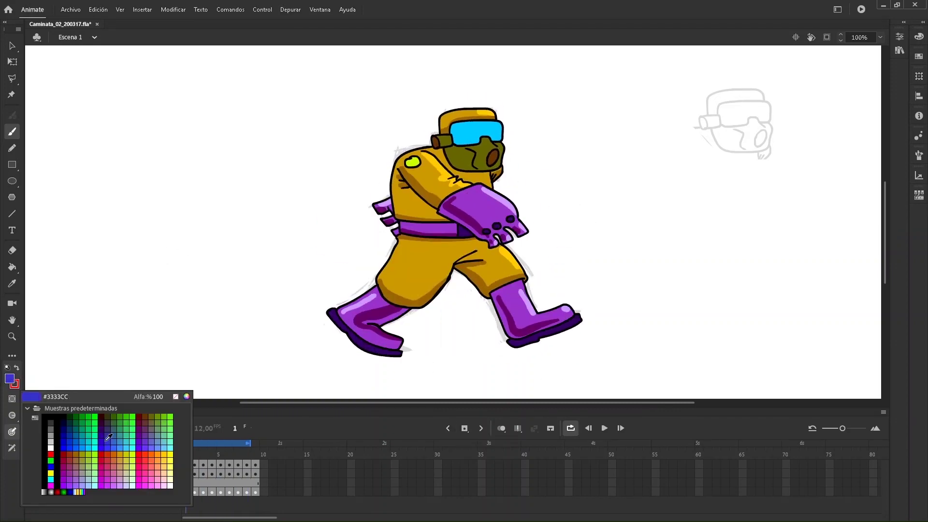
{"action": "left_click", "coordinate": [95, 485]}
{"action": "mouse_move", "coordinate": [465, 117]}
{"action": "left_mouse_down"}
{"action": "mouse_move", "coordinate": [506, 152]}
{"action": "mouse_move", "coordinate": [502, 162]}
{"action": "mouse_move", "coordinate": [468, 135]}
{"action": "mouse_move", "coordinate": [506, 142]}
{"action": "mouse_move", "coordinate": [477, 135]}
{"action": "left_mouse_up"}
{"action": "key", "text": "period"}
{"action": "key", "text": "period"}
{"action": "left_click_drag", "start_coordinate": [477, 105], "coordinate": [506, 140]}
{"action": "key", "text": "period"}
{"action": "mouse_move", "coordinate": [460, 115]}
{"action": "left_mouse_down"}
{"action": "mouse_move", "coordinate": [488, 145]}
{"action": "mouse_move", "coordinate": [495, 138]}
{"action": "mouse_move", "coordinate": [482, 137]}
{"action": "left_mouse_up"}
Compare the visor reflections on the neighbouring frames, then paint pale cyan diagonal reflections across the visor on frame 6.
{"action": "key", "text": "period"}
{"action": "key", "text": "comma"}
{"action": "key", "text": "comma"}
{"action": "key", "text": "comma"}
{"action": "key", "text": "period"}
{"action": "key", "text": "period"}
{"action": "key", "text": "period"}
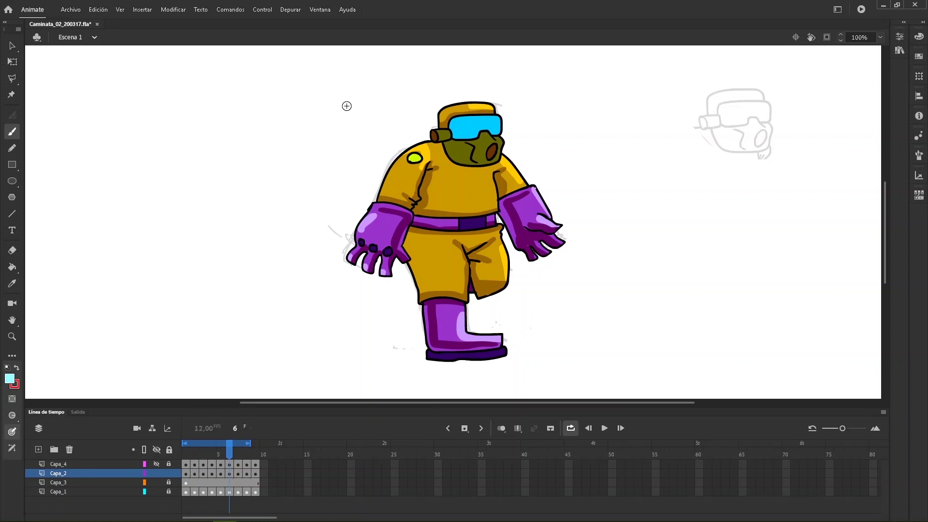
{"action": "mouse_move", "coordinate": [229, 449]}
{"action": "left_mouse_down"}
{"action": "mouse_move", "coordinate": [204, 455]}
{"action": "mouse_move", "coordinate": [229, 454]}
{"action": "left_mouse_up"}
{"action": "left_click_drag", "start_coordinate": [495, 133], "coordinate": [472, 112]}
{"action": "mouse_move", "coordinate": [474, 129]}
{"action": "left_mouse_down"}
{"action": "mouse_move", "coordinate": [455, 114]}
{"action": "mouse_move", "coordinate": [474, 111]}
{"action": "left_mouse_up"}
Paint pale cyan visor reflections on frame 7, then preview the walk cycle and return to frame 1.
{"action": "key", "text": "period"}
{"action": "left_click_drag", "start_coordinate": [478, 127], "coordinate": [461, 117]}
{"action": "key", "text": "period"}
{"action": "key", "text": "comma"}
{"action": "key", "text": "Return"}
{"action": "left_click", "coordinate": [203, 454]}
{"action": "left_click_drag", "start_coordinate": [201, 455], "coordinate": [186, 454]}
Set the fill to medium blue and shade the upper part of the visor on frame 1, then play the walk cycle.
{"action": "key", "text": "v"}
{"action": "left_click", "coordinate": [459, 139]}
{"action": "left_click", "coordinate": [9, 379]}
{"action": "key", "text": "Escape"}
{"action": "left_click", "coordinate": [10, 379]}
{"action": "left_click", "coordinate": [87, 464]}
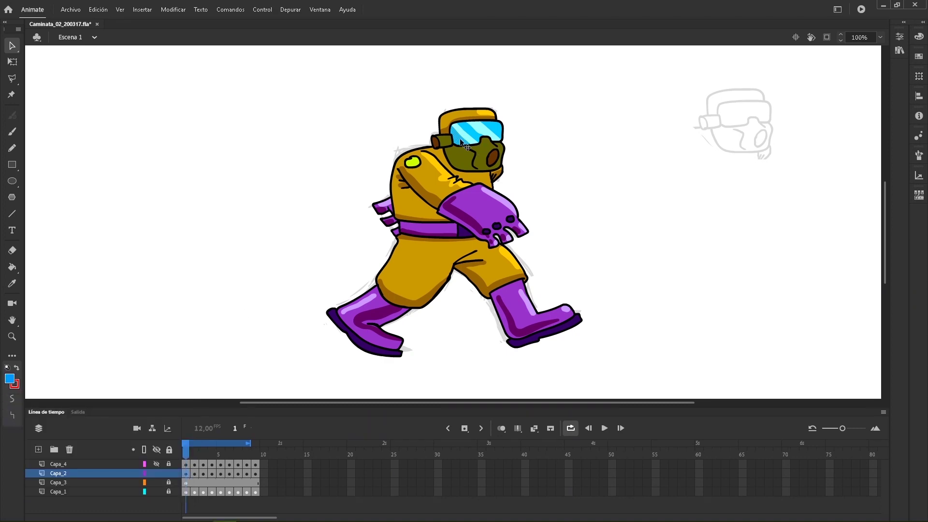
{"action": "key", "text": "b"}
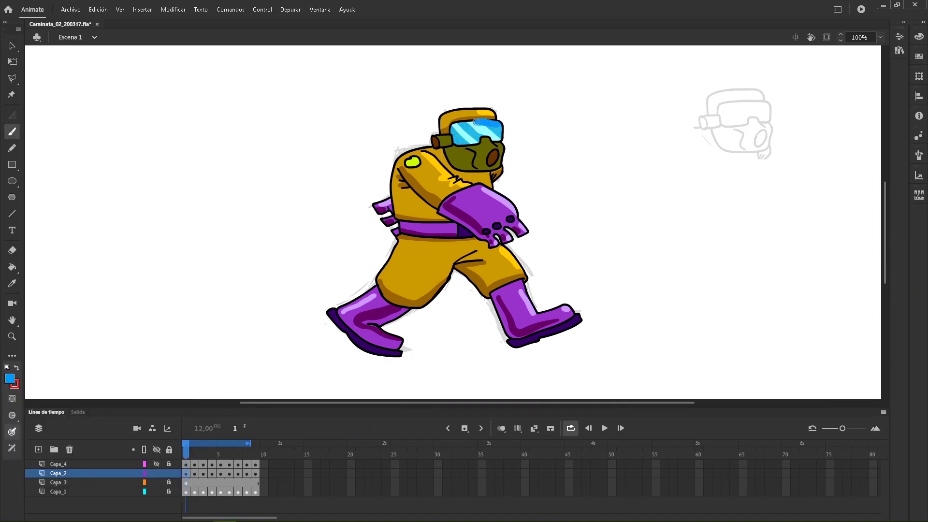
{"action": "key", "text": "v"}
{"action": "left_click", "coordinate": [605, 428]}
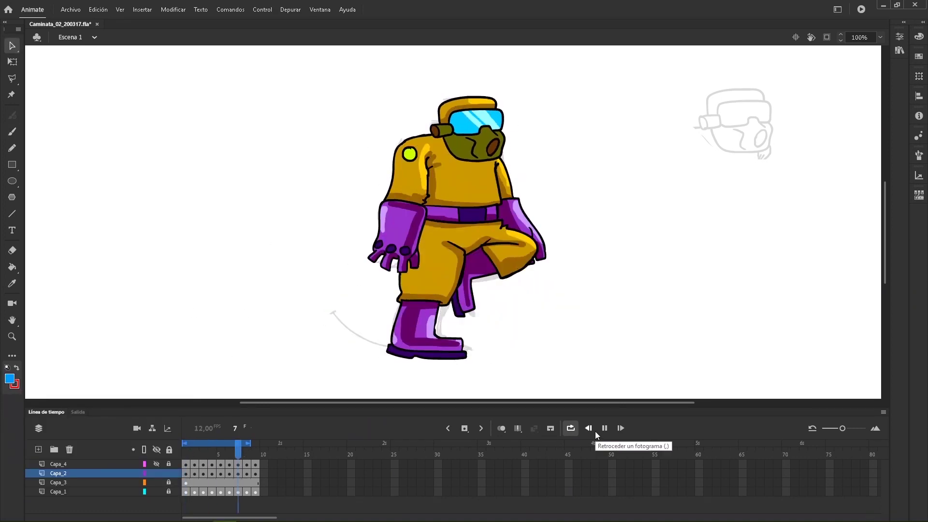
Stop the playback, set the brush fill to dark olive and paint shading on the gas mask in frame 1.
{"action": "left_click", "coordinate": [593, 431]}
{"action": "key", "text": "b"}
{"action": "left_click", "coordinate": [10, 379]}
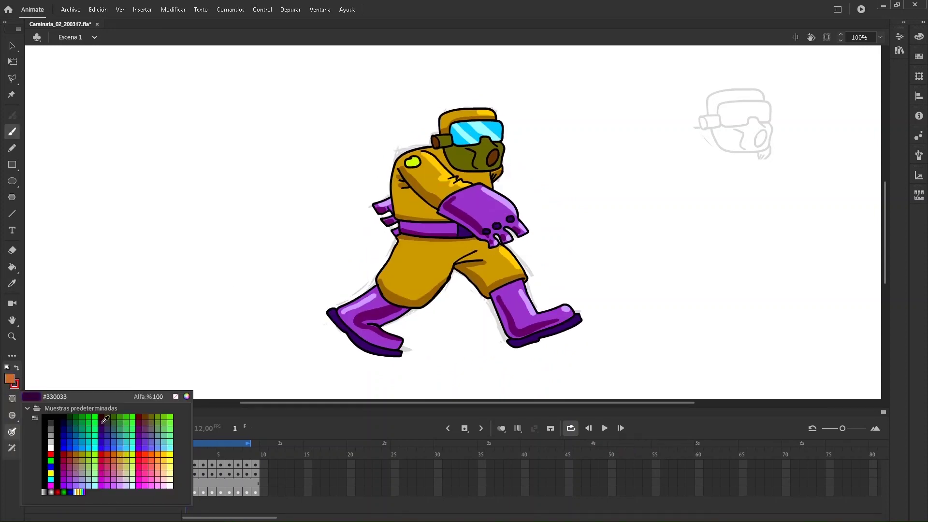
{"action": "left_click", "coordinate": [110, 418]}
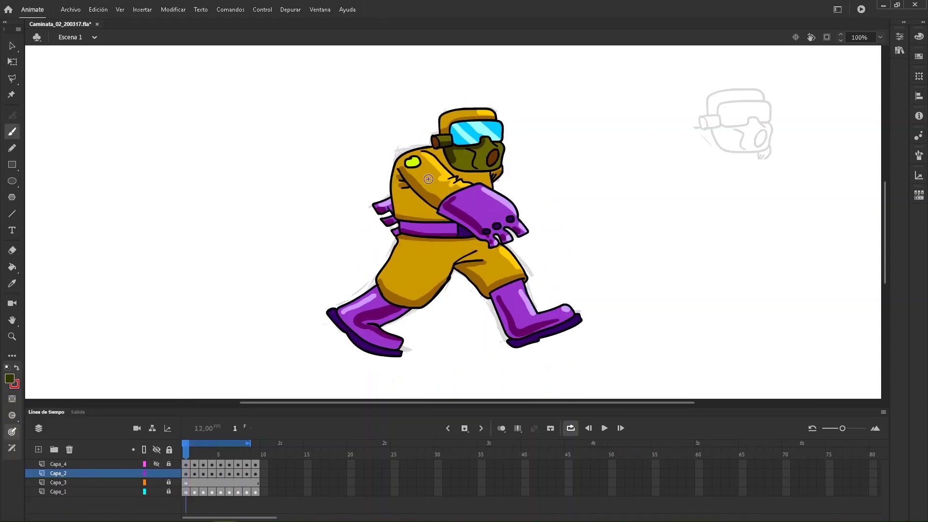
{"action": "key", "text": "period"}
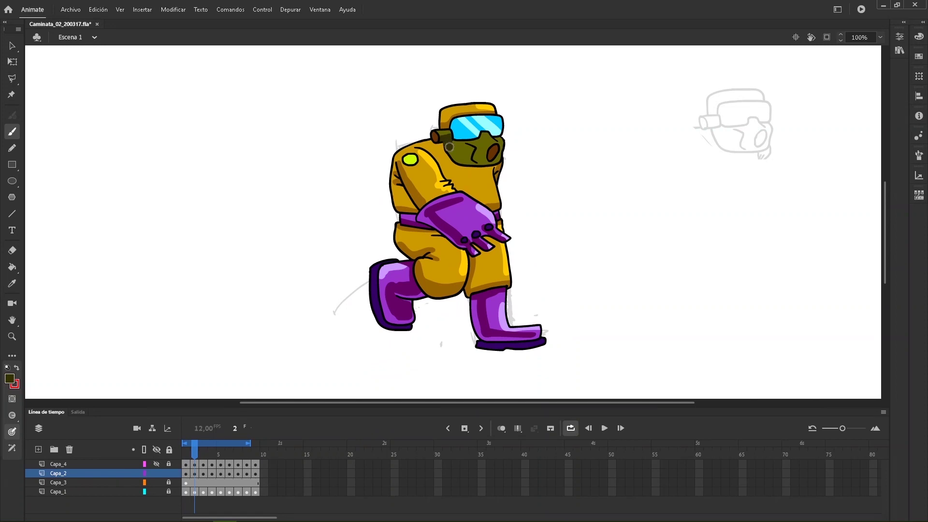
Paint dark olive shading along the cheek and lower edge of the gas mask in frame 2, redoing an unsatisfactory stroke.
{"action": "left_click_drag", "start_coordinate": [451, 141], "coordinate": [482, 136]}
{"action": "key", "text": "comma"}
{"action": "key", "text": "period"}
{"action": "key", "text": "ctrl+z"}
{"action": "left_click_drag", "start_coordinate": [499, 138], "coordinate": [491, 124]}
{"action": "key", "text": "period"}
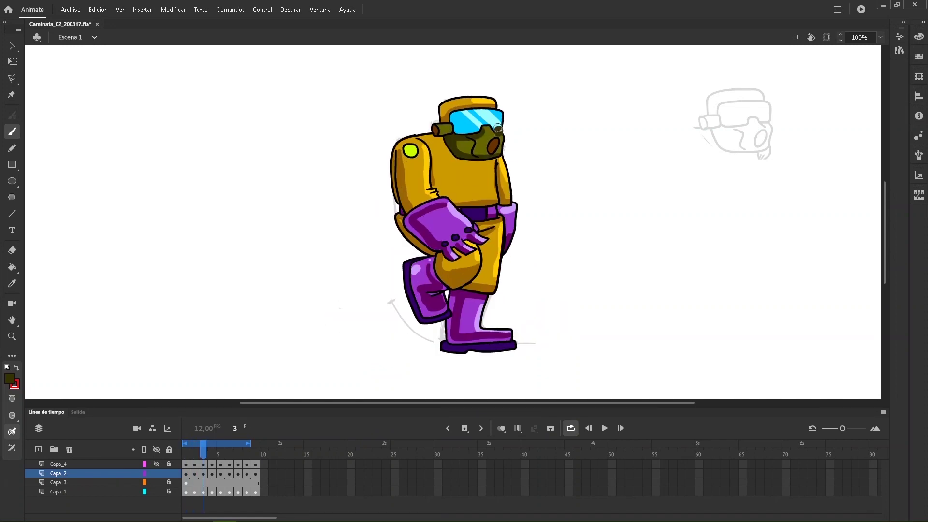
Paint the same dark olive shading on the gas mask in frames 3 to 8, then preview the walk cycle.
{"action": "key", "text": "period"}
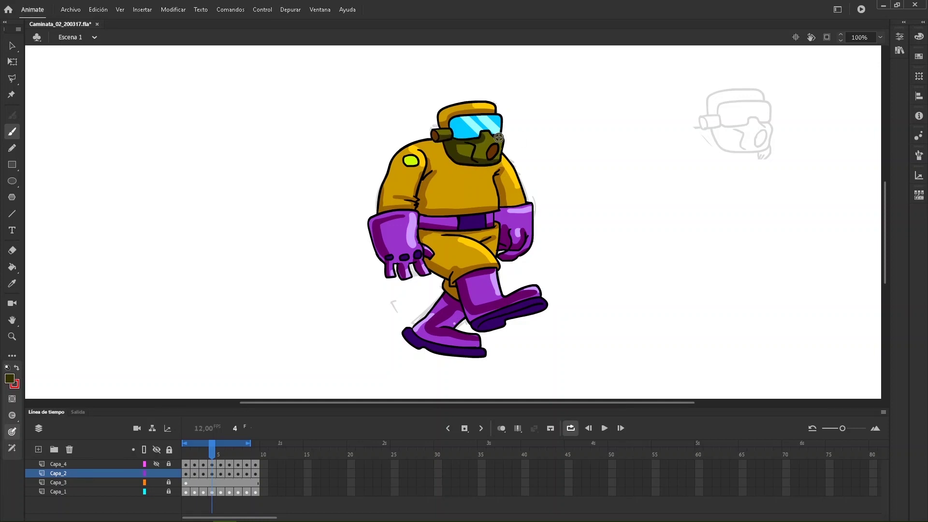
{"action": "key", "text": "period"}
{"action": "key", "text": "period"}
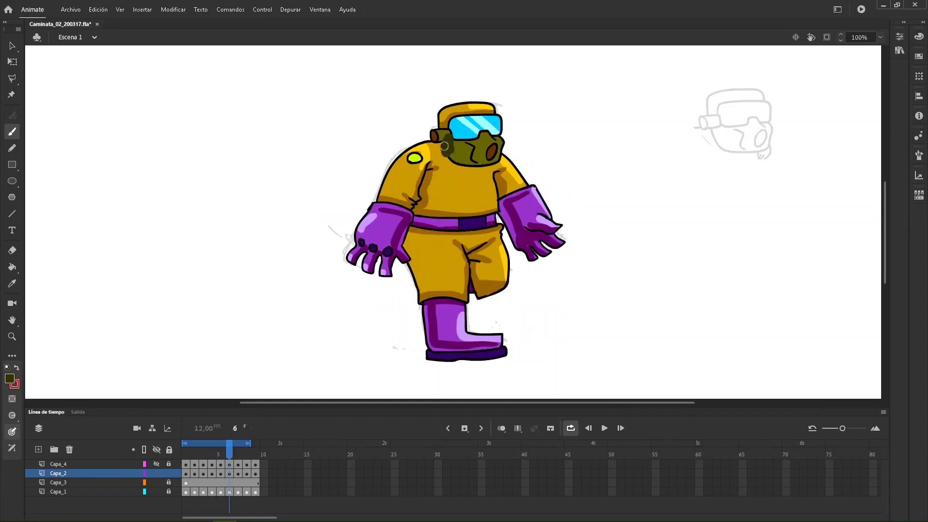
{"action": "key", "text": "period"}
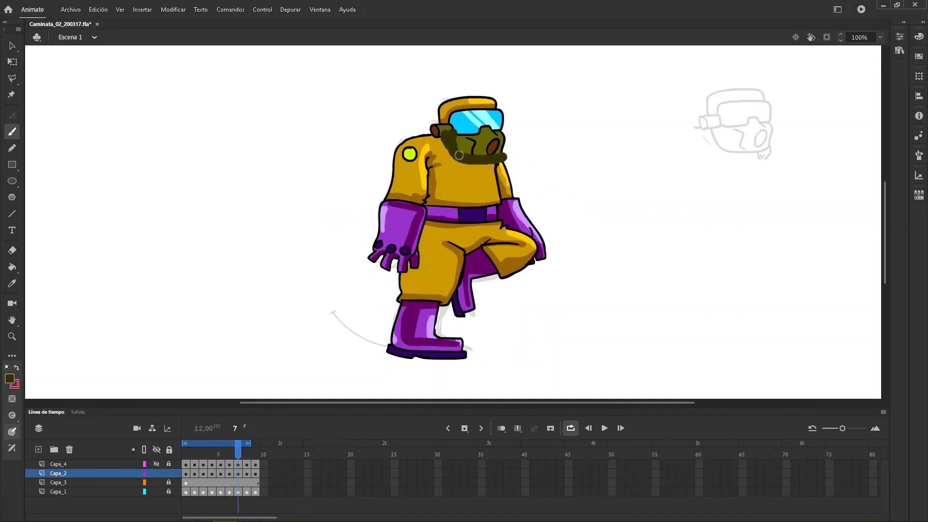
{"action": "key", "text": "period"}
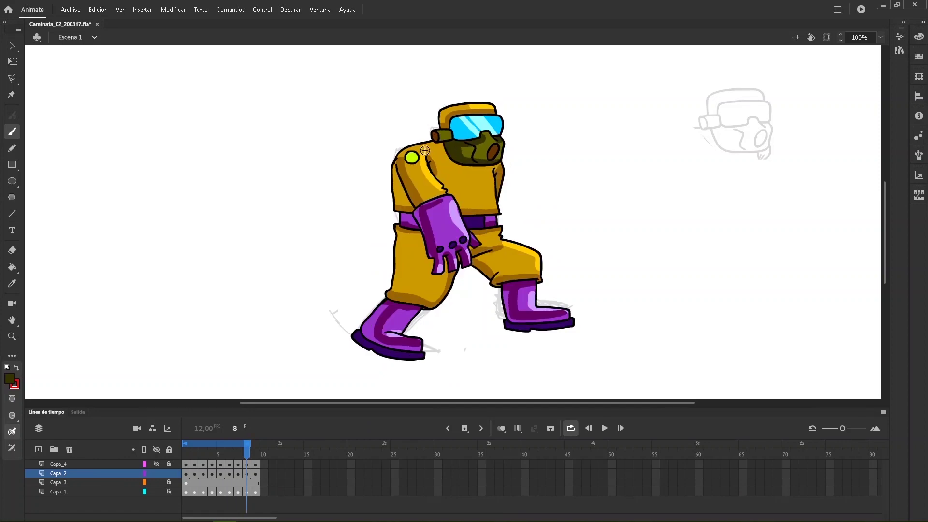
{"action": "key", "text": "period"}
{"action": "key", "text": "Return"}
{"action": "key", "text": "Return"}
Set the brush fill to a medium olive green, lighter than the gas mask's base colour.
{"action": "left_click", "coordinate": [9, 379]}
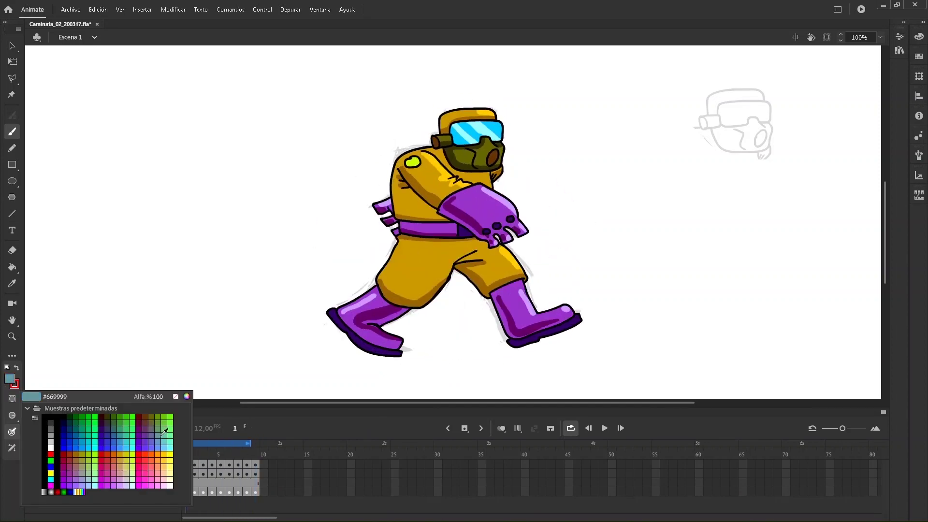
{"action": "left_click", "coordinate": [150, 419]}
{"action": "left_click", "coordinate": [11, 378]}
{"action": "left_click", "coordinate": [158, 417]}
Play the walk cycle to check the mask shading, then stop it and step back to frame 6.
{"action": "key", "text": "Return"}
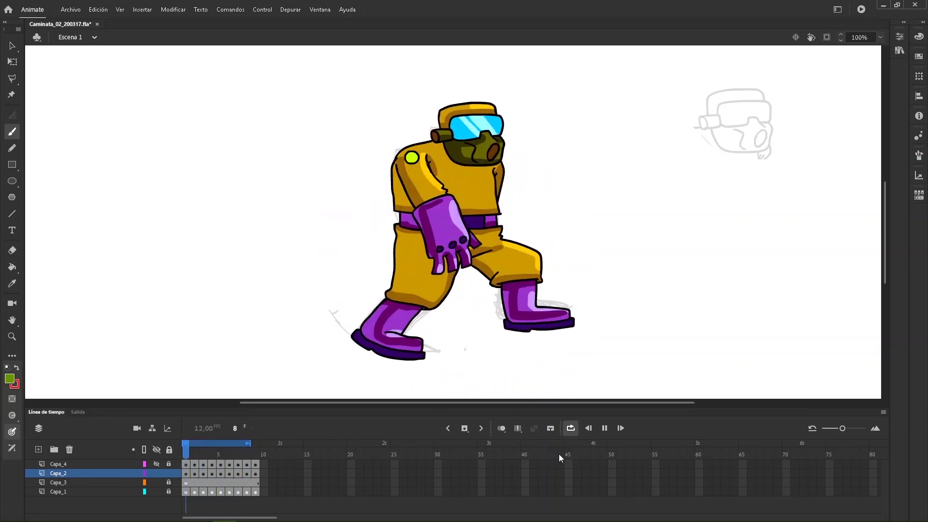
{"action": "left_click", "coordinate": [604, 429]}
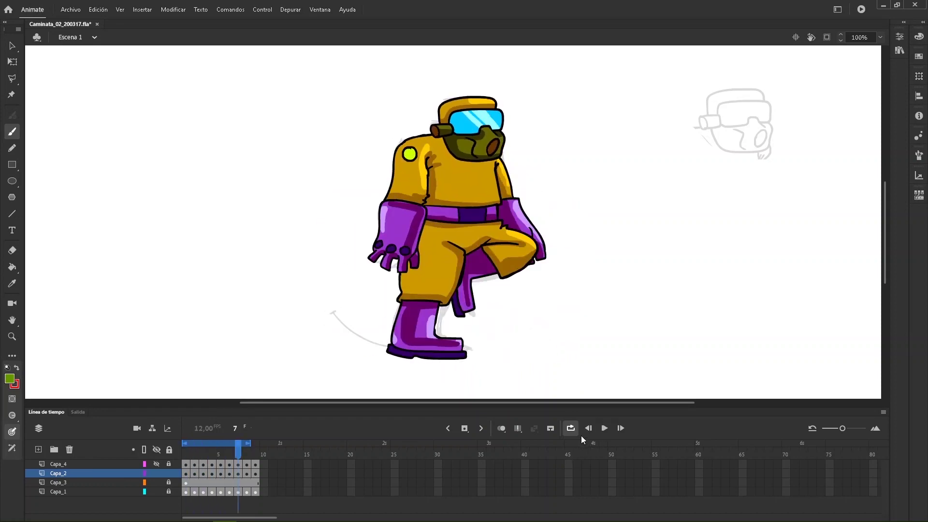
{"action": "left_click", "coordinate": [589, 428]}
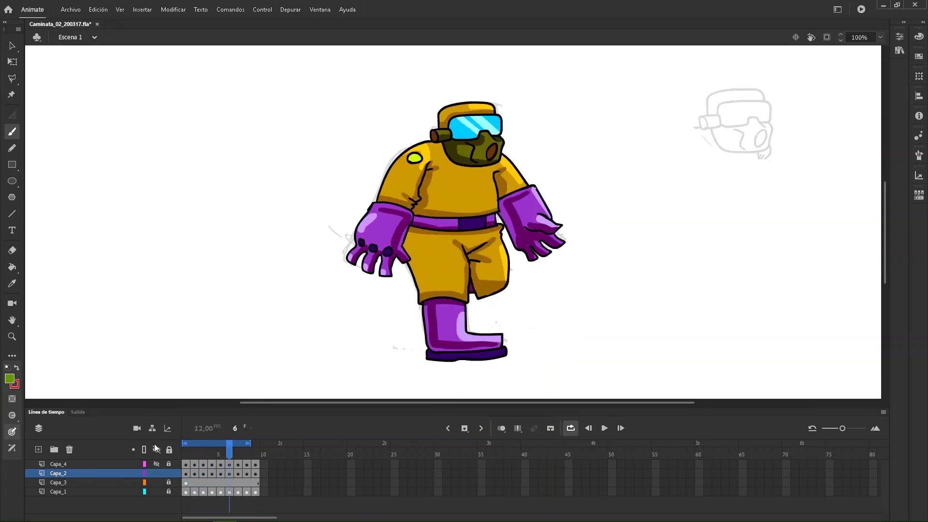